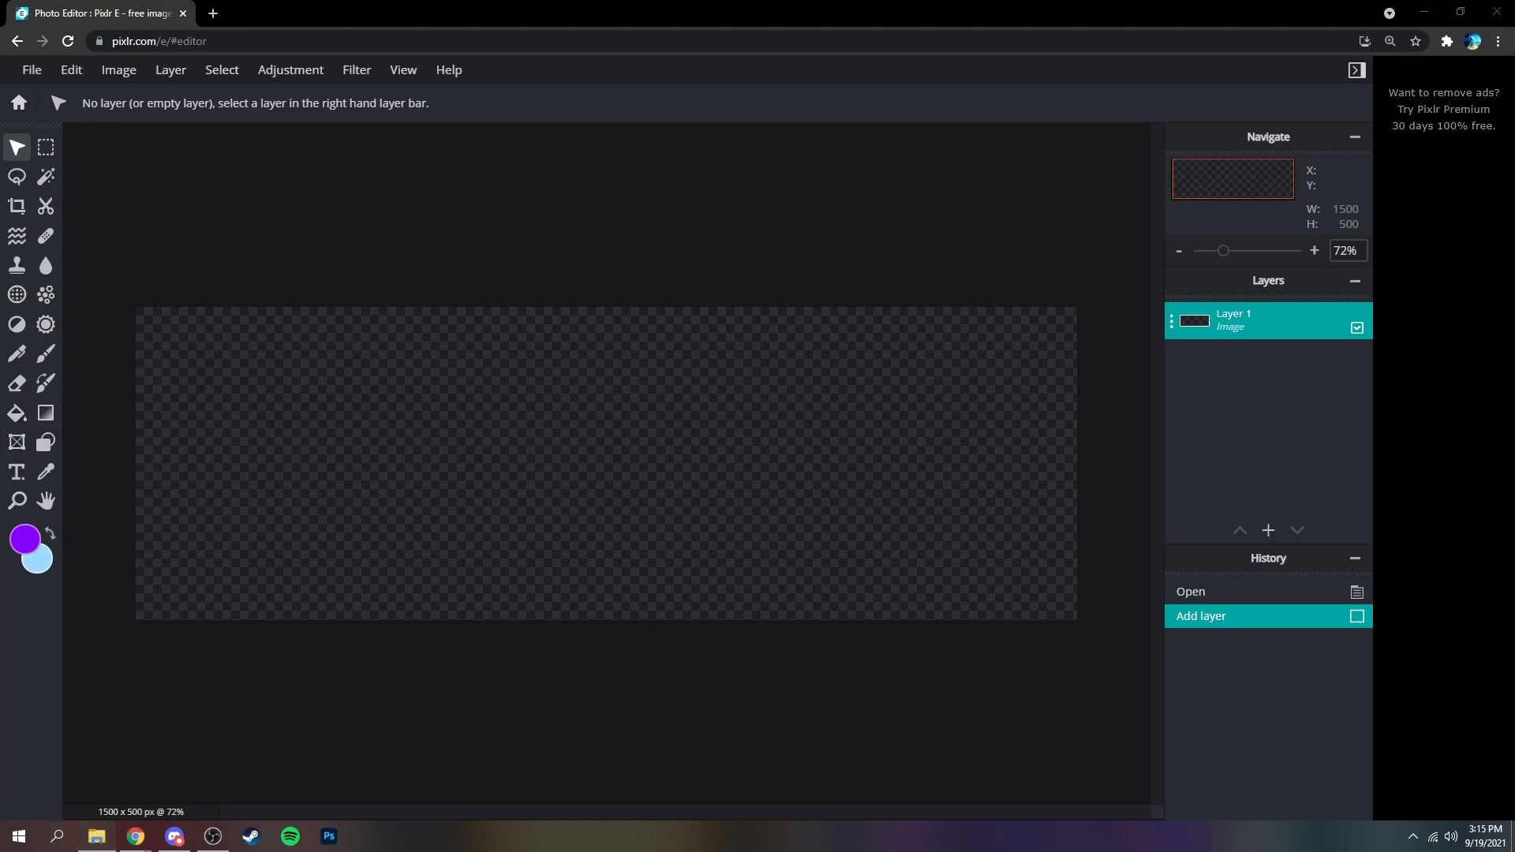
Add hv4iv73ufj171.png as a layer in the current document and enlarge it until it covers the whole canvas
left_click_drag(136, 836, 675, 434)
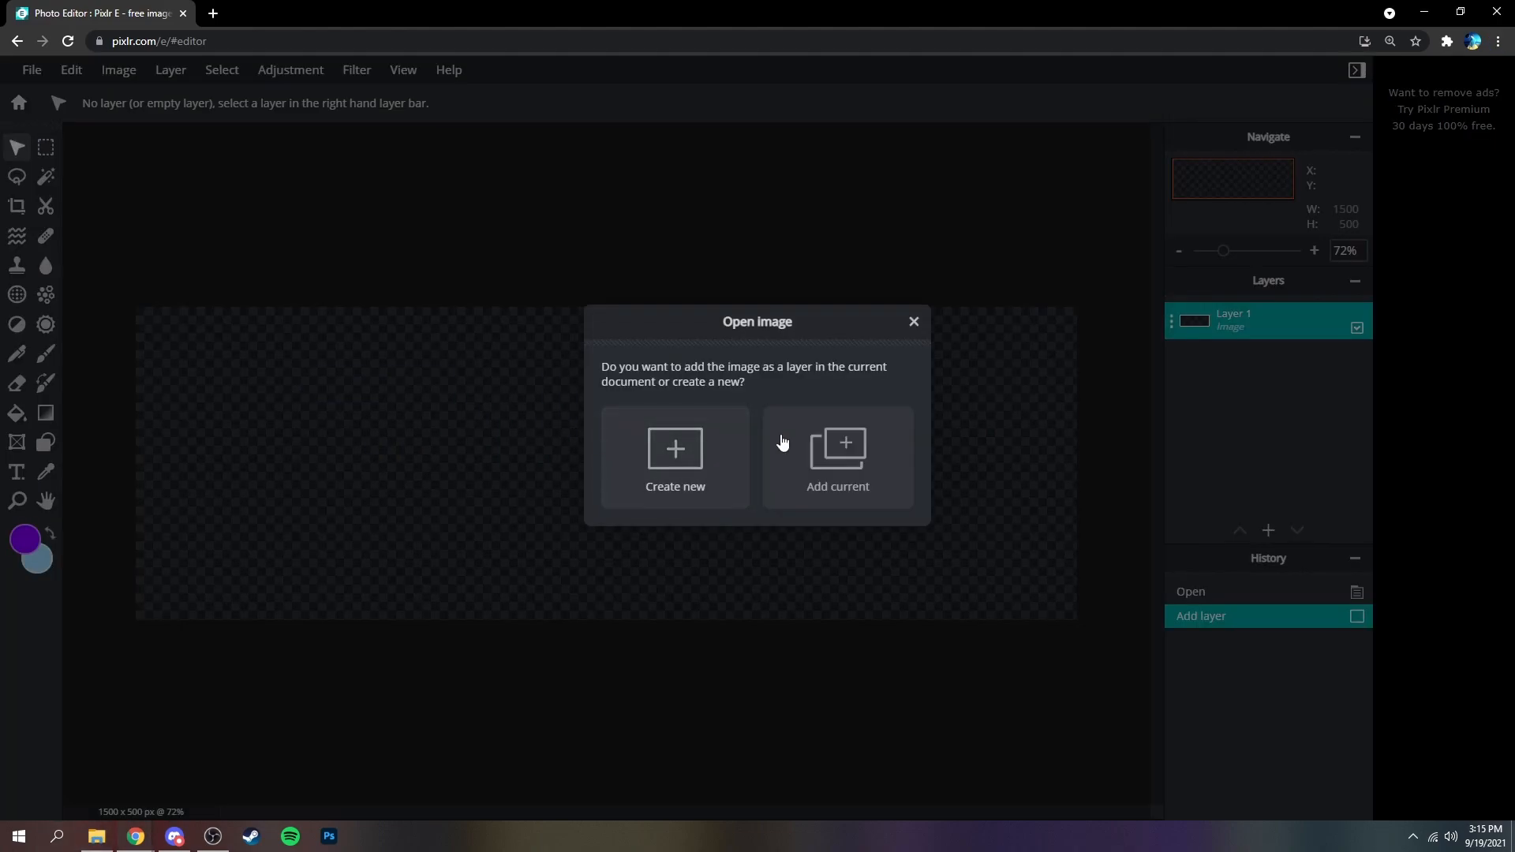
left_click(850, 449)
left_click_drag(872, 311, 1073, 299)
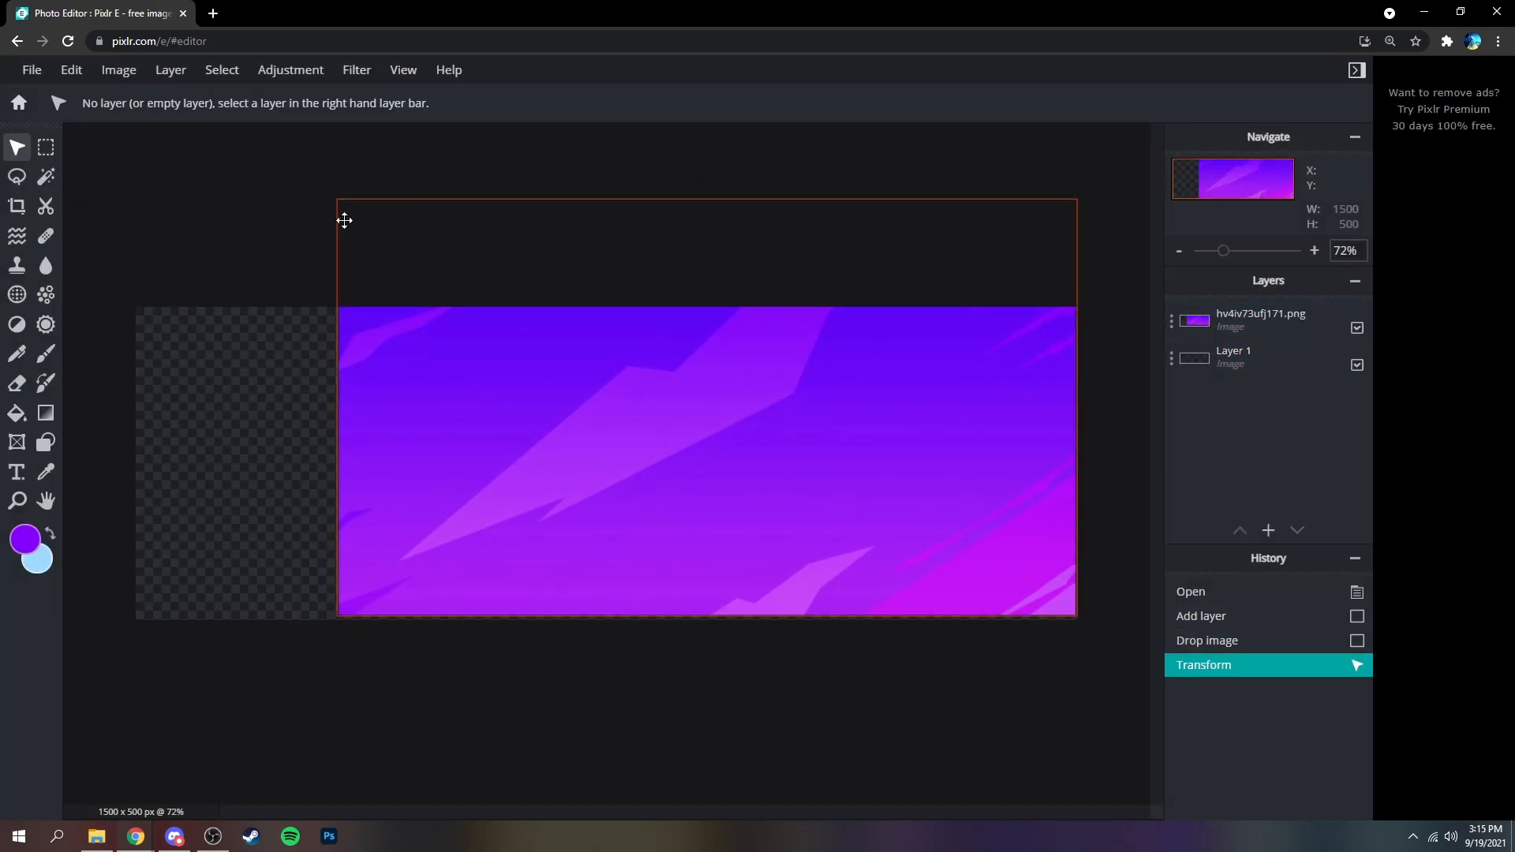
left_click_drag(340, 612, 135, 729)
left_click(1085, 608)
scroll(311, 639, "down", 2)
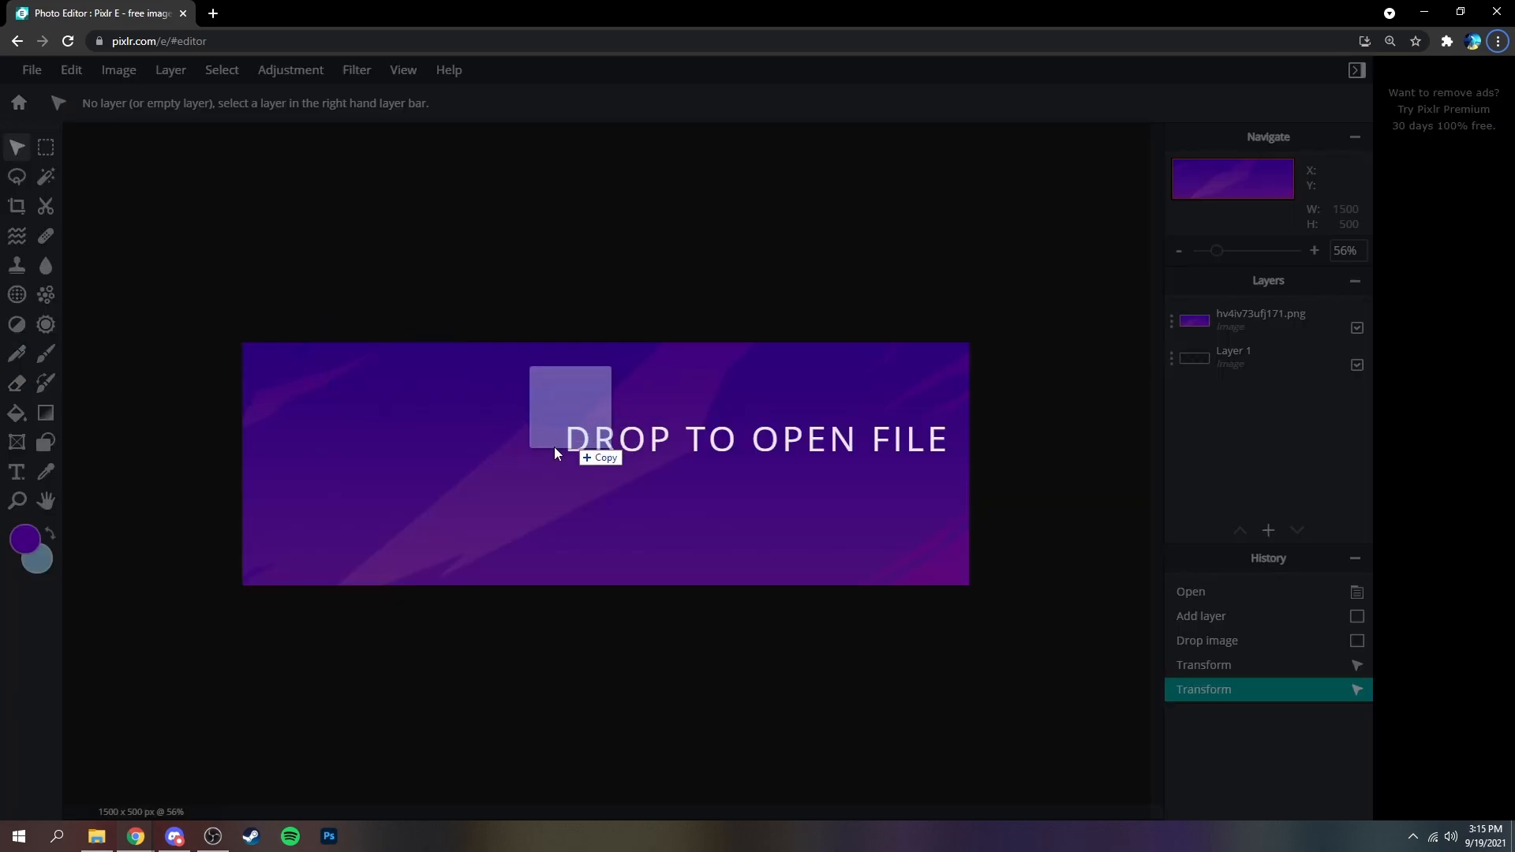
Add raven.png as a layer in the current document, resize it to about 1075 × 695 px and place it in the canvas's left half
left_click_drag(554, 446, 553, 488)
left_click(836, 450)
left_click_drag(917, 271, 699, 415)
left_click_drag(614, 483, 622, 410)
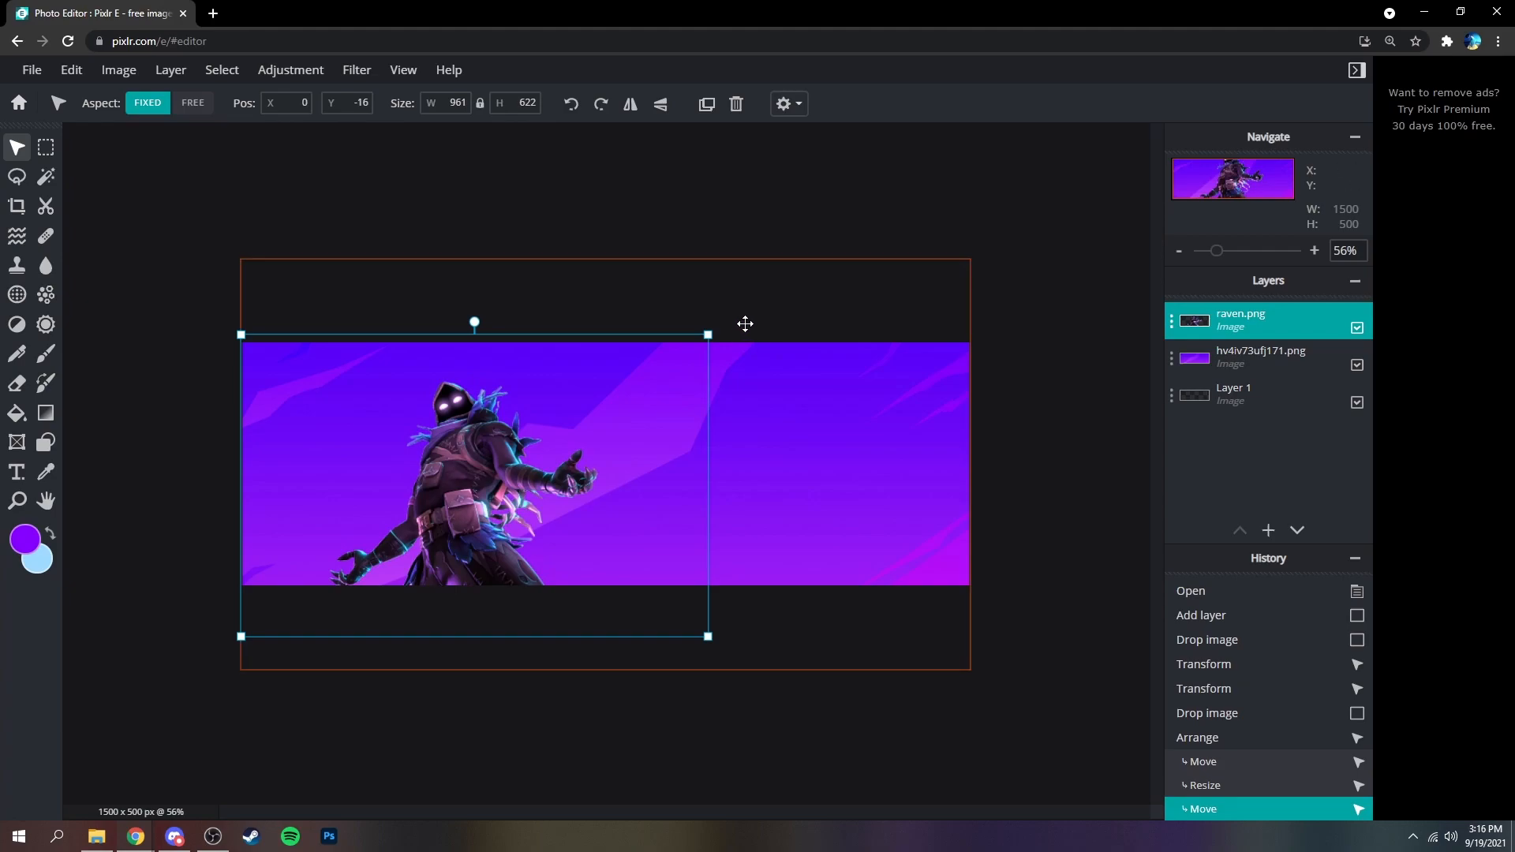
left_click_drag(705, 335, 772, 293)
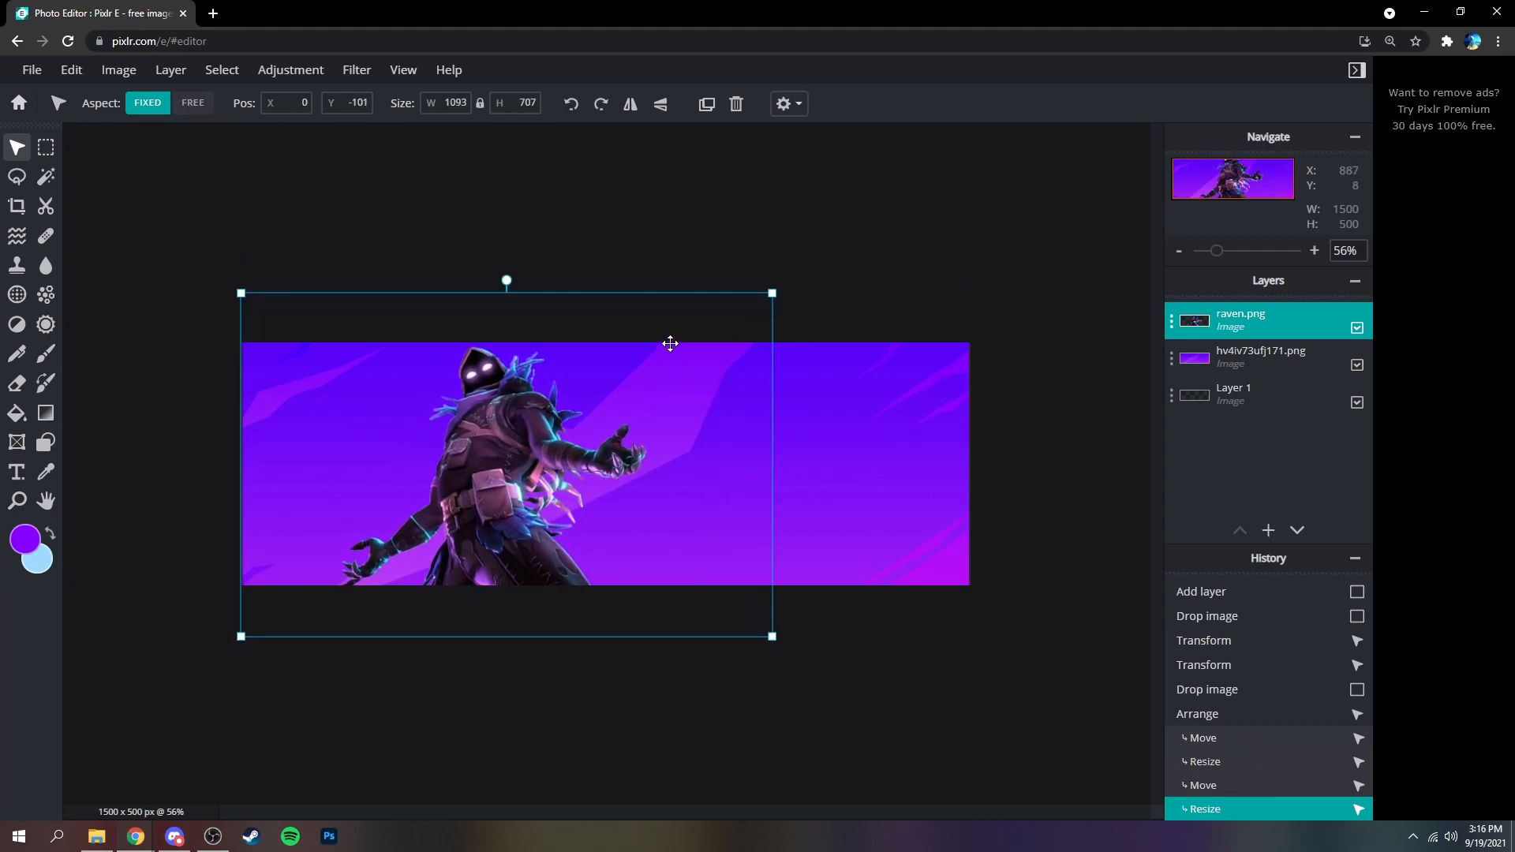
left_click_drag(632, 310, 622, 308)
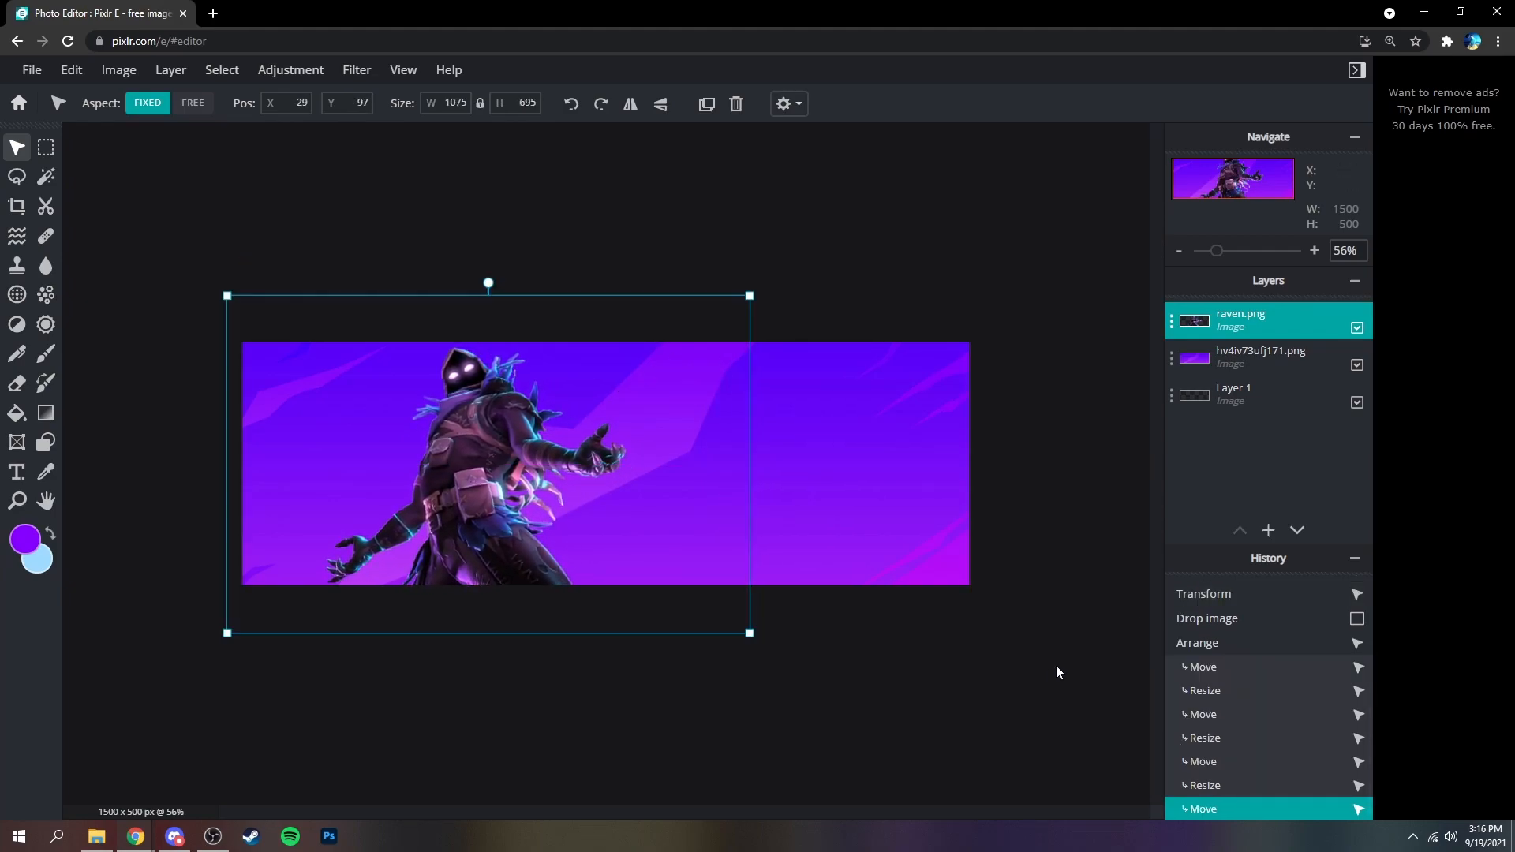
left_click(1055, 665)
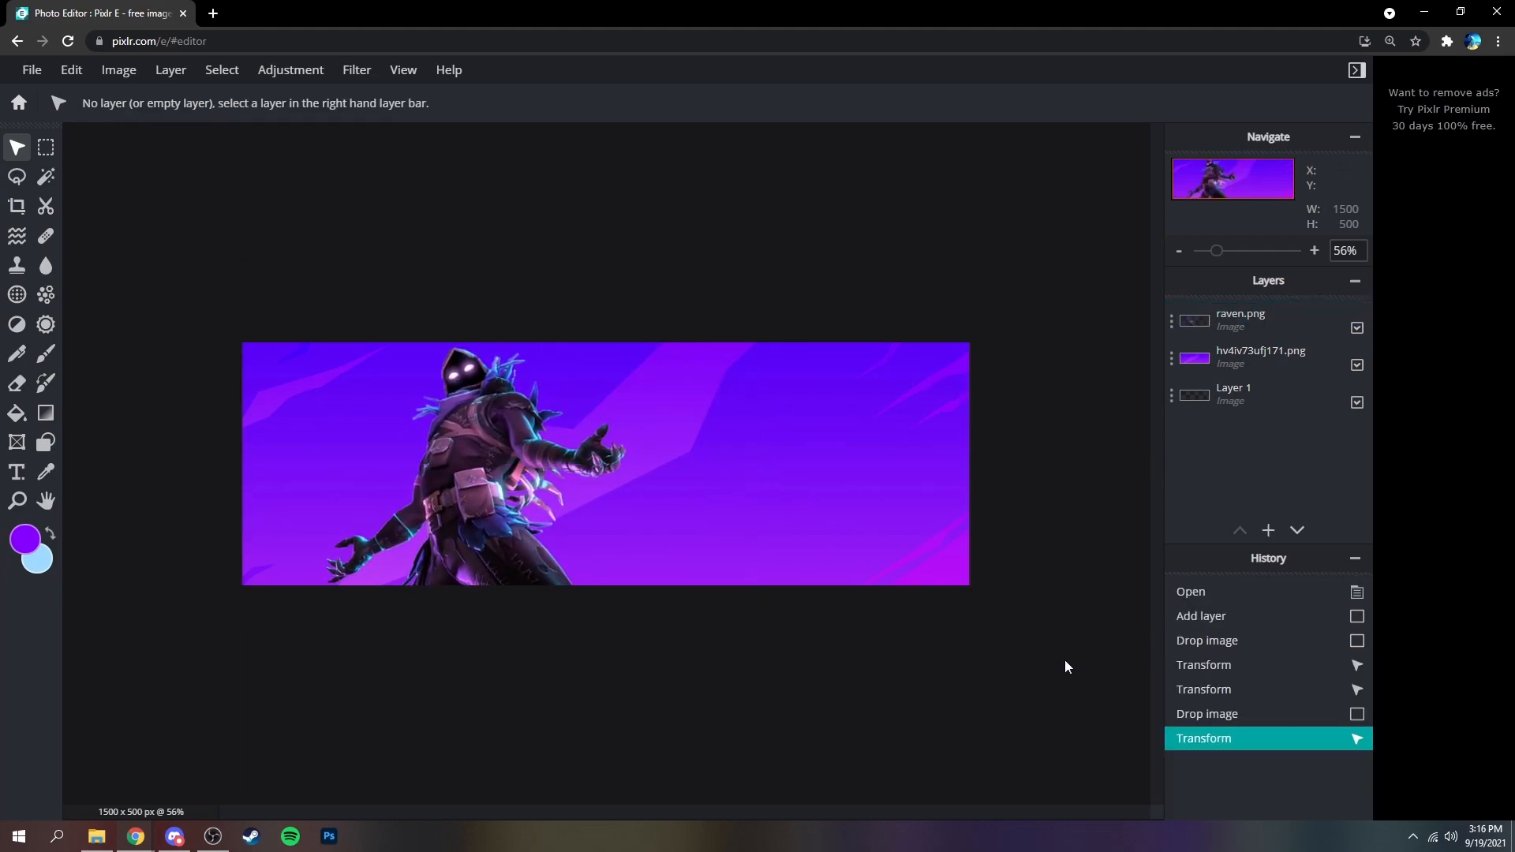
Add an empty image layer and move it beneath the purple background image
left_click(1268, 529)
left_click(1342, 500)
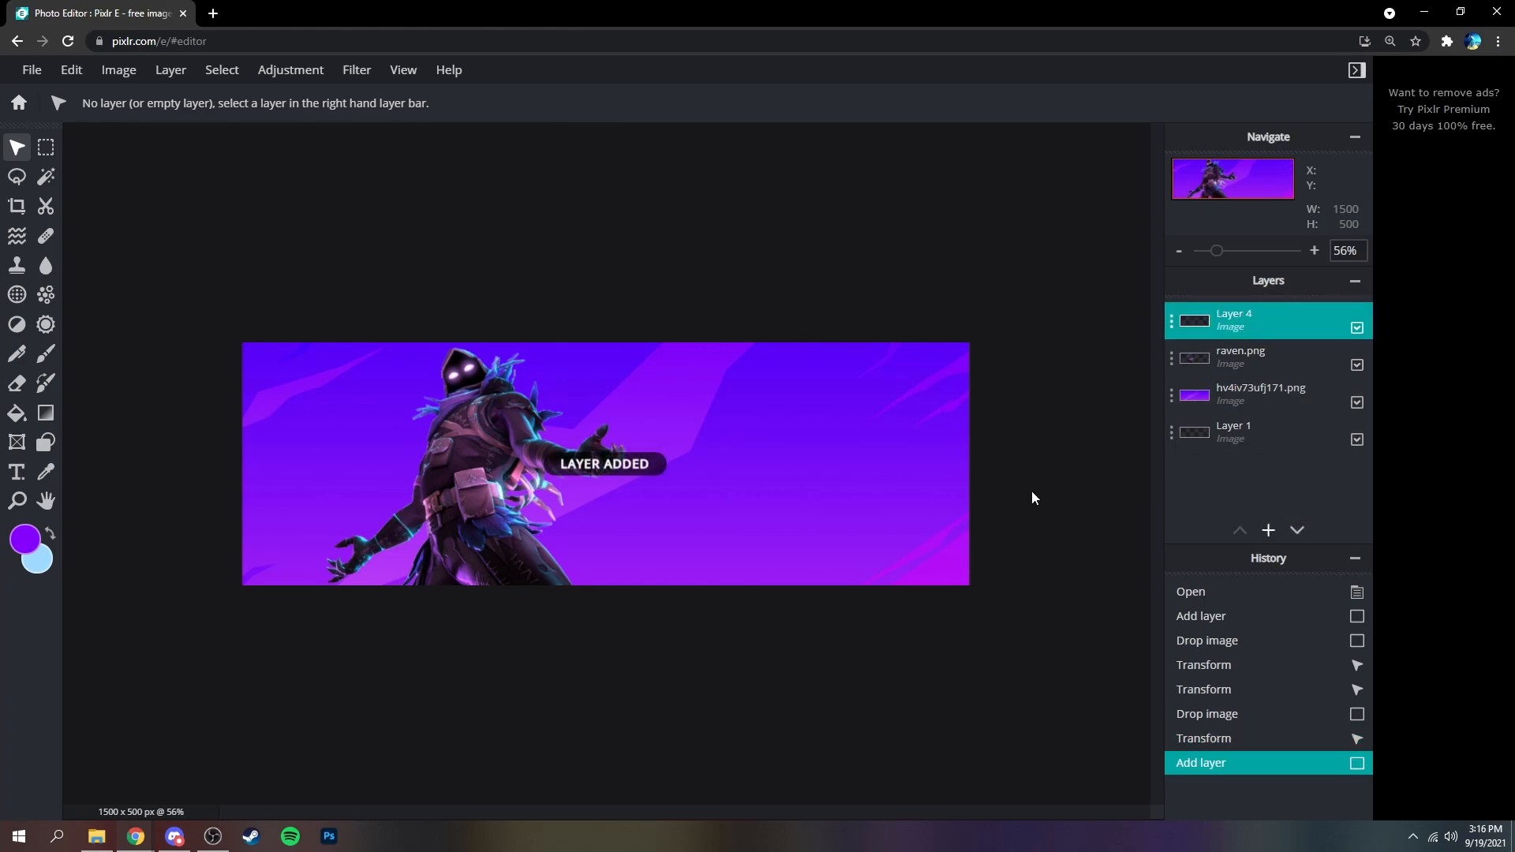
left_click_drag(1208, 333, 1208, 396)
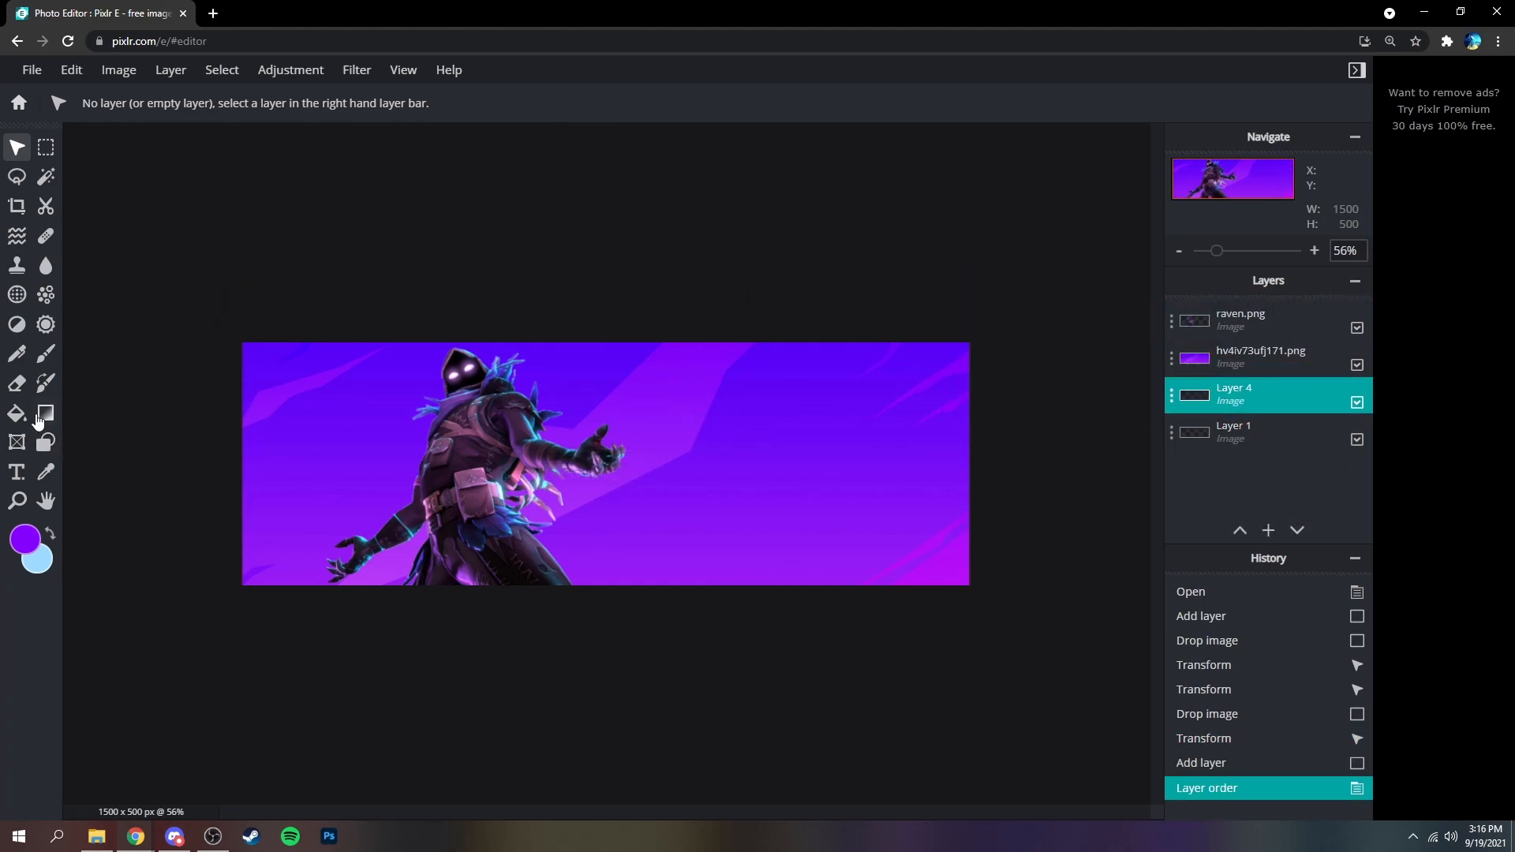
Draw a black rectangle larger than the canvas and move its layer below the purple background image
left_click(45, 444)
left_click(511, 110)
left_click(622, 307)
left_click_drag(357, 383, 1040, 694)
left_click_drag(1290, 335, 1271, 441)
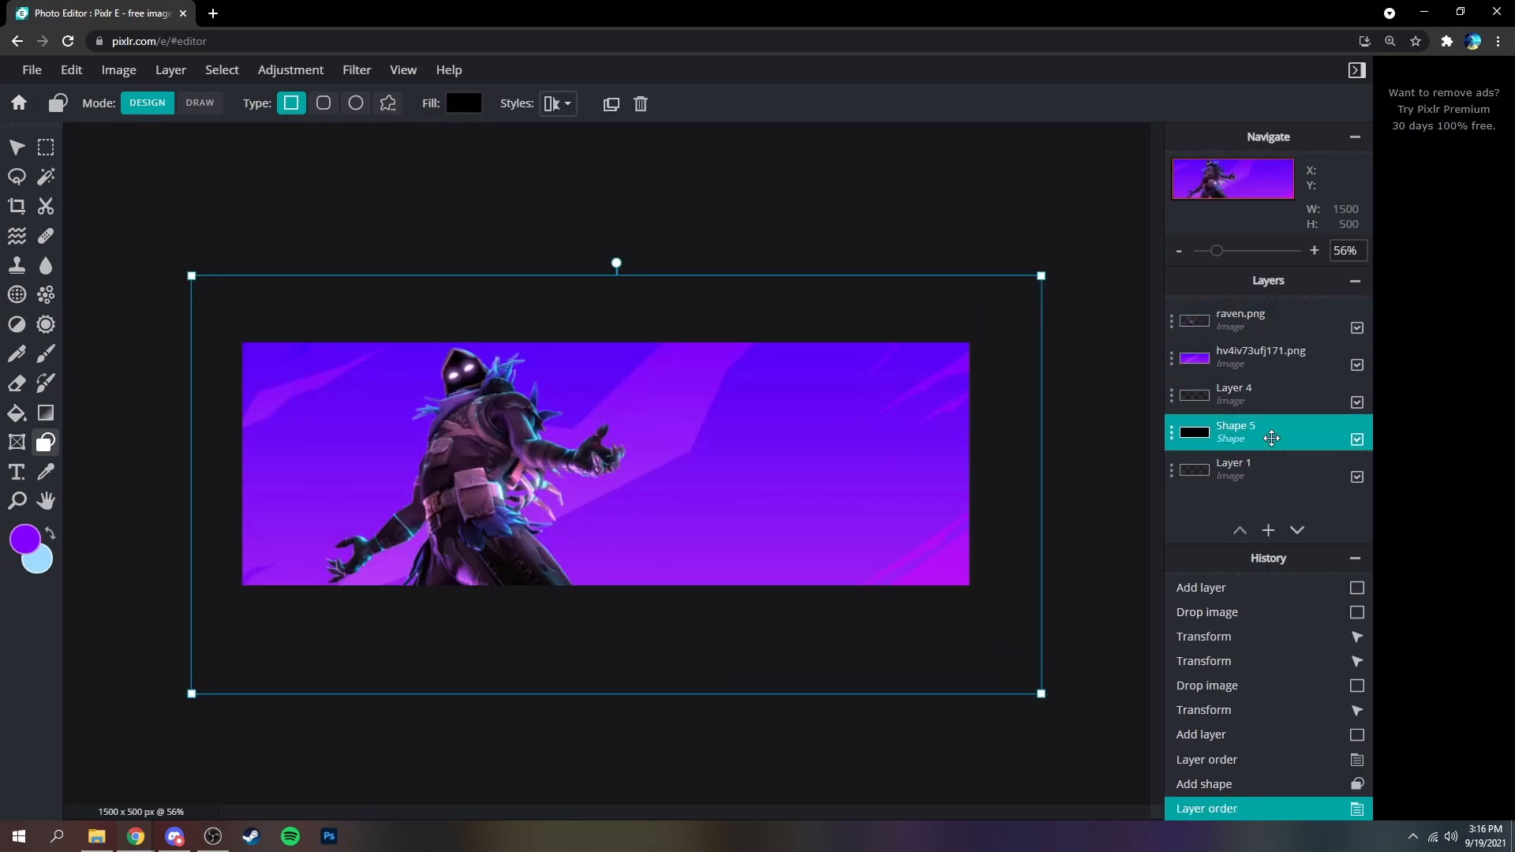
Delete the two empty image layers, Layer 1 and Layer 4
left_click(1253, 476)
key("Delete")
left_click(1266, 385)
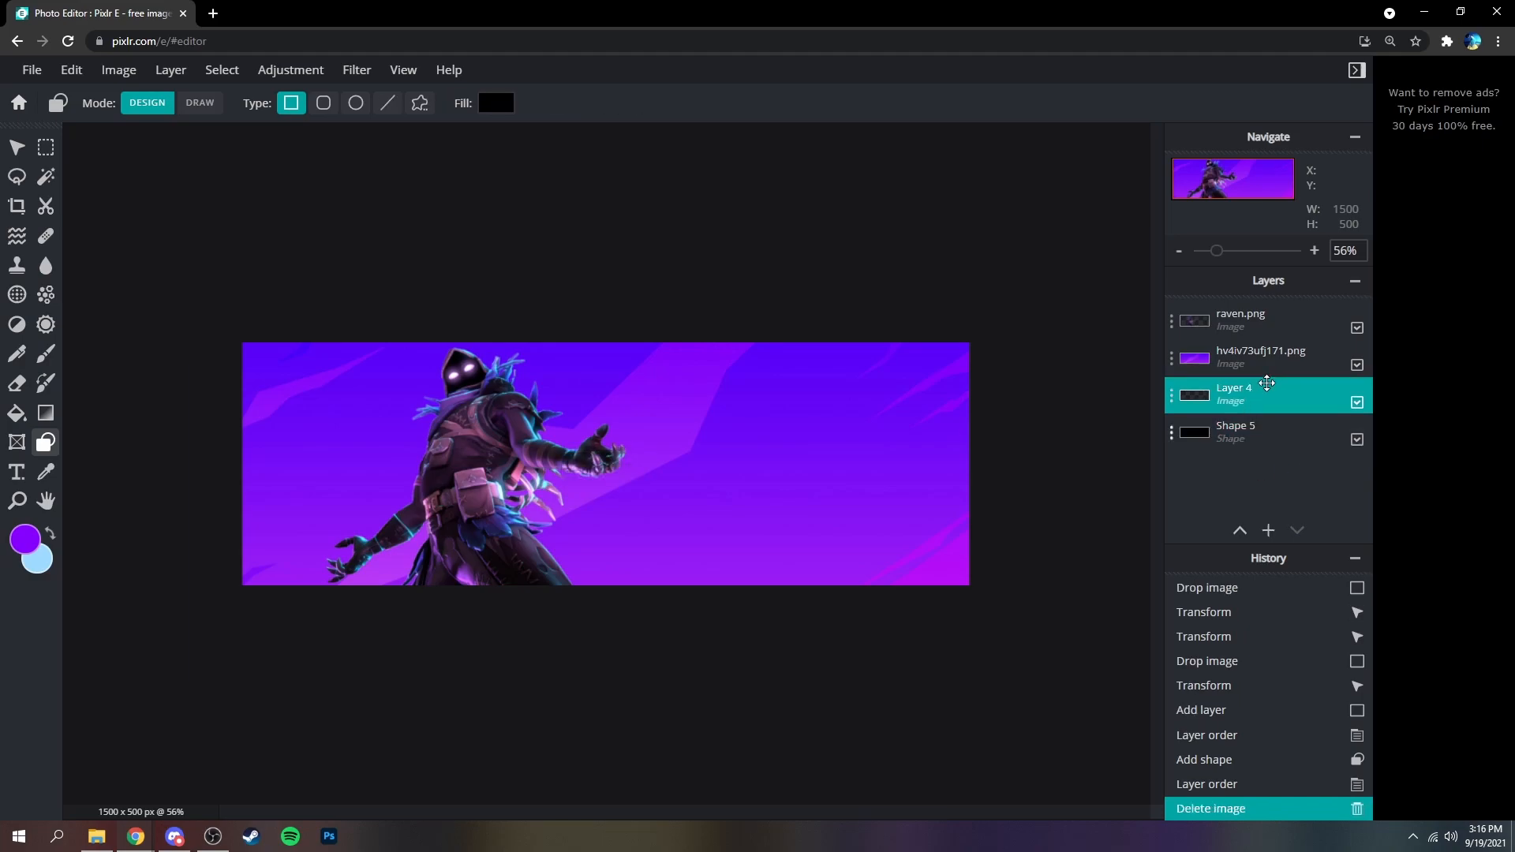
key("Delete")
Set the transparency of the hv4iv73ufj171.png background layer to about 27
left_click(1251, 357)
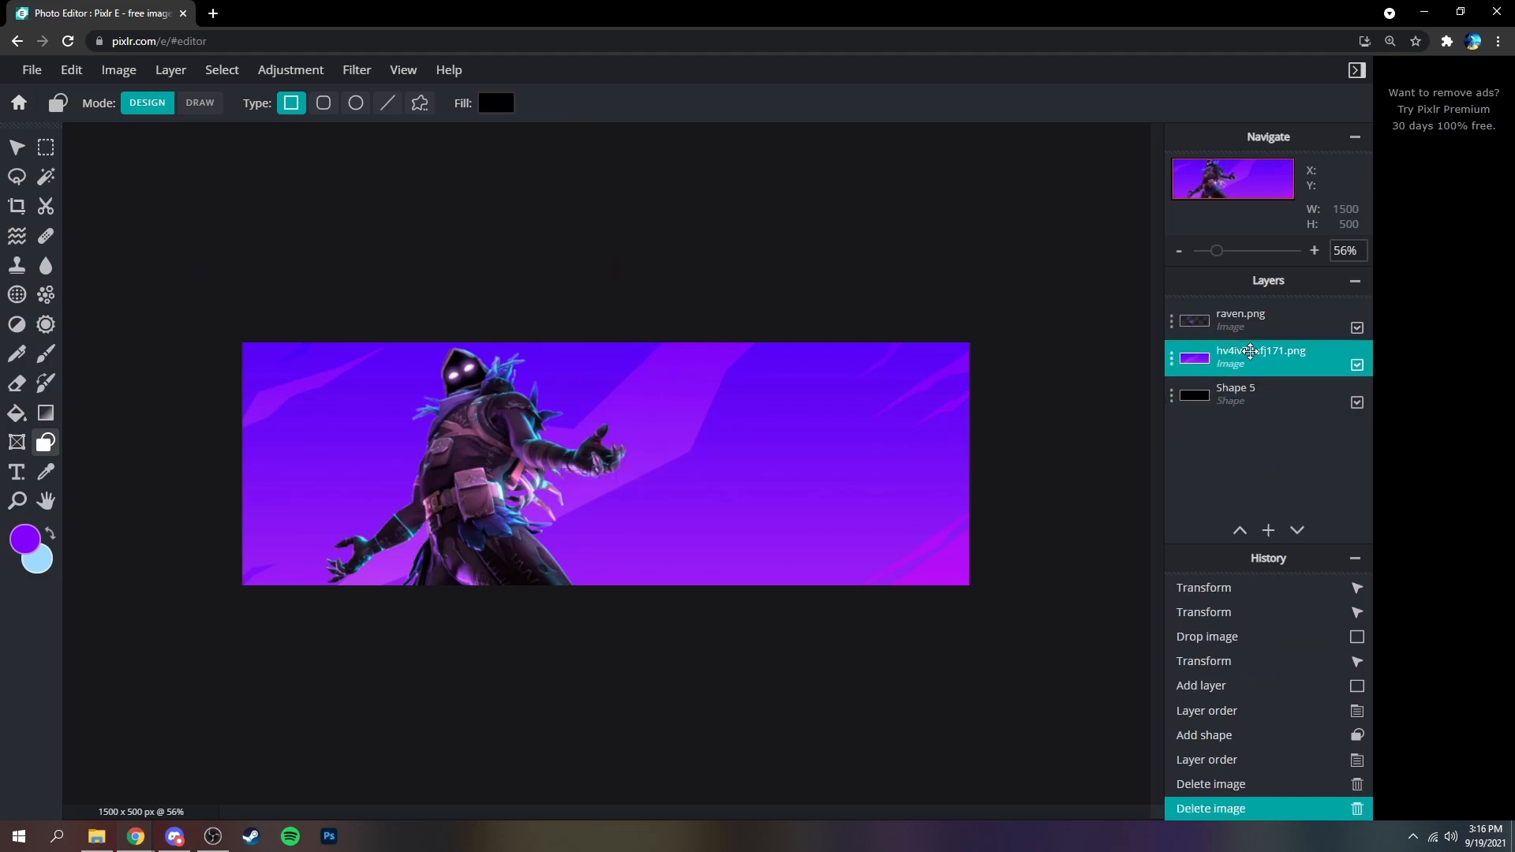
double_click(1244, 364)
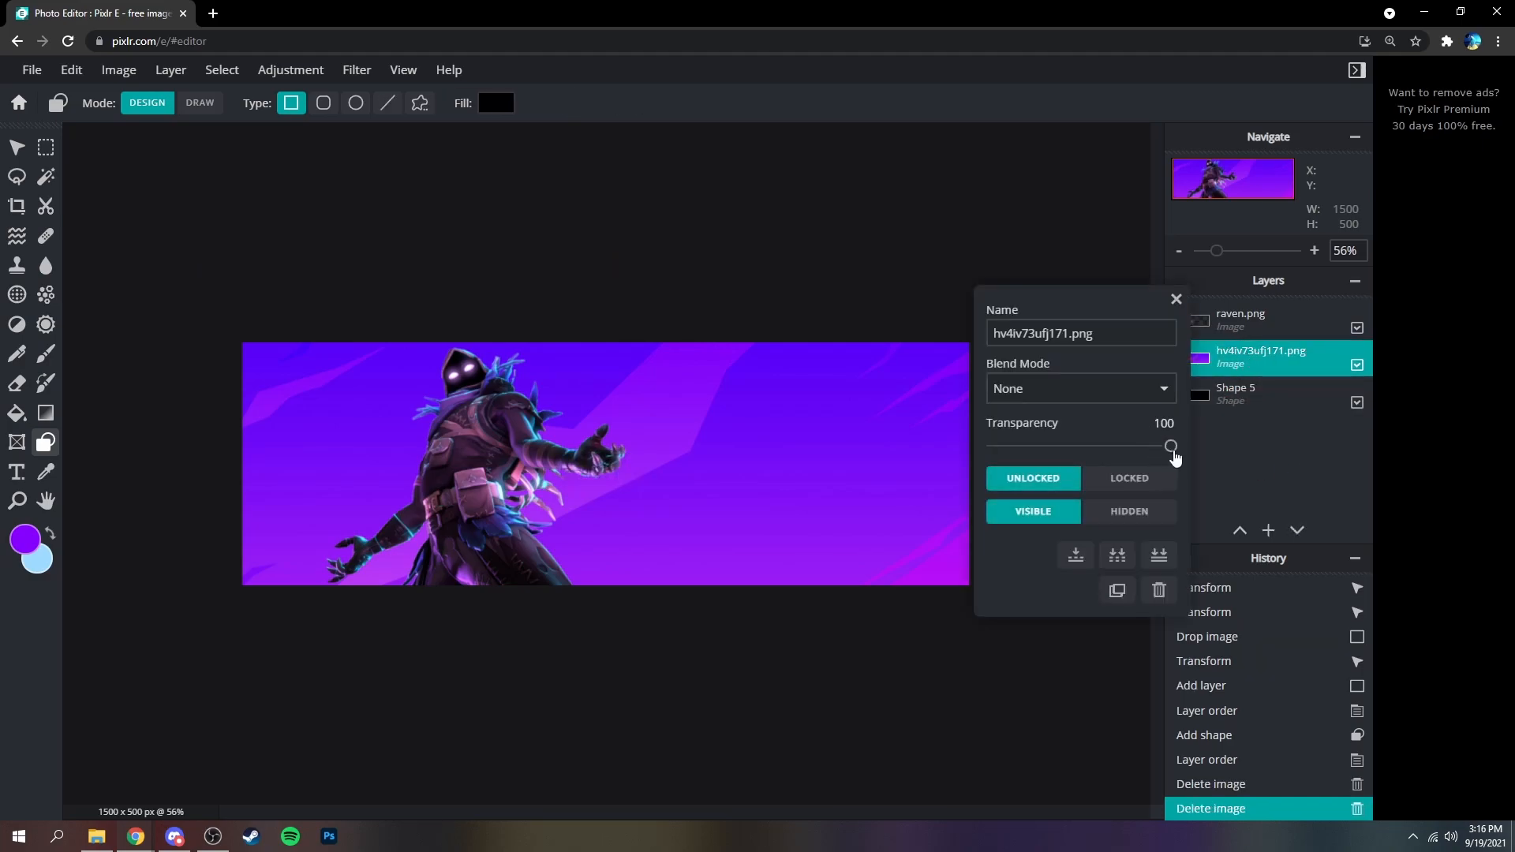
left_click_drag(1163, 454, 1059, 448)
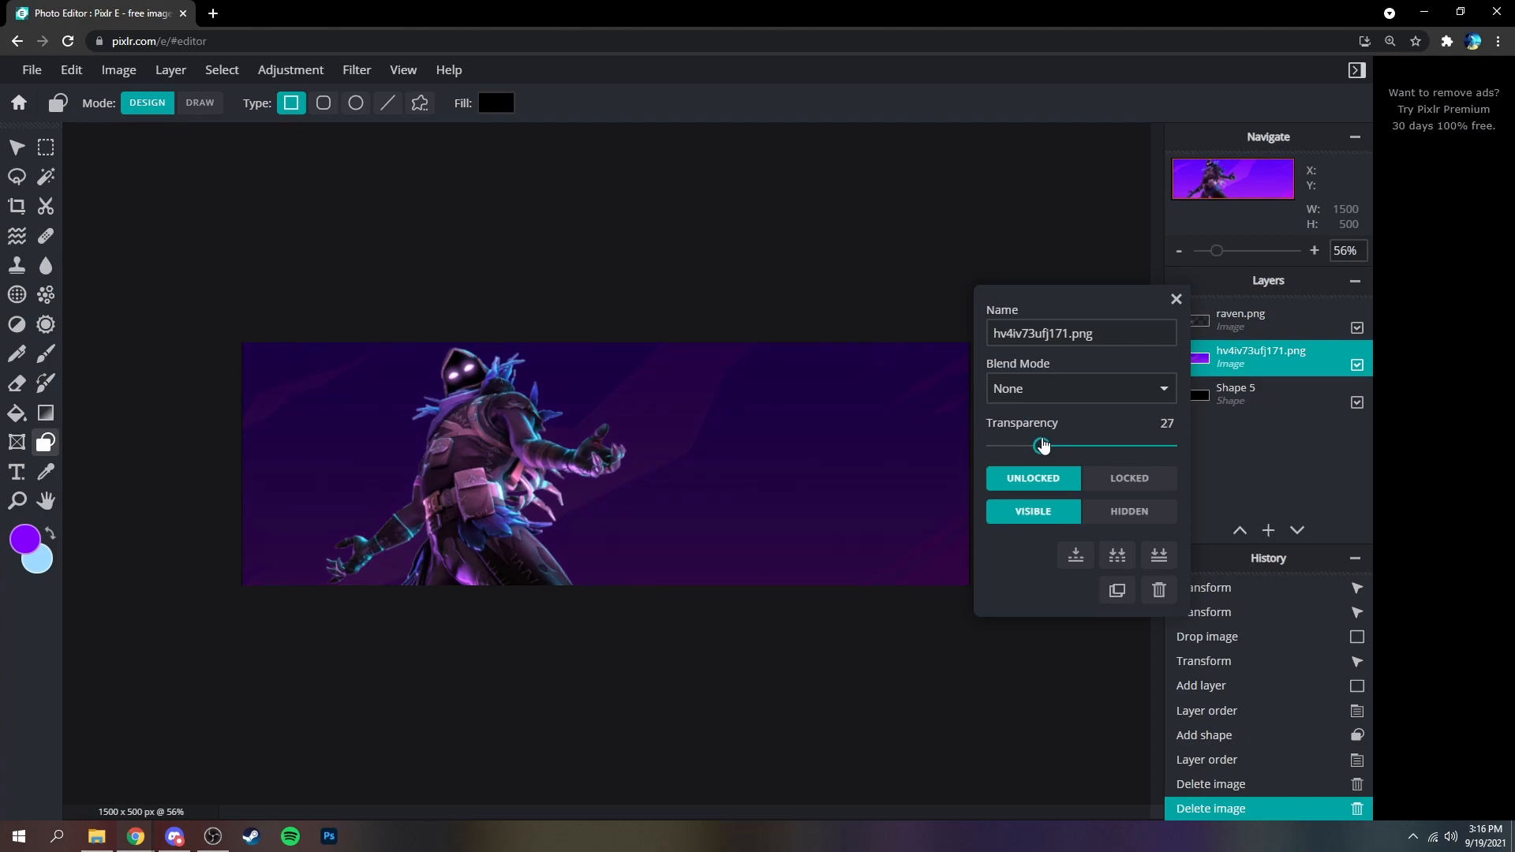
left_click(1175, 298)
Try to enlarge the black rectangle slightly beyond its upper-left corner and undo the resize
left_click(277, 300)
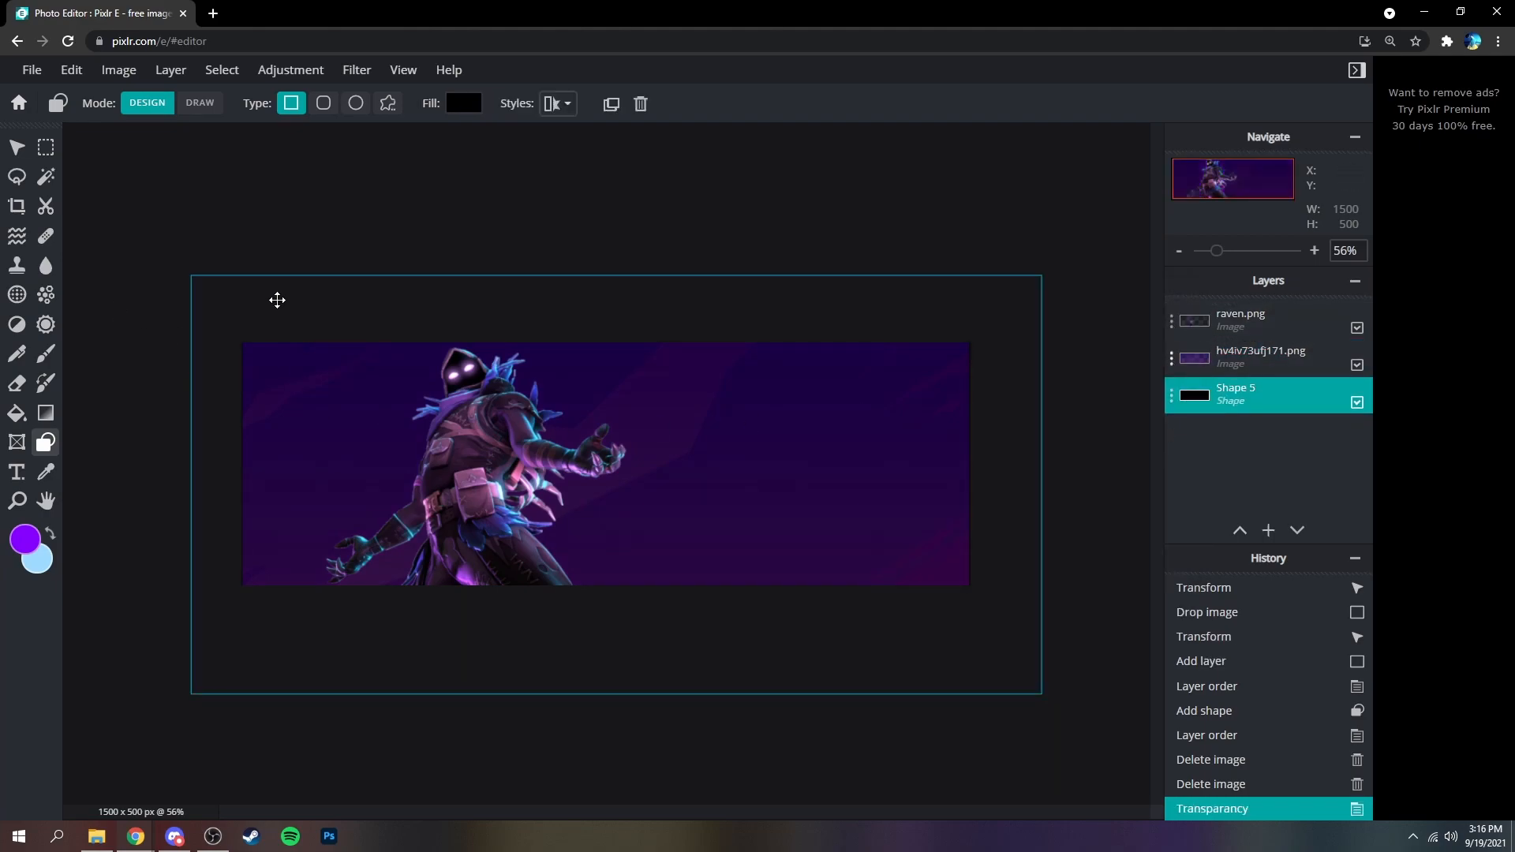
left_click_drag(191, 276, 183, 271)
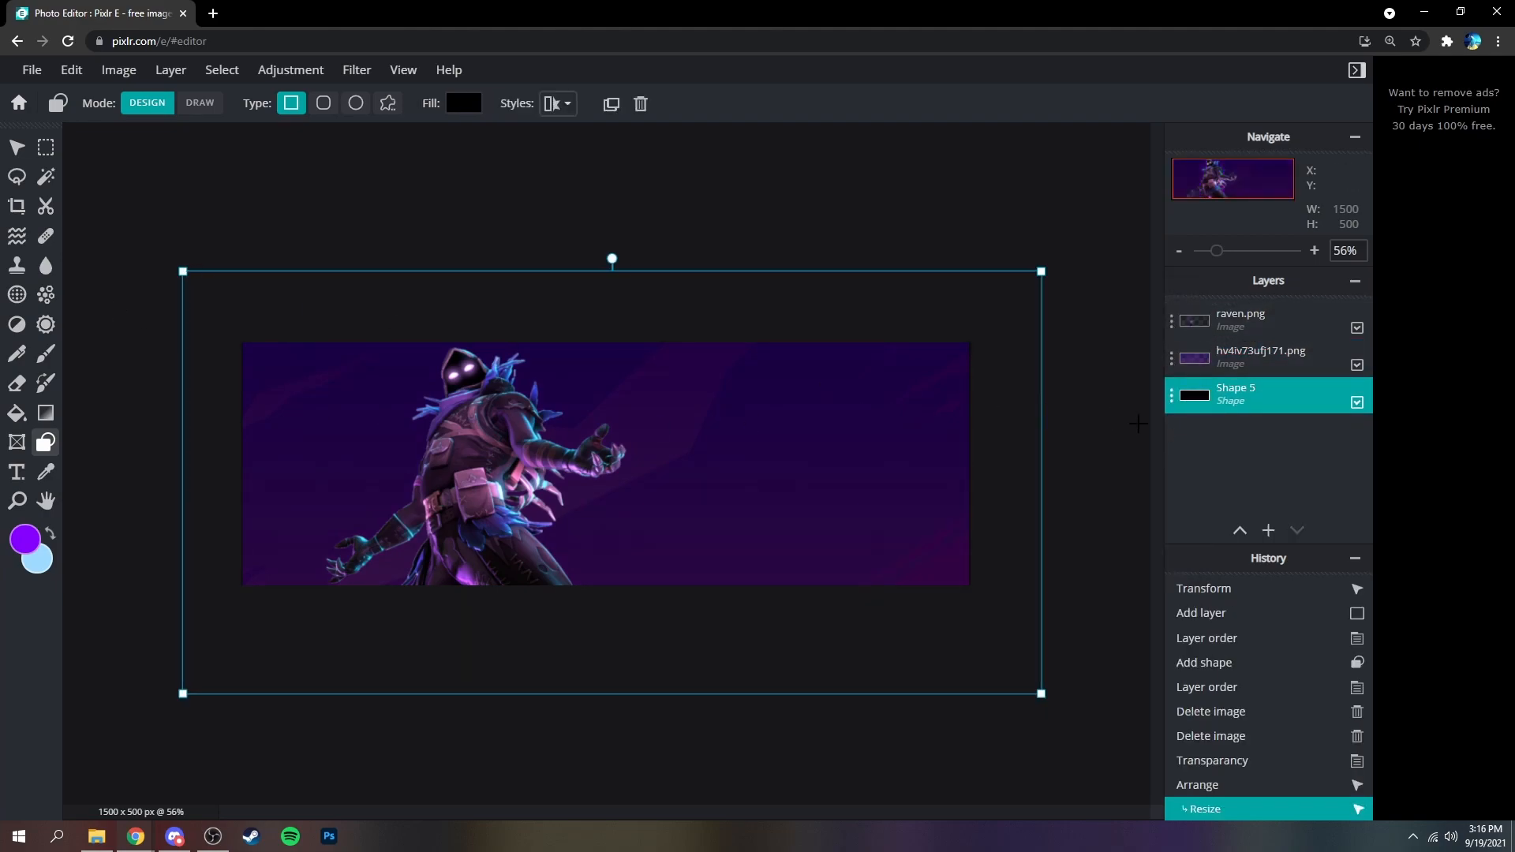
key("ctrl+z")
left_click(179, 280)
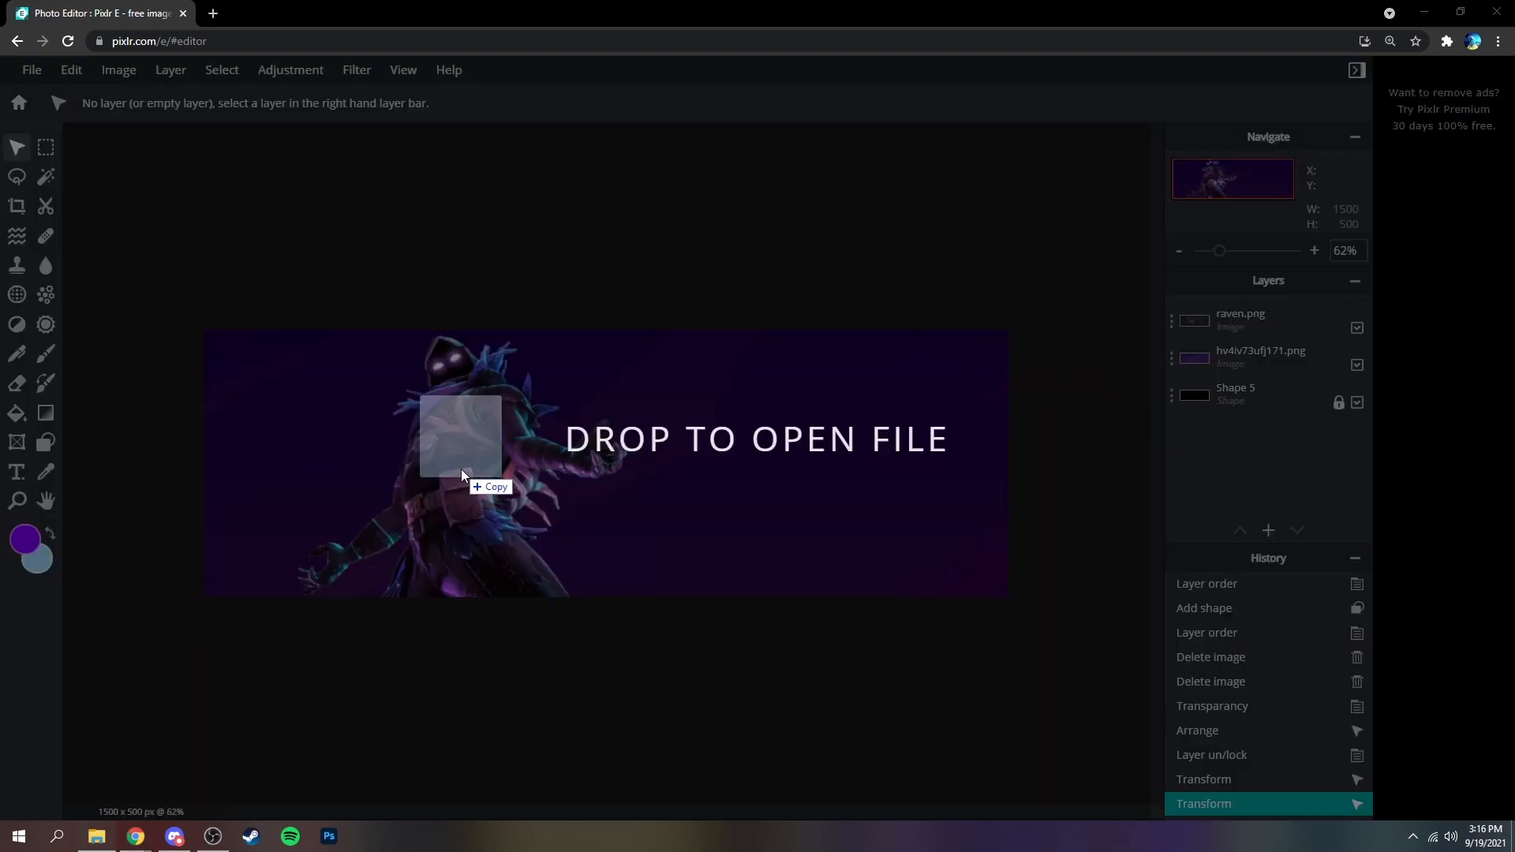
Add feathers 777.png as a layer in the current document and erase the four loose feathers to the right of the character's hand
left_click_drag(483, 484, 366, 498)
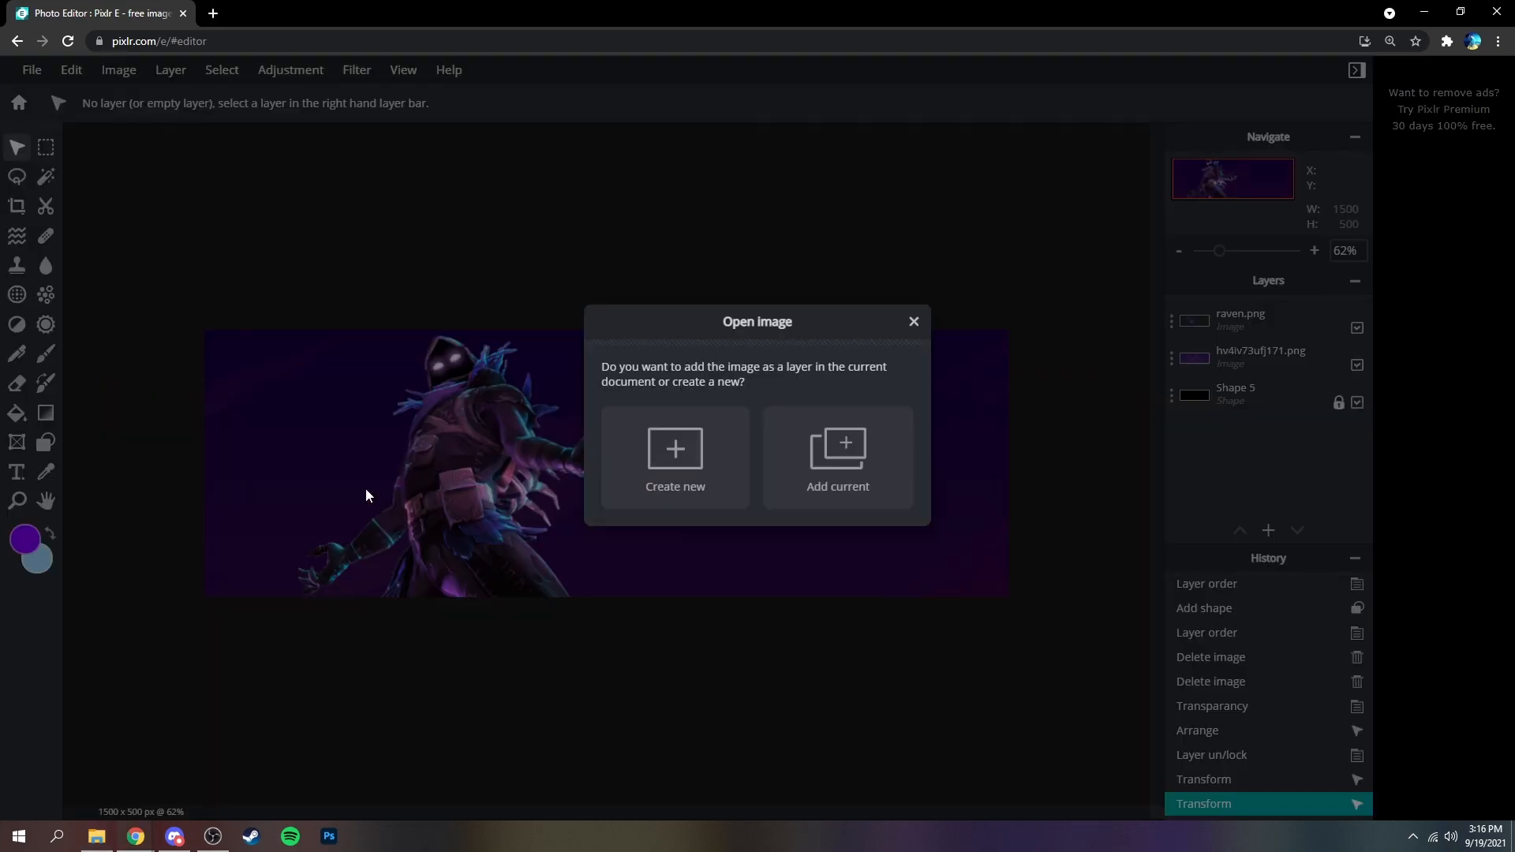
left_click(860, 461)
scroll(611, 430, "up", 2)
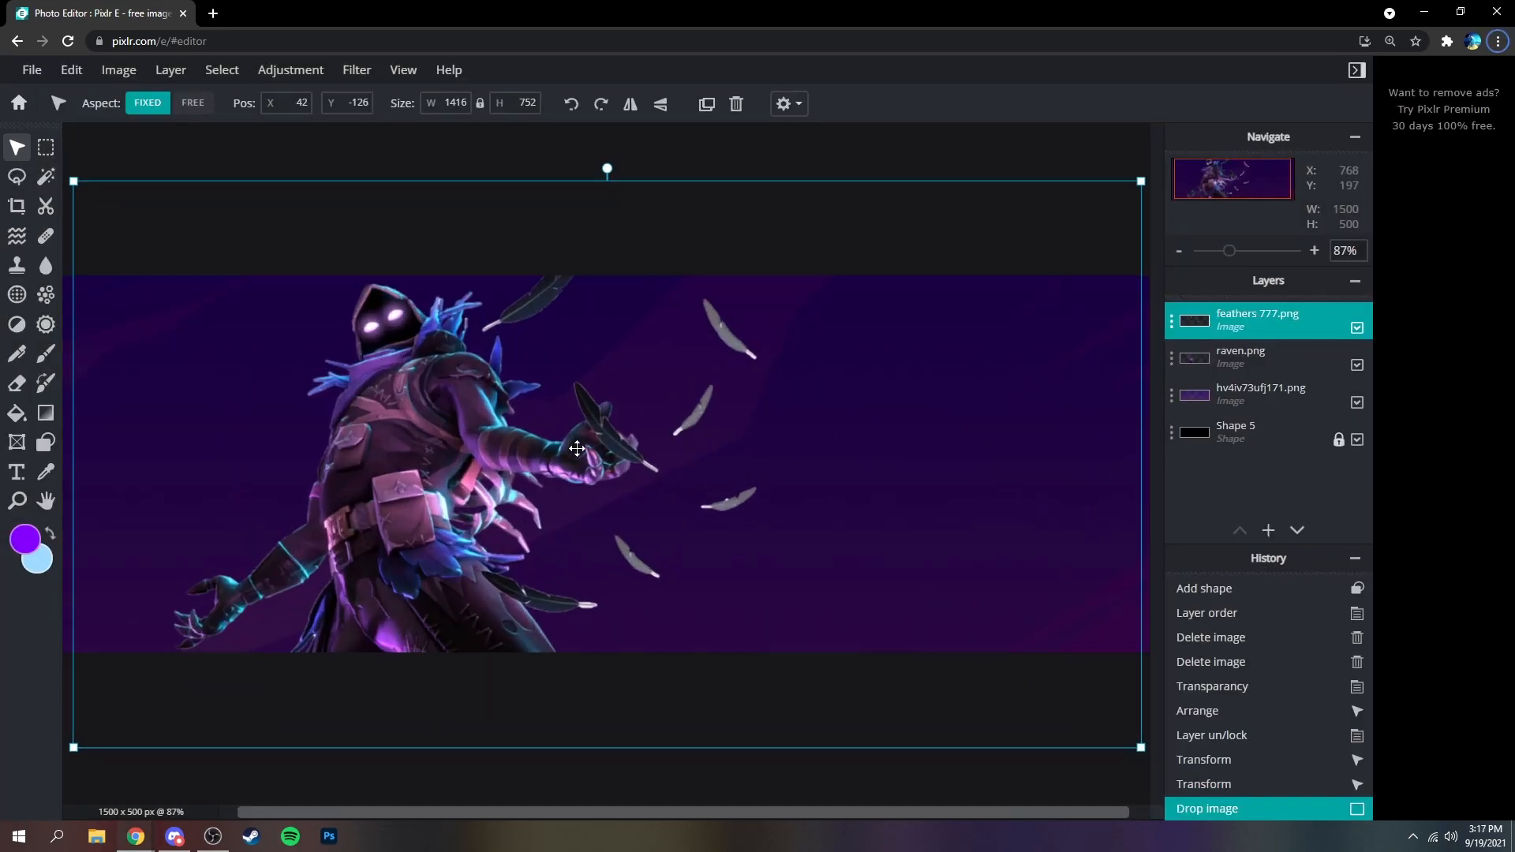
left_click(17, 384)
mouse_move(729, 313)
left_mouse_down()
mouse_move(786, 403)
mouse_move(770, 386)
mouse_move(692, 430)
mouse_move(711, 395)
mouse_move(684, 403)
mouse_move(708, 377)
mouse_move(680, 423)
mouse_move(712, 515)
mouse_move(740, 498)
mouse_move(694, 559)
mouse_move(630, 542)
mouse_move(650, 580)
mouse_move(902, 620)
left_mouse_up()
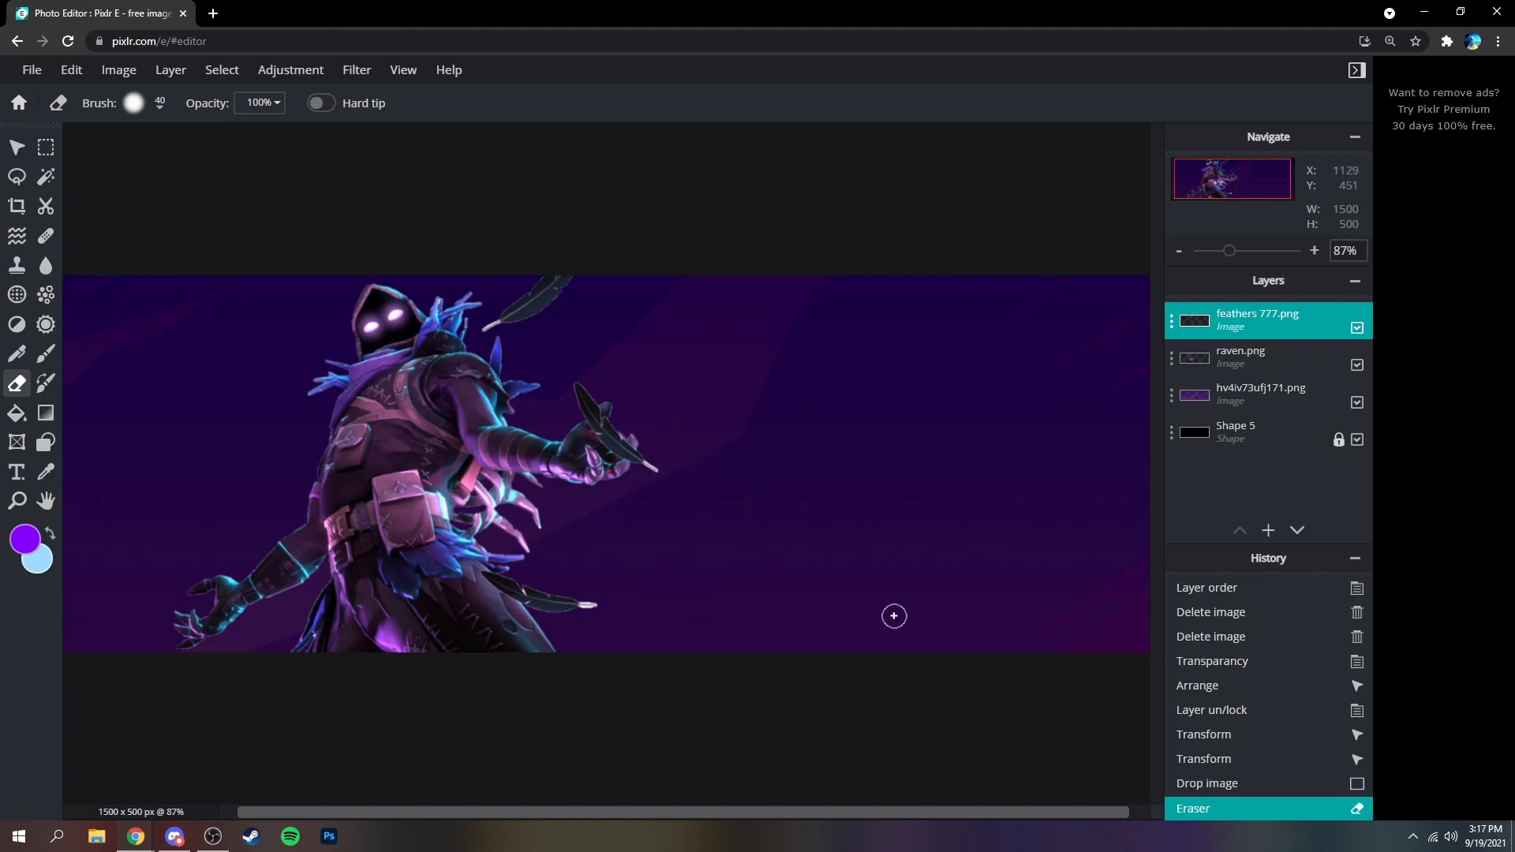
Erase beside the pale quill of the feather over the character's hand and undo the last stroke
scroll(644, 632, "up", 5)
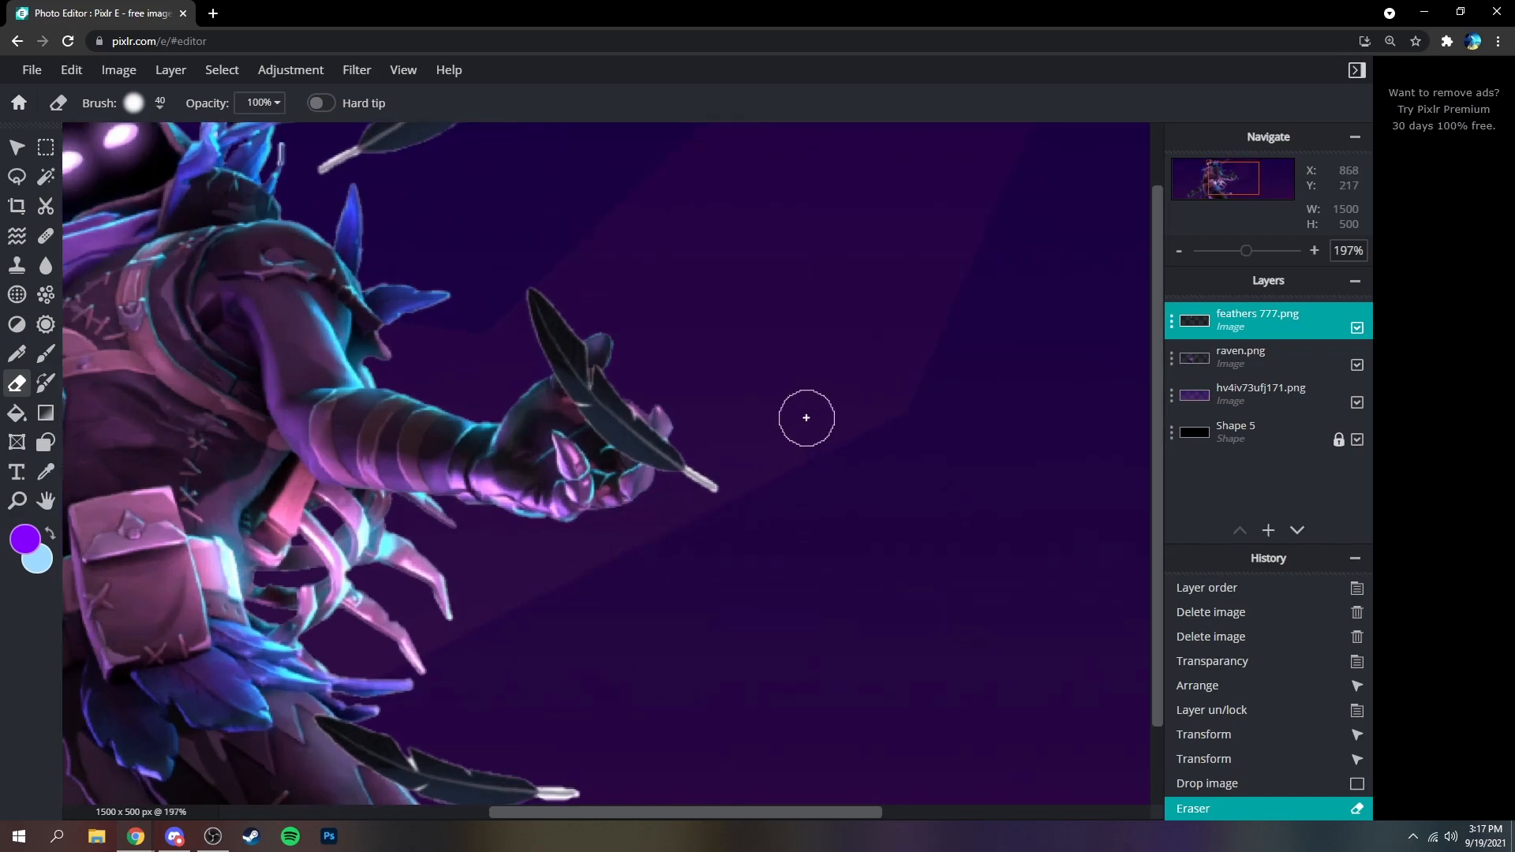
scroll(638, 456, "up", 2)
left_click(712, 498)
left_click(712, 499)
key("ctrl+z")
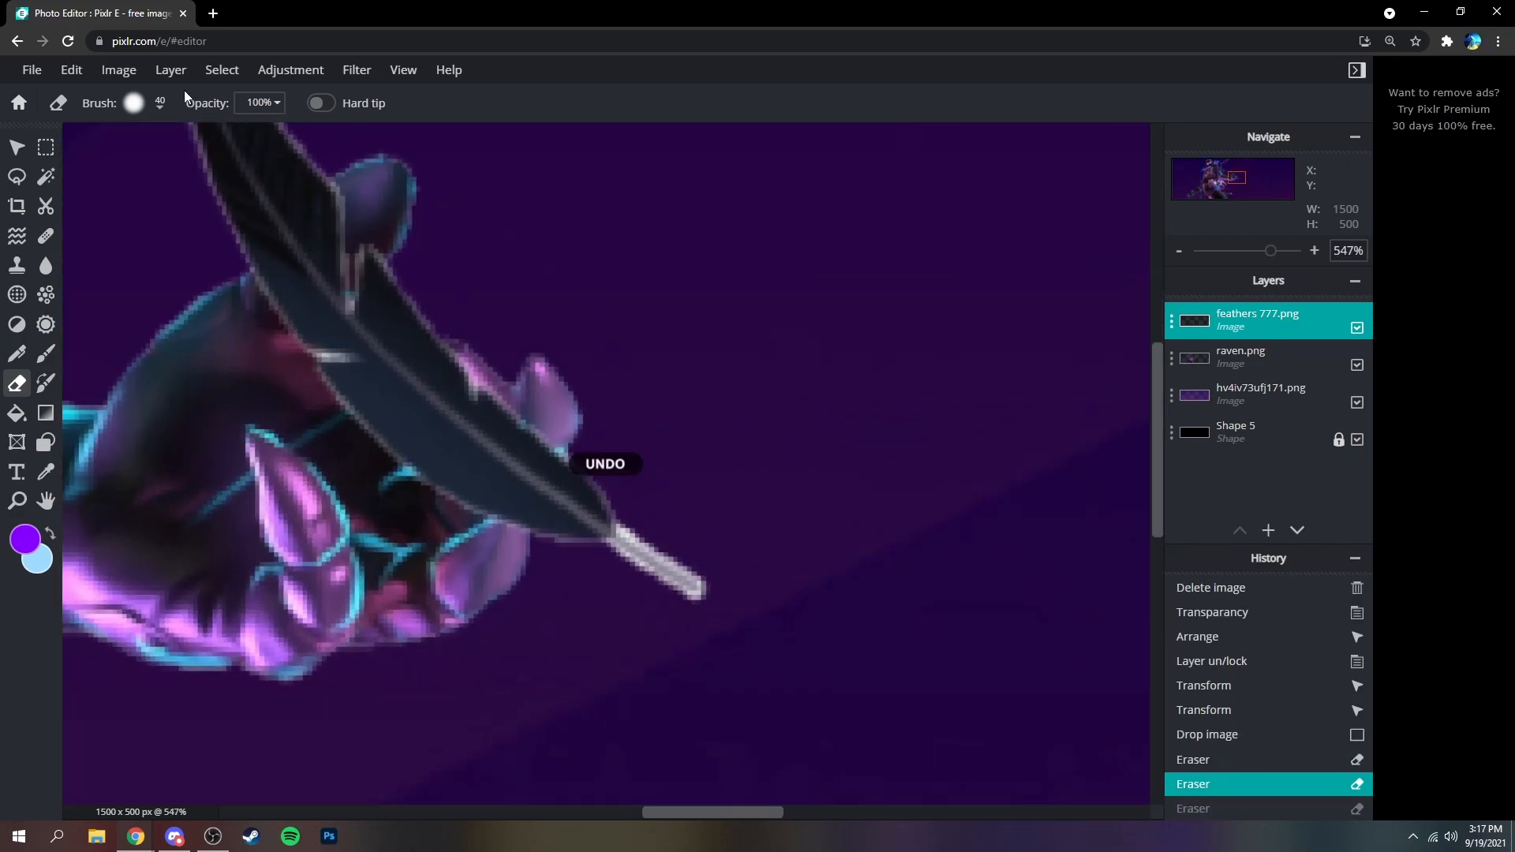
Set the eraser brush size to 33 and trim the edges of the pale quill on the feather over the hand
left_click(160, 111)
mouse_move(224, 219)
left_mouse_down()
mouse_move(139, 214)
mouse_move(163, 168)
left_mouse_up()
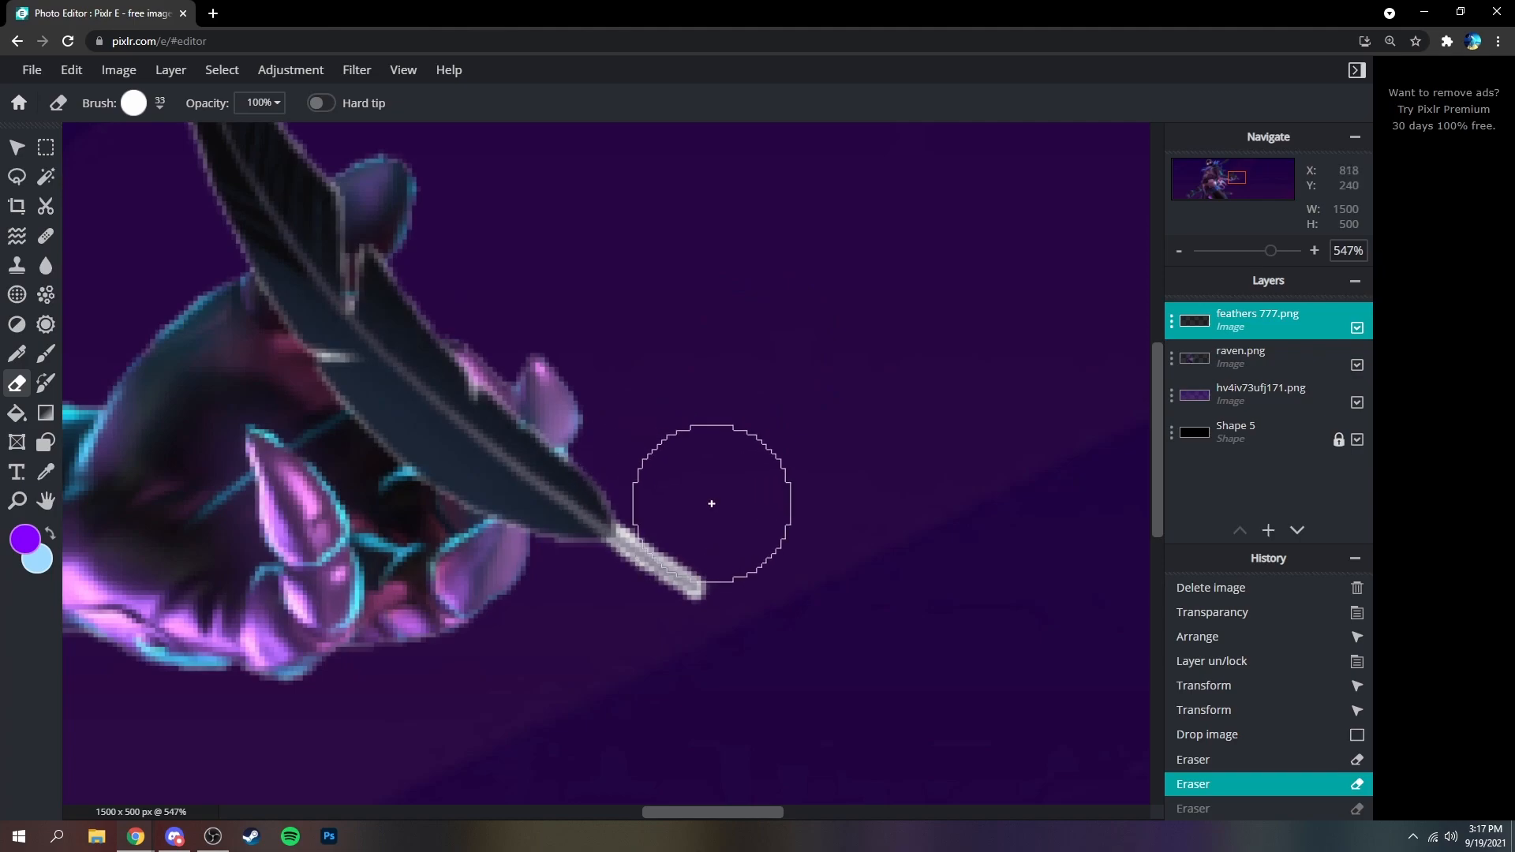
left_click(713, 499)
left_click(720, 502)
left_click(718, 499)
left_click(702, 486)
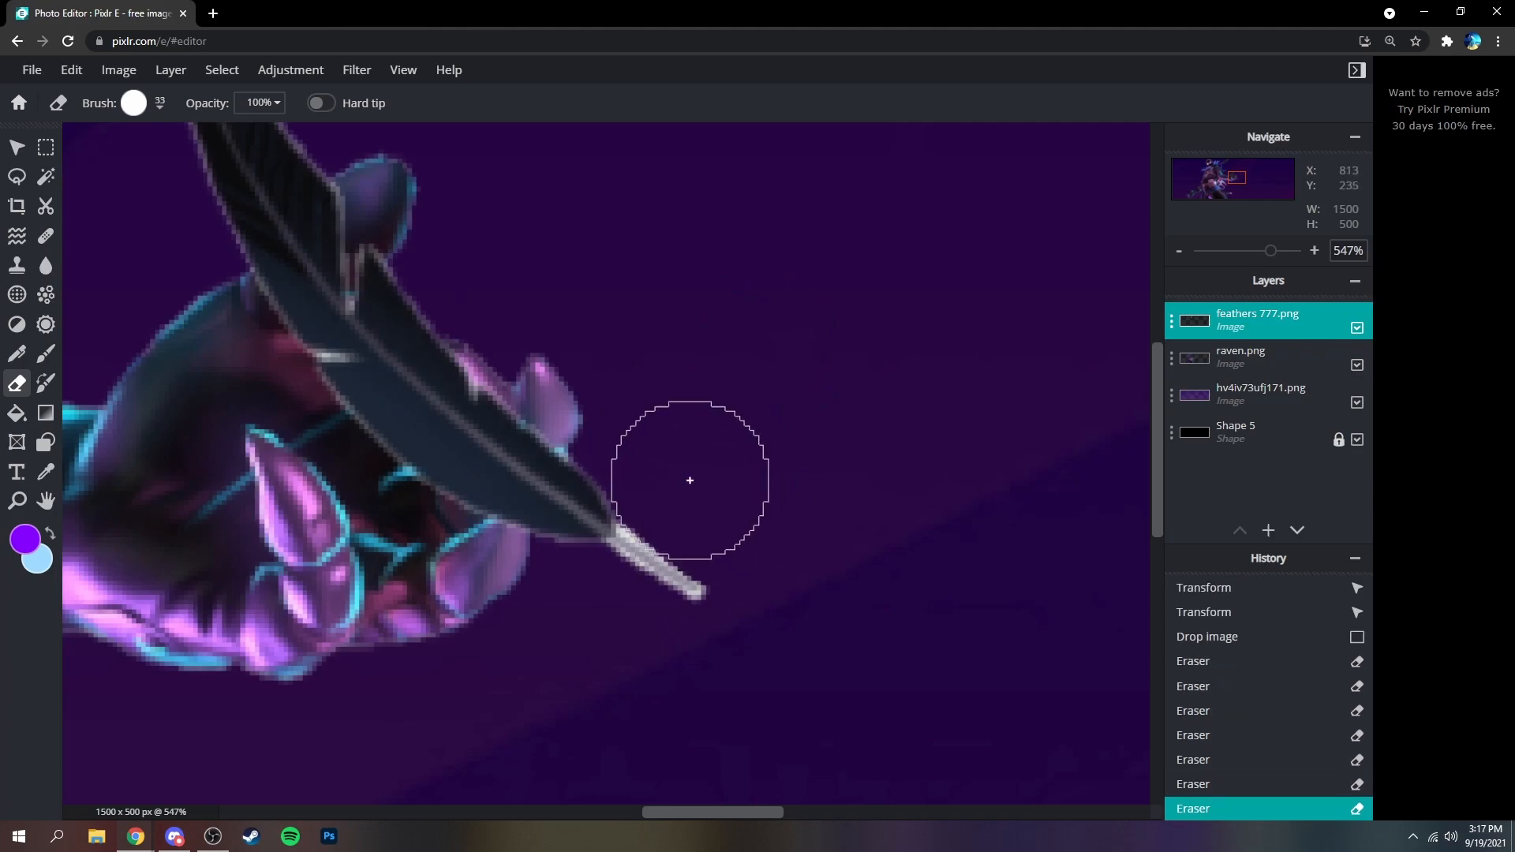
left_click(692, 488)
left_click(703, 491)
left_click(648, 650)
Trim the bright quill edges of the lower feather and the upper feather with the eraser
scroll(643, 550, "down", 5)
scroll(730, 382, "up", 10)
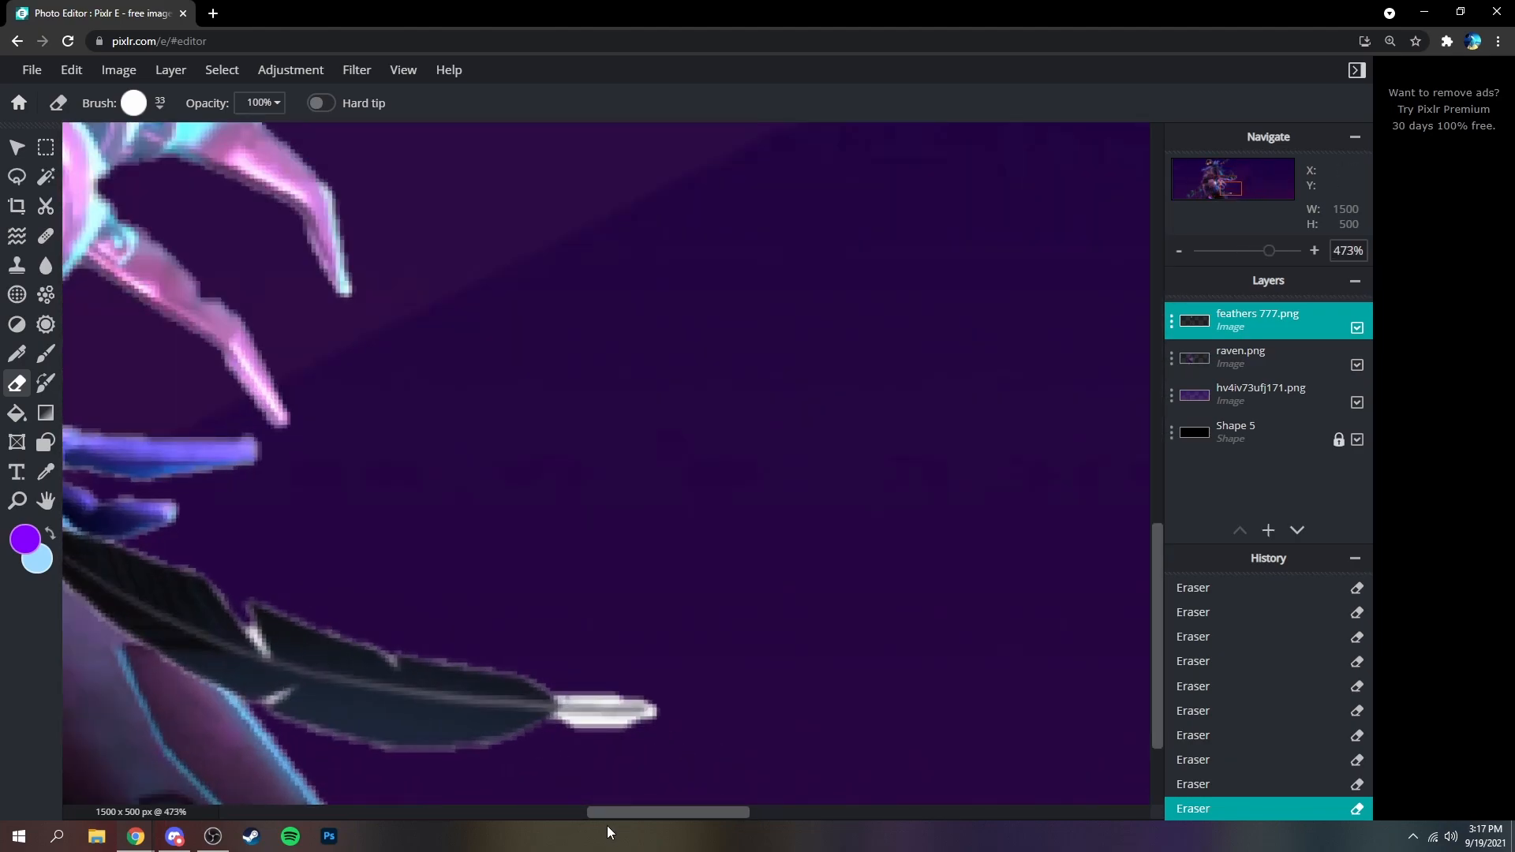
scroll(608, 426, "down", 3)
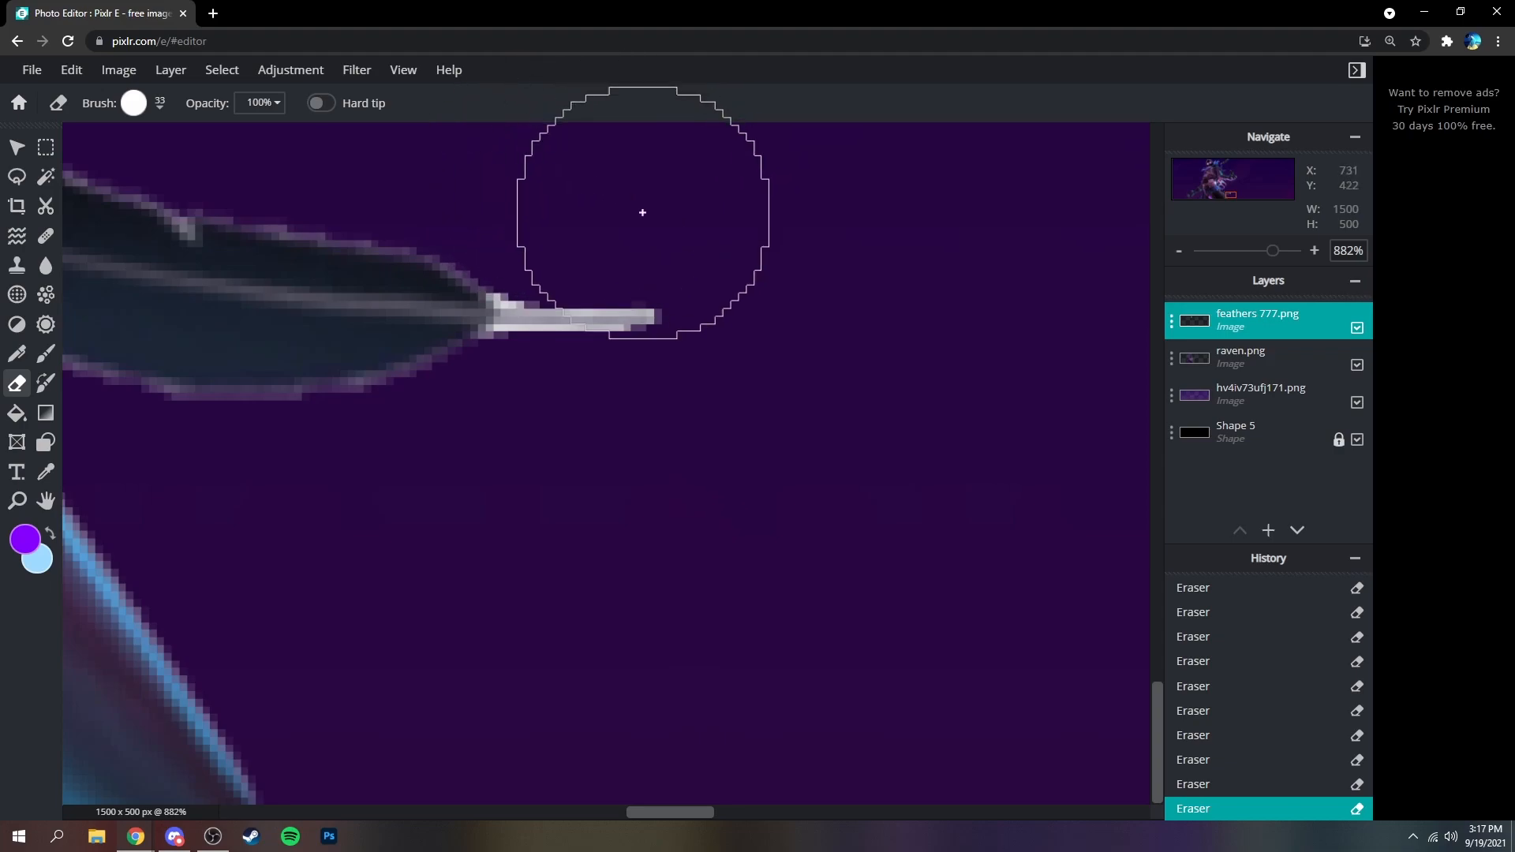
scroll(636, 197, "down", 7)
scroll(679, 158, "up", 3)
scroll(590, 232, "up", 5)
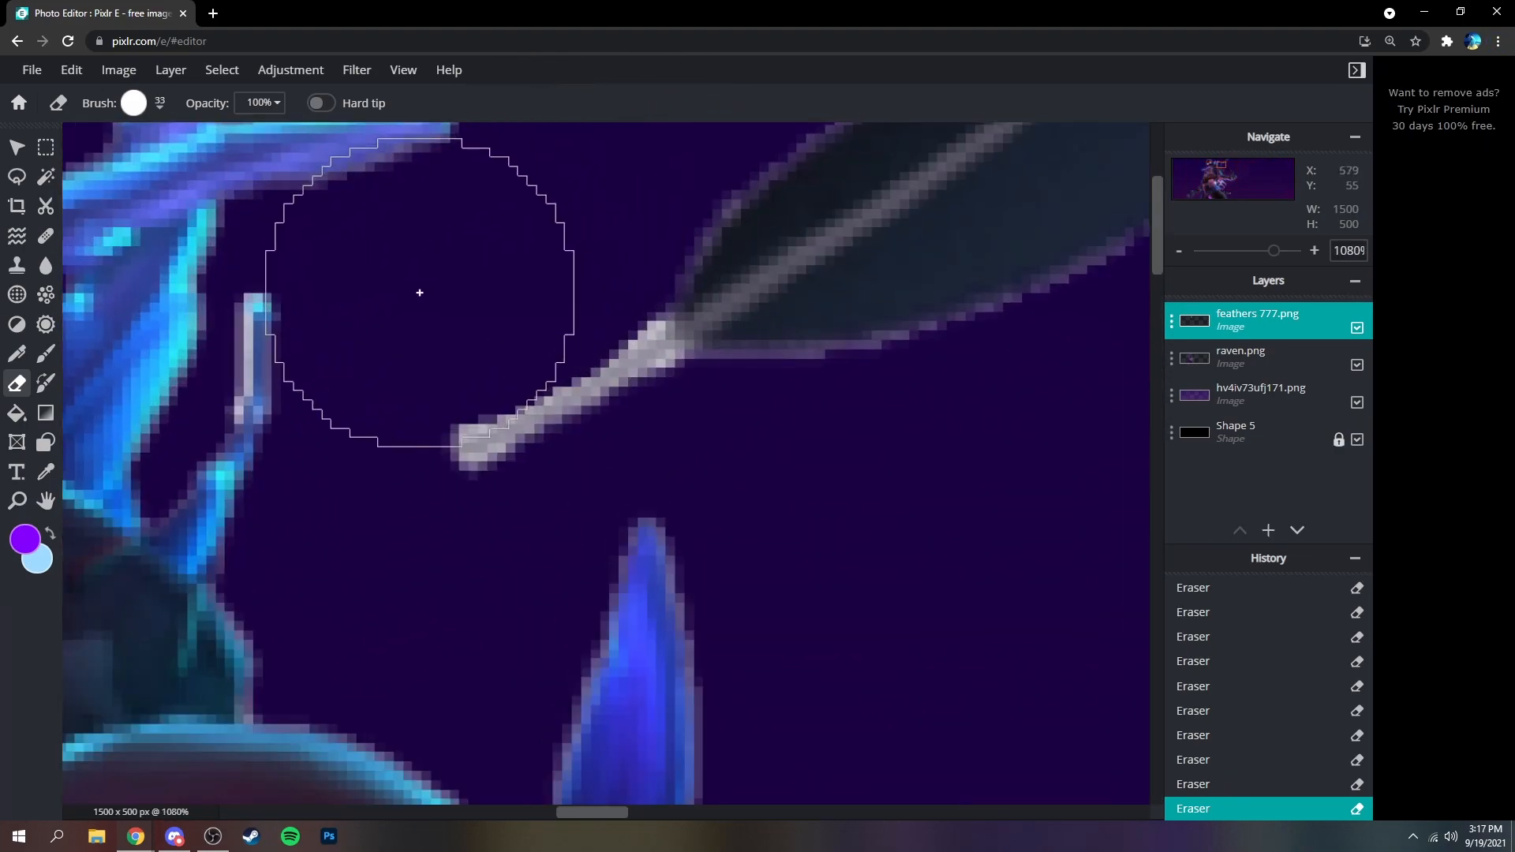
scroll(569, 333, "down", 3)
scroll(569, 333, "down", 8)
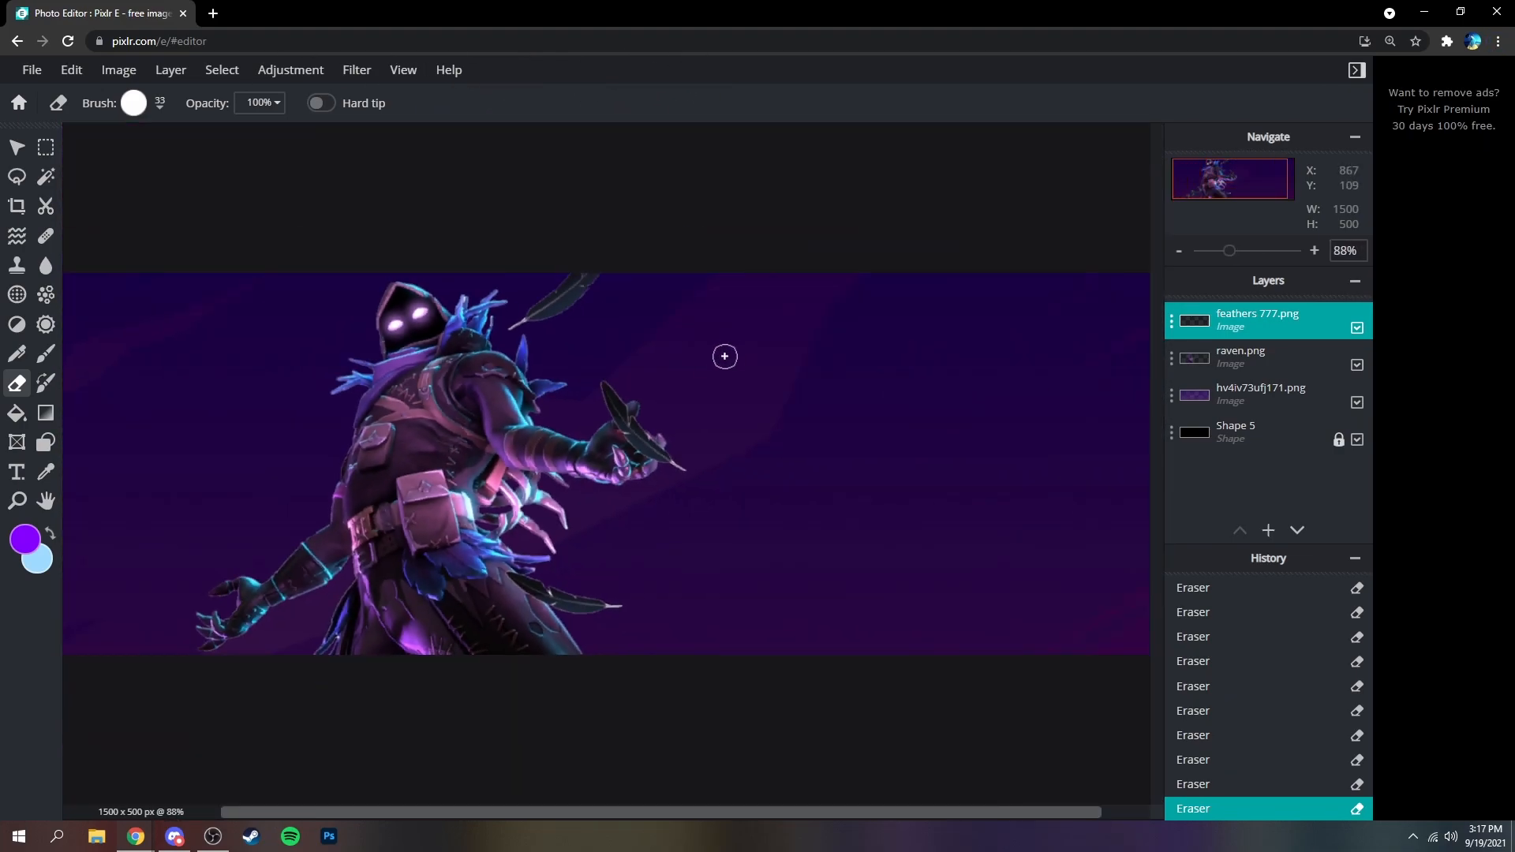
Move the feathers left over the character's body and lock the raven.png layer
left_click(17, 147)
left_click_drag(671, 238, 480, 230)
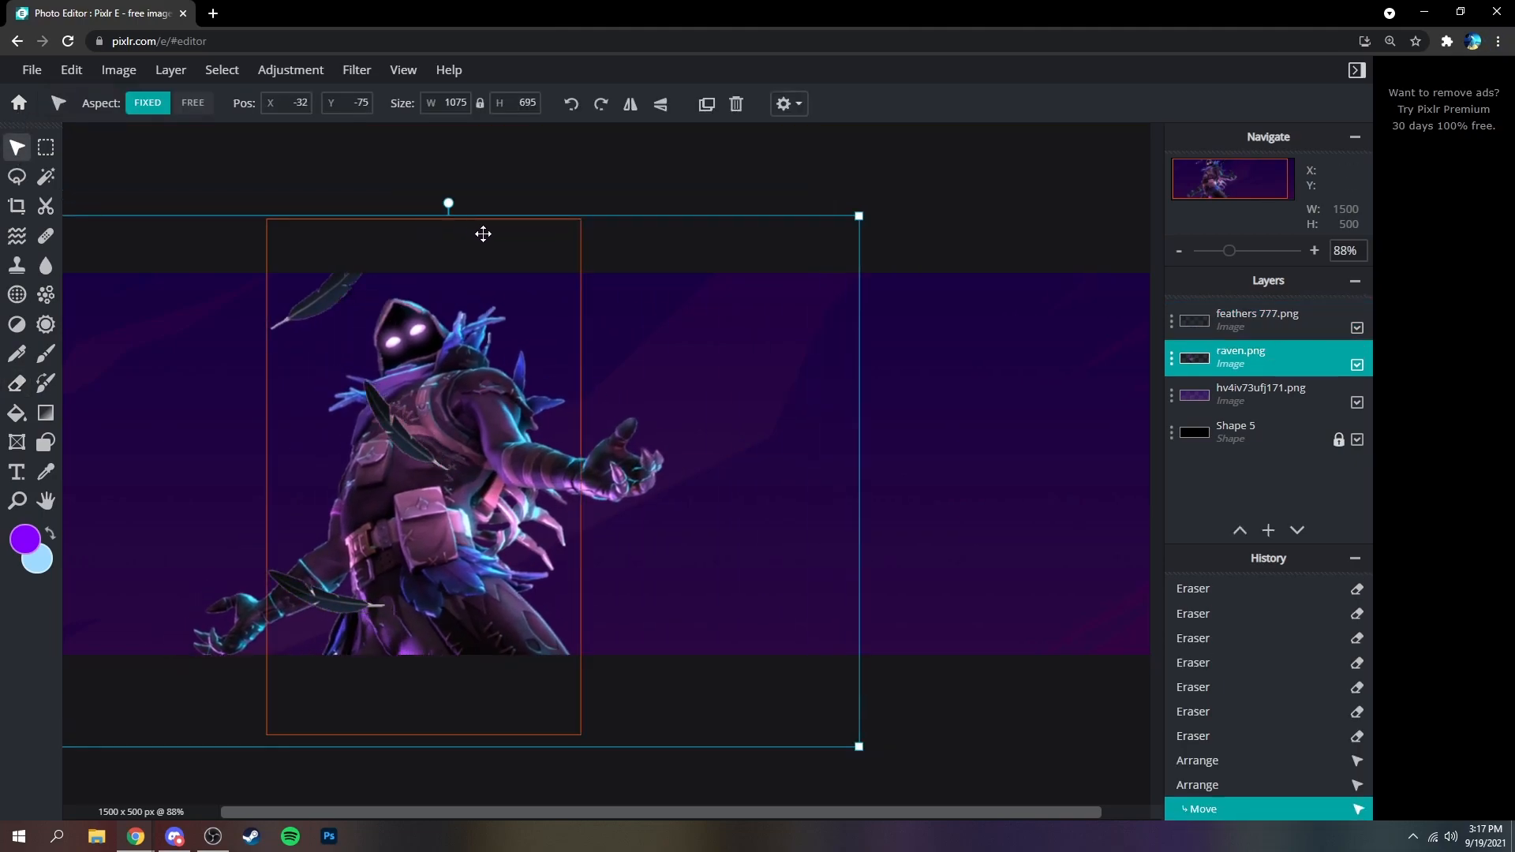
key("ctrl+z")
left_click(1257, 358)
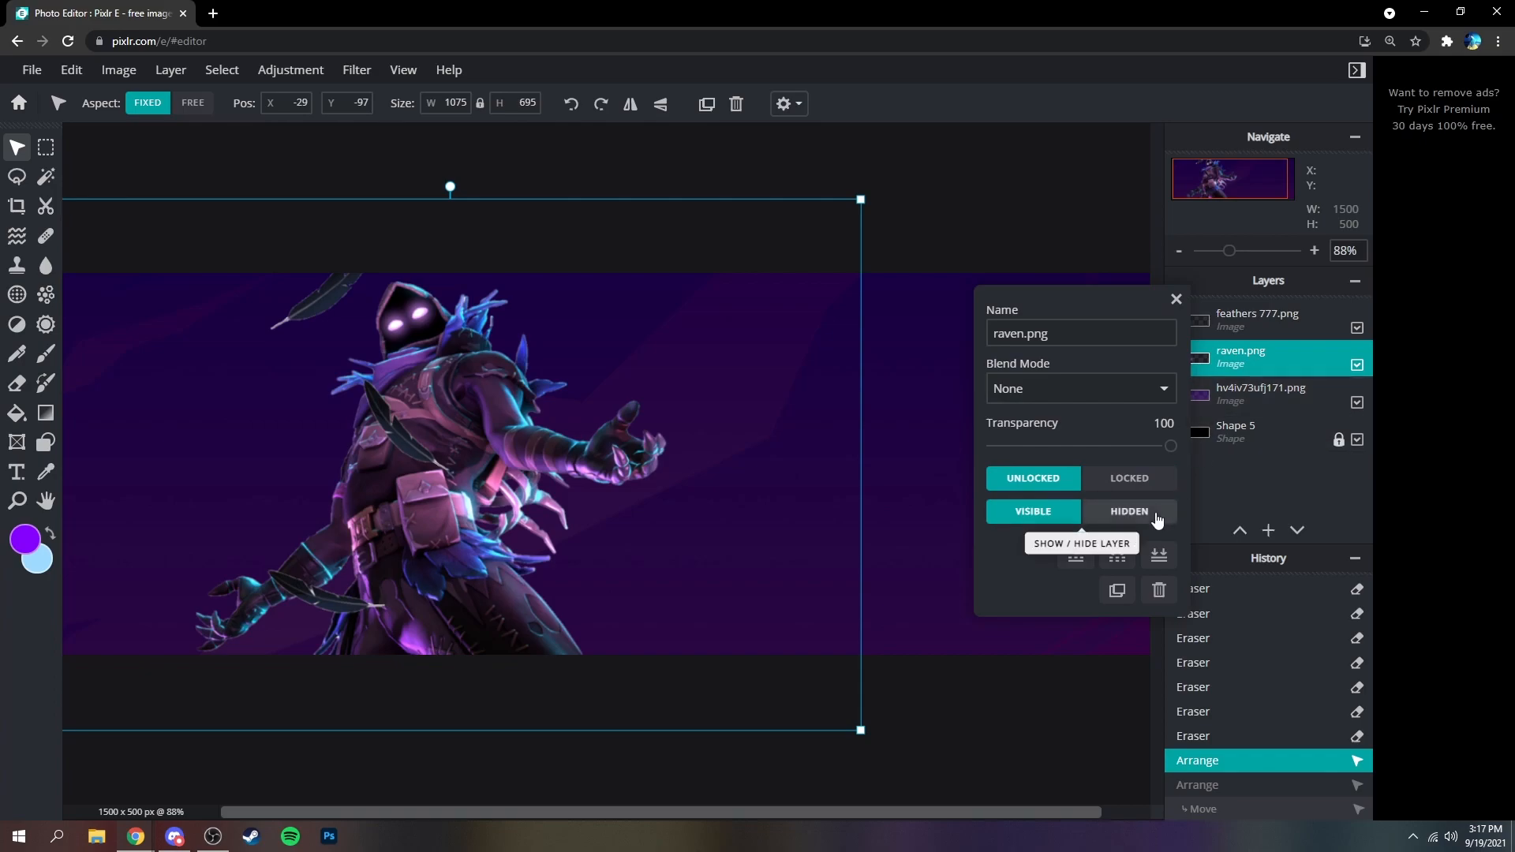
left_click(1144, 485)
Rotate the feathers slightly counterclockwise, enlarge them to about 455 × 749 px and reposition them at about X 253, Y -115
left_click(338, 288)
left_click_drag(423, 202, 377, 211)
left_click_drag(534, 196, 541, 238)
Erase the part of the lower feather that overlaps the character's cloak and leg, keeping the piece beside the lowered arm
scroll(371, 590, "up", 2)
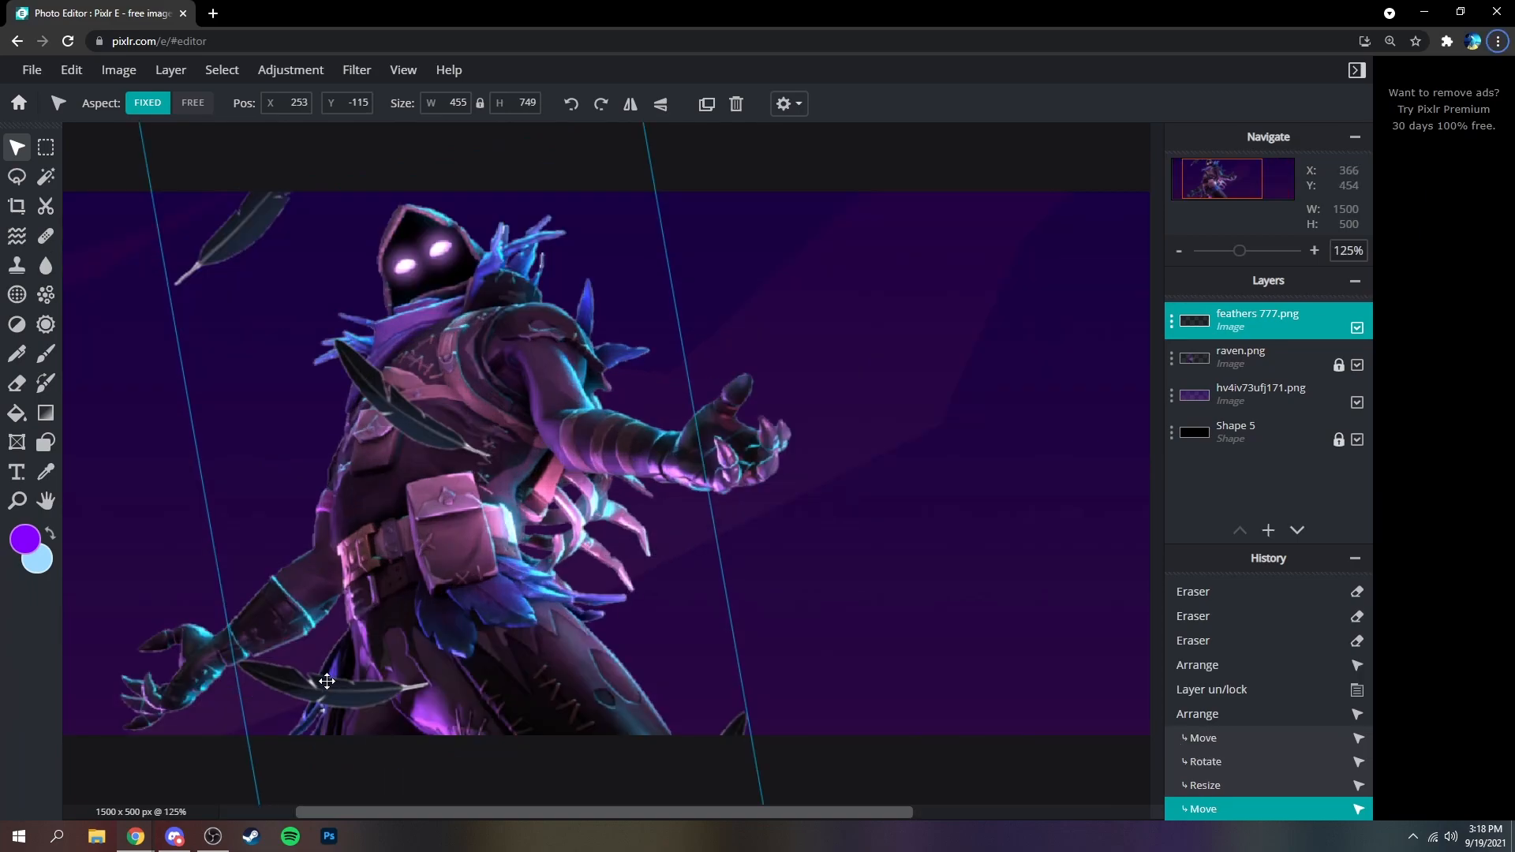
left_click(16, 384)
scroll(317, 716, "up", 3)
left_click_drag(1158, 557, 1157, 612)
left_click(345, 717)
left_click(341, 734)
left_click(334, 747)
left_click(329, 761)
left_click(327, 769)
mouse_move(412, 703)
left_mouse_down()
mouse_move(396, 700)
mouse_move(491, 742)
left_mouse_up()
scroll(523, 685, "down", 3)
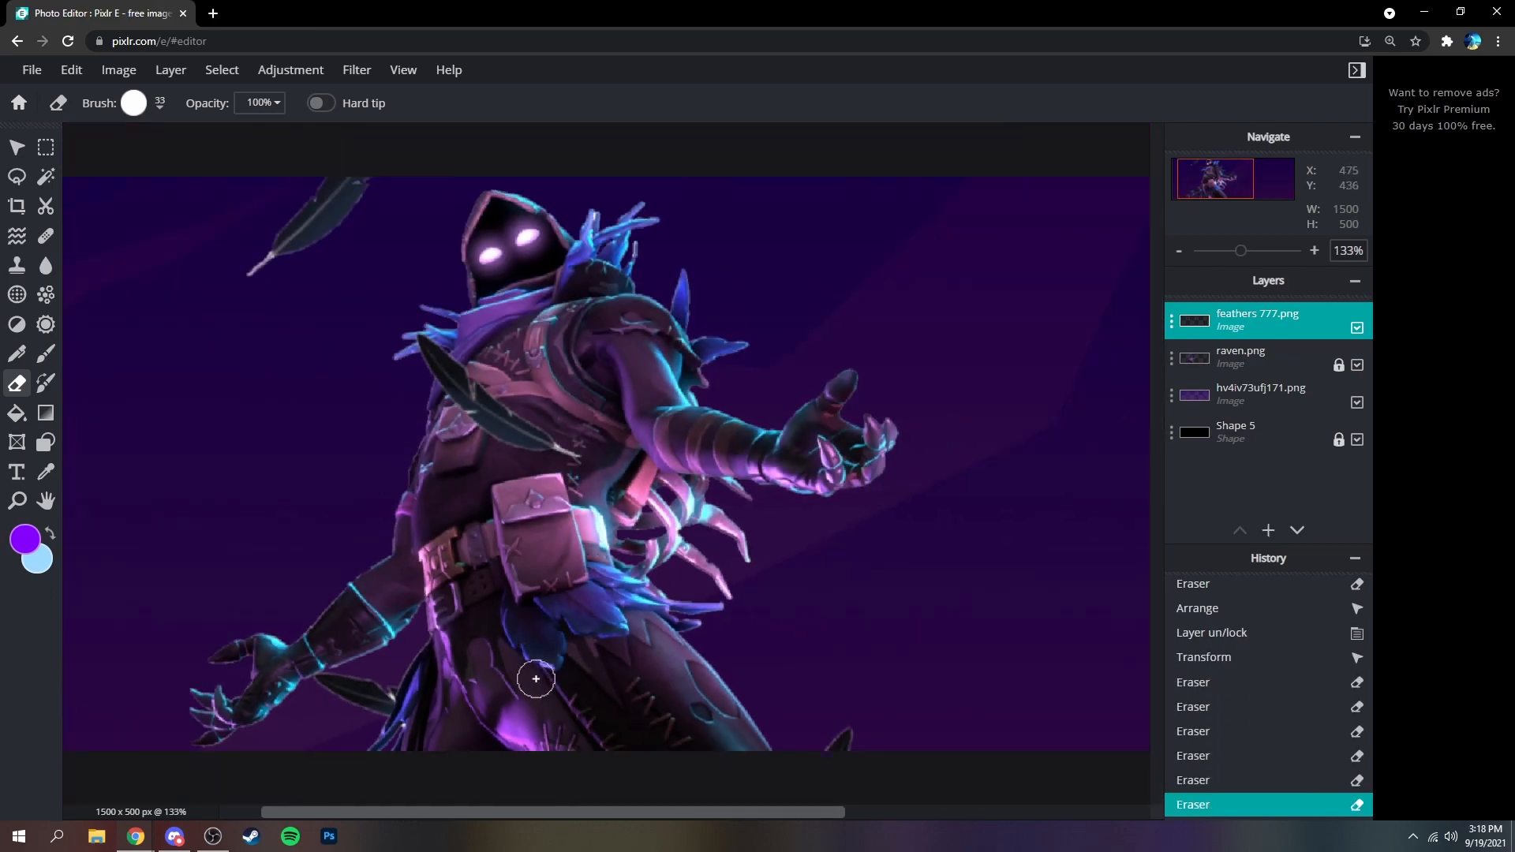
scroll(545, 674, "down", 3)
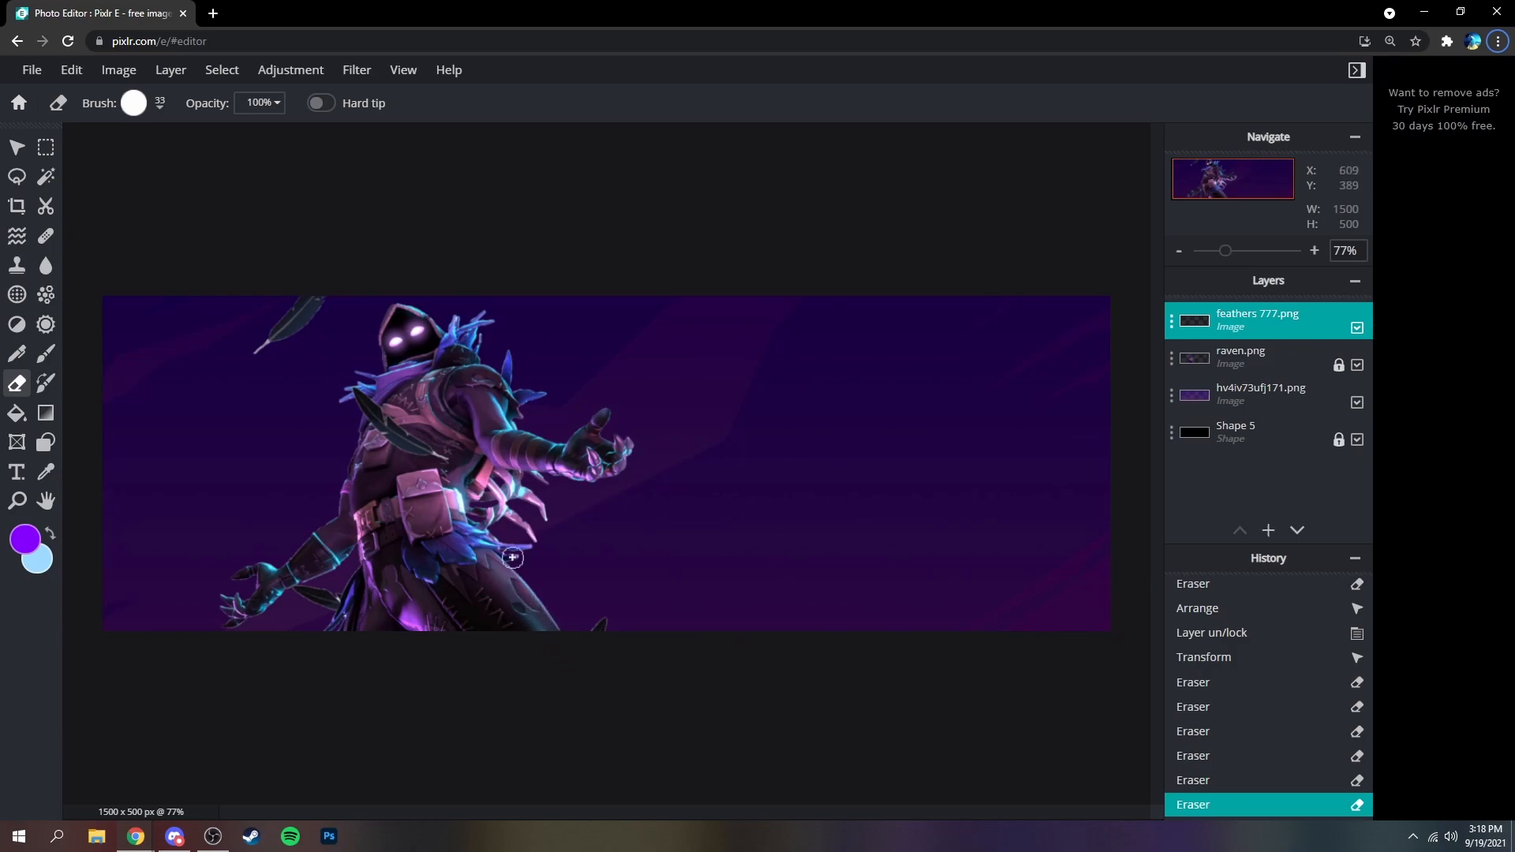
Rasterize the feathers 777.png layer
scroll(235, 302, "down", 1)
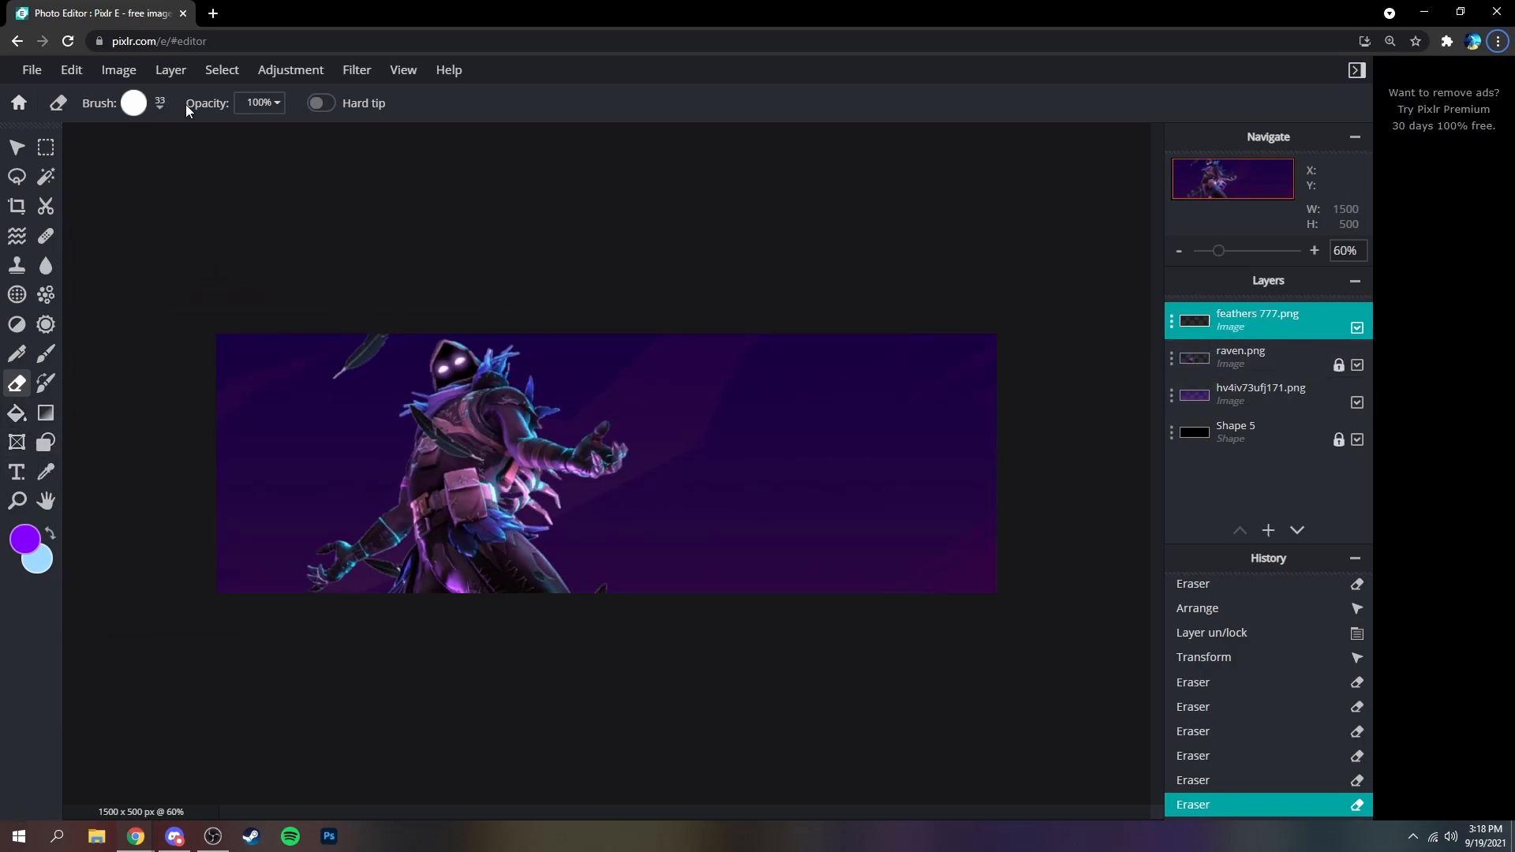
left_click(170, 70)
left_click(197, 249)
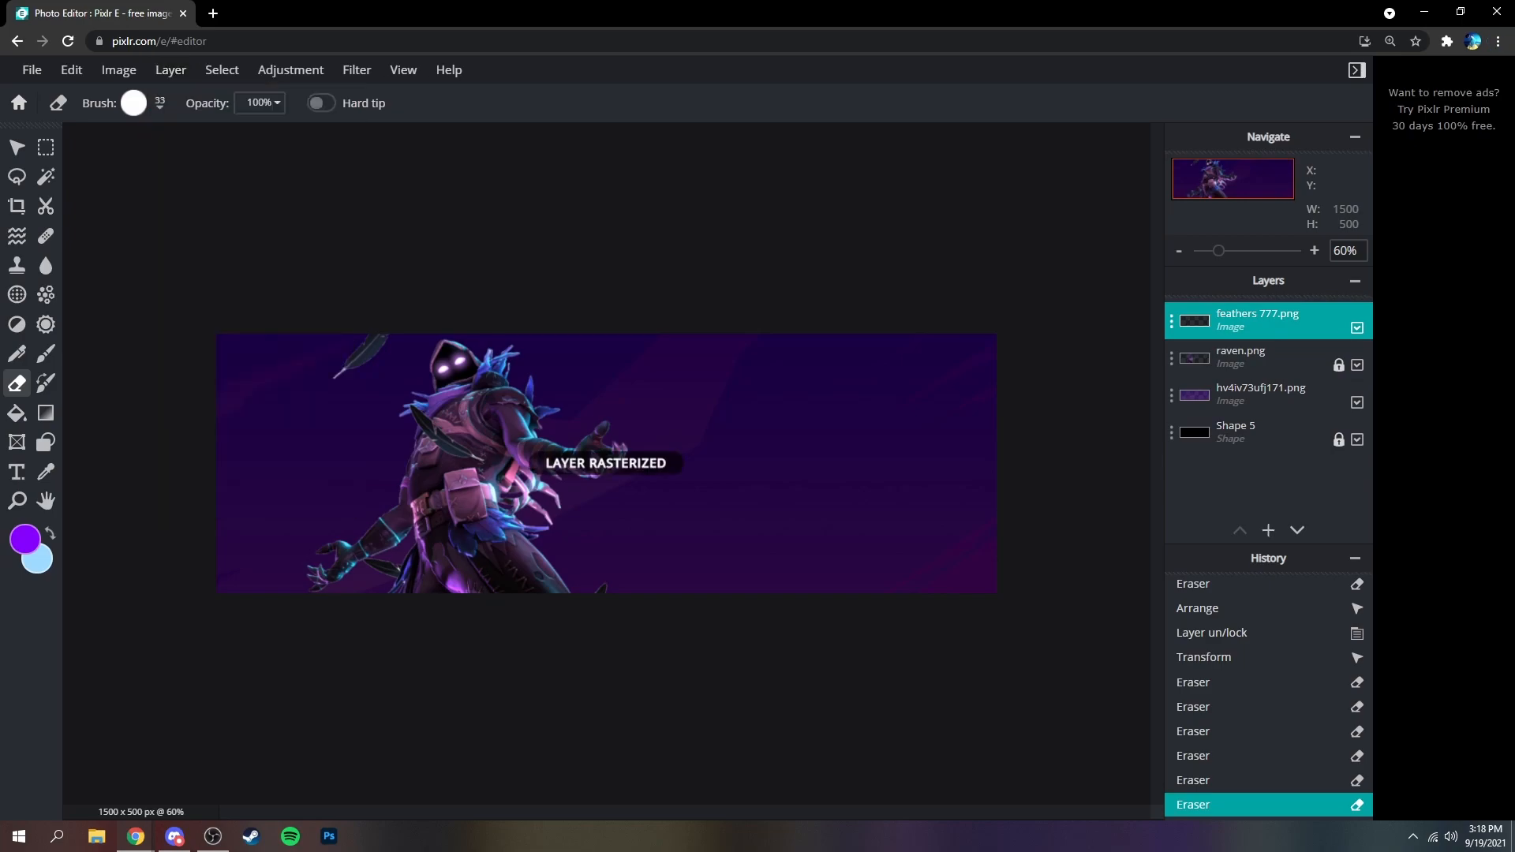
Select all the feather pixels on the feathers 777.png layer
left_click(16, 176)
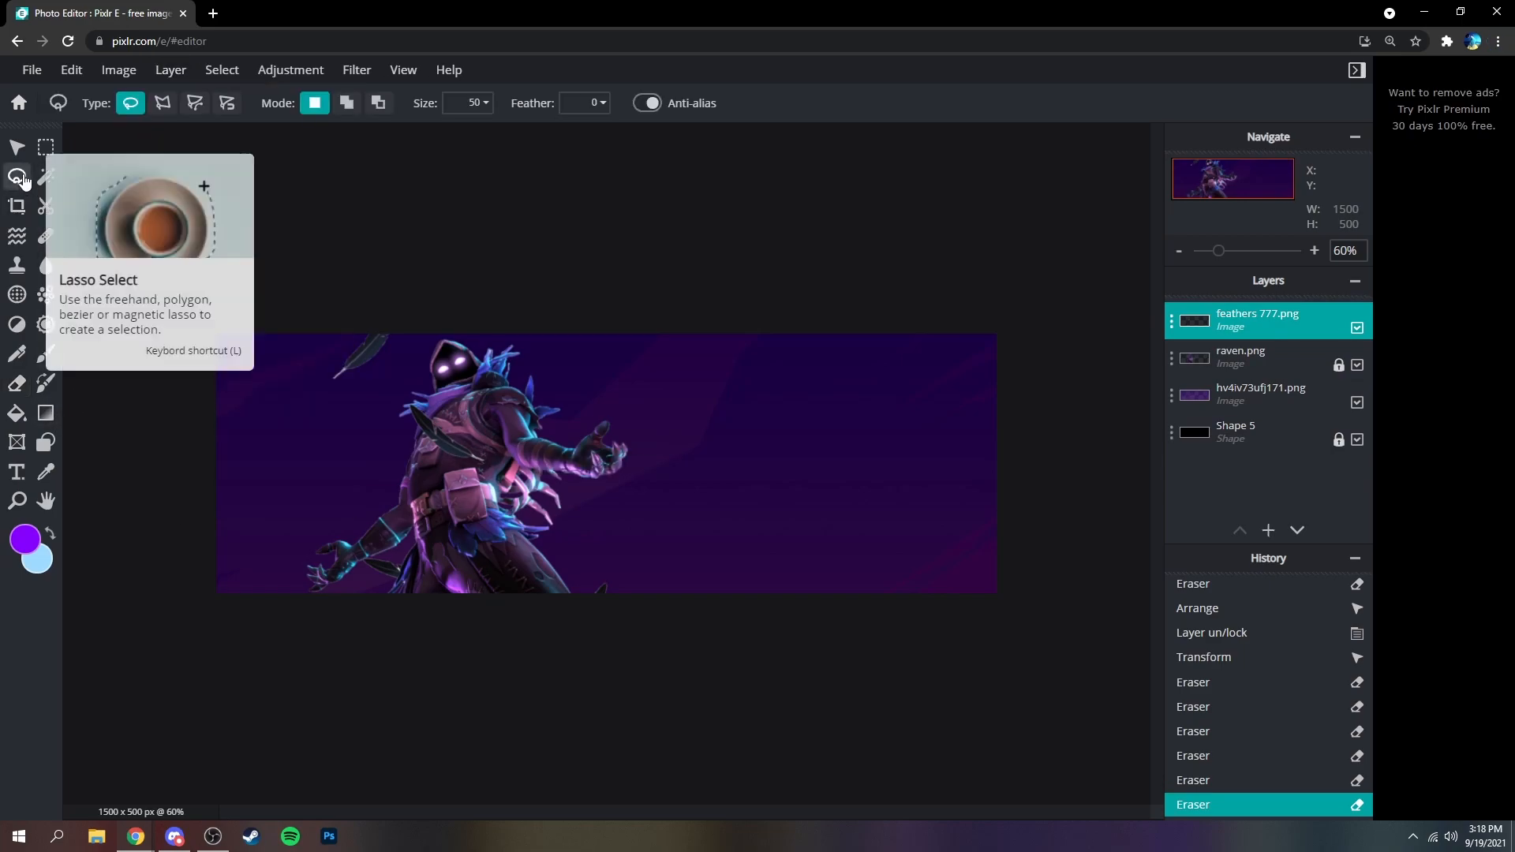
right_click(377, 351)
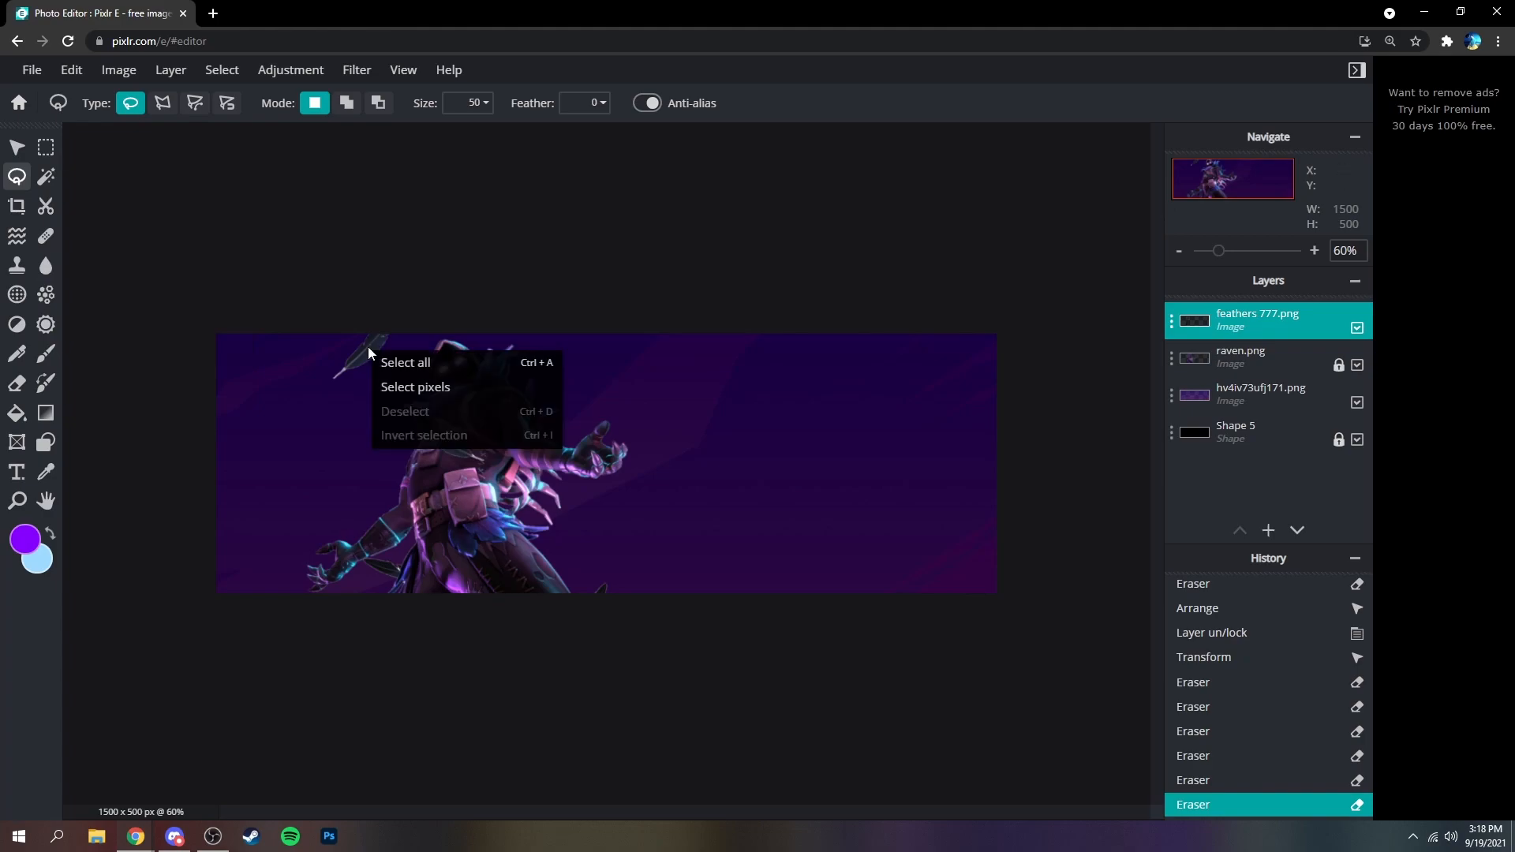
left_click(447, 397)
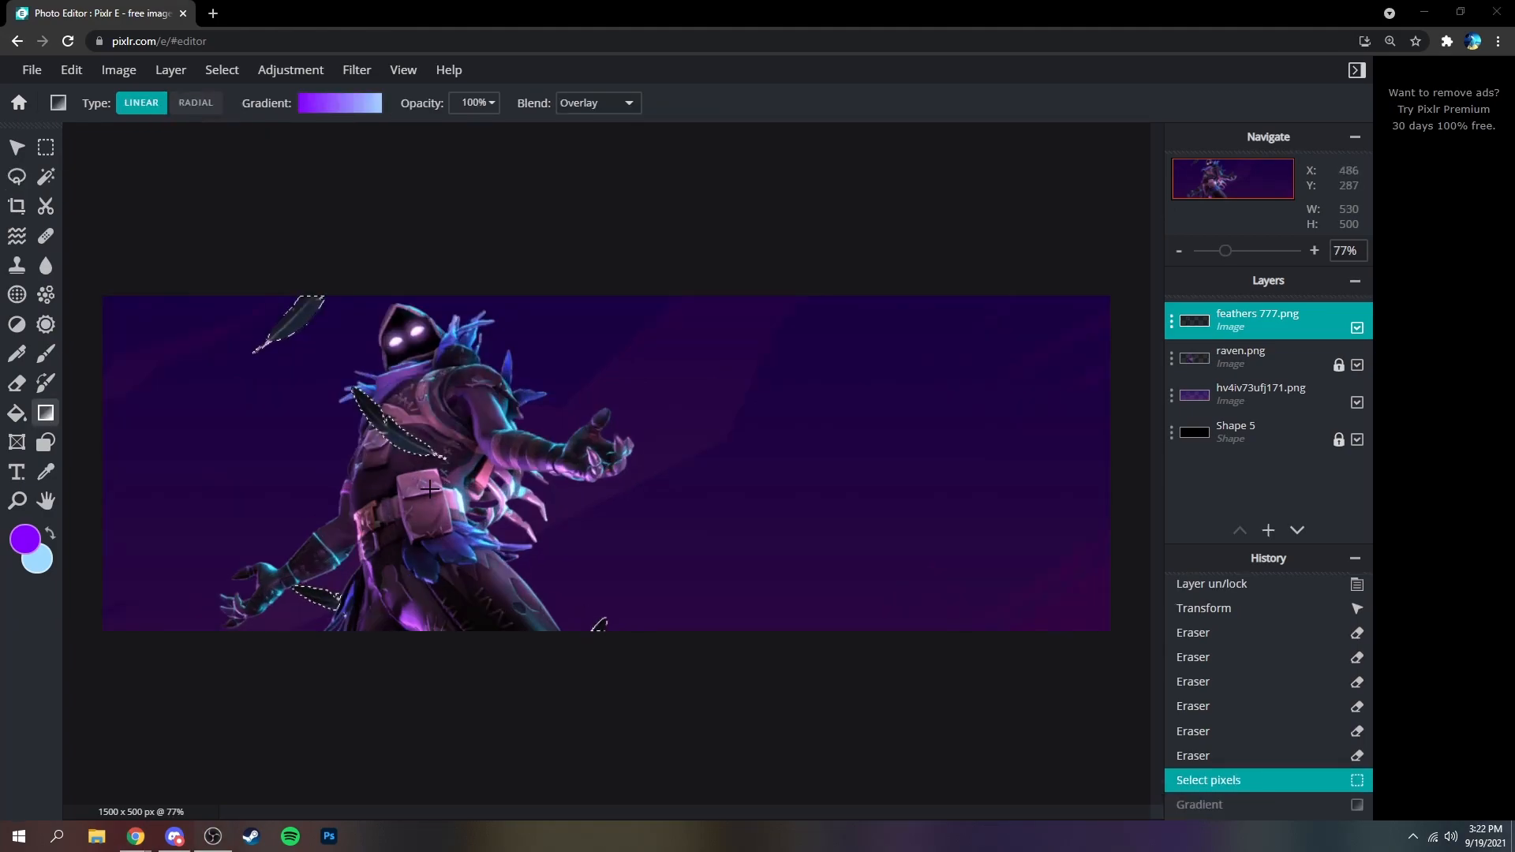
Apply a linear purple-to-light-blue gradient in Overlay blend at 100% opacity diagonally across the selected feathers, from lower right to upper left, and deselect
scroll(388, 341, "down", 1)
scroll(389, 341, "up", 2)
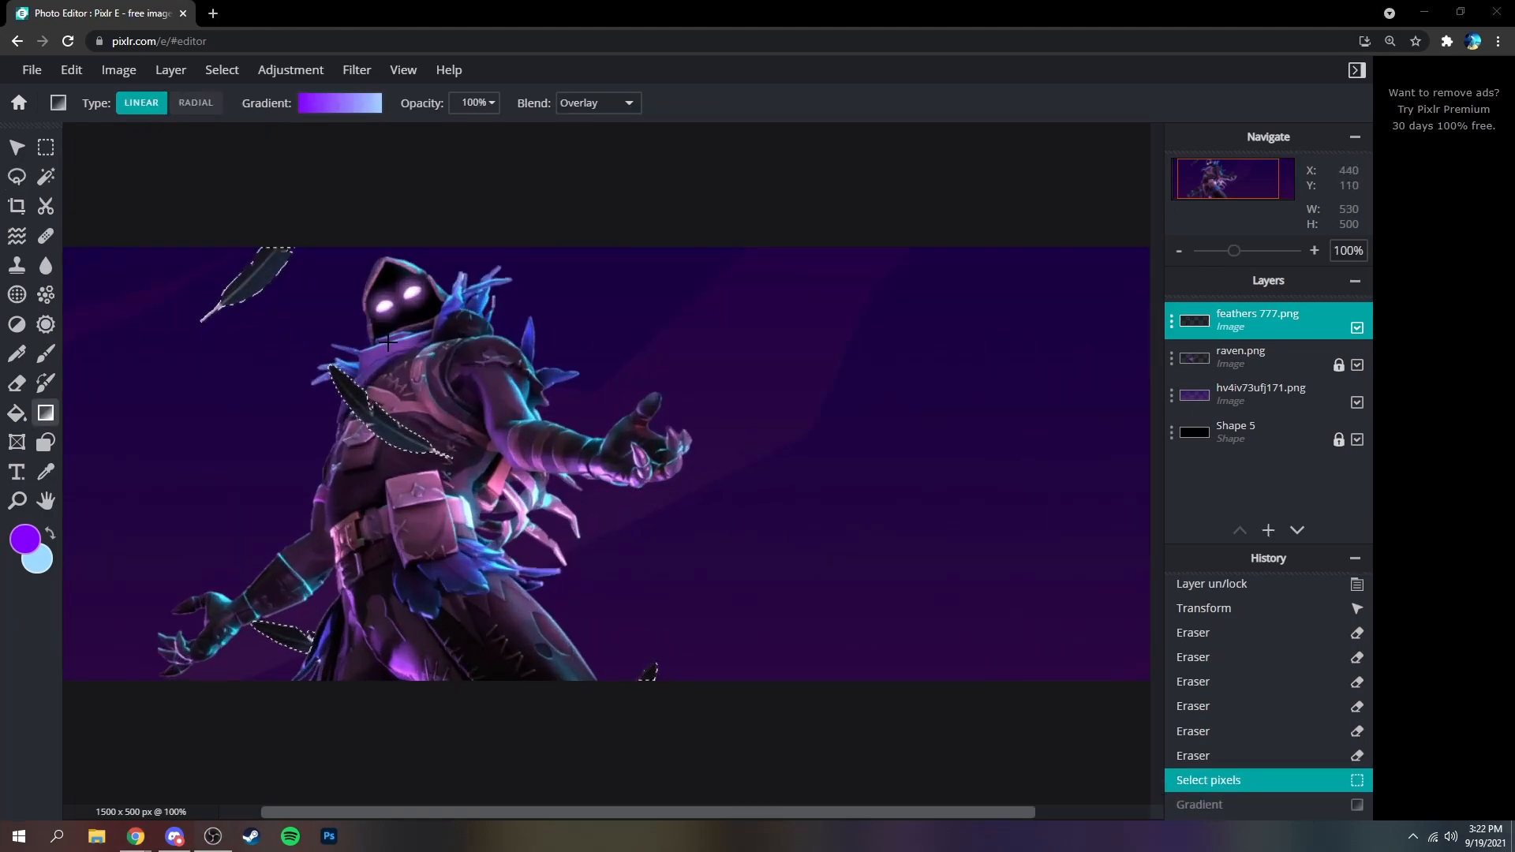
scroll(386, 409, "down", 1)
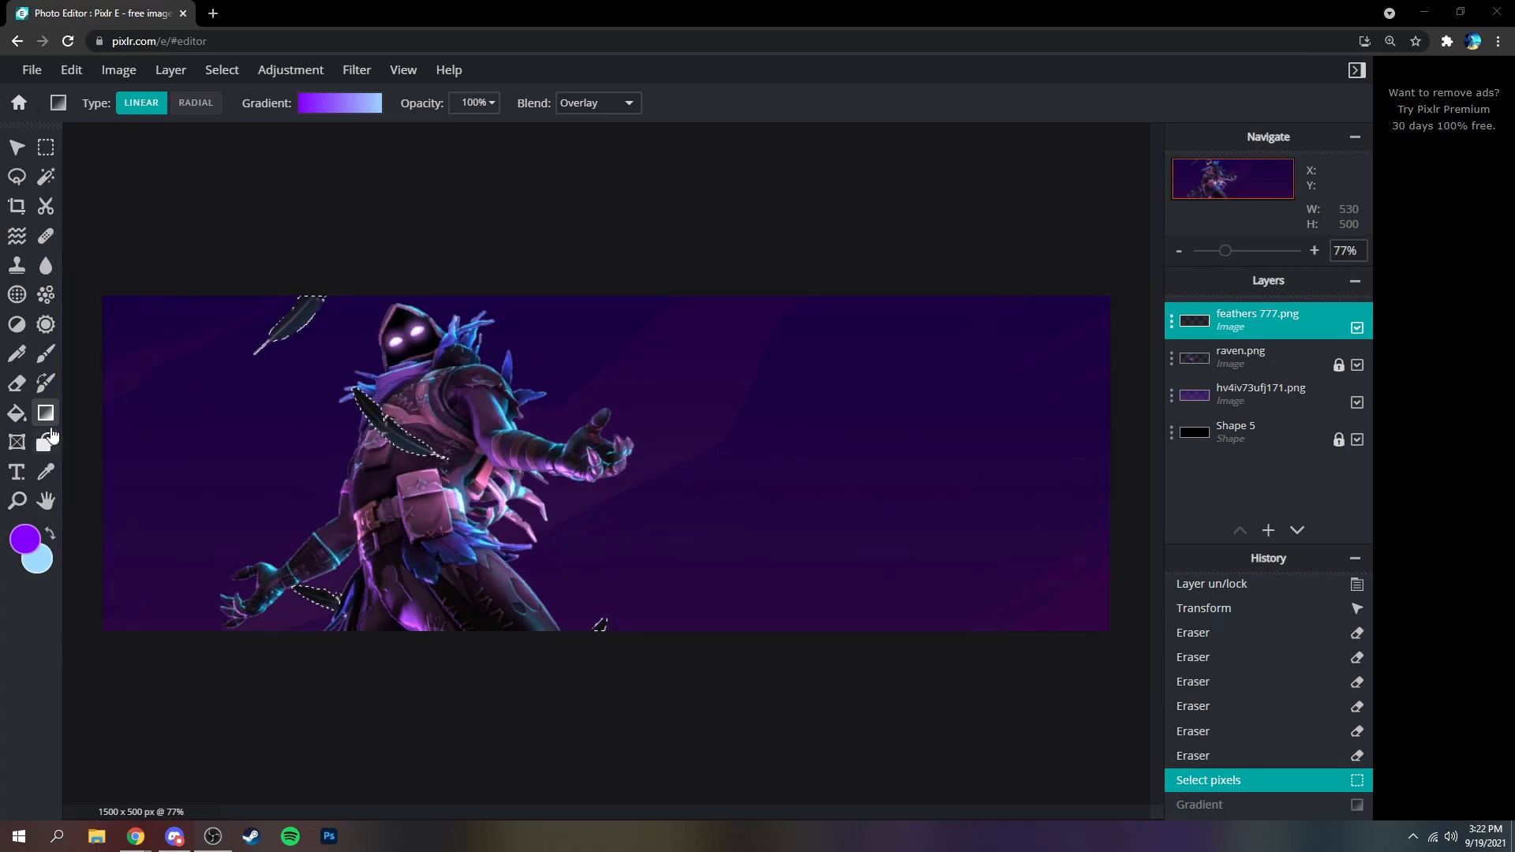
left_click(352, 117)
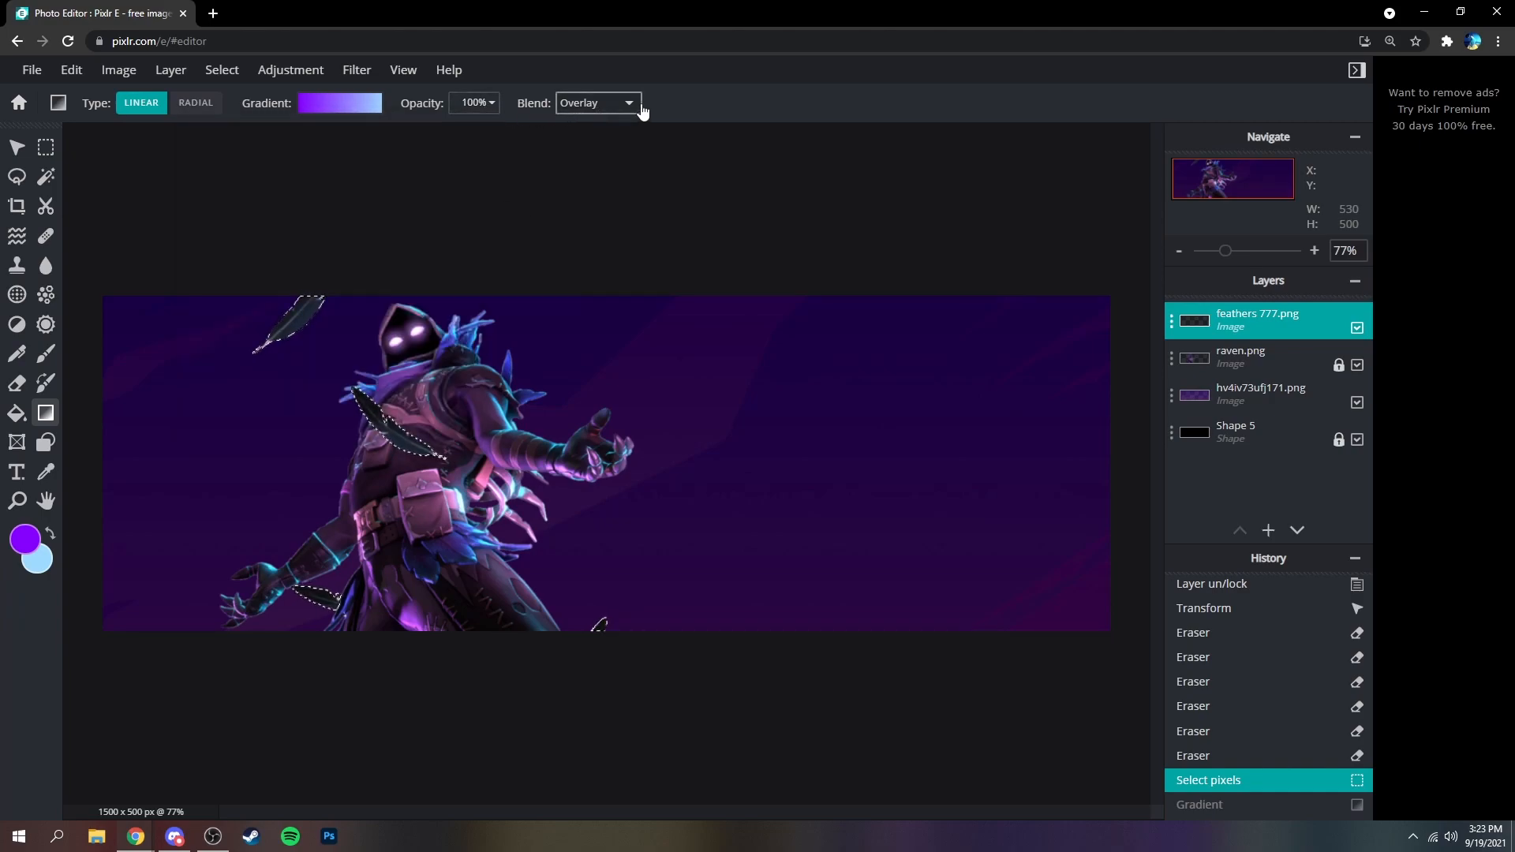
left_click(619, 116)
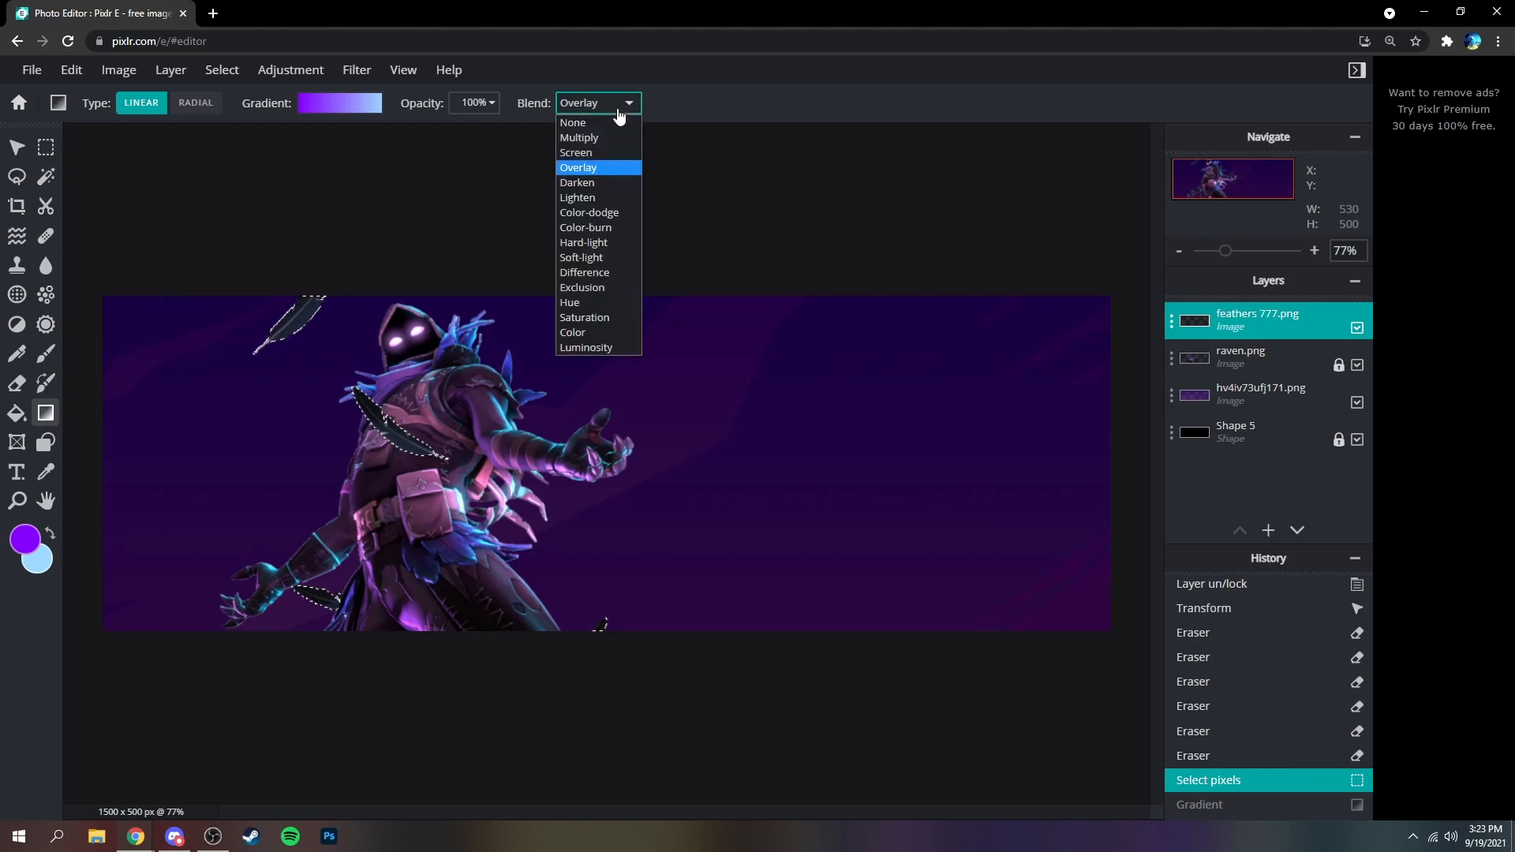
left_click(581, 168)
left_click_drag(629, 676, 223, 268)
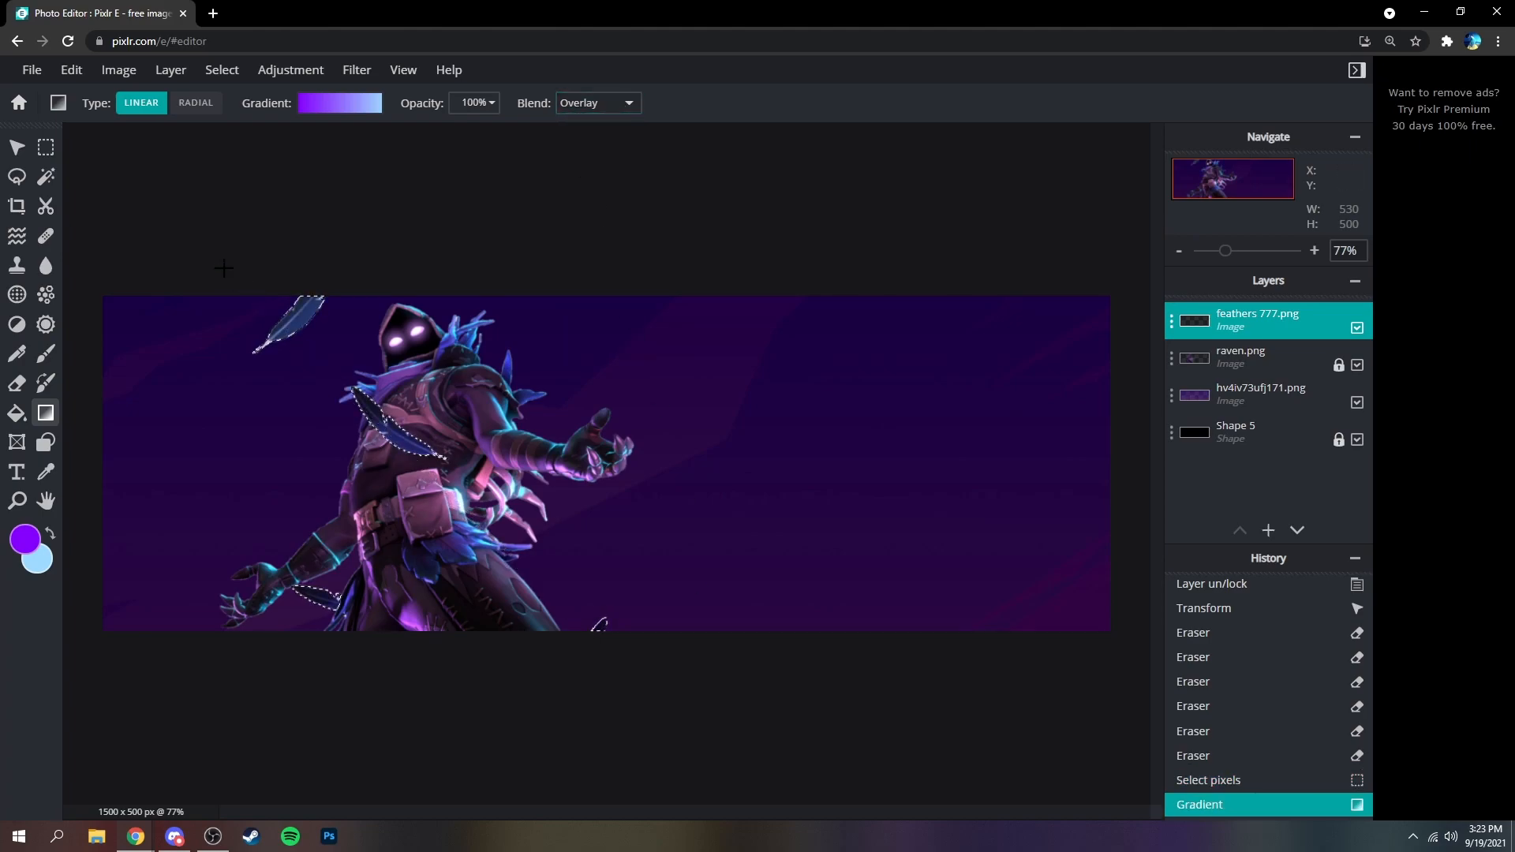
left_click(240, 71)
left_click(253, 146)
Apply a motion blur with amount 5 and angle 0 to the feathers 777.png layer
scroll(769, 365, "down", 2)
scroll(770, 364, "up", 3)
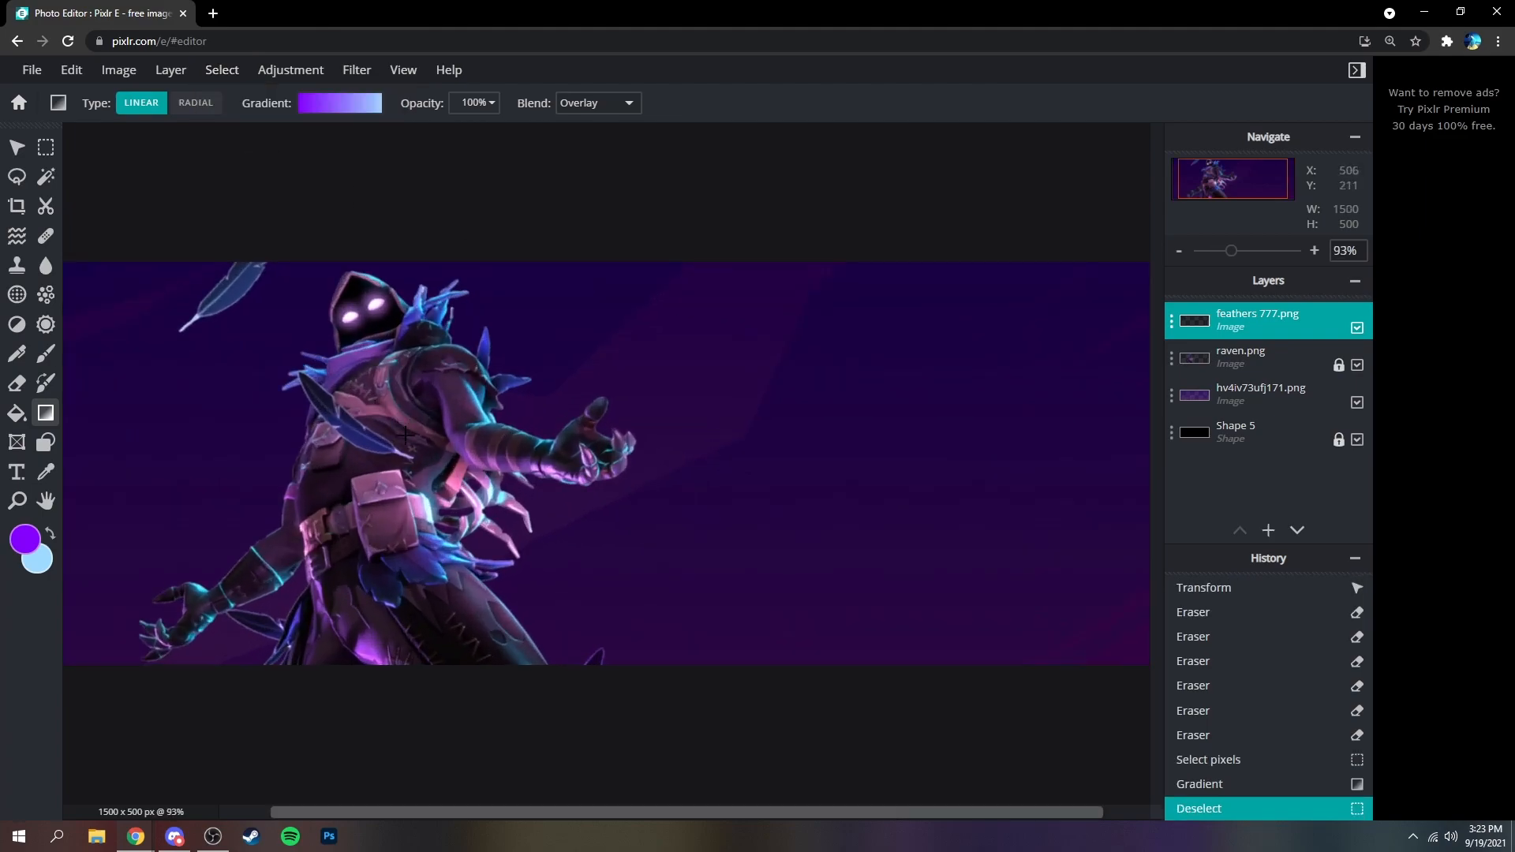
scroll(451, 392, "down", 2)
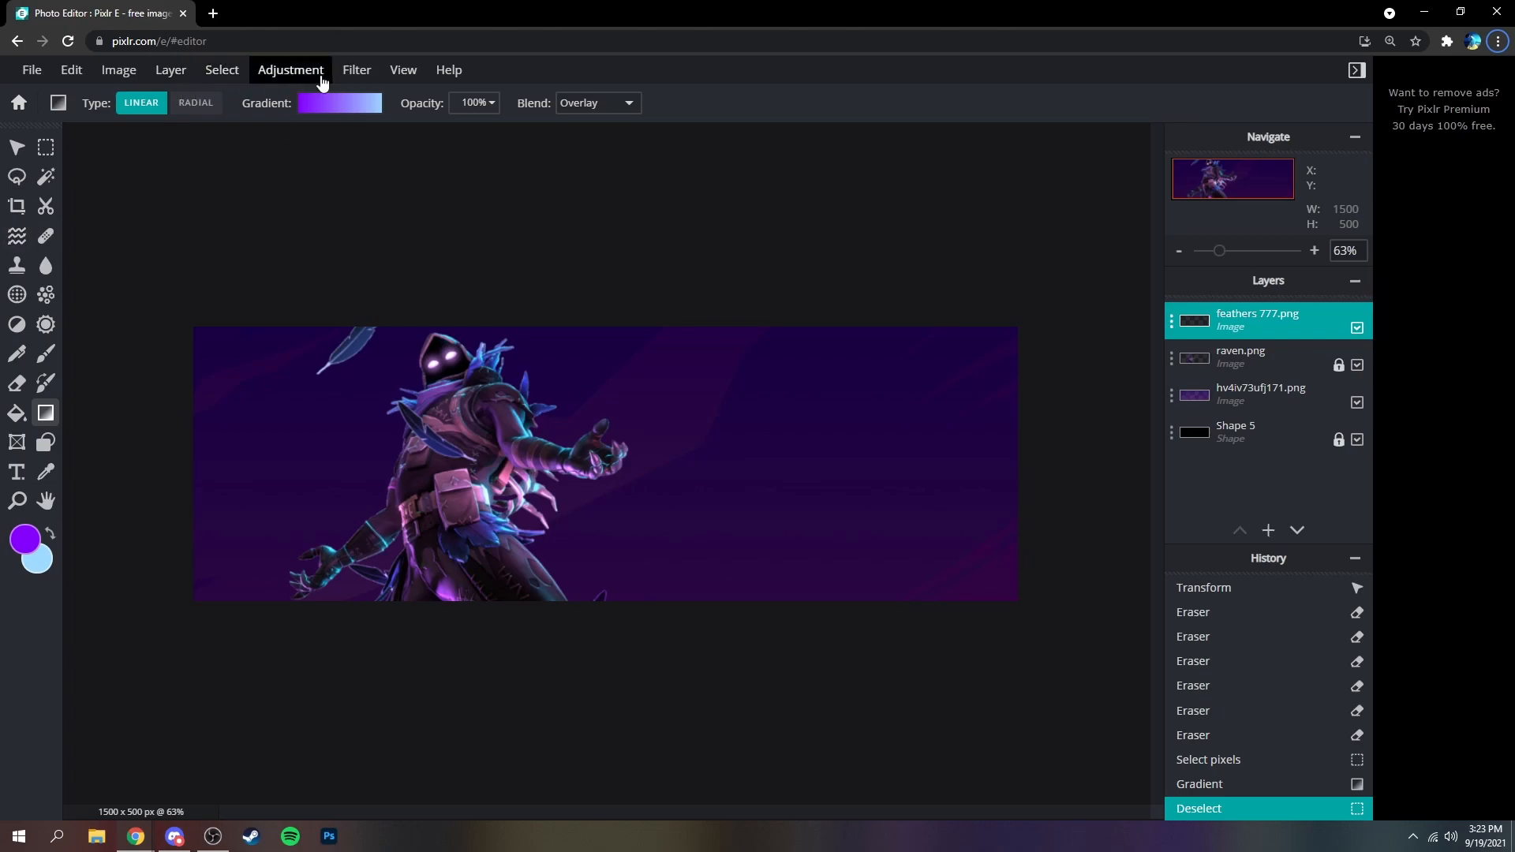
left_click(356, 71)
mouse_move(406, 150)
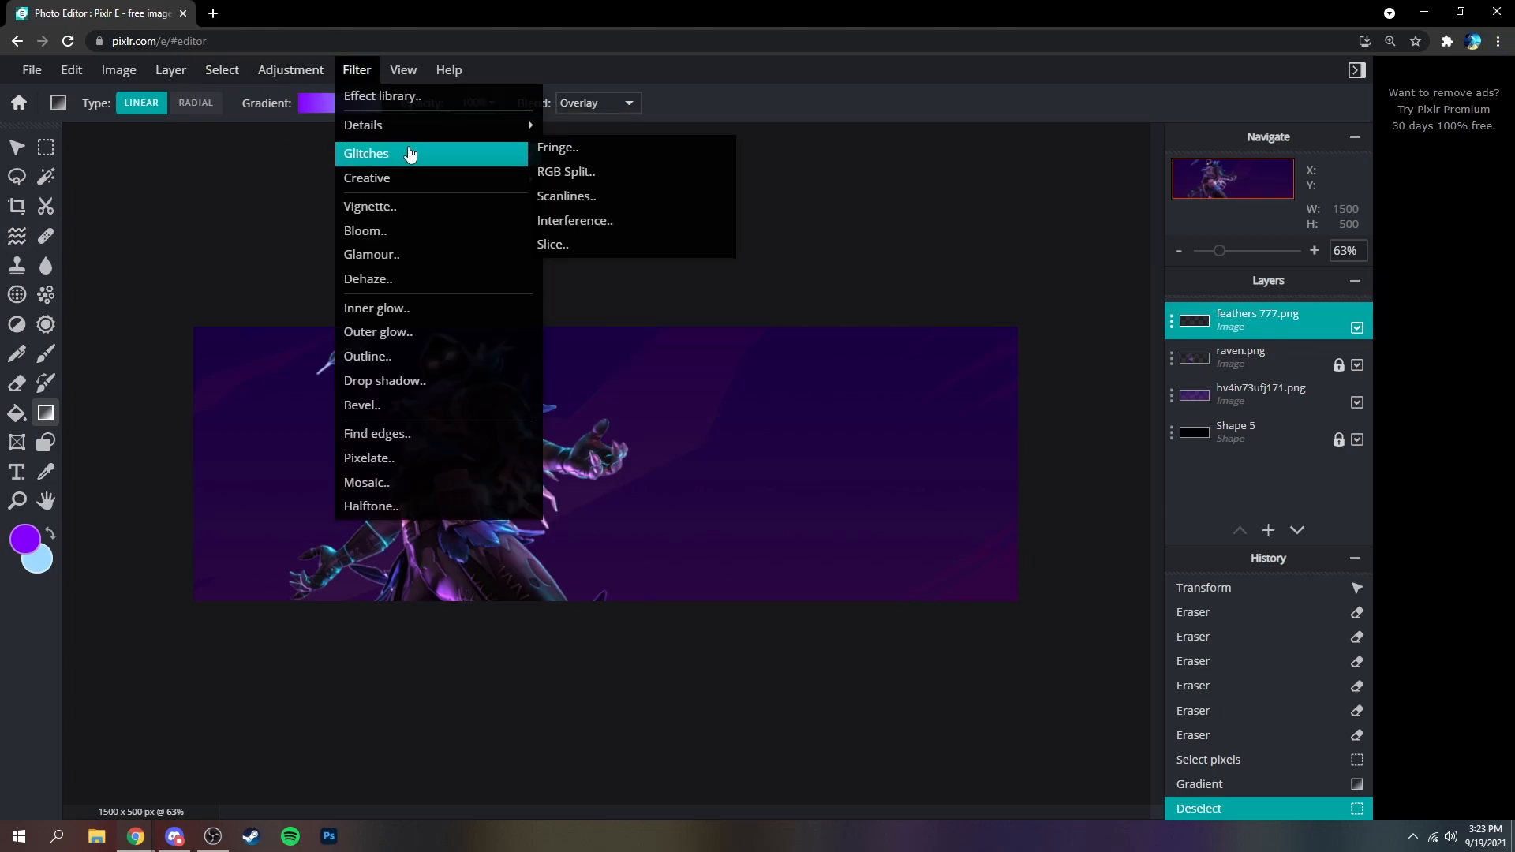
mouse_move(438, 129)
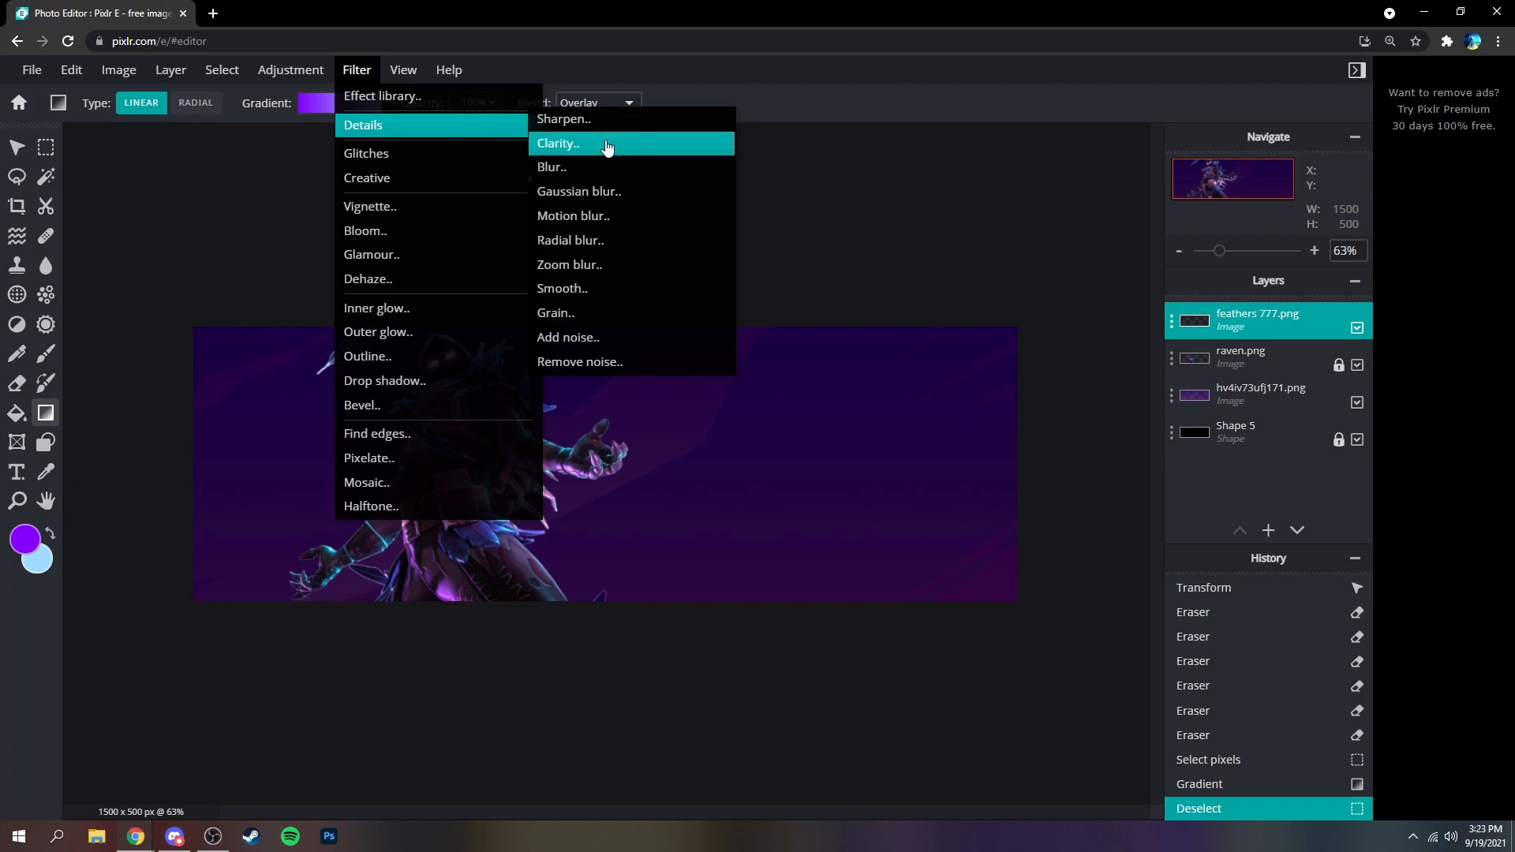
left_click(606, 221)
left_click_drag(616, 471, 627, 474)
left_click_drag(673, 390, 651, 387)
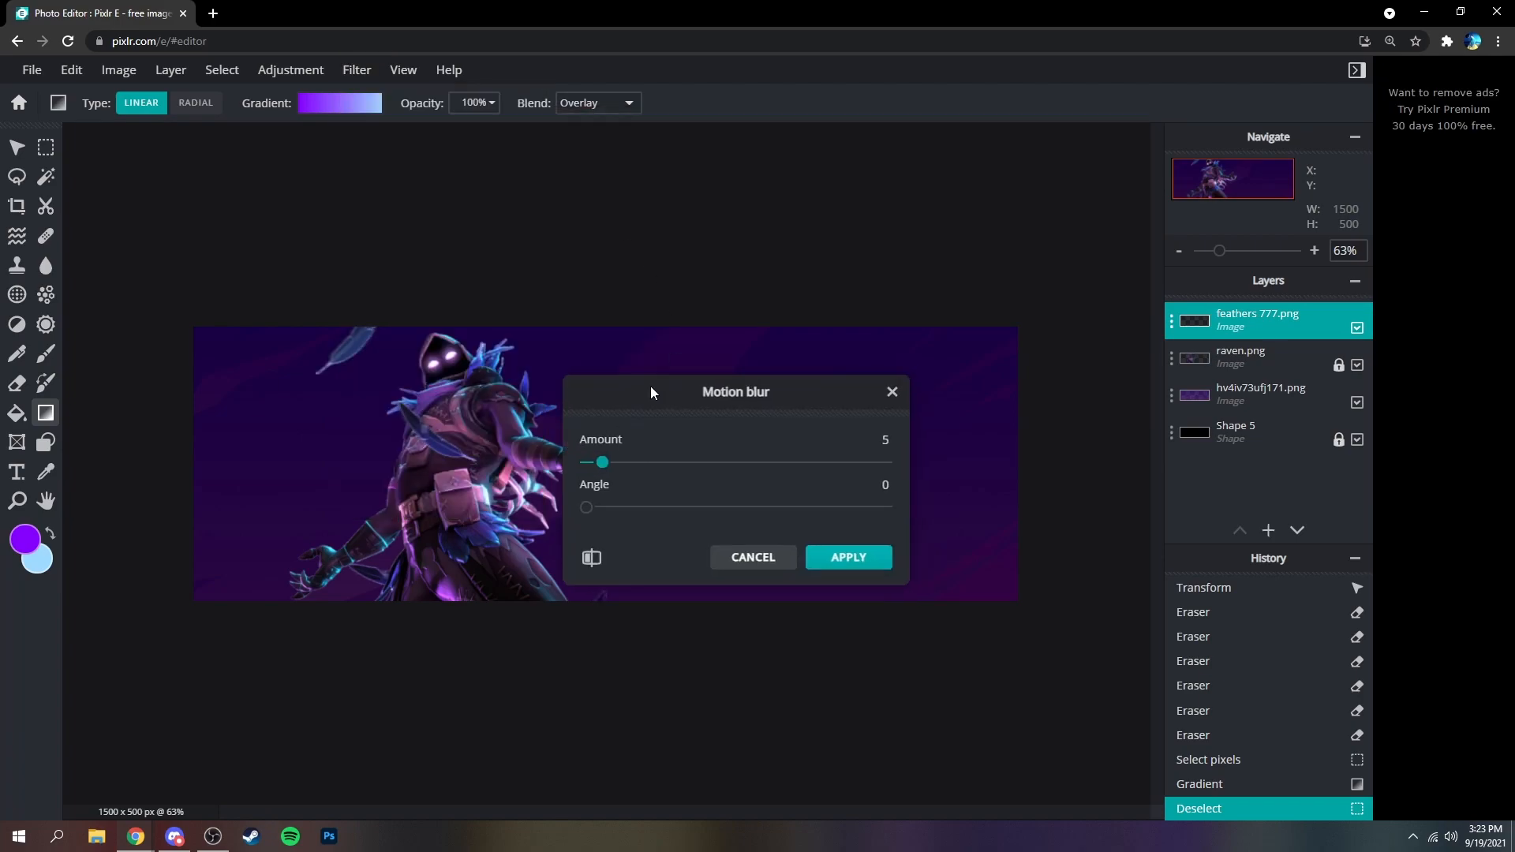
left_click_drag(628, 512, 542, 509)
left_click(848, 557)
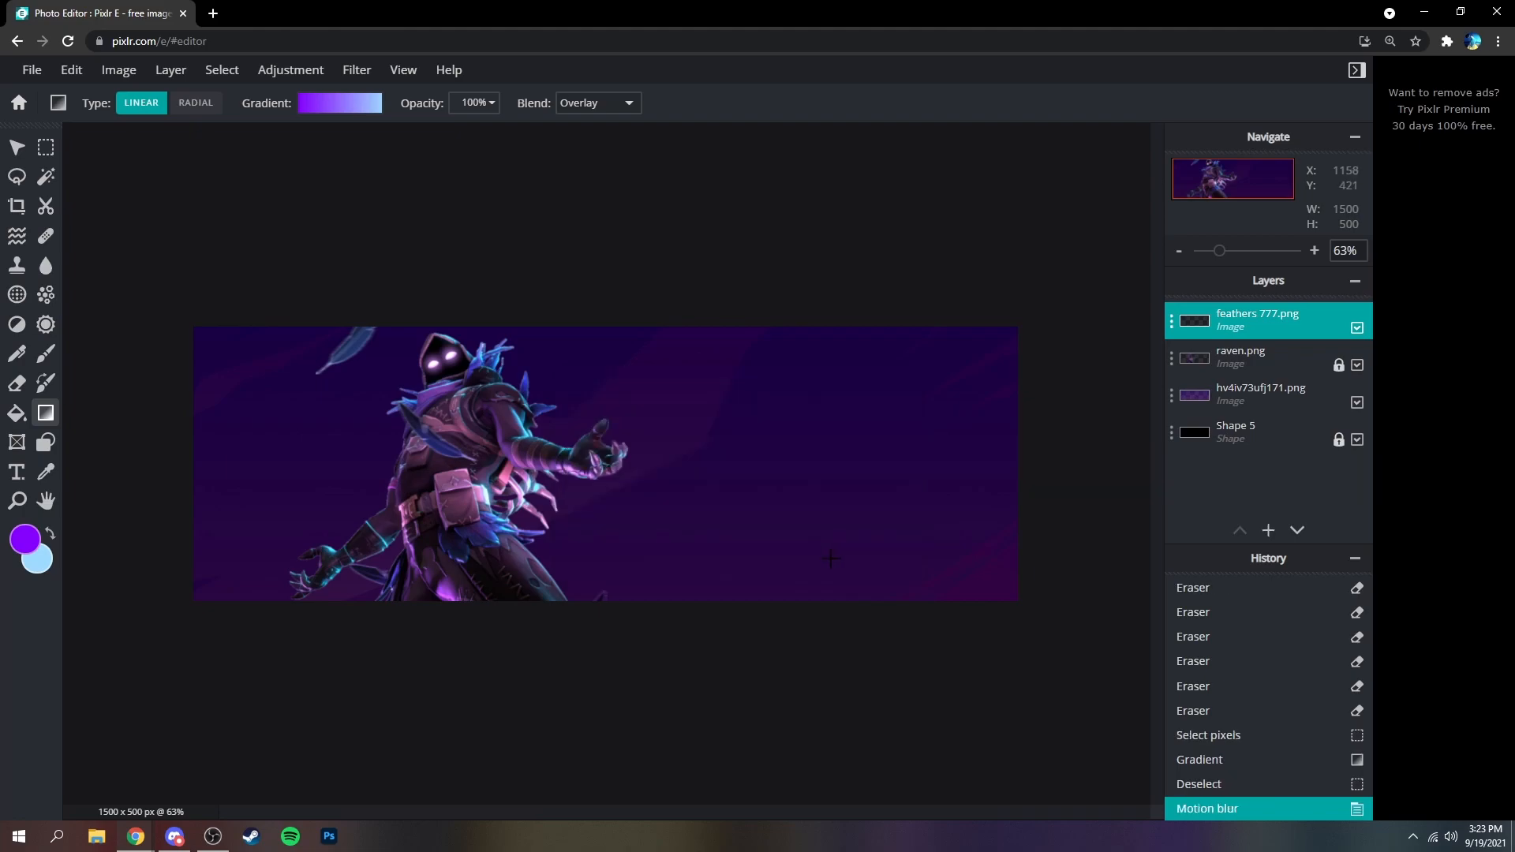
Add a second copy of the raven.png image and place its layer directly below the locked raven.png layer
scroll(604, 467, "up", 2)
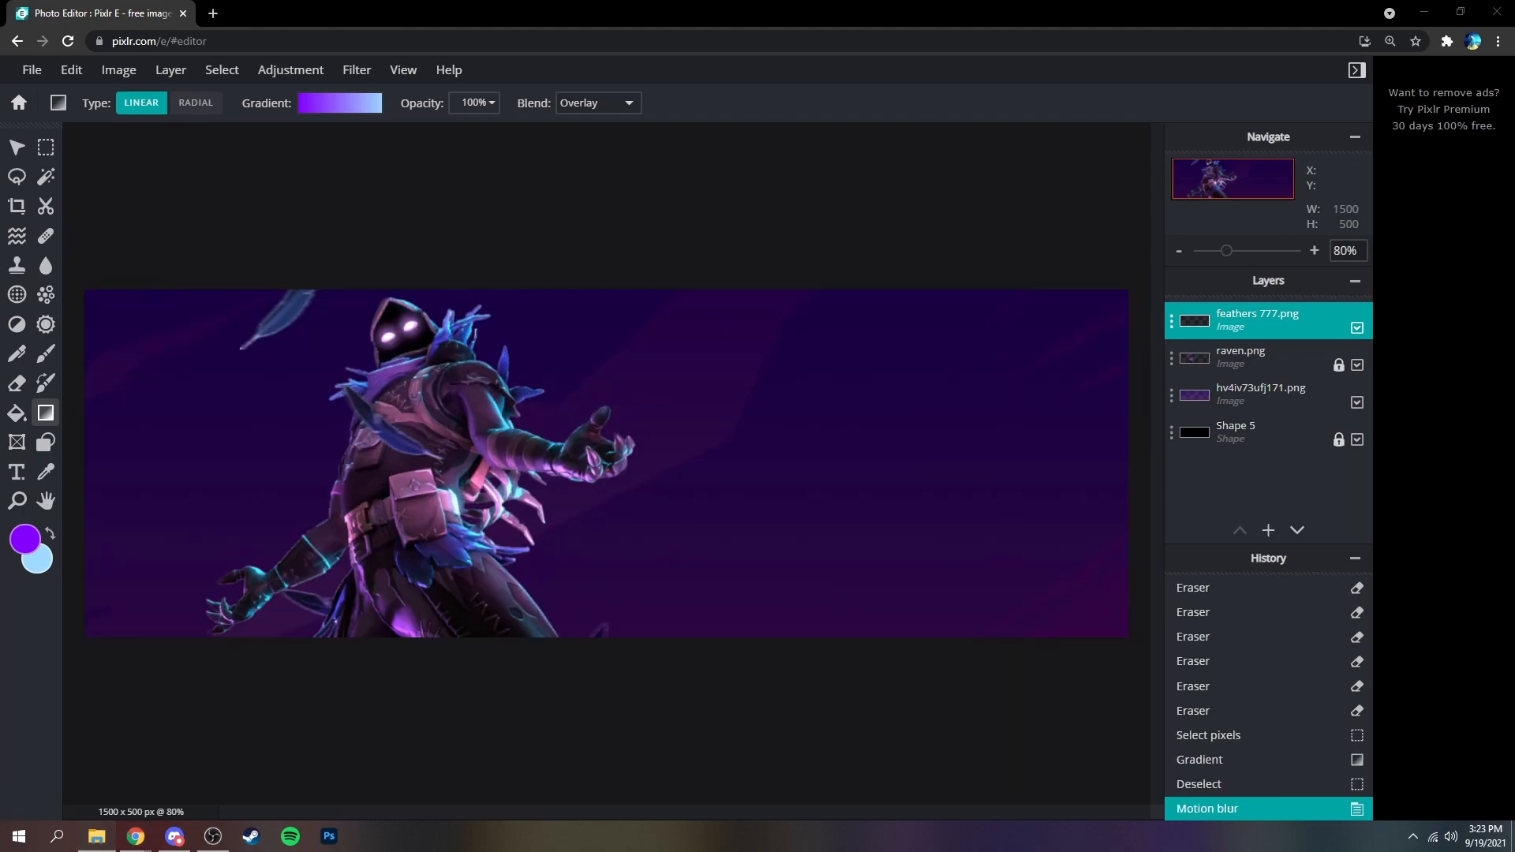
left_click_drag(1, 448, 303, 488)
left_click(822, 507)
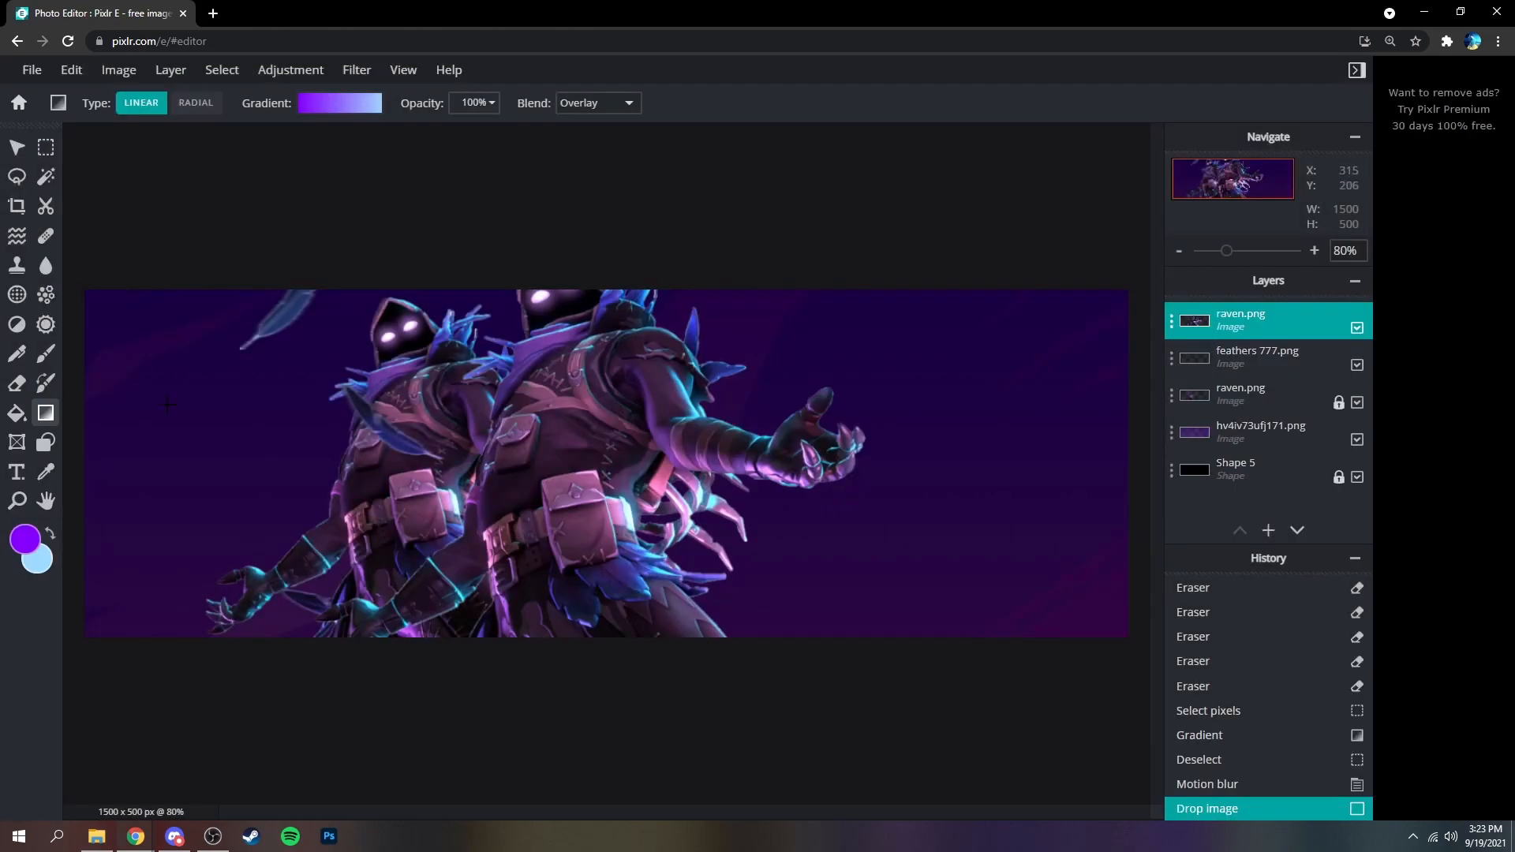
left_click_drag(1275, 322, 1269, 395)
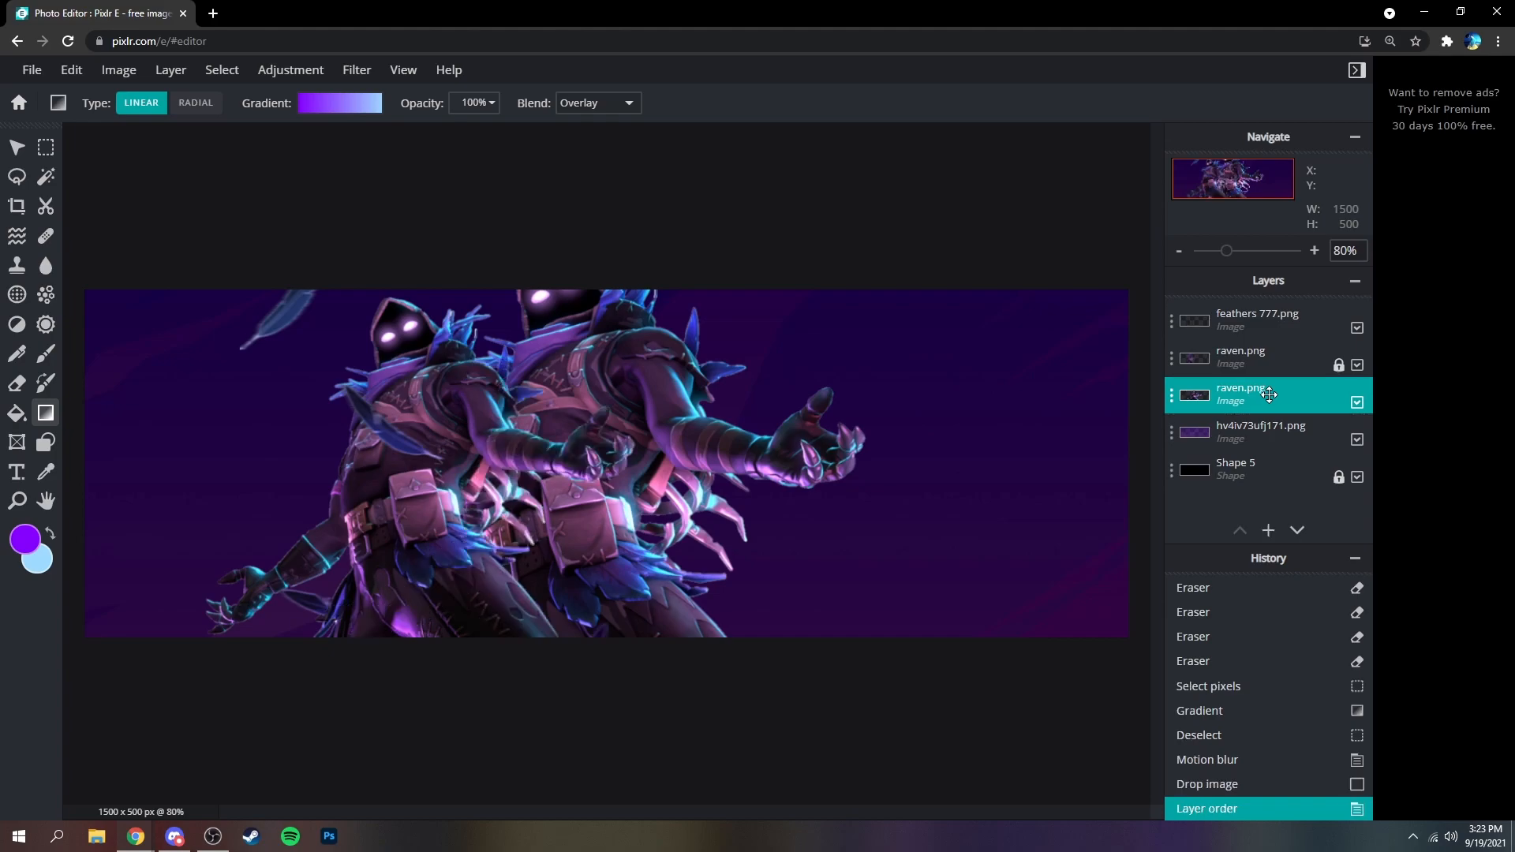
Move the second raven to the left behind the character and shrink it to about 1335 × 863 px at about X -337, Y -181
left_click(19, 147)
left_click_drag(812, 169, 514, 179)
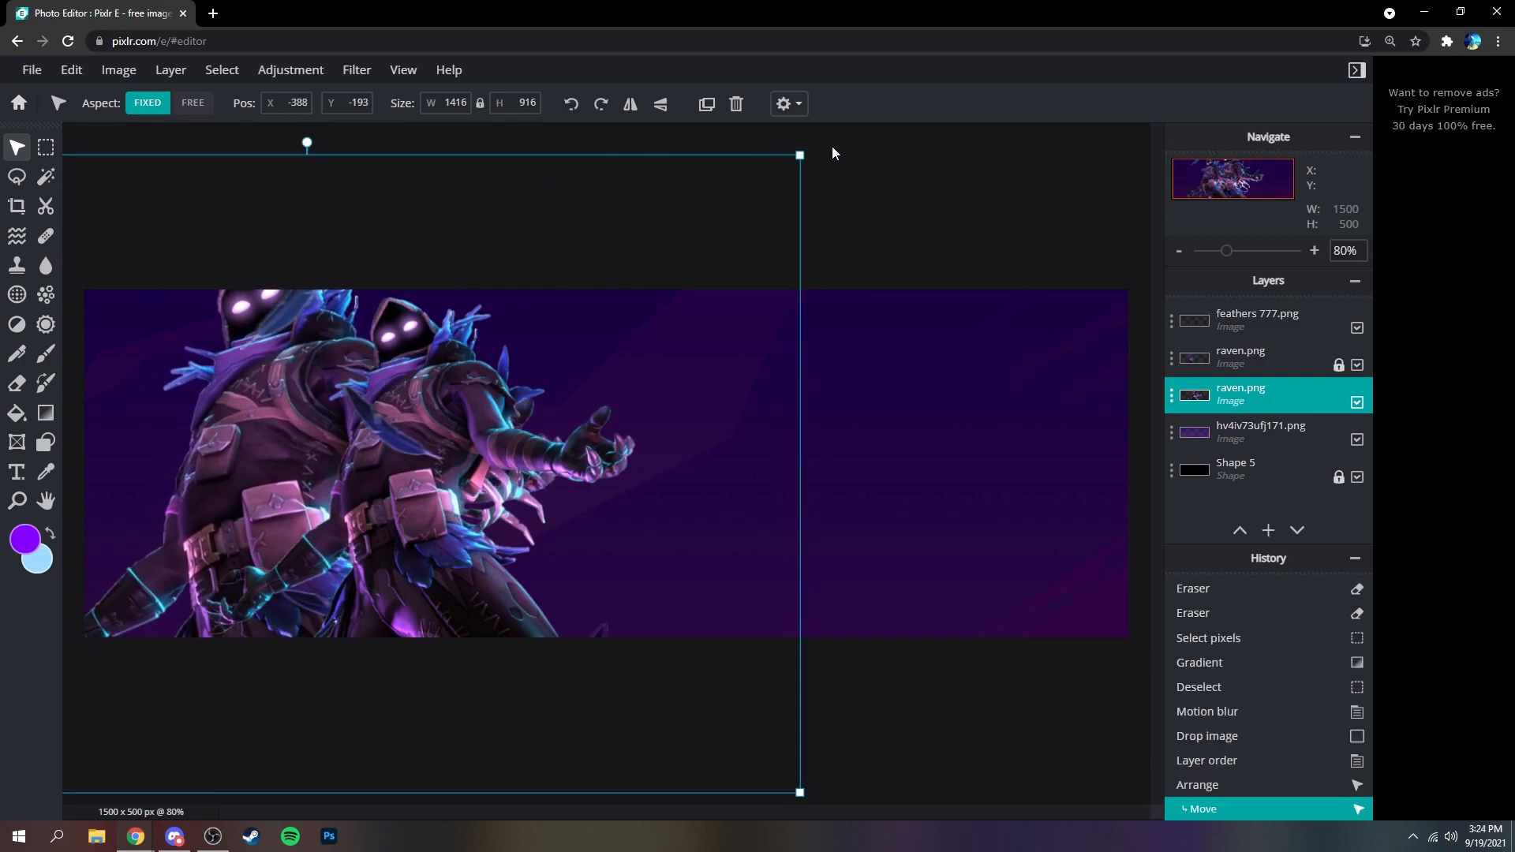
left_click_drag(801, 150, 737, 176)
left_click_drag(636, 220, 682, 191)
left_click_drag(775, 171, 786, 165)
left_click_drag(705, 202, 700, 199)
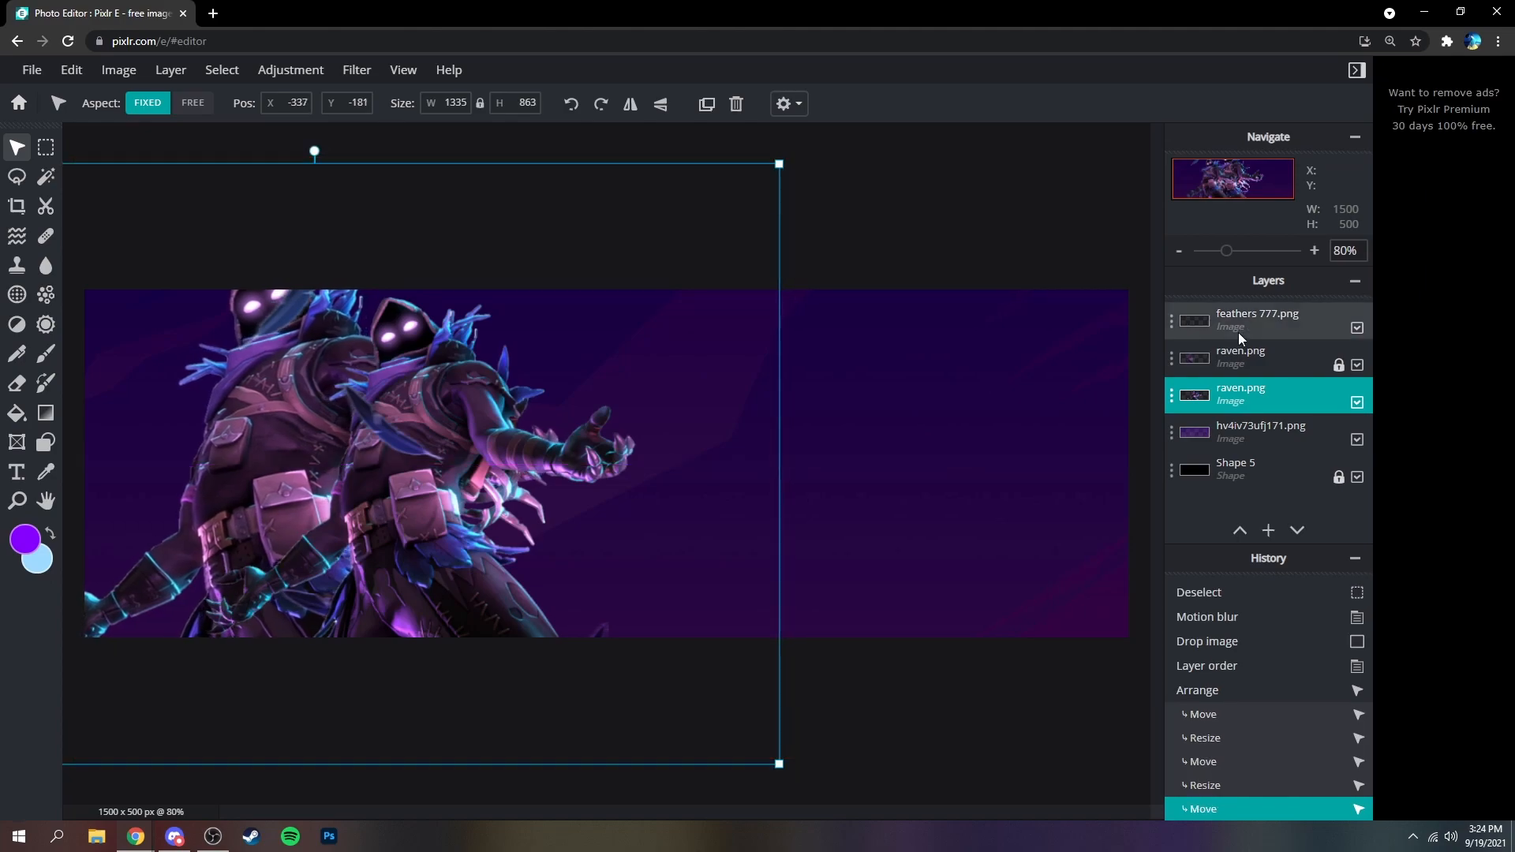
Set the transparency of the lower raven.png layer to about 46
left_click(1270, 396)
left_click_drag(1171, 446, 1077, 446)
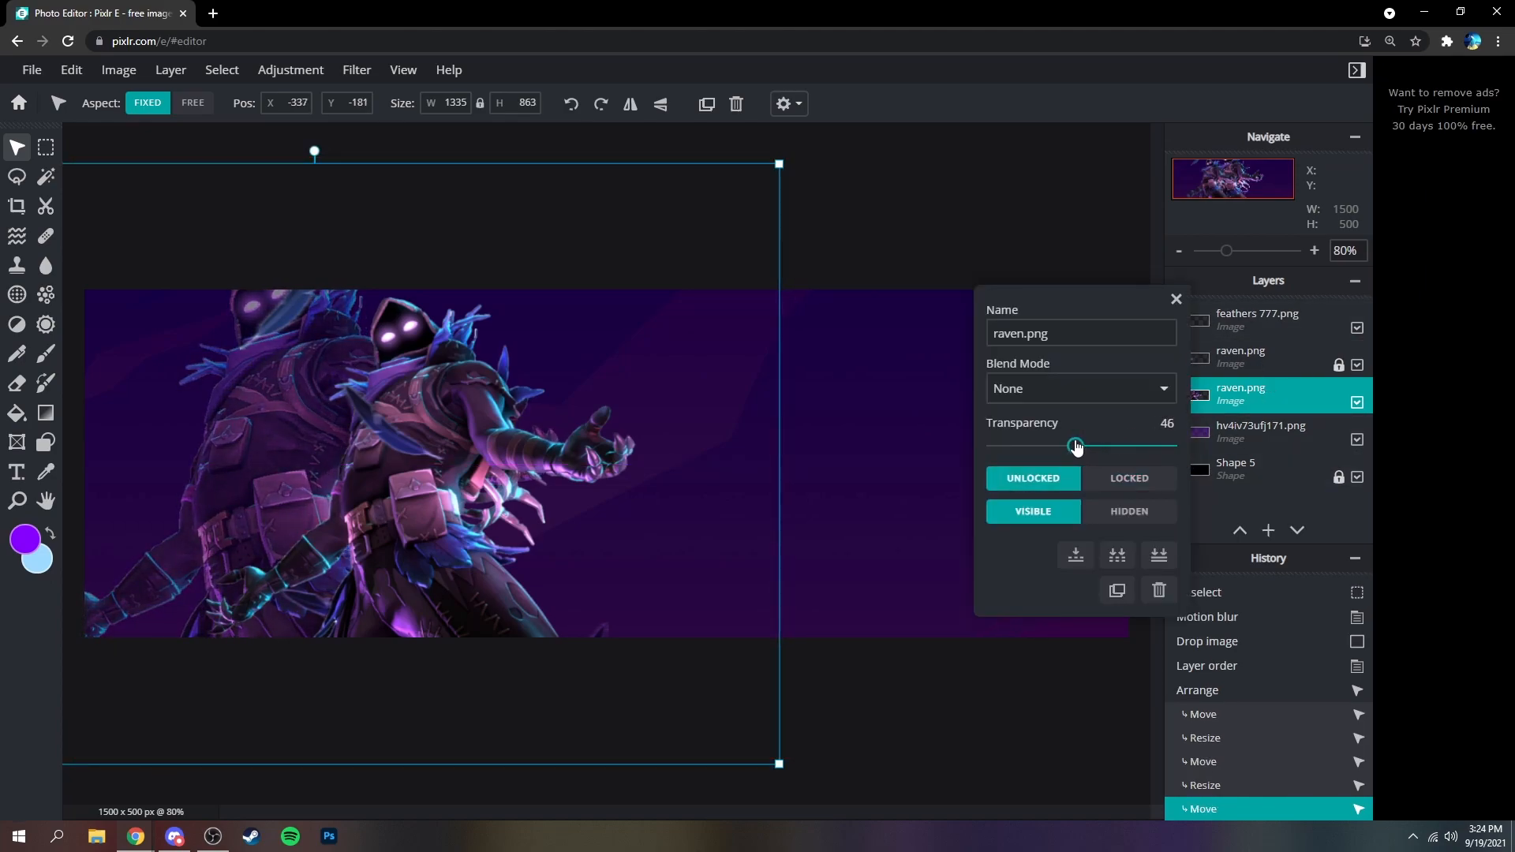
left_click(1176, 298)
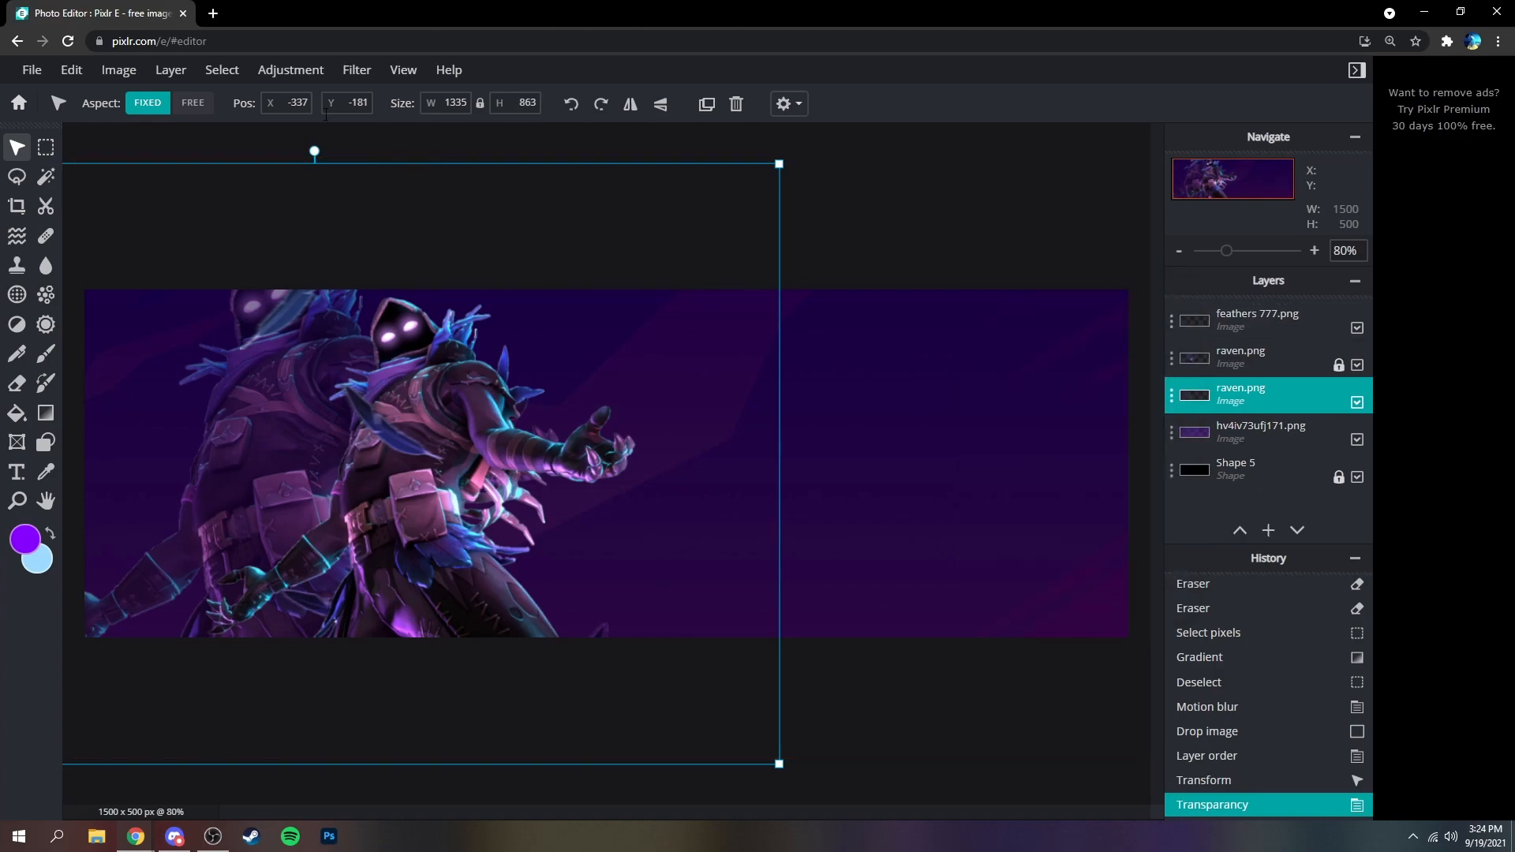
Colorize the lower raven.png layer purple using Hue & saturation with hue about 99 and saturation 100
left_click(357, 70)
left_click(318, 71)
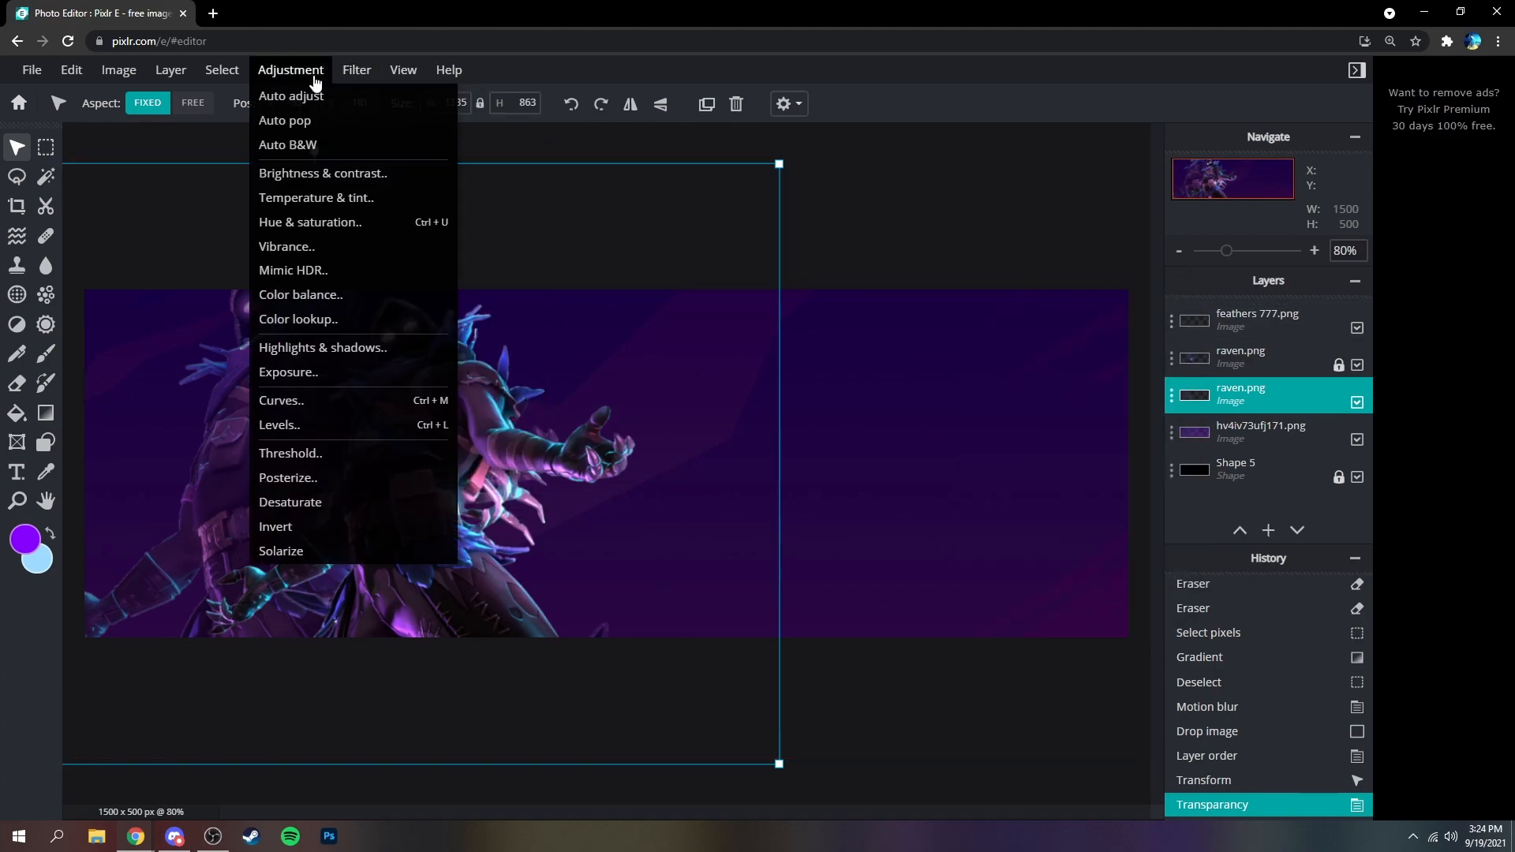
left_click(318, 221)
left_click(883, 638)
left_click_drag(736, 550, 1042, 538)
left_click_drag(737, 483, 831, 483)
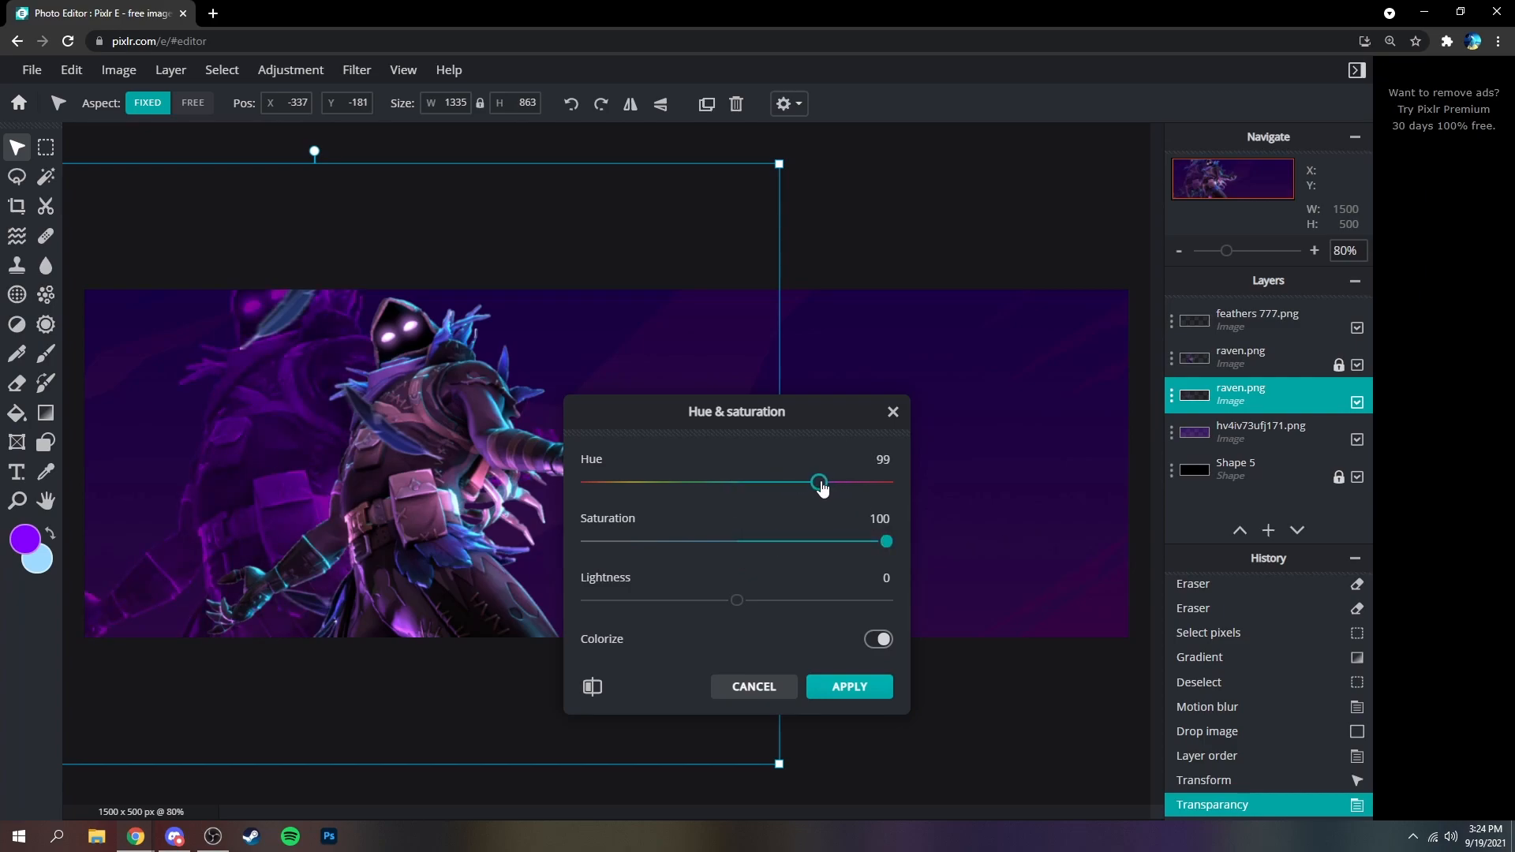
left_click(867, 688)
Lower the transparency value of the lower raven.png layer to 12 and deselect the layer
left_click(1171, 395)
left_click_drag(1058, 448, 1030, 456)
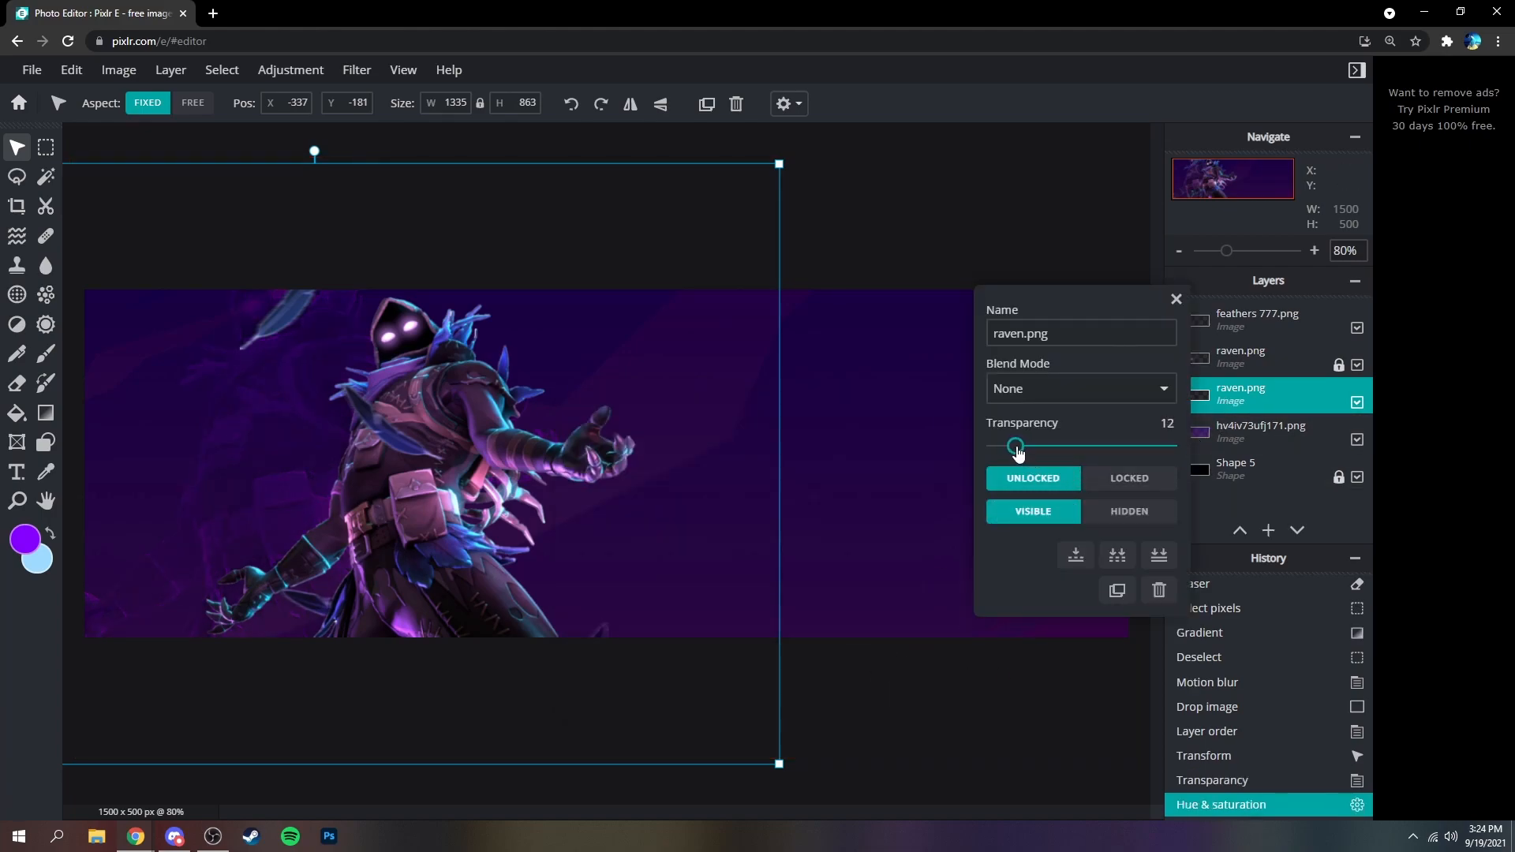
left_click_drag(1017, 449, 1015, 447)
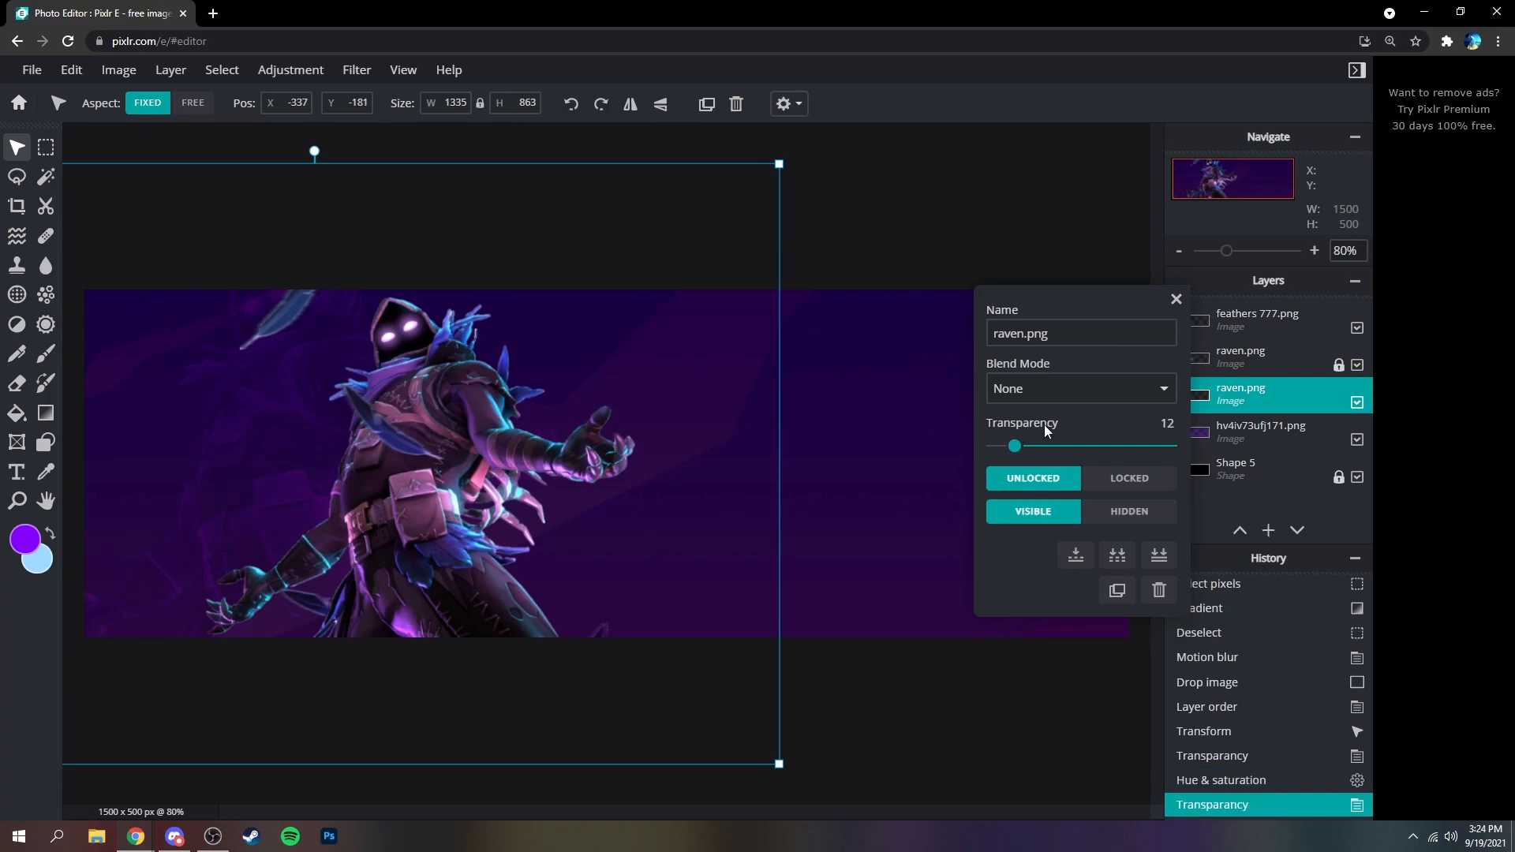
scroll(876, 426, "down", 3)
left_click(950, 253)
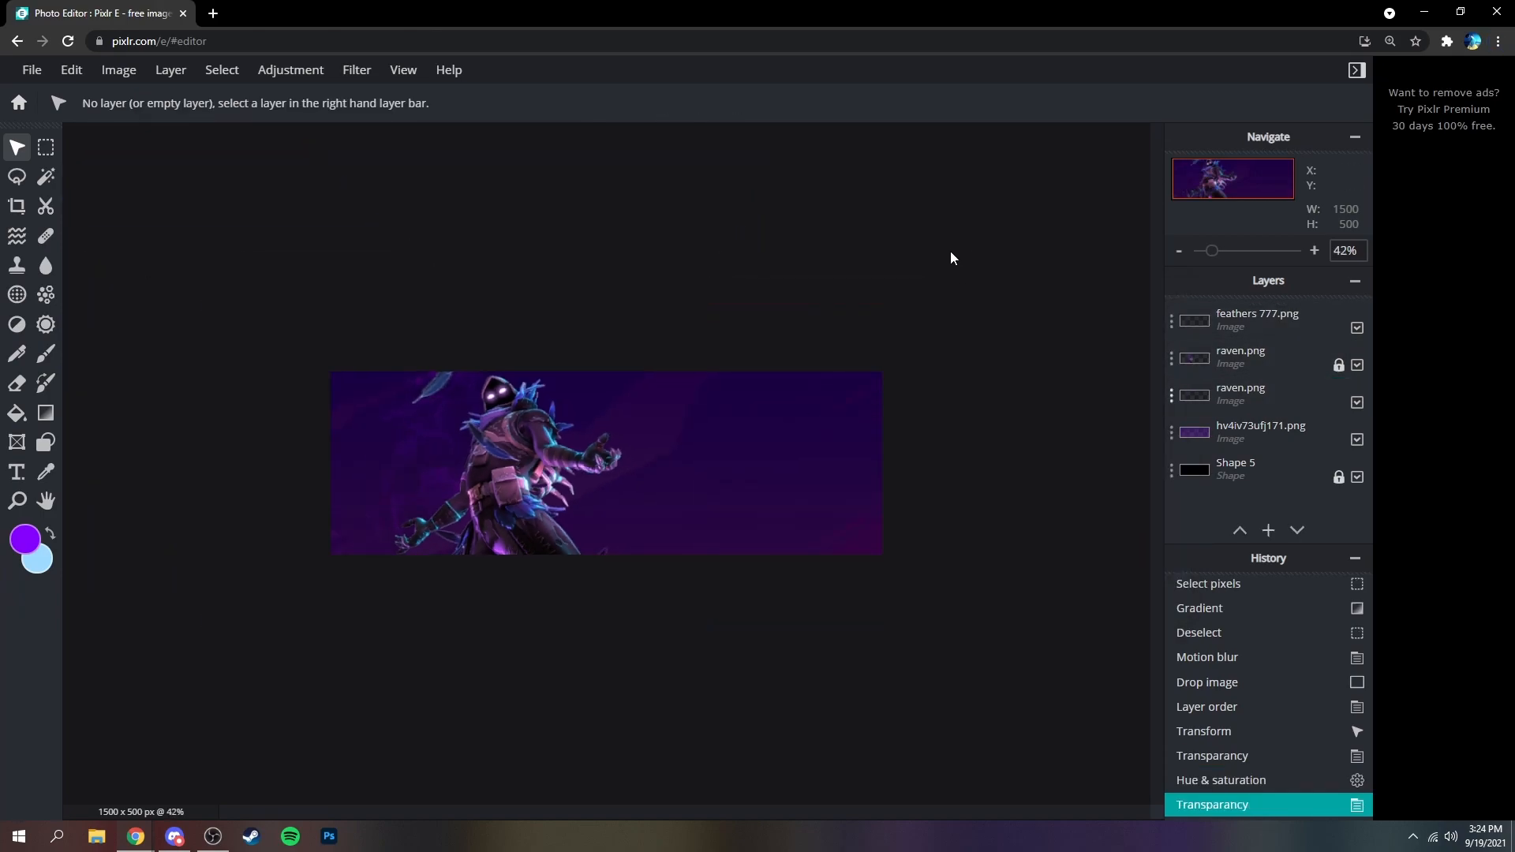
Add the text "Name" to the banner and set its size to 120
scroll(583, 330, "up", 2)
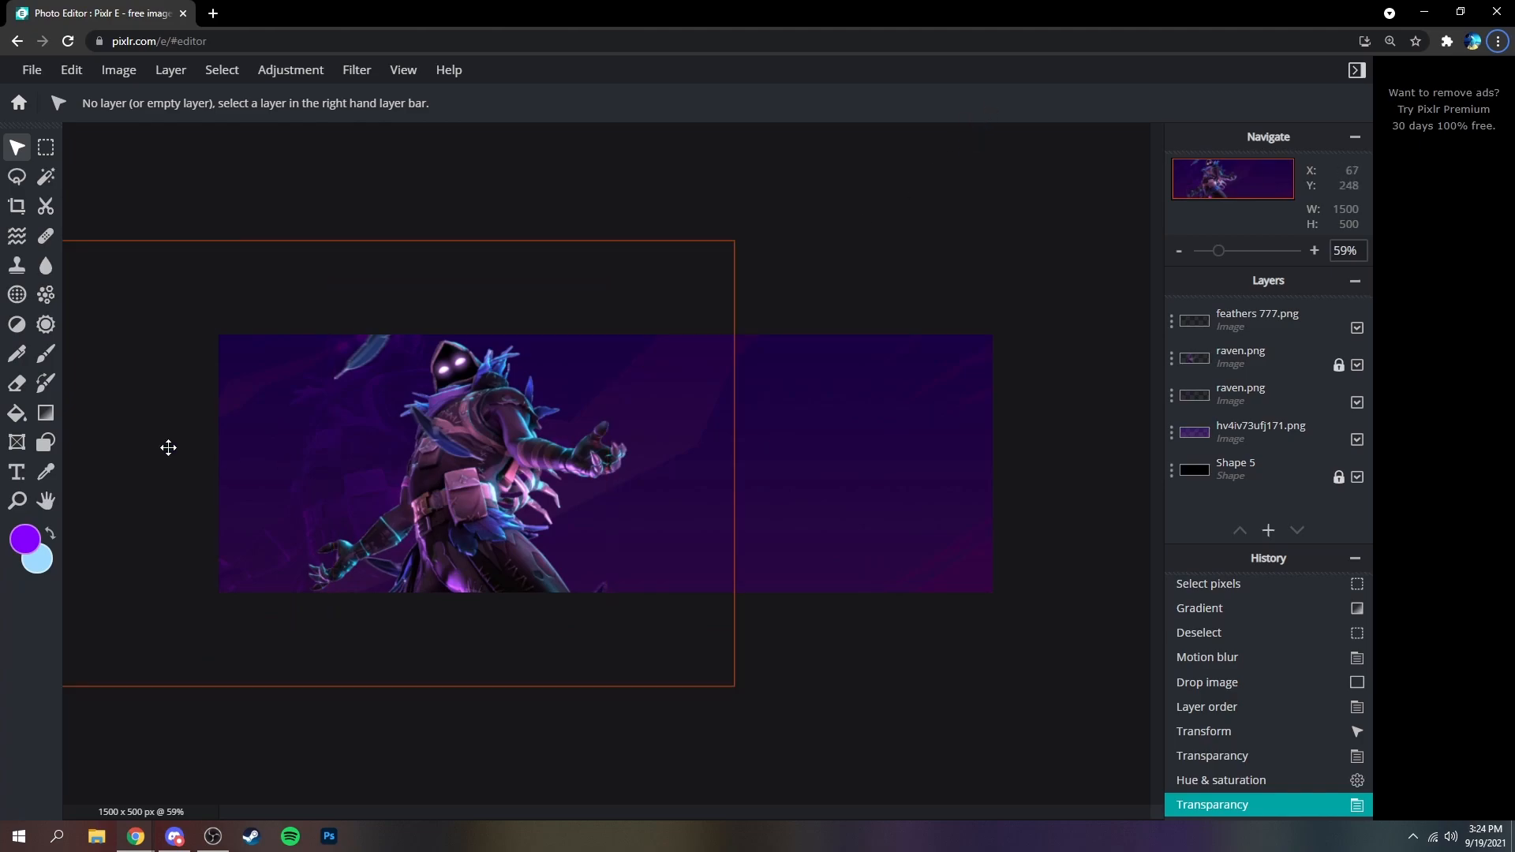
left_click(17, 472)
left_click(853, 519)
left_click(848, 527)
key("BackSpace")
type("Name")
left_click(497, 108)
type("120")
key("Return")
Move the name text to about X 338, Y 169 and place its layer directly below the locked raven.png layer
left_click(16, 148)
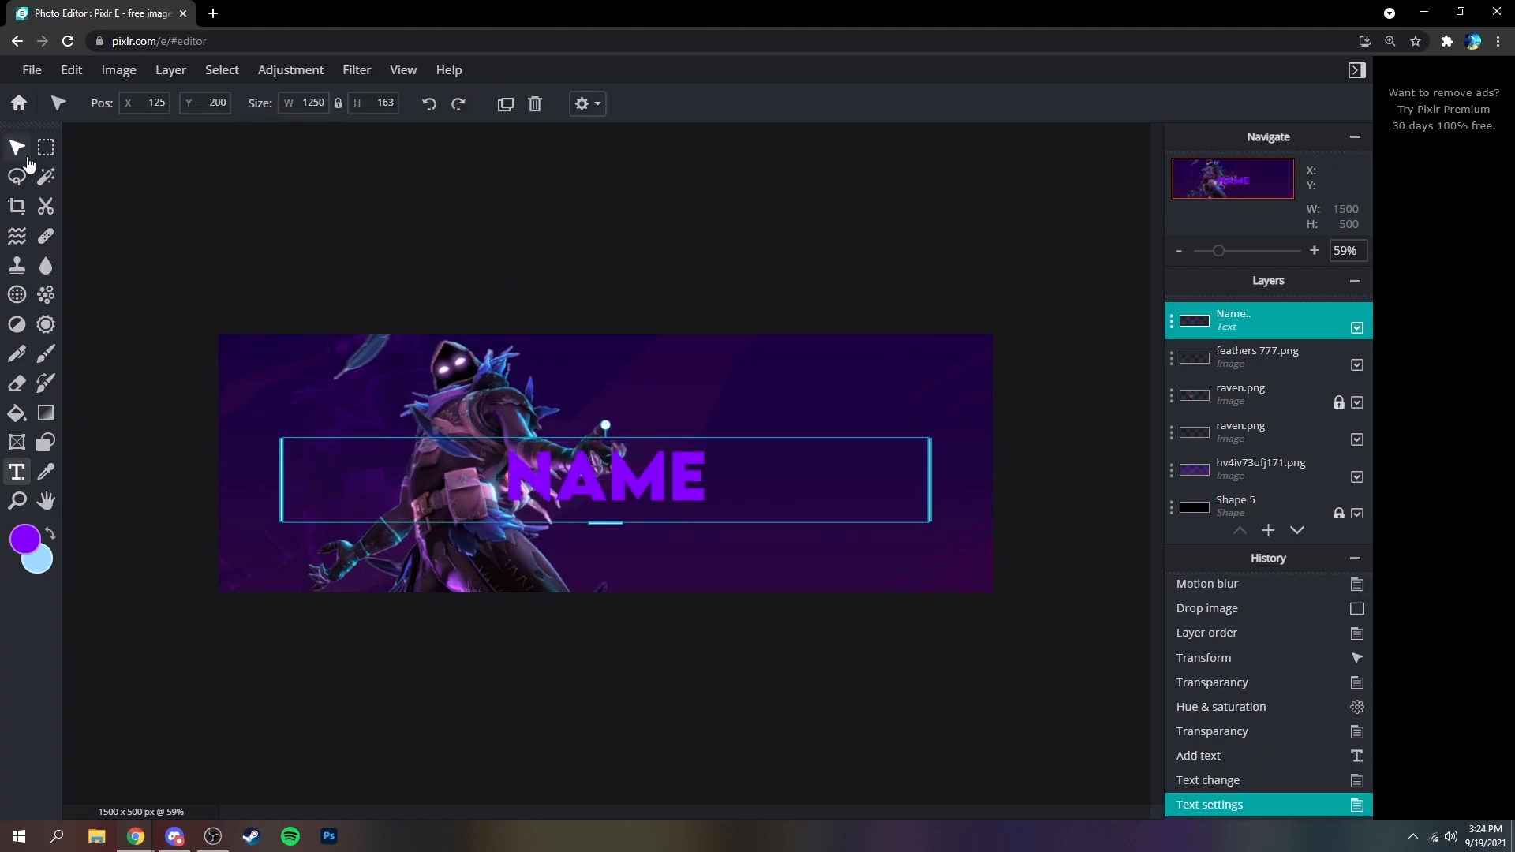
left_click_drag(744, 454, 877, 458)
left_click_drag(1290, 332, 1275, 410)
left_click_drag(952, 433, 965, 448)
scroll(967, 446, "up", 2)
scroll(970, 453, "down", 2)
scroll(951, 485, "up", 1)
scroll(951, 485, "up", 1)
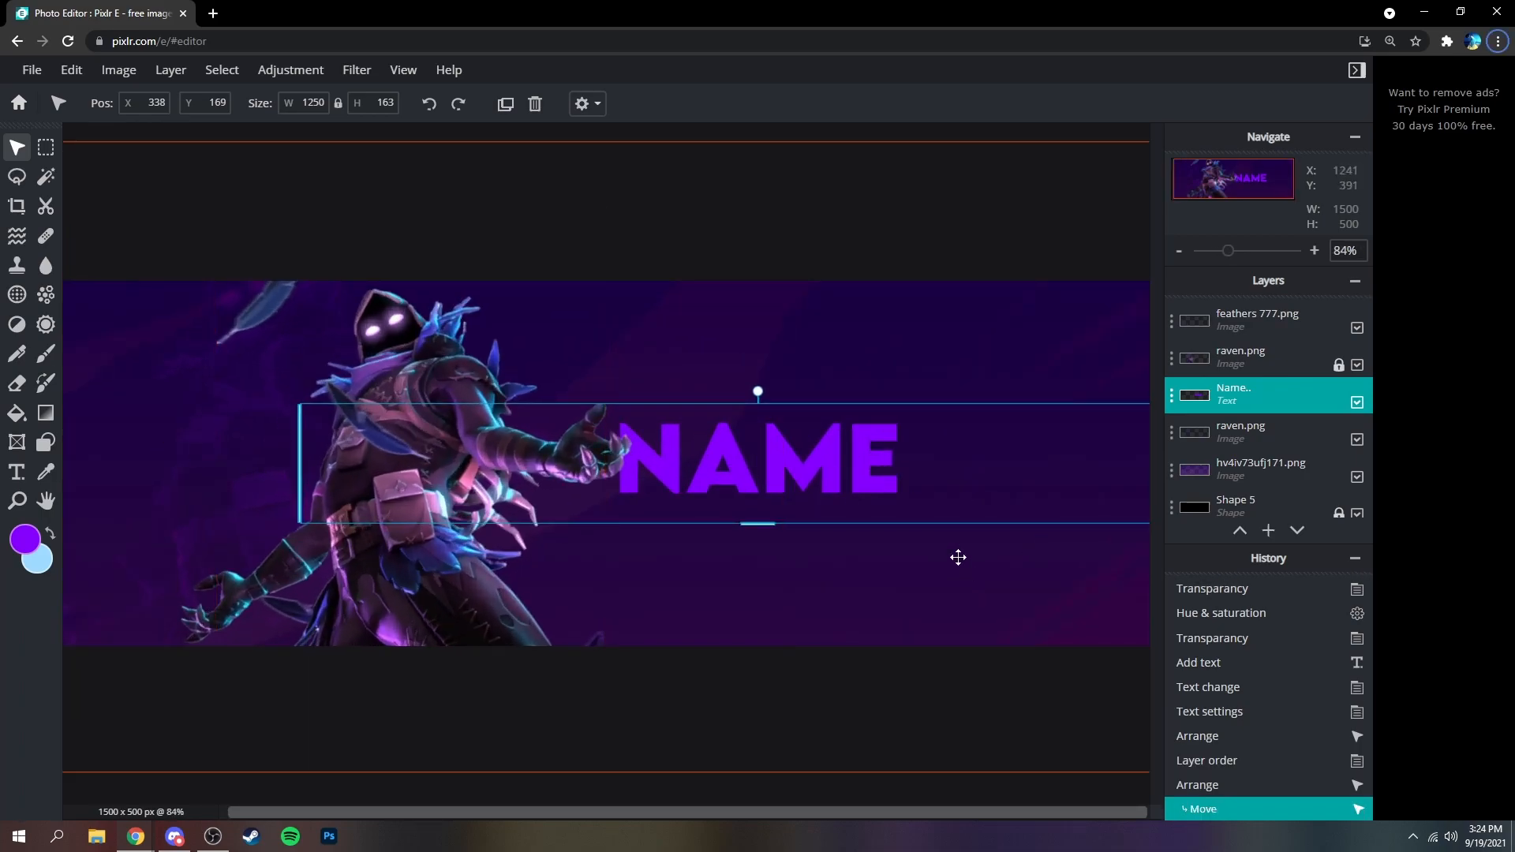
Change the name text's fill color to white (#FFFFFF) and rasterize its layer
left_click(26, 474)
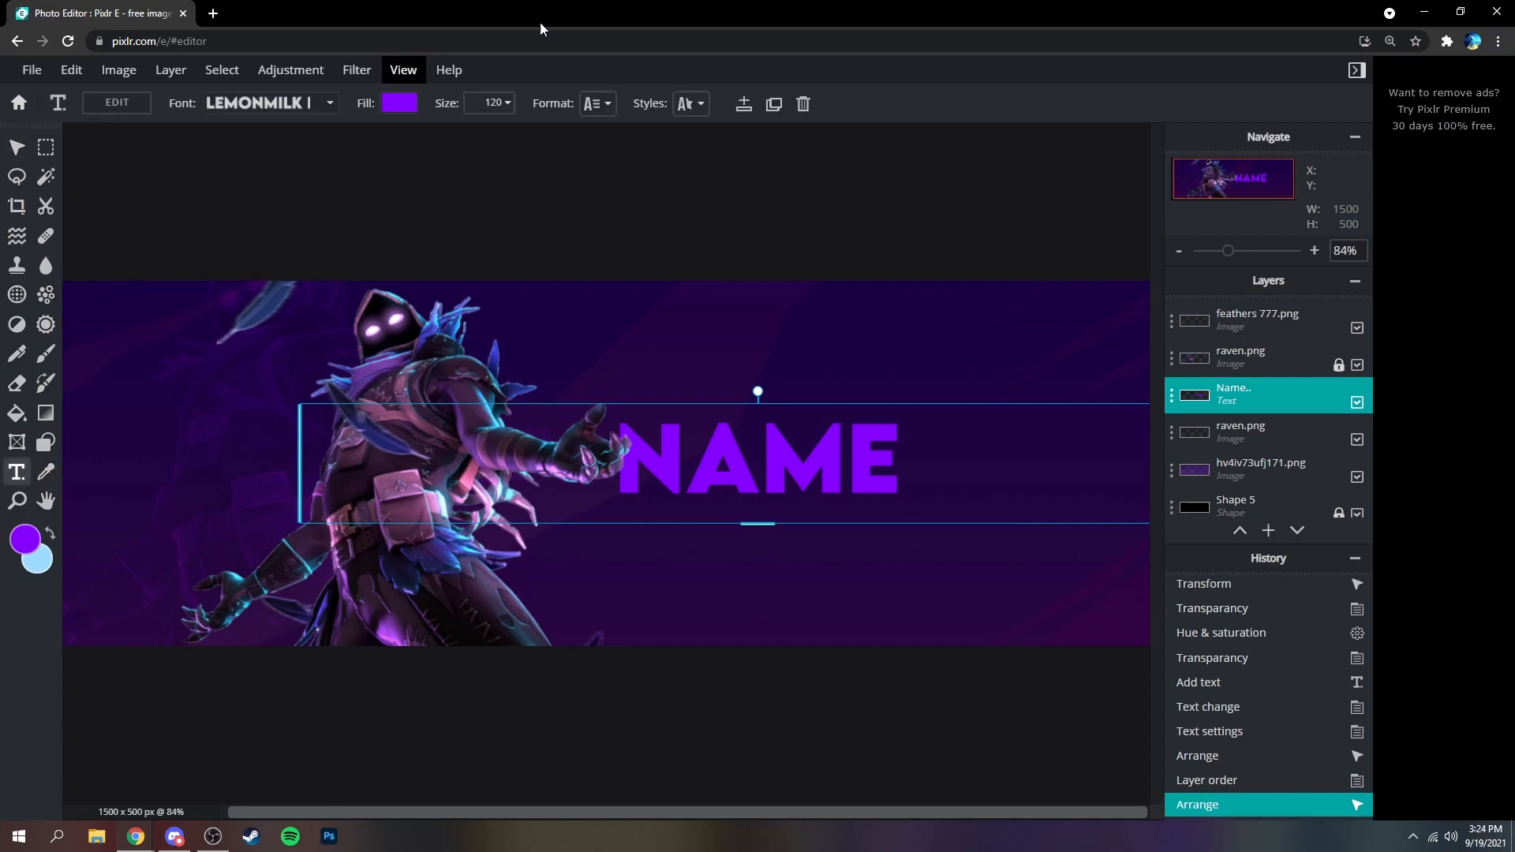
left_click(398, 102)
left_click_drag(462, 297, 265, 200)
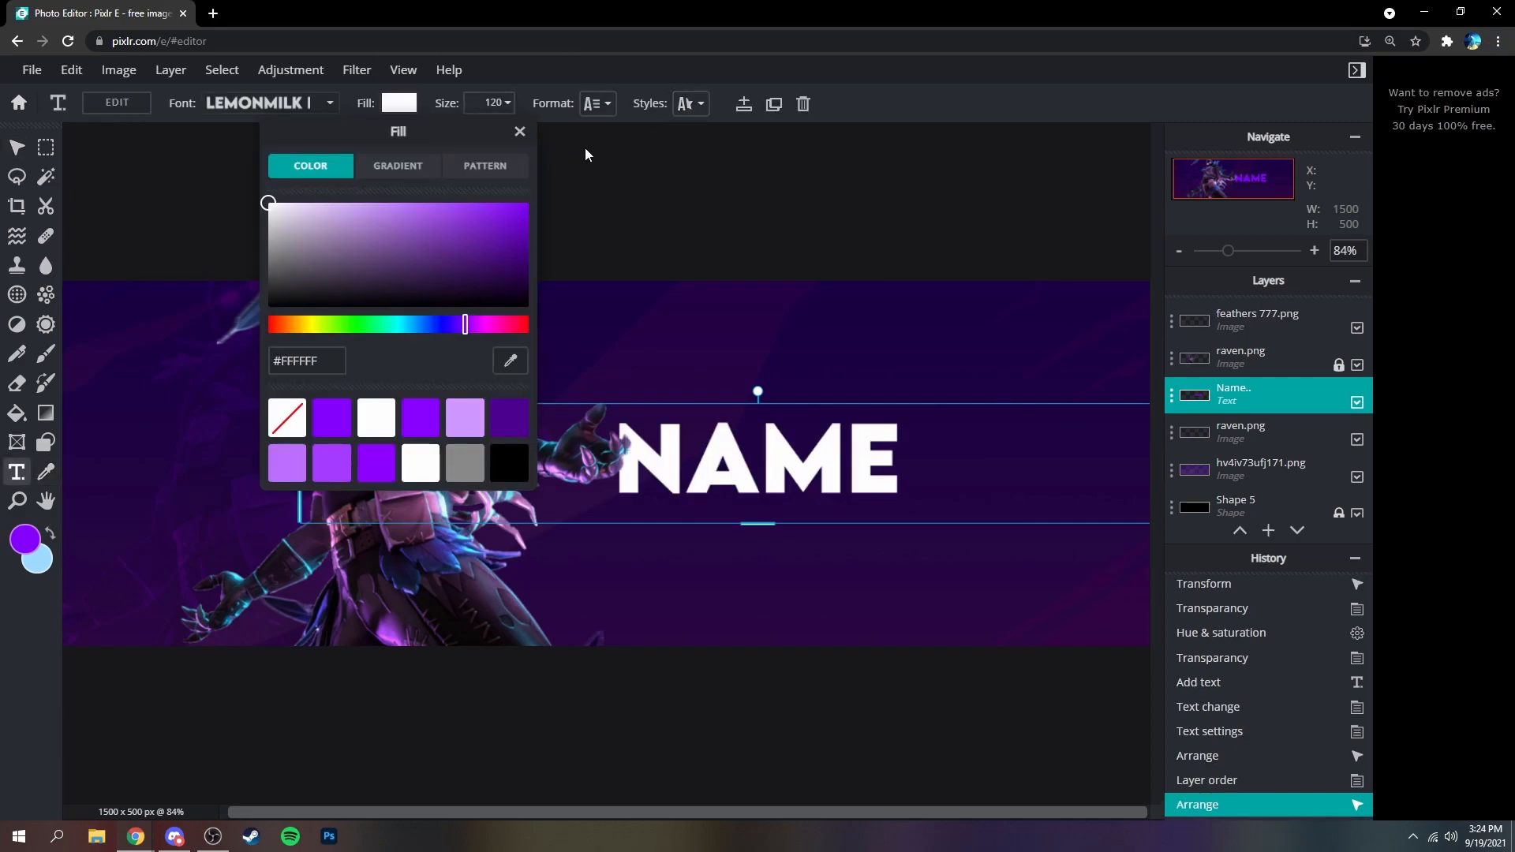
left_click(518, 132)
left_click(161, 70)
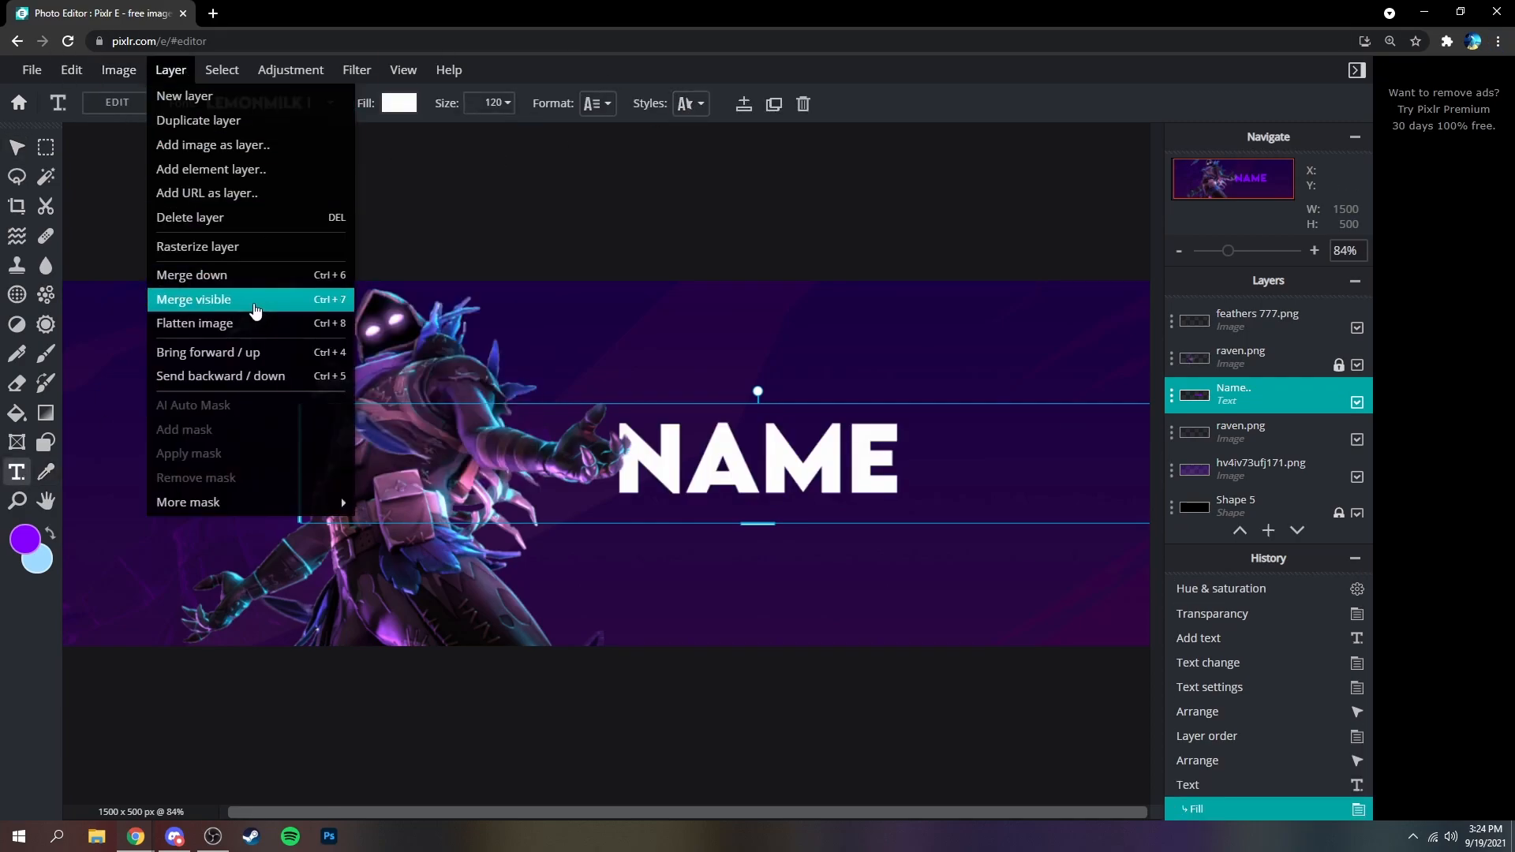
left_click(207, 254)
Apply an RGB Split glitch to the rasterized Name layer with distance 3 and the single red color option
left_click(357, 70)
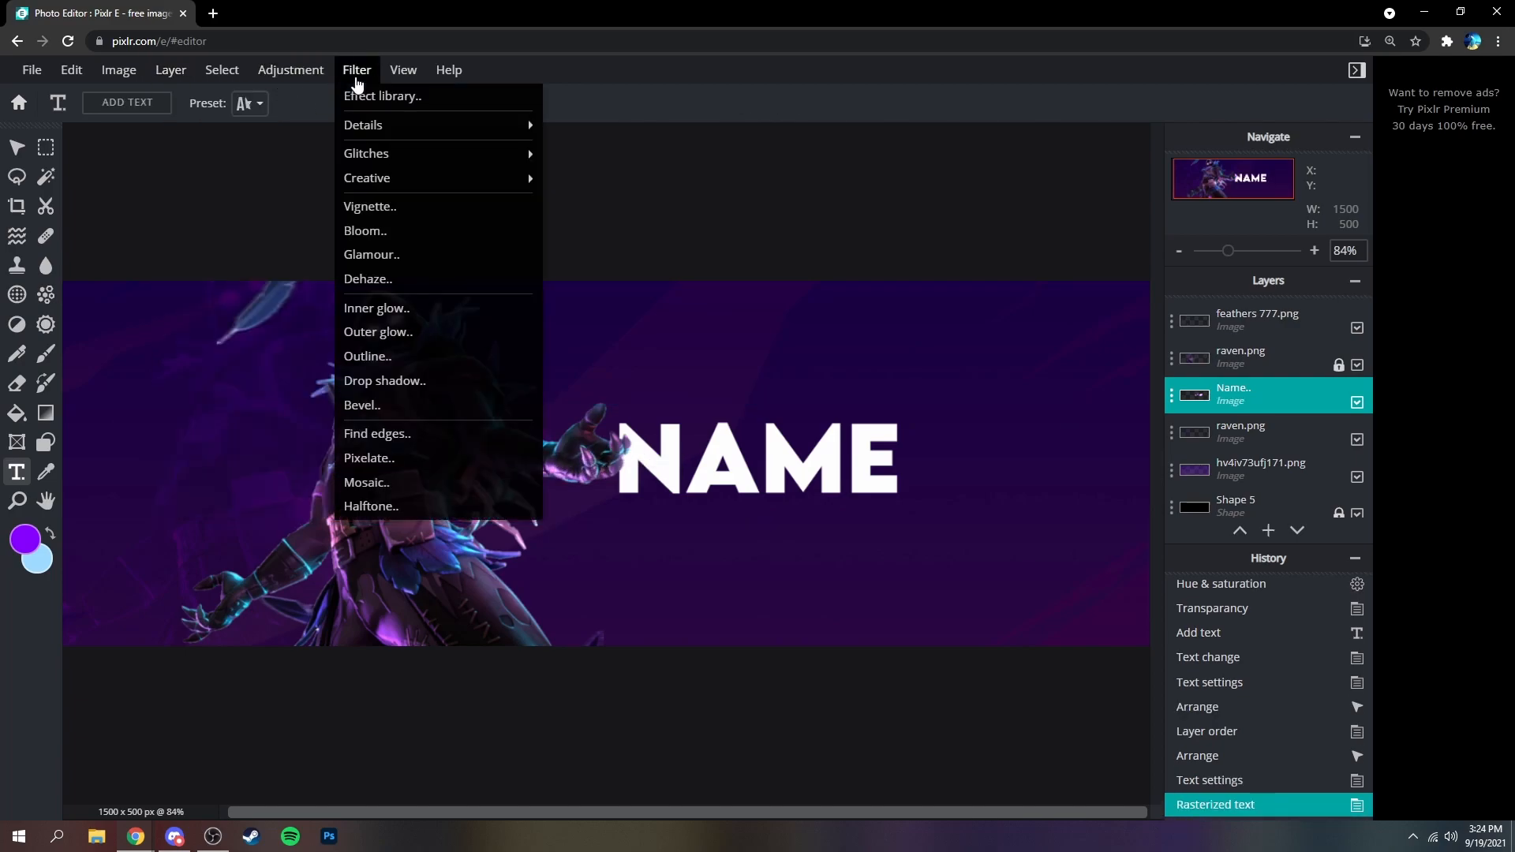
mouse_move(398, 162)
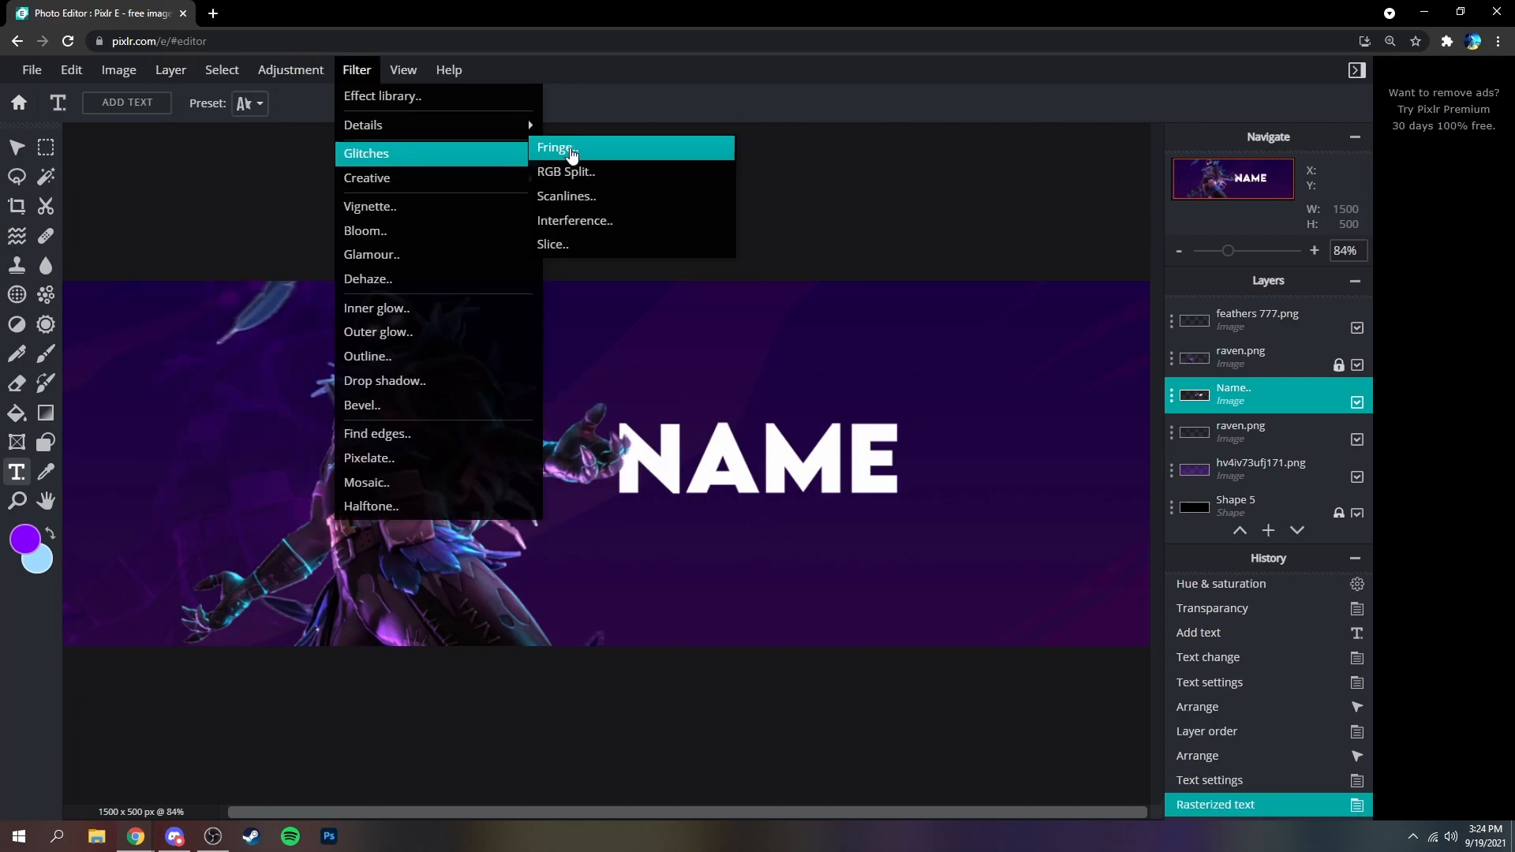
left_click(589, 173)
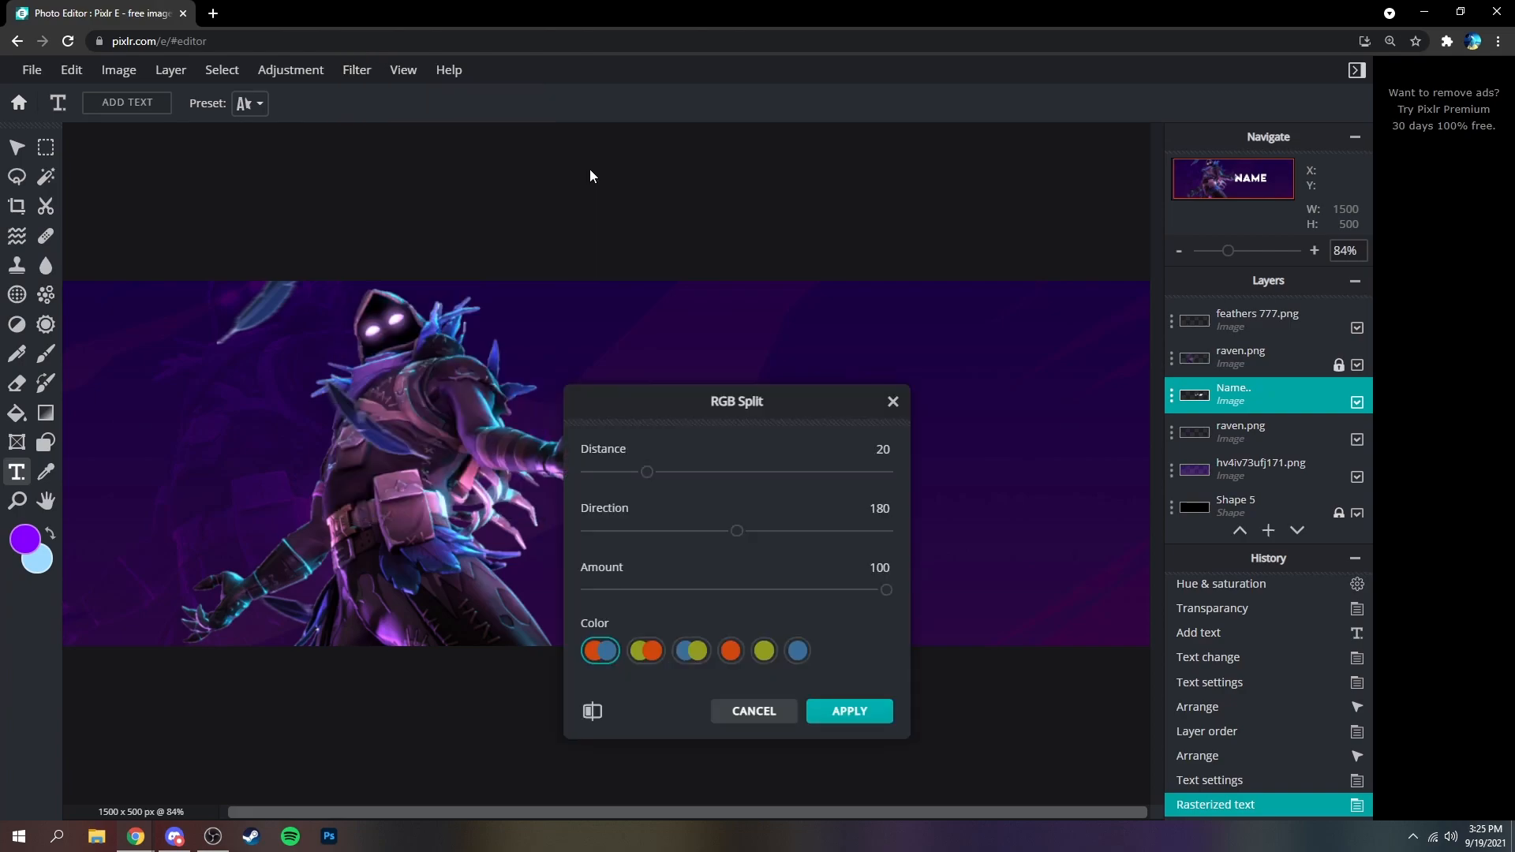
left_click_drag(741, 407, 1087, 358)
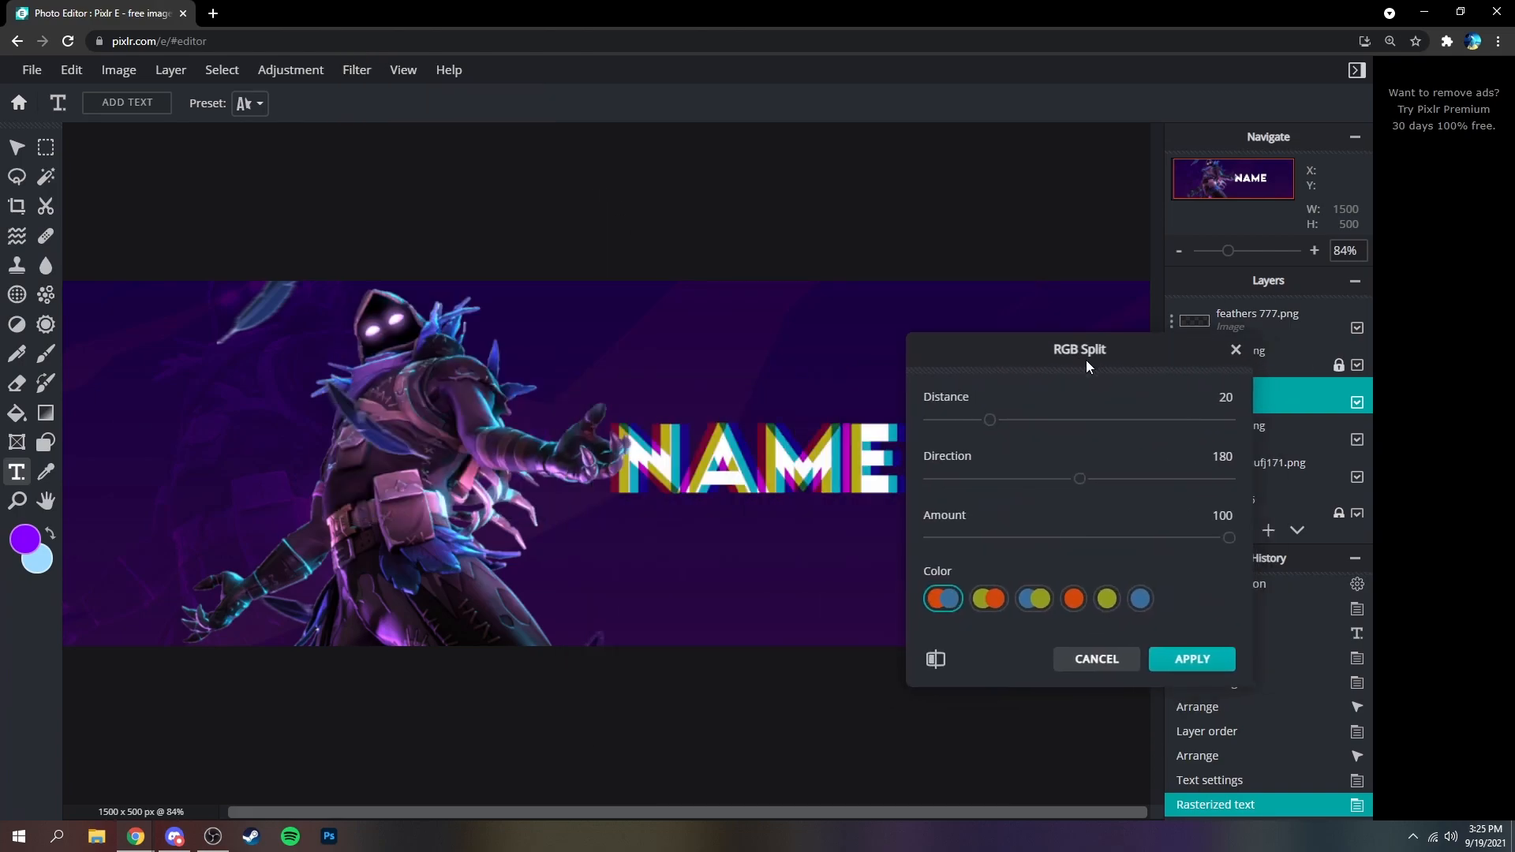
left_click_drag(989, 425, 940, 424)
left_click(1073, 600)
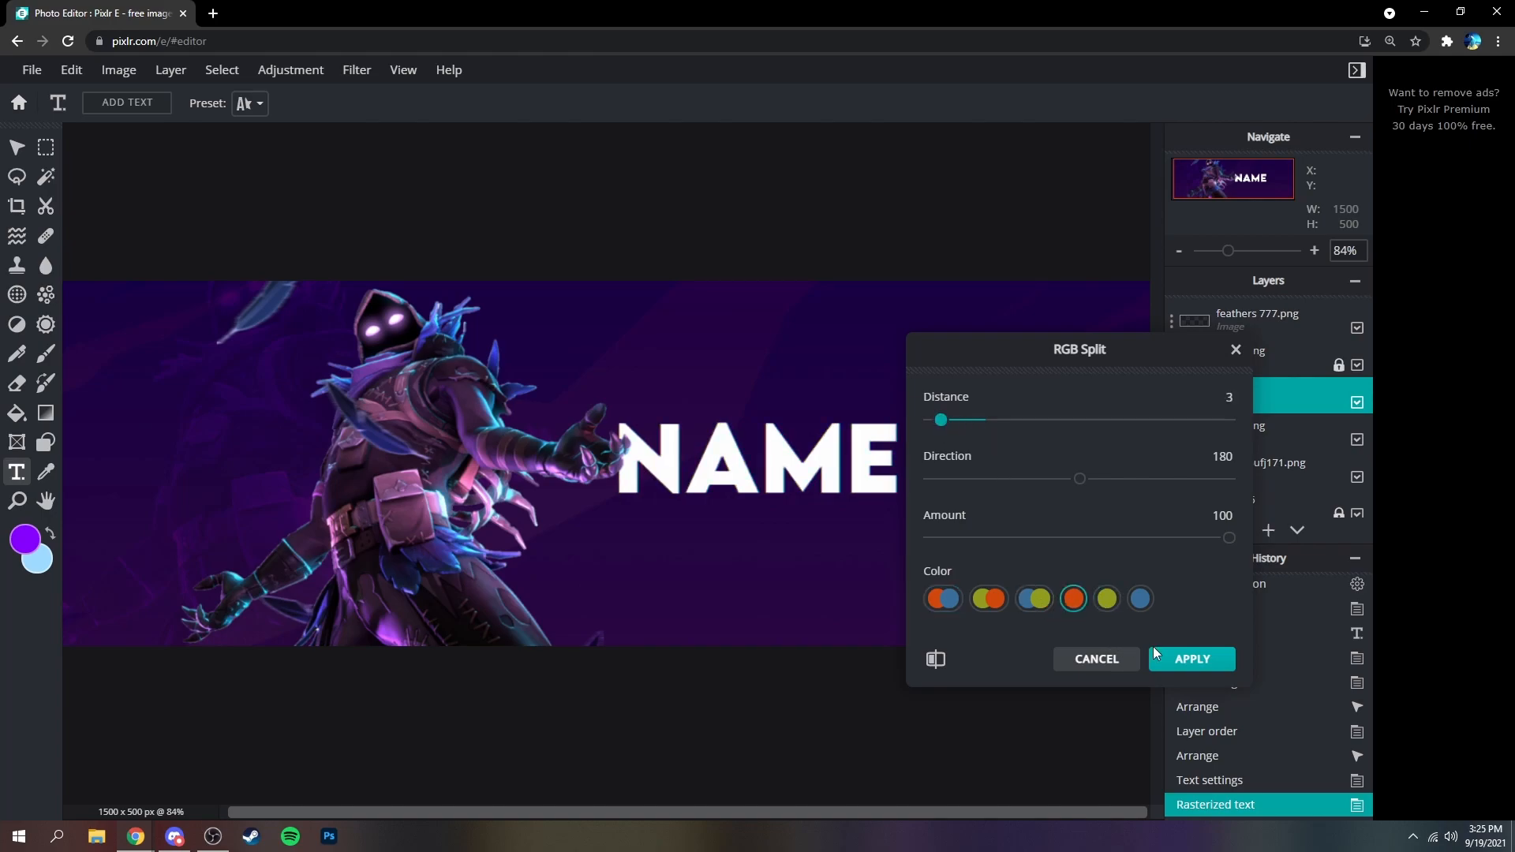
left_click(1192, 658)
scroll(631, 407, "up", 5)
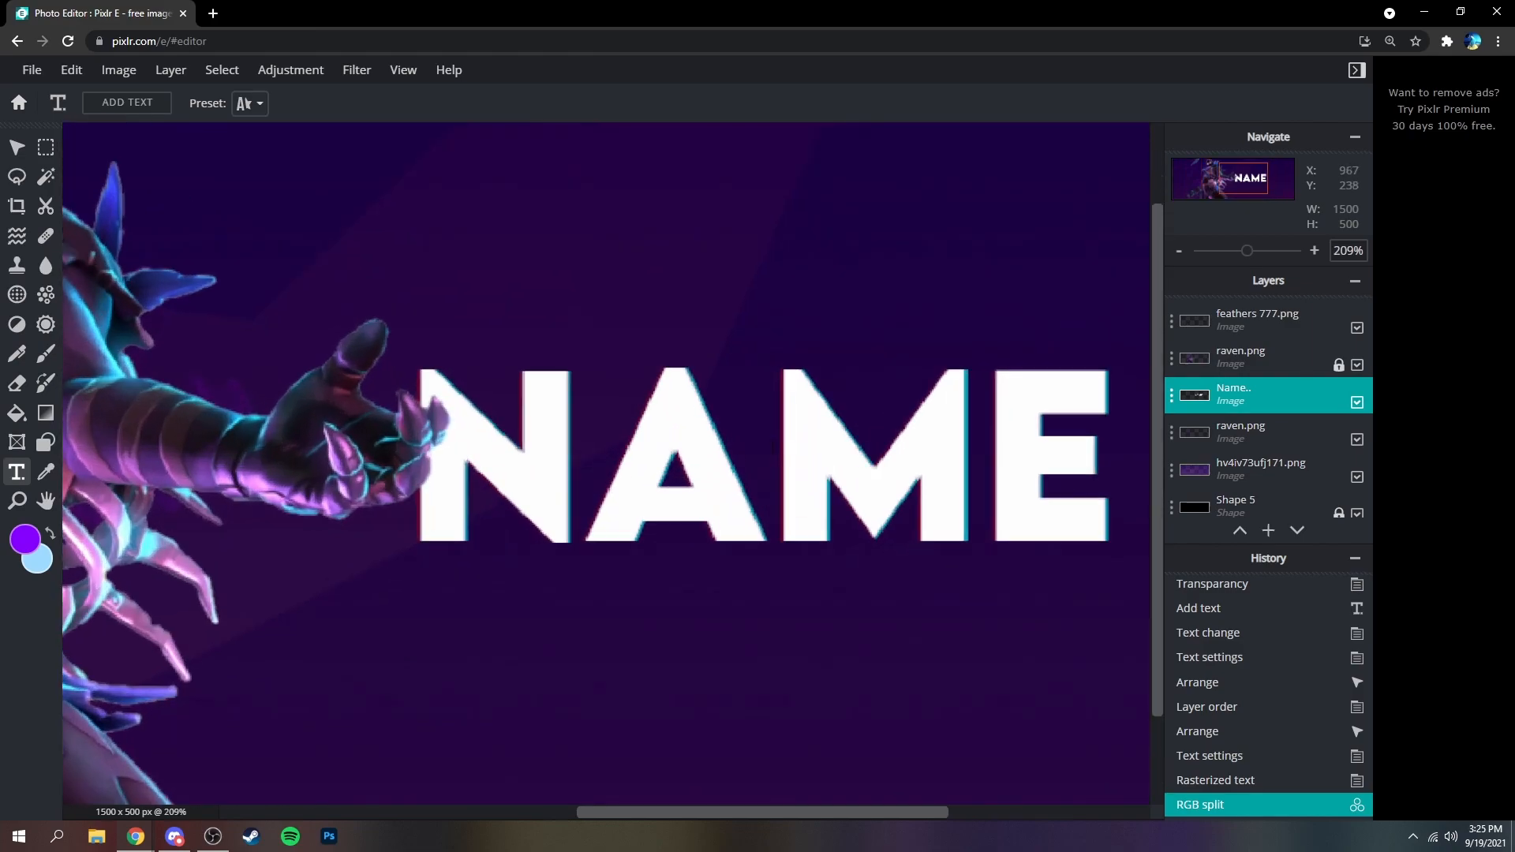
scroll(685, 503, "down", 6)
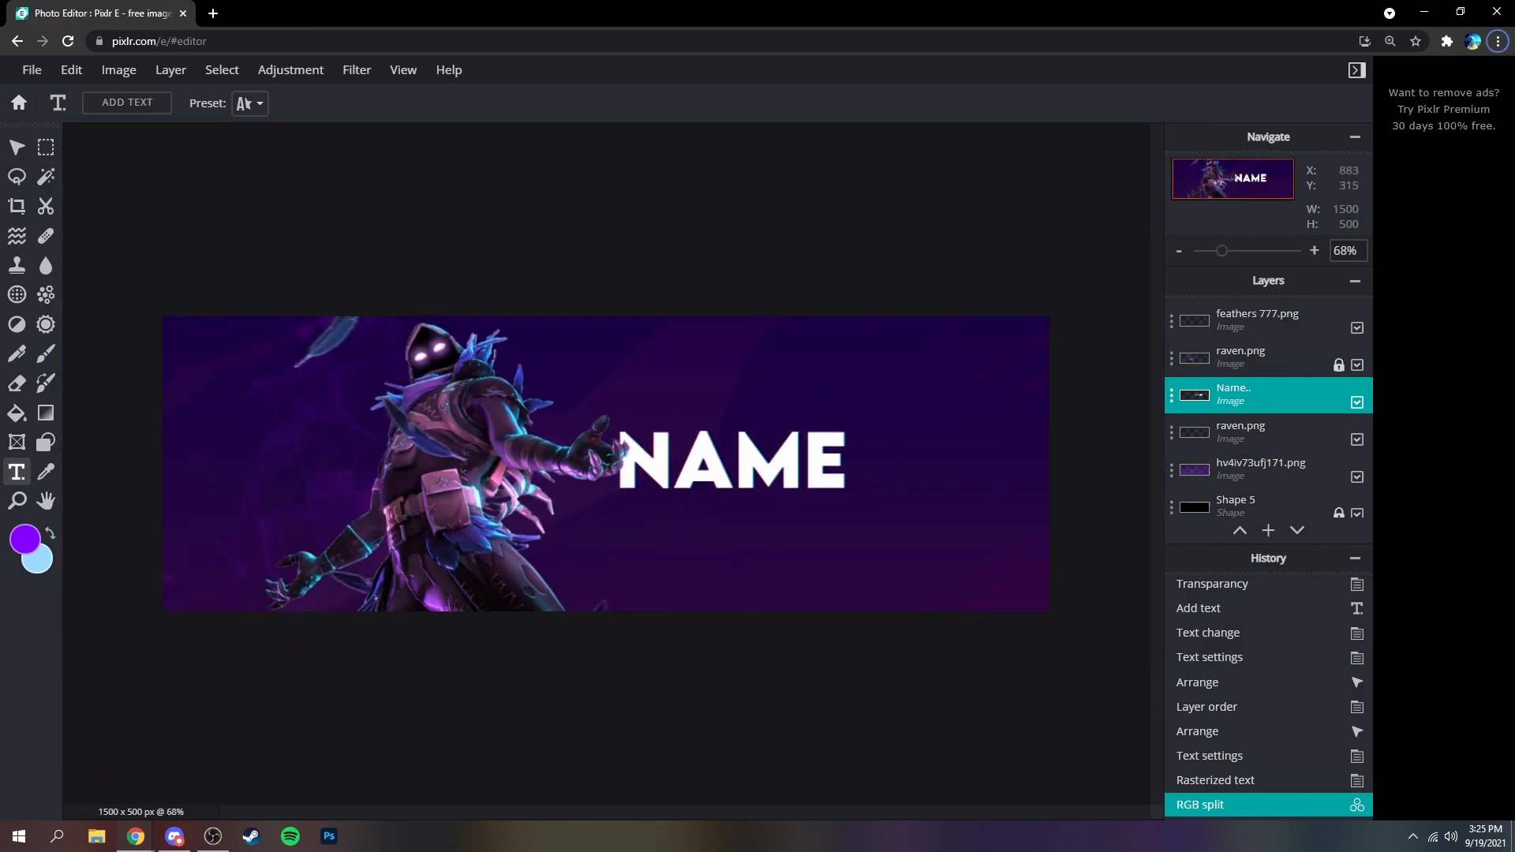
Add an empty layer above feathers 777.png and a new text layer reading "text" on top of it
left_click(1256, 319)
left_click(1268, 531)
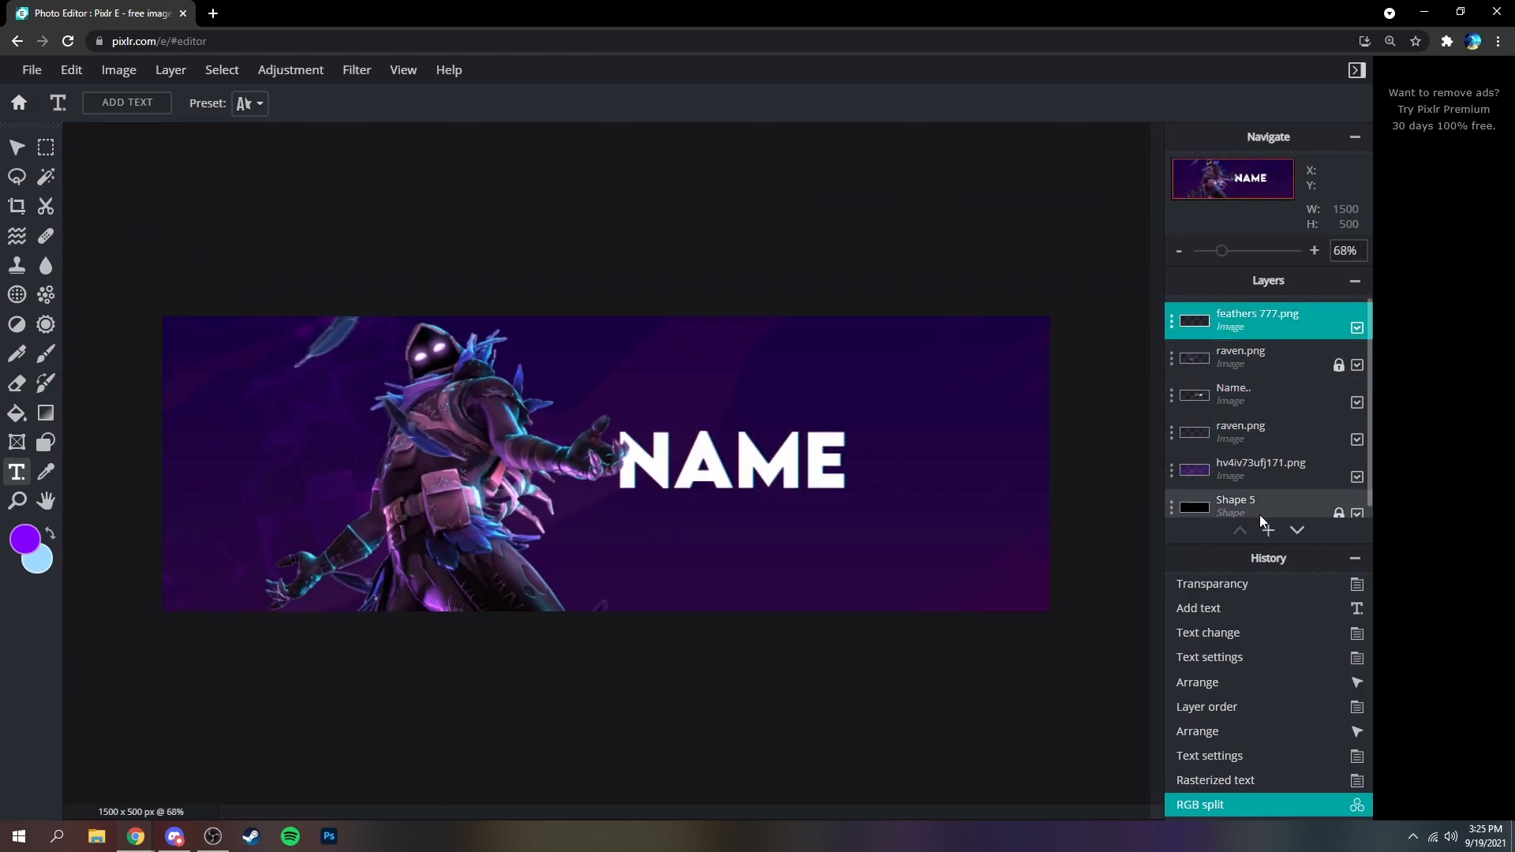
left_click(1341, 508)
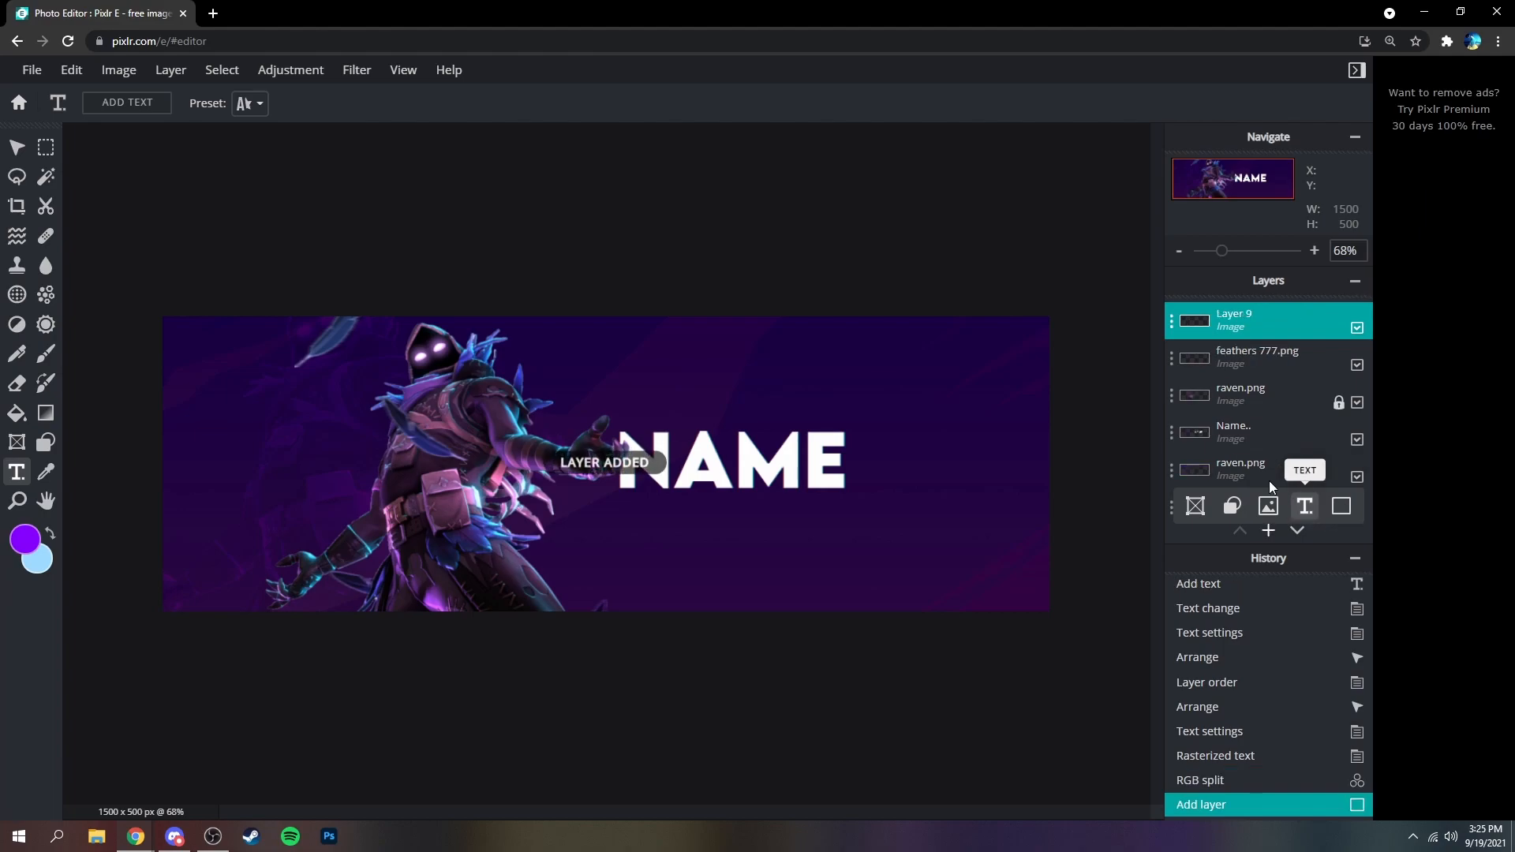
left_click(1133, 542)
left_click(1192, 562)
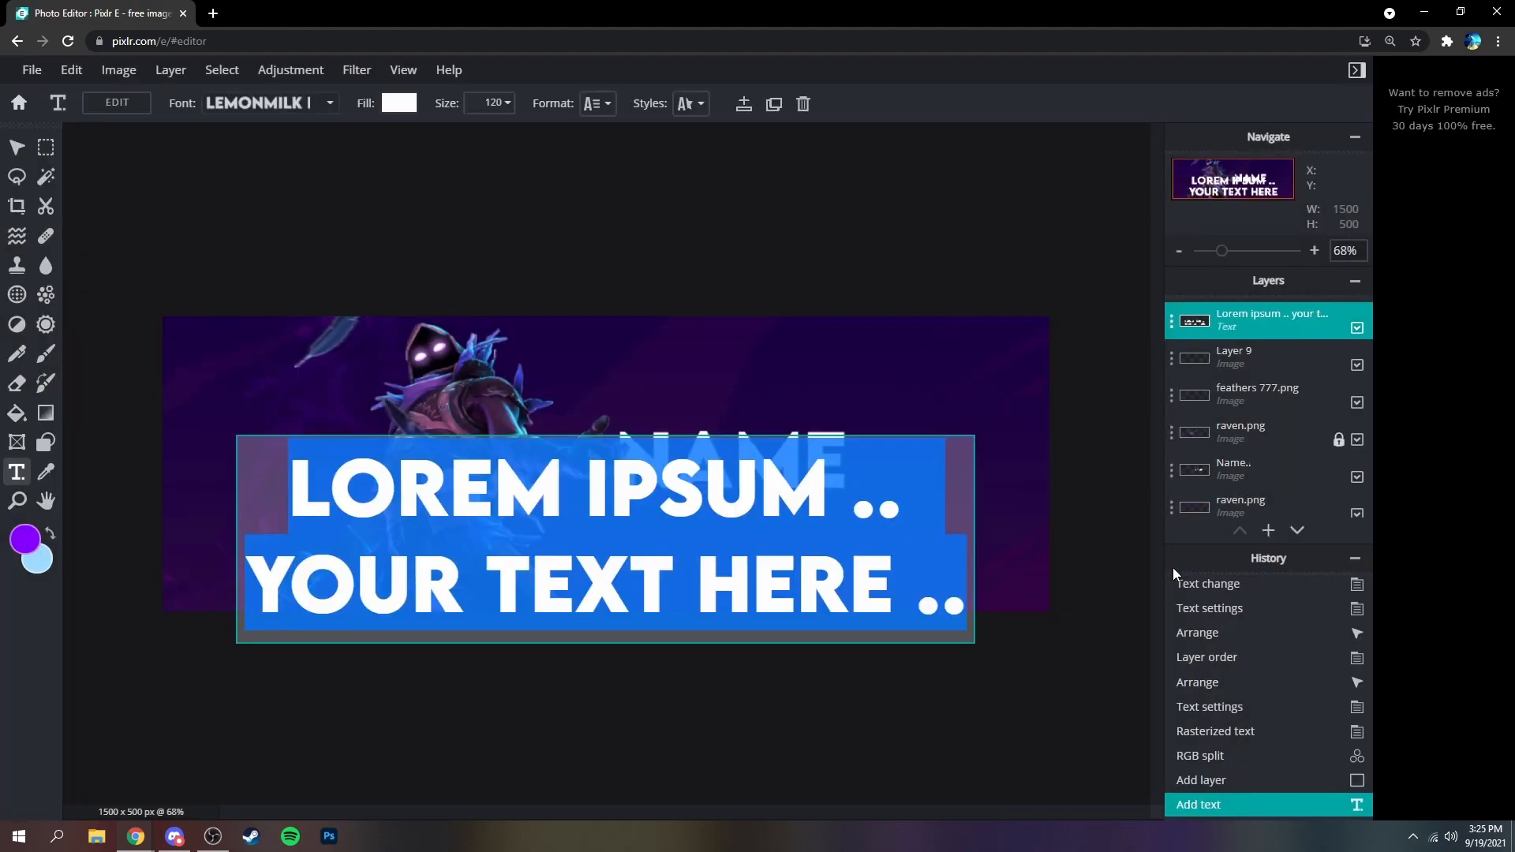
type("TEXT")
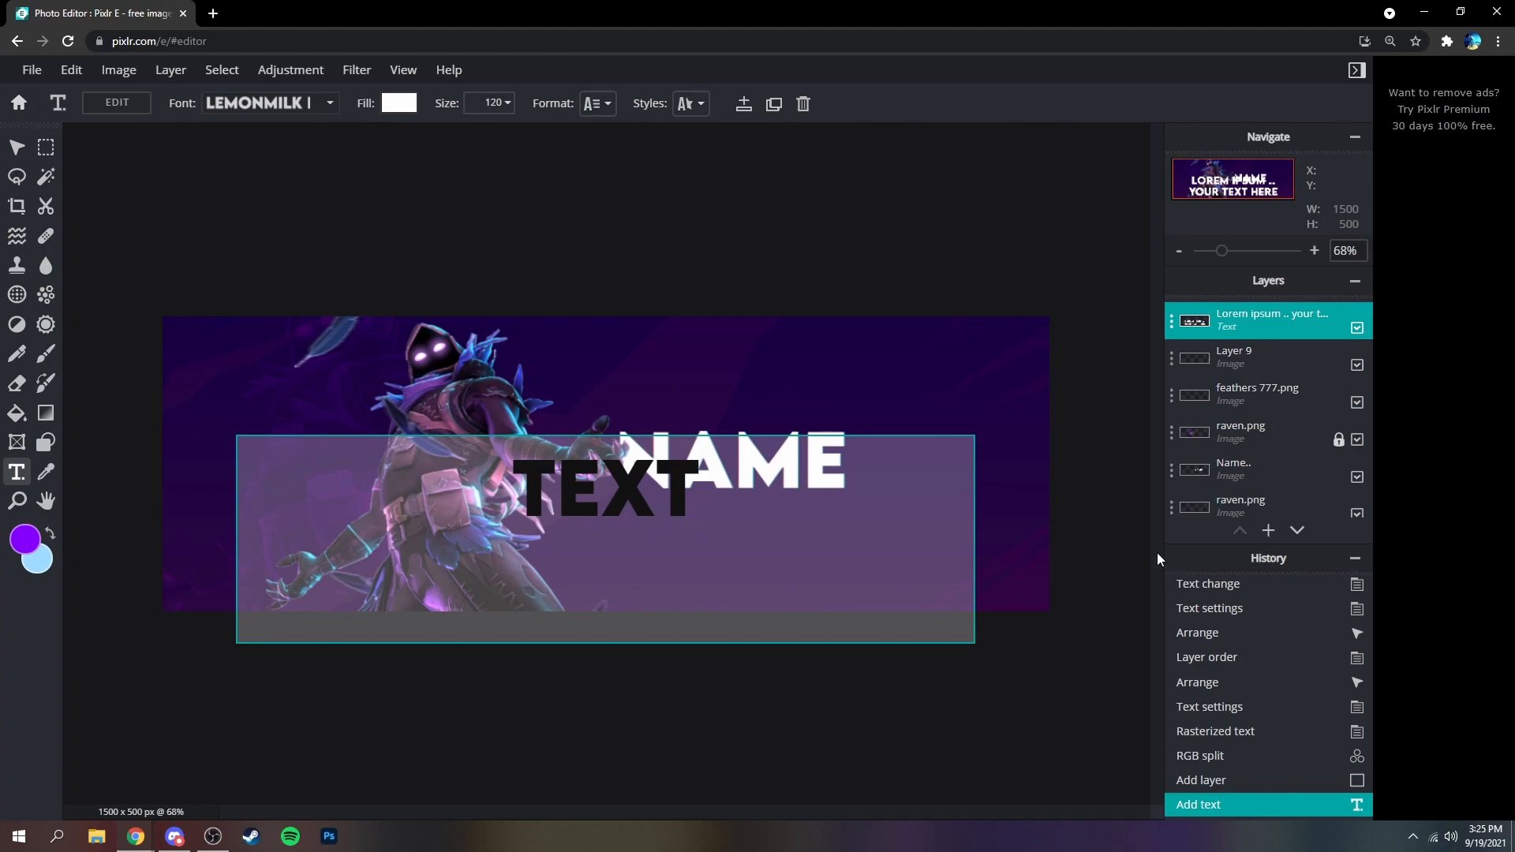
Set the new text's size to 40 and move it just below the NAME title
left_click(478, 104)
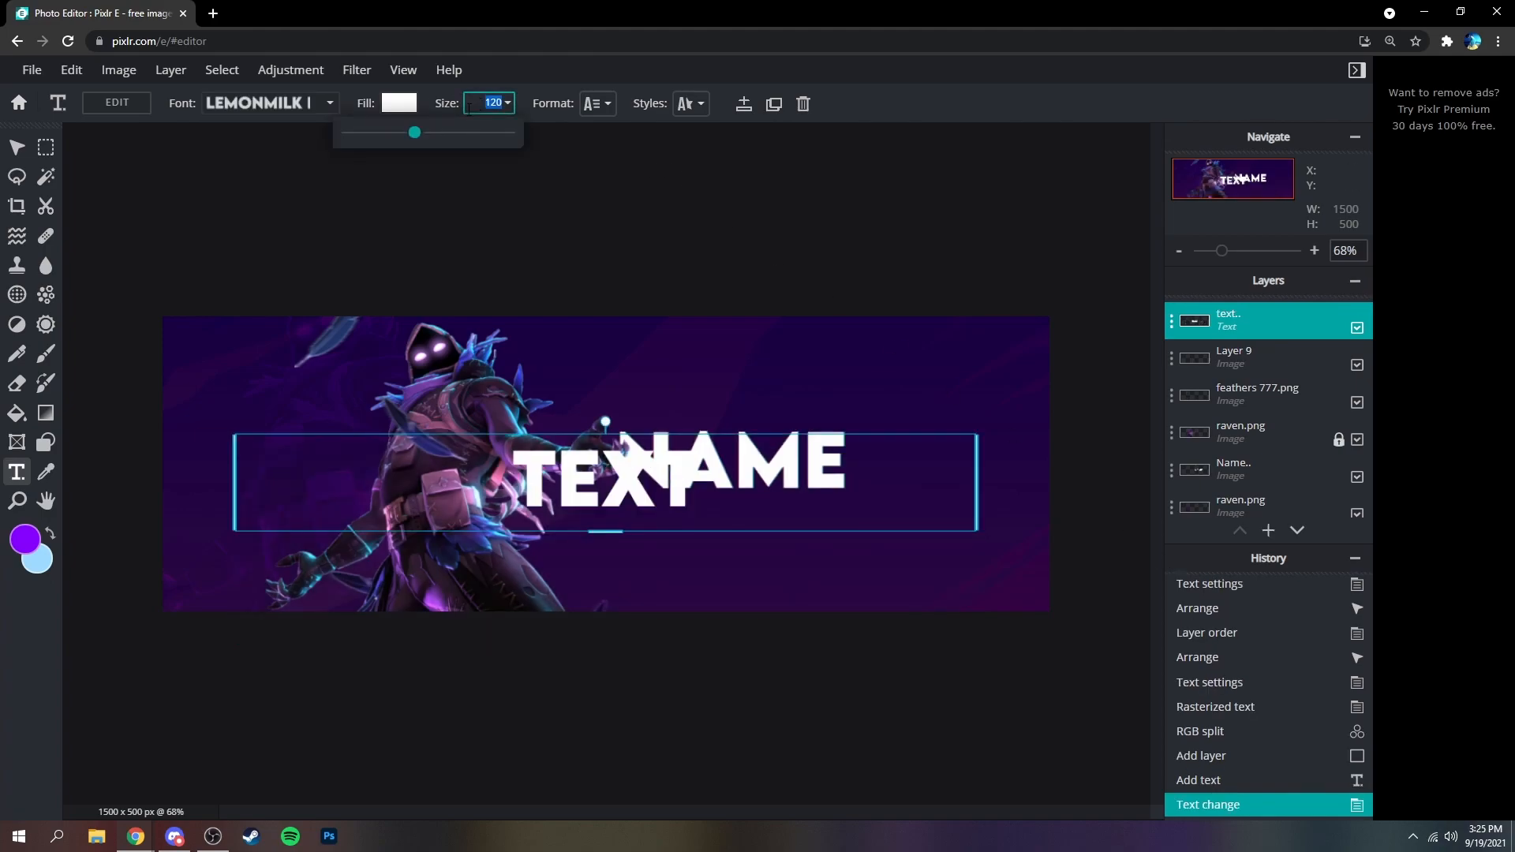
type("40")
key("Return")
left_click_drag(913, 449, 1012, 527)
Change the small text's font to Lazer84, place it over the lower edge of the title's E and tilt it slightly counterclockwise
left_click(322, 104)
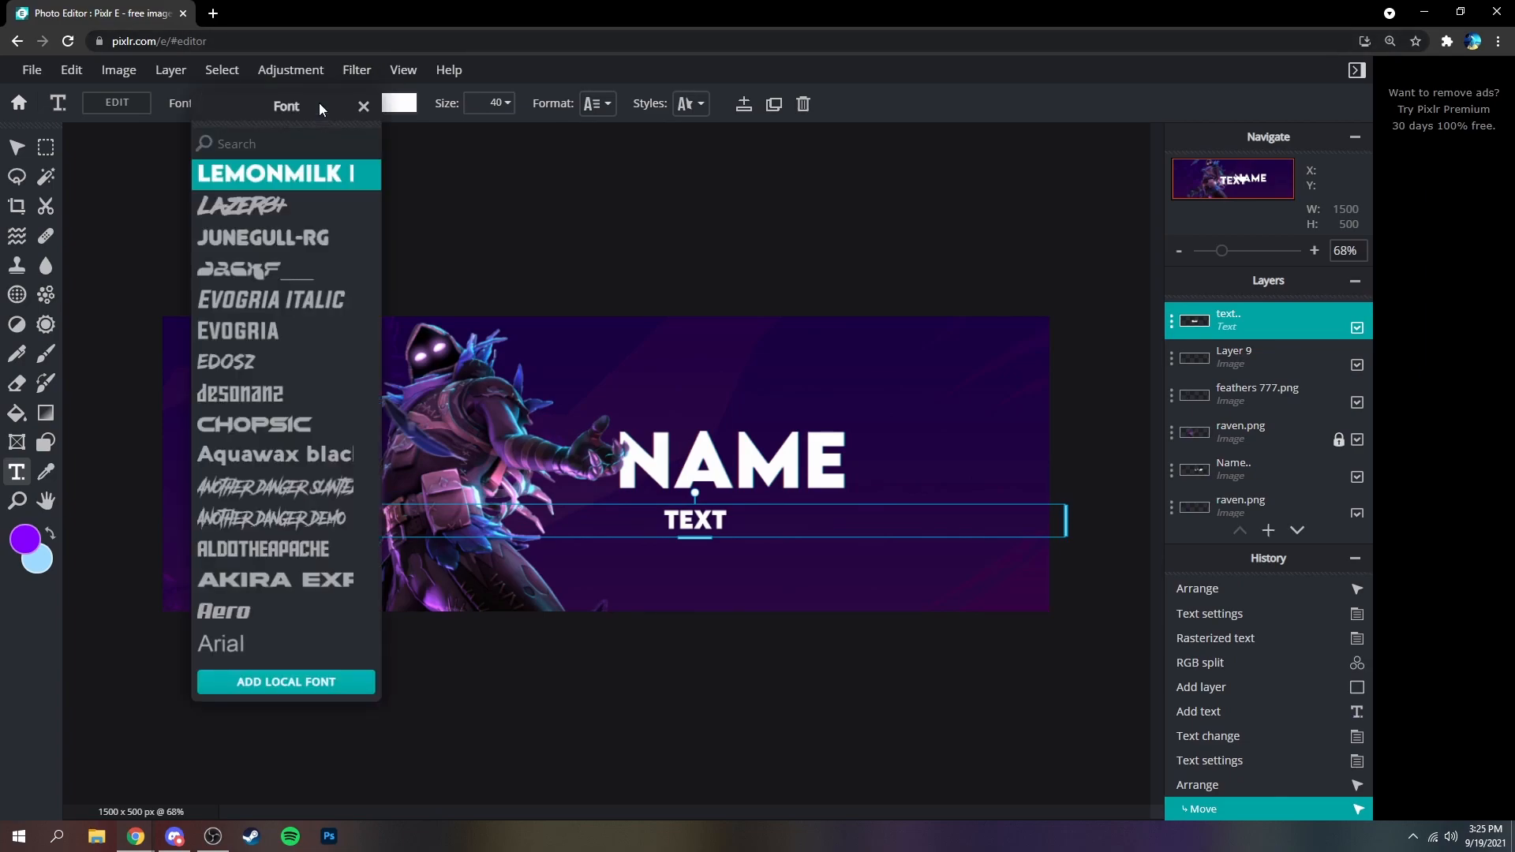
left_click(296, 207)
left_click_drag(864, 520, 1003, 488)
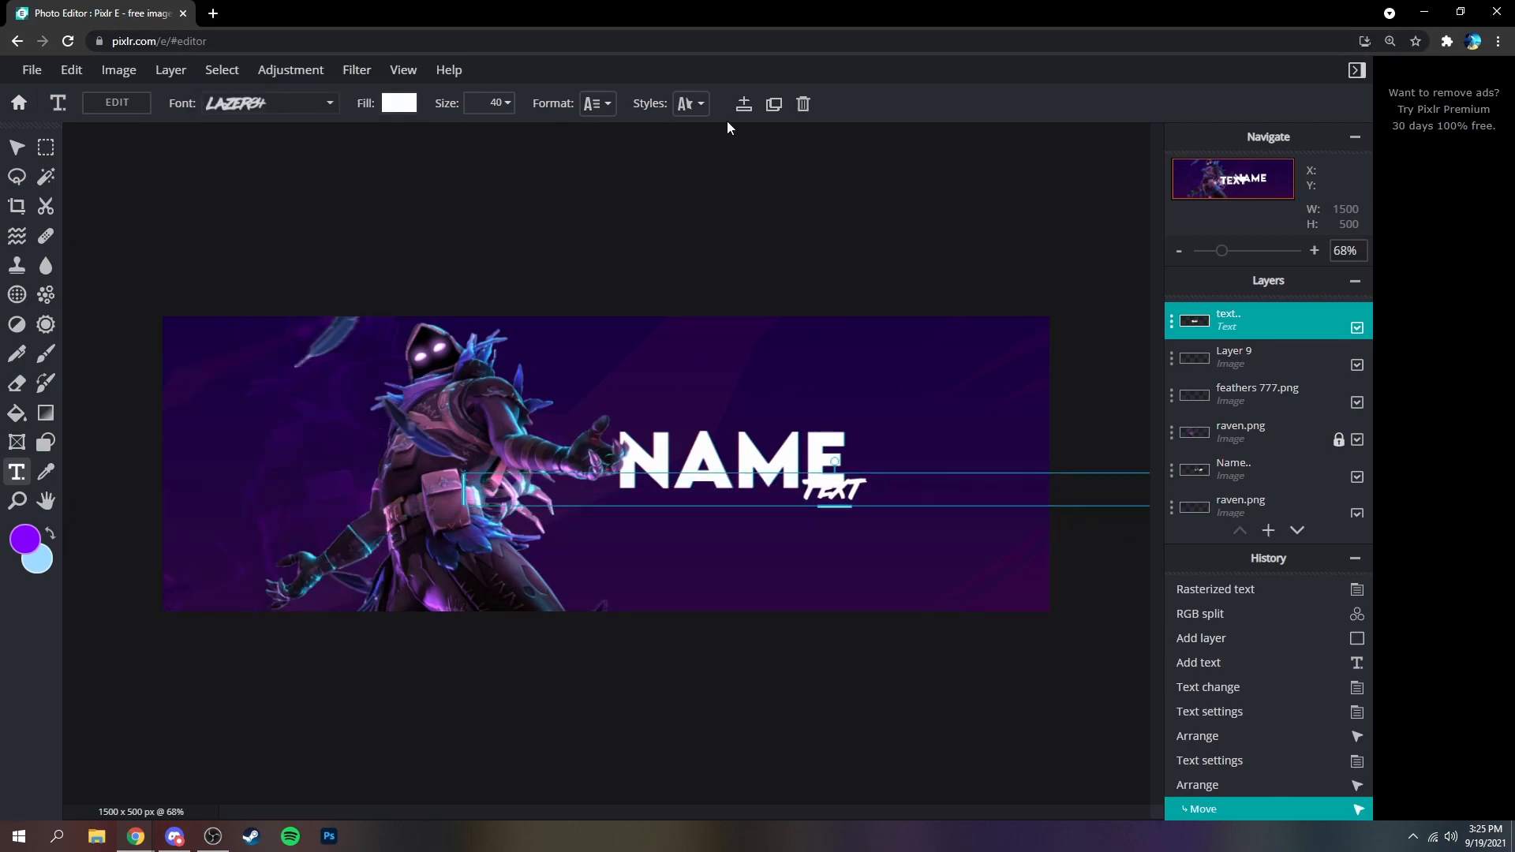
left_click_drag(832, 461, 892, 481)
left_click(1103, 290)
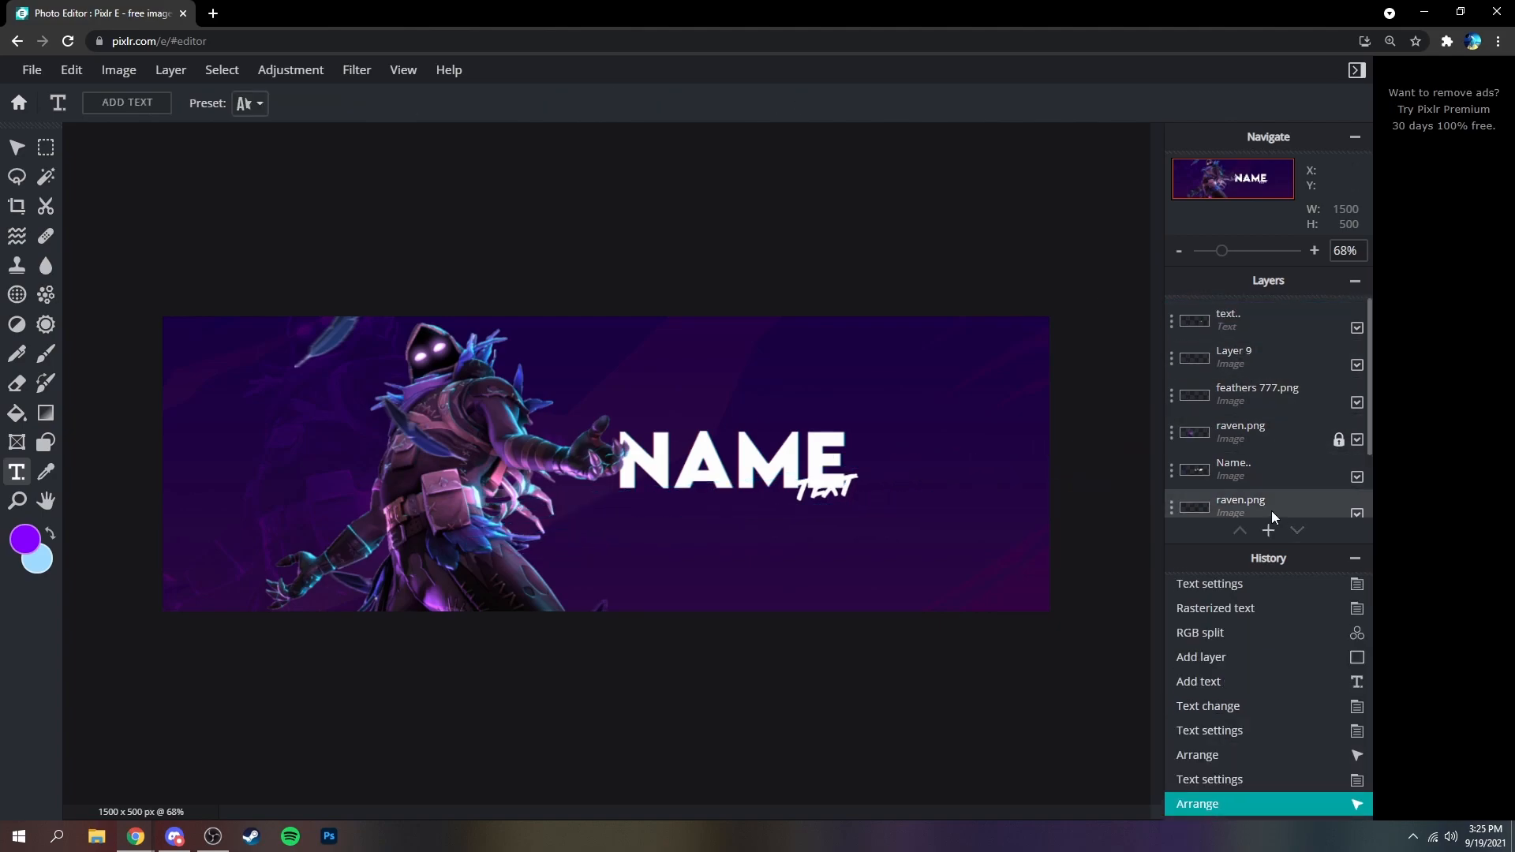
Add an empty layer at the top of the stack and rasterize the small text layer
left_click(1268, 531)
left_click(1342, 507)
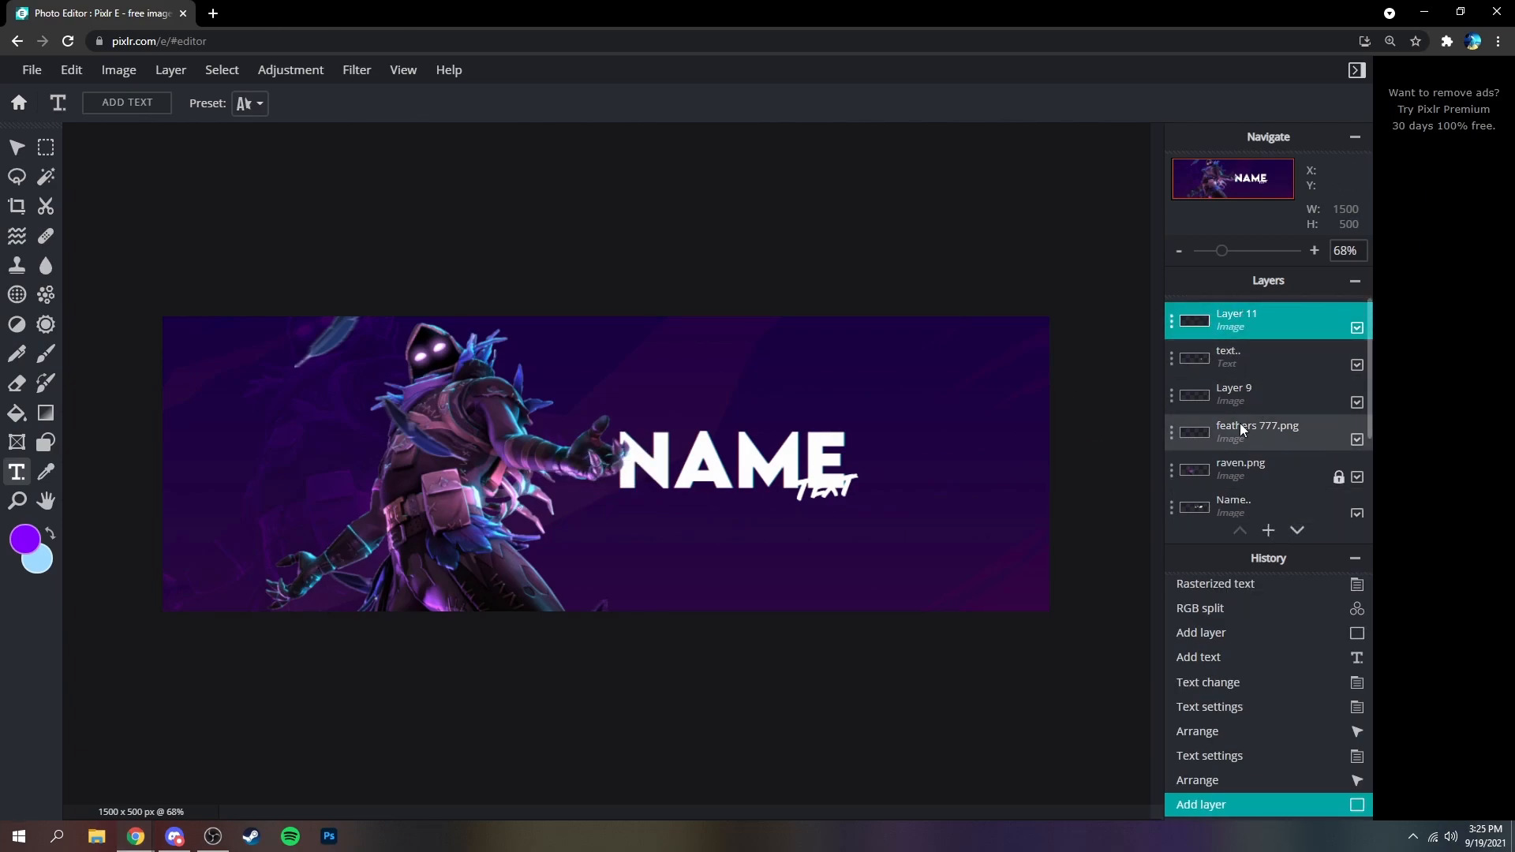
left_click(1238, 352)
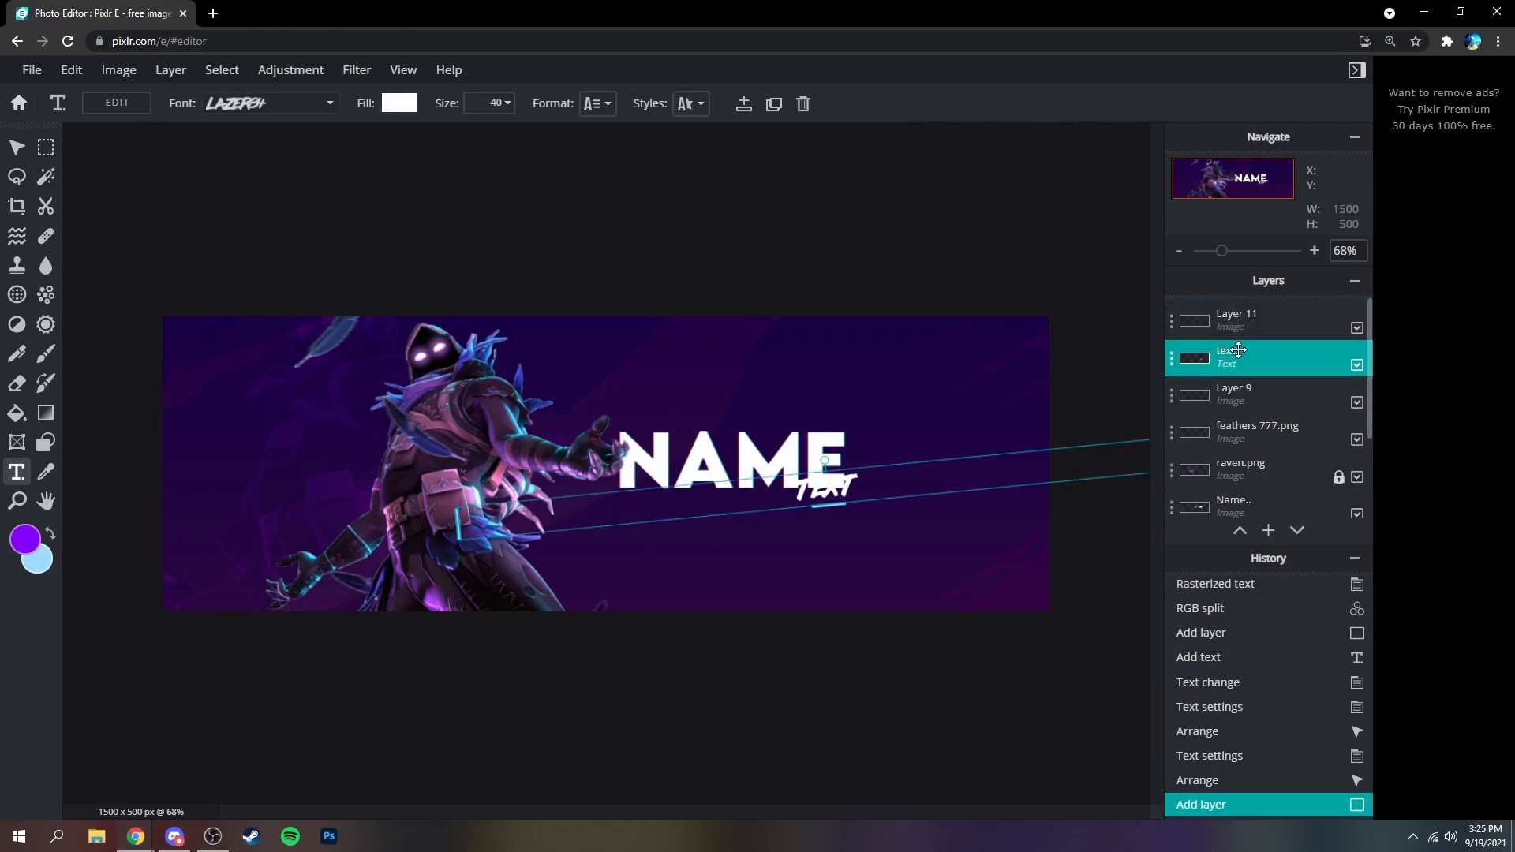
left_click(171, 69)
left_click(197, 246)
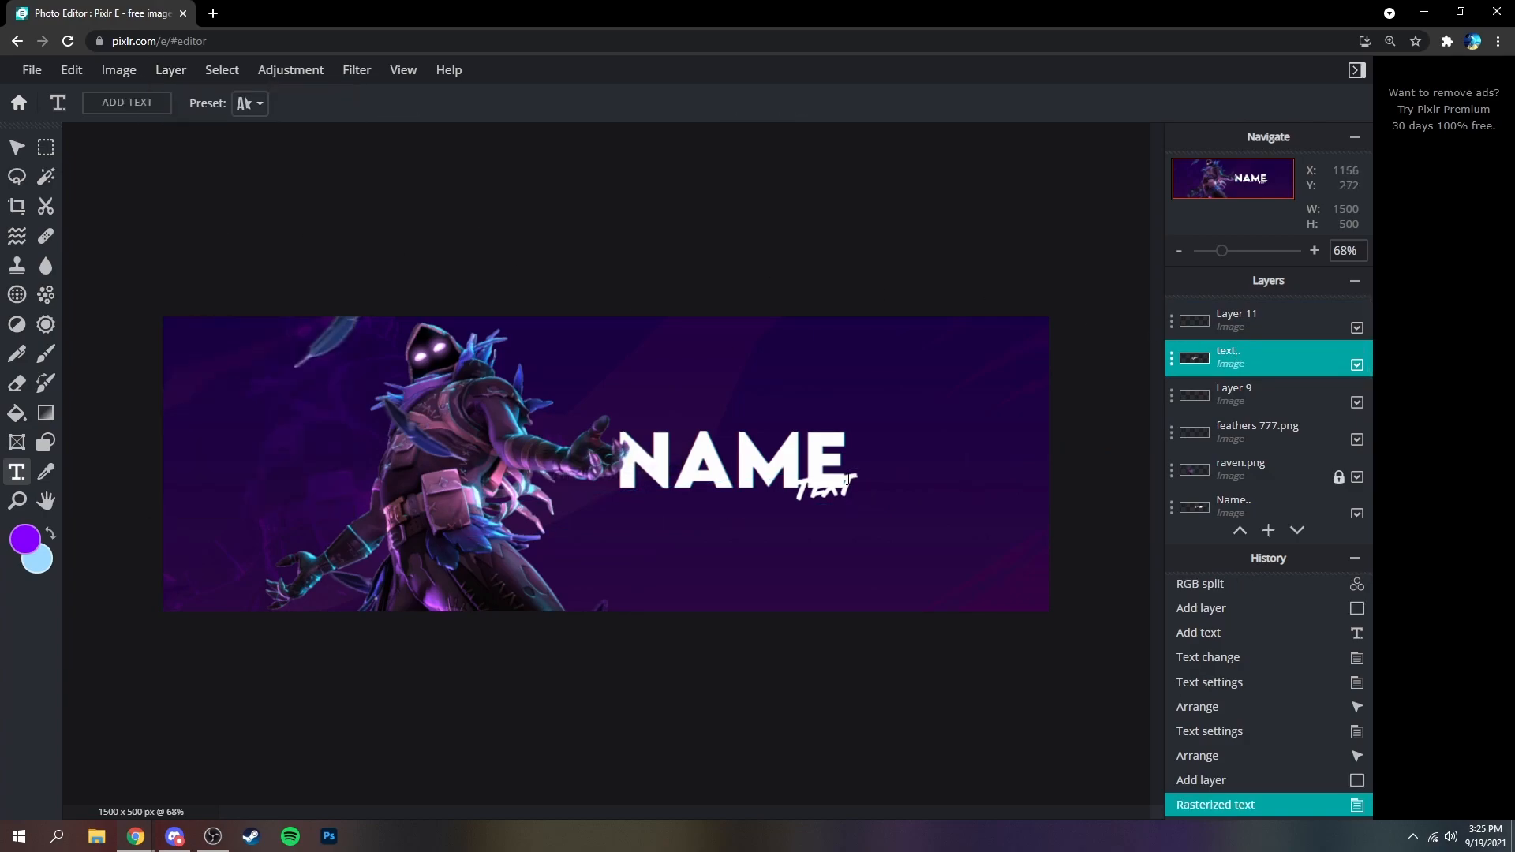
Import the colorful liquid marble image as the top layer and move it over the text to about X 818, Y 70
left_click(1239, 320)
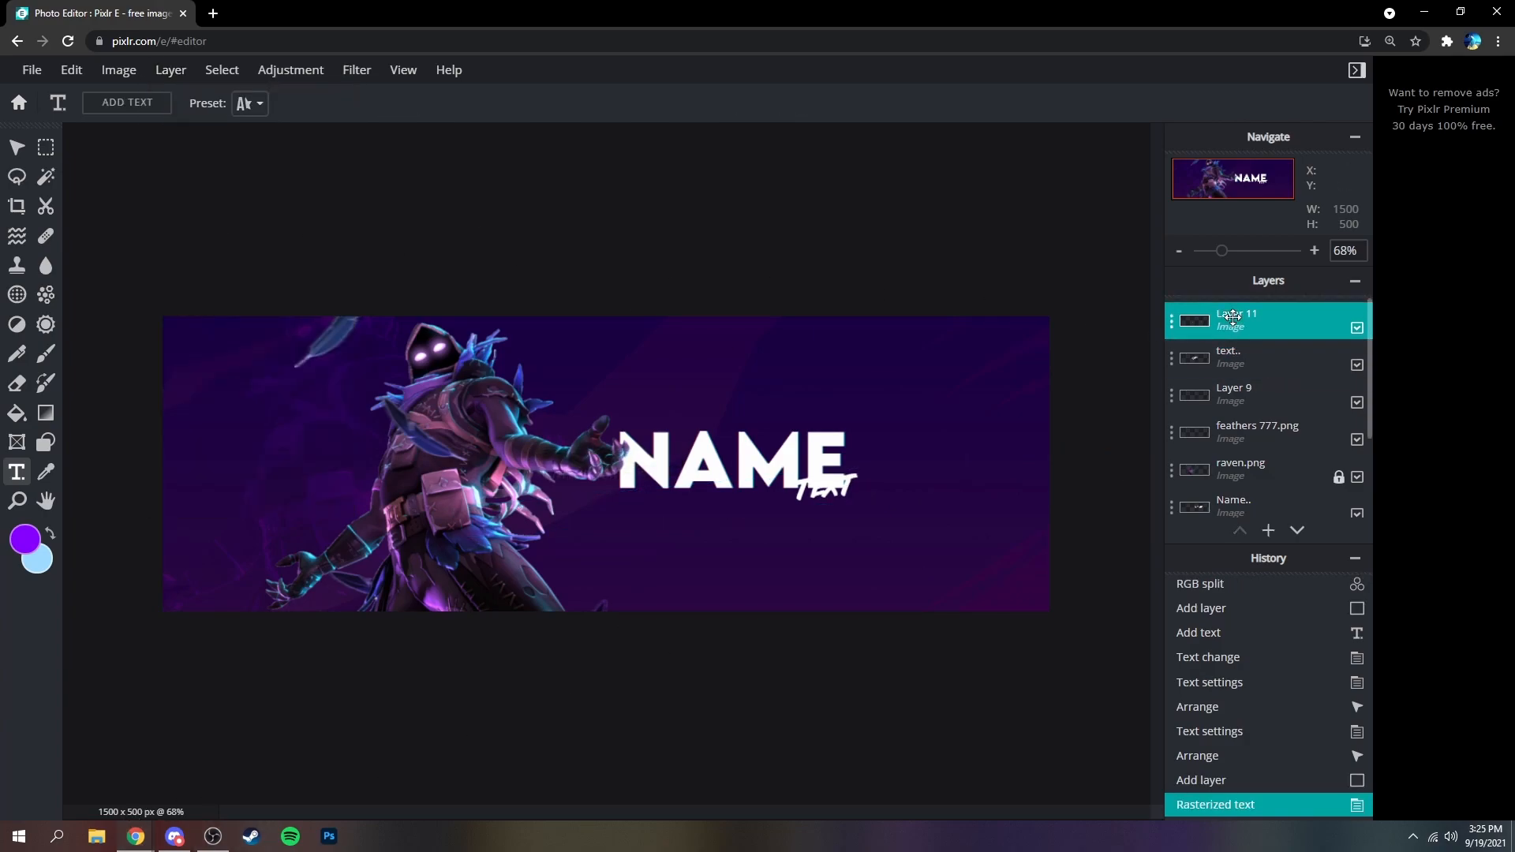
left_click(89, 833)
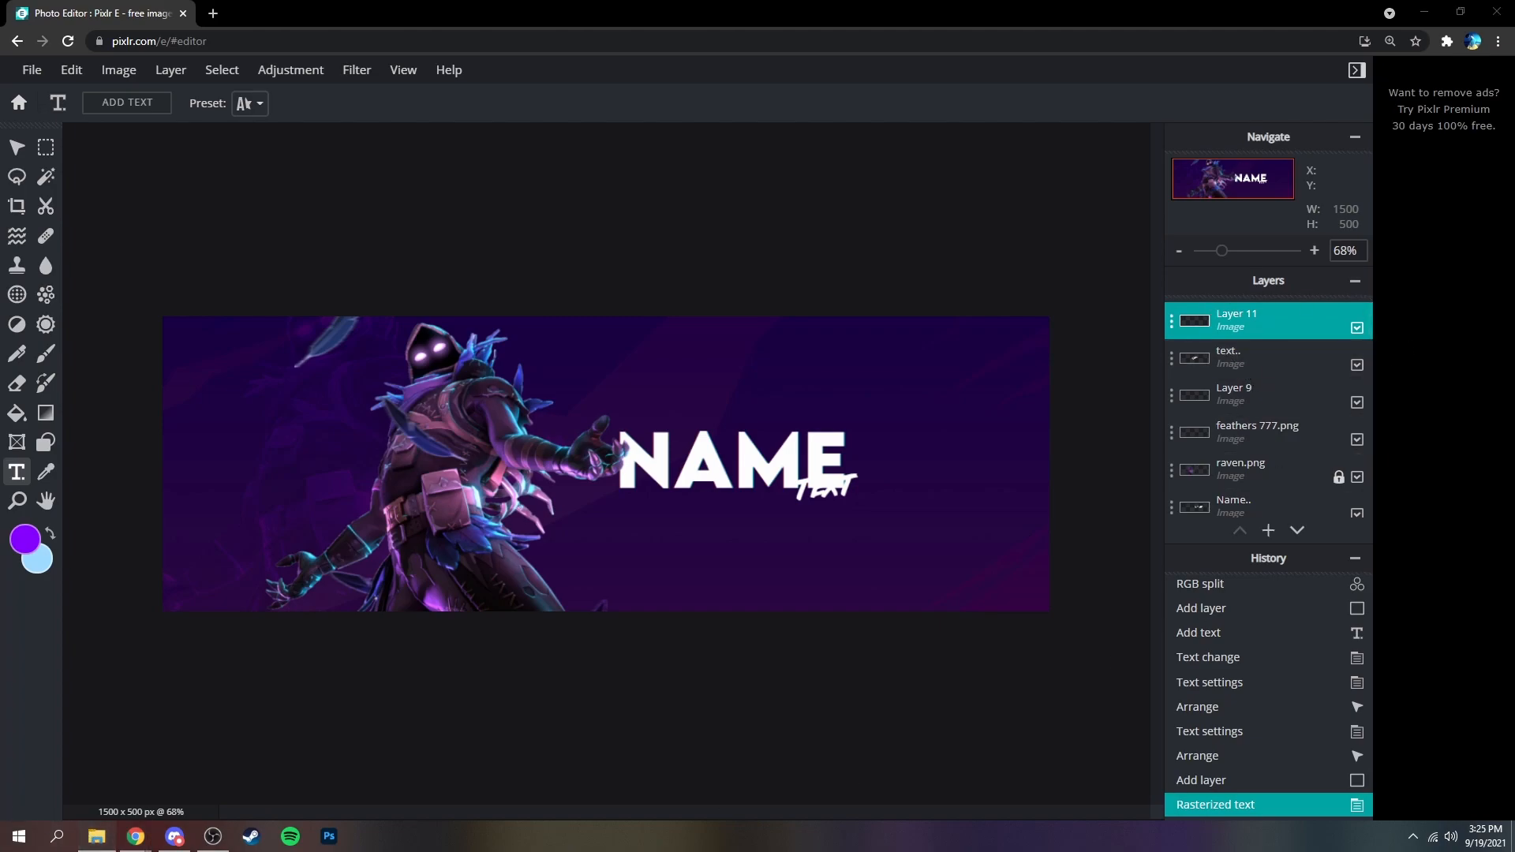
left_click_drag(135, 835, 797, 426)
left_click(1158, 517)
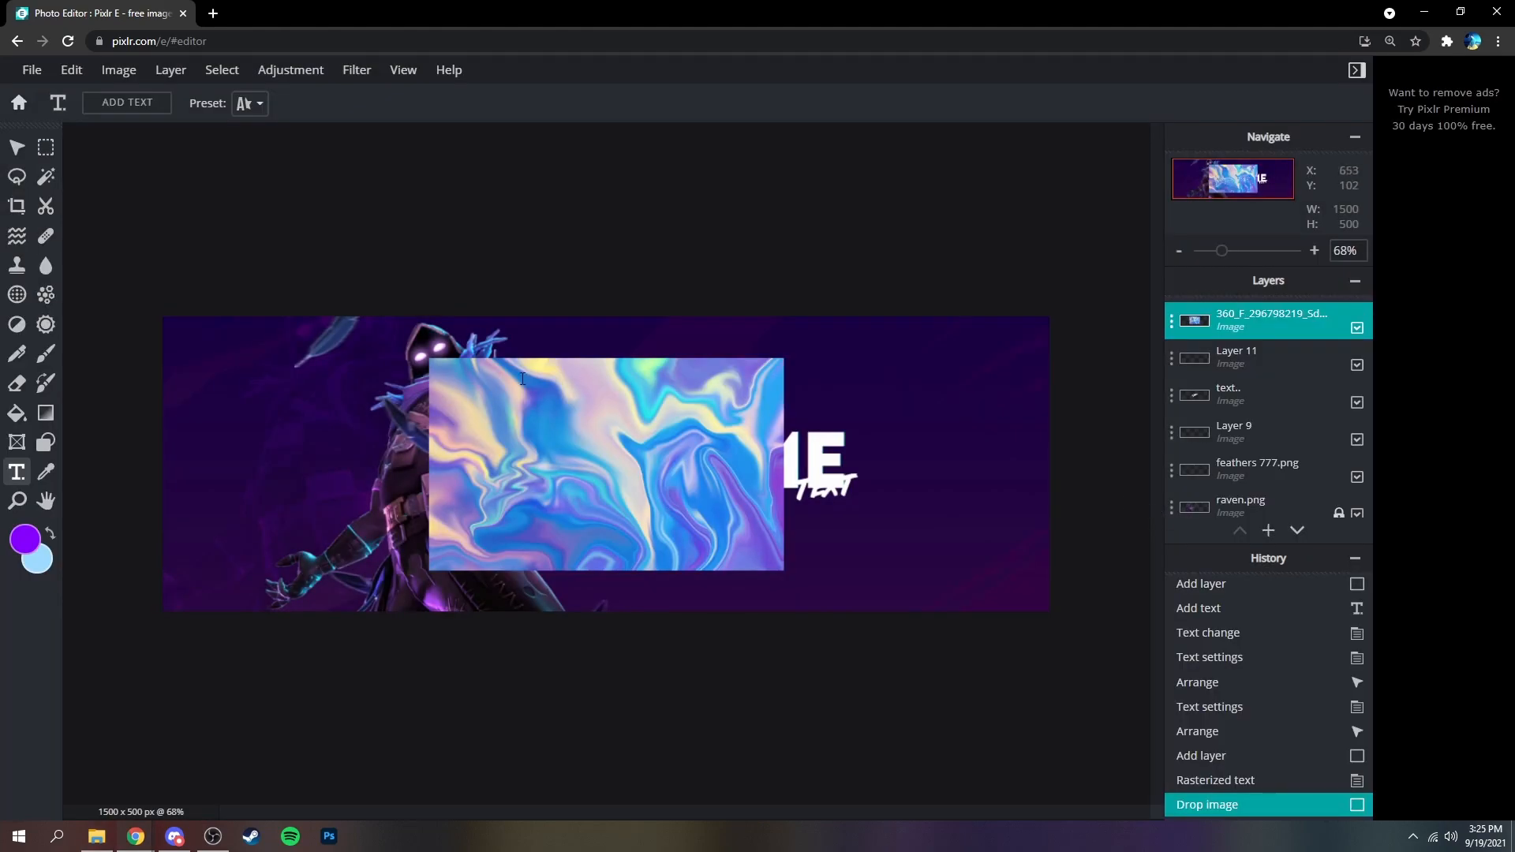
left_click(17, 146)
mouse_move(625, 438)
left_mouse_down()
mouse_move(837, 435)
mouse_move(862, 388)
left_mouse_up()
scroll(860, 389, "up", 2)
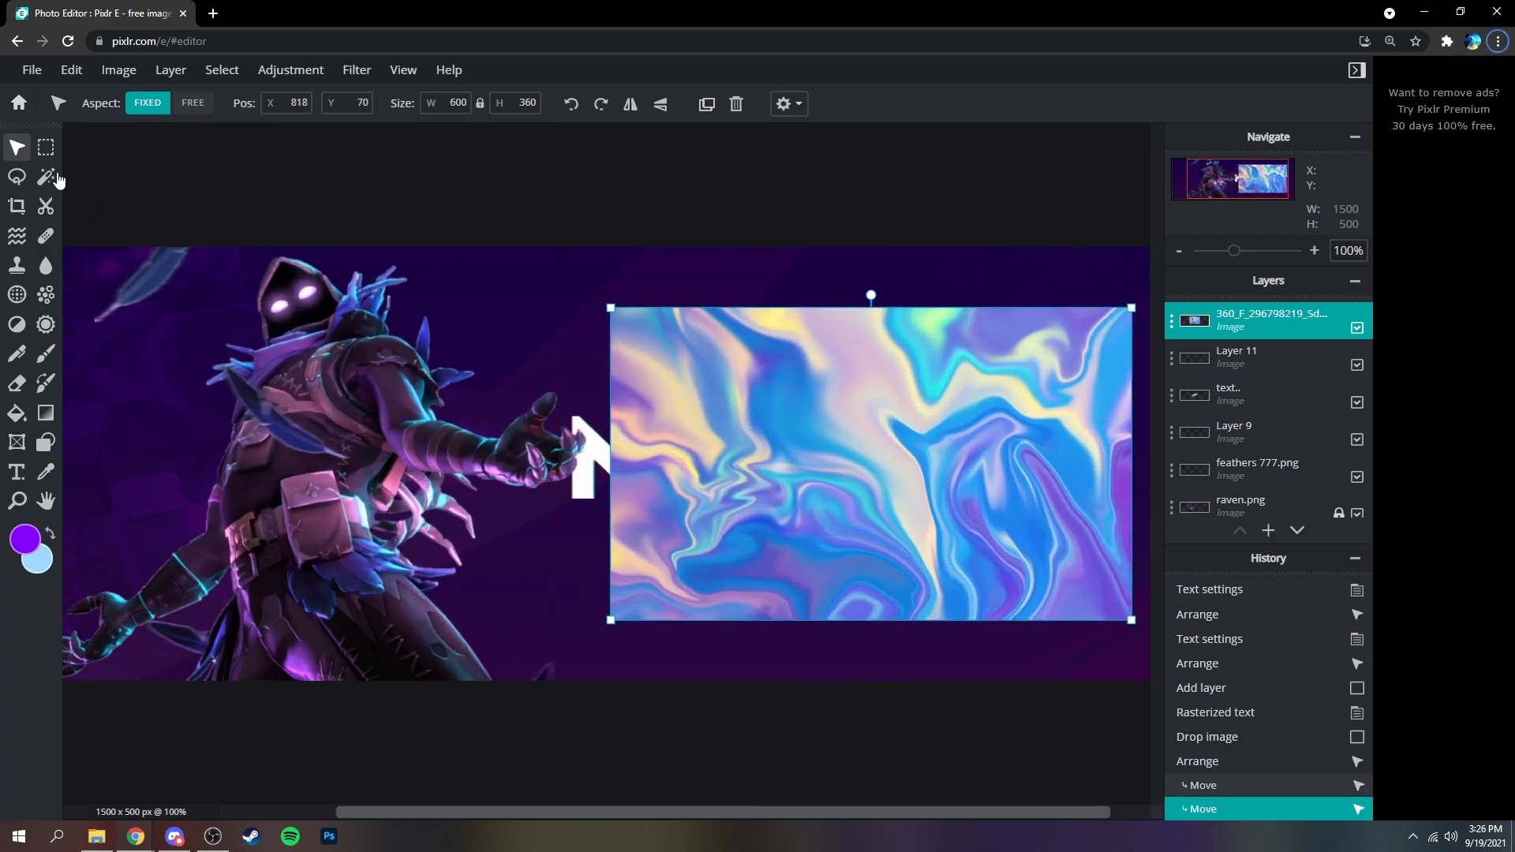
Load the pixels of the small text layer as a selection using the Lasso tool's Select pixels option
left_click(17, 177)
left_click(1194, 394, "ctrl")
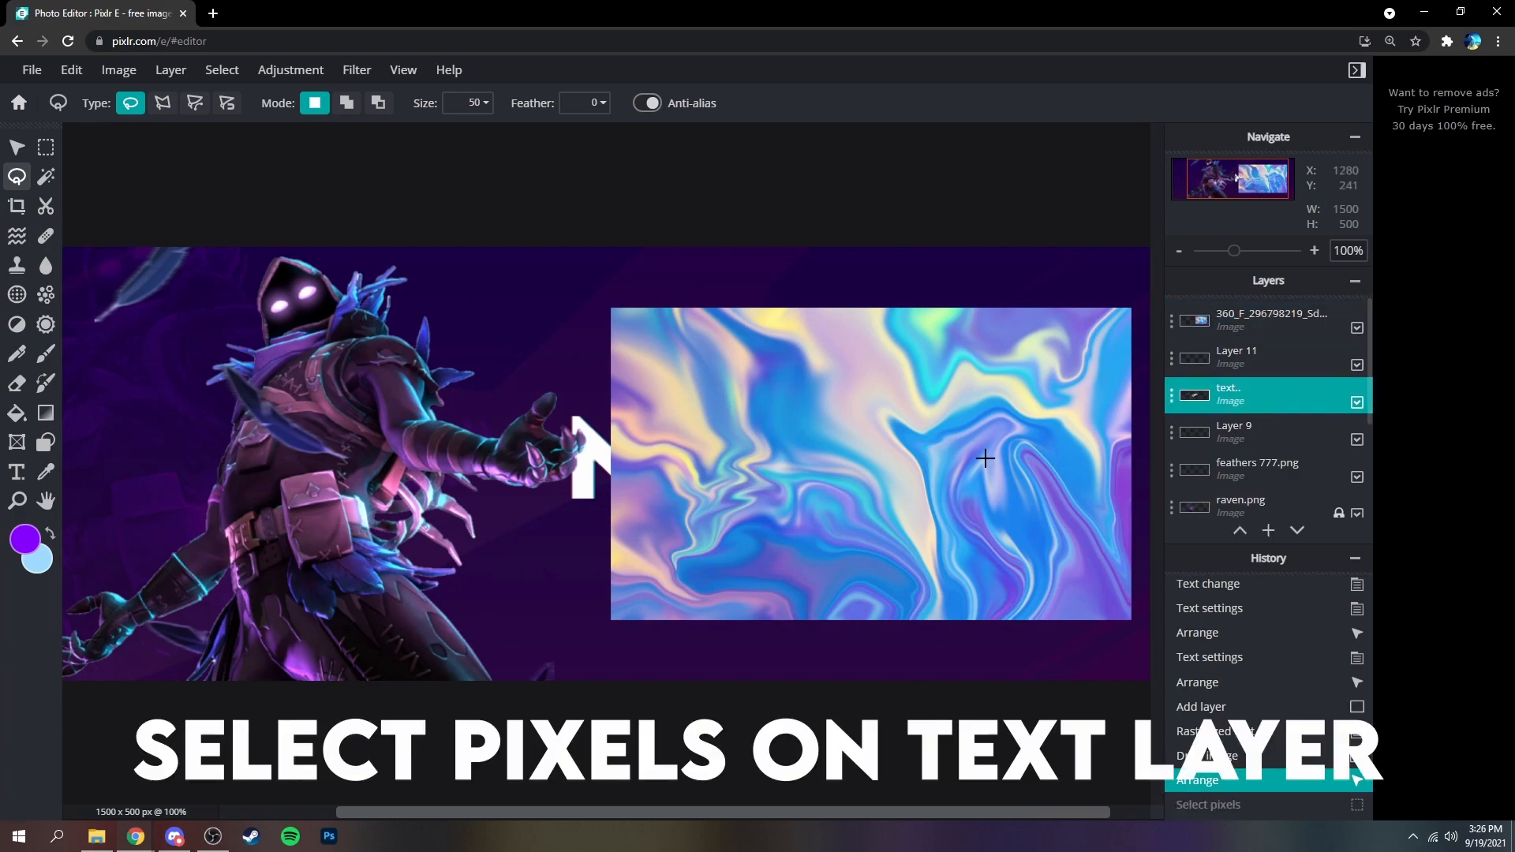
right_click(927, 459)
left_click(942, 501)
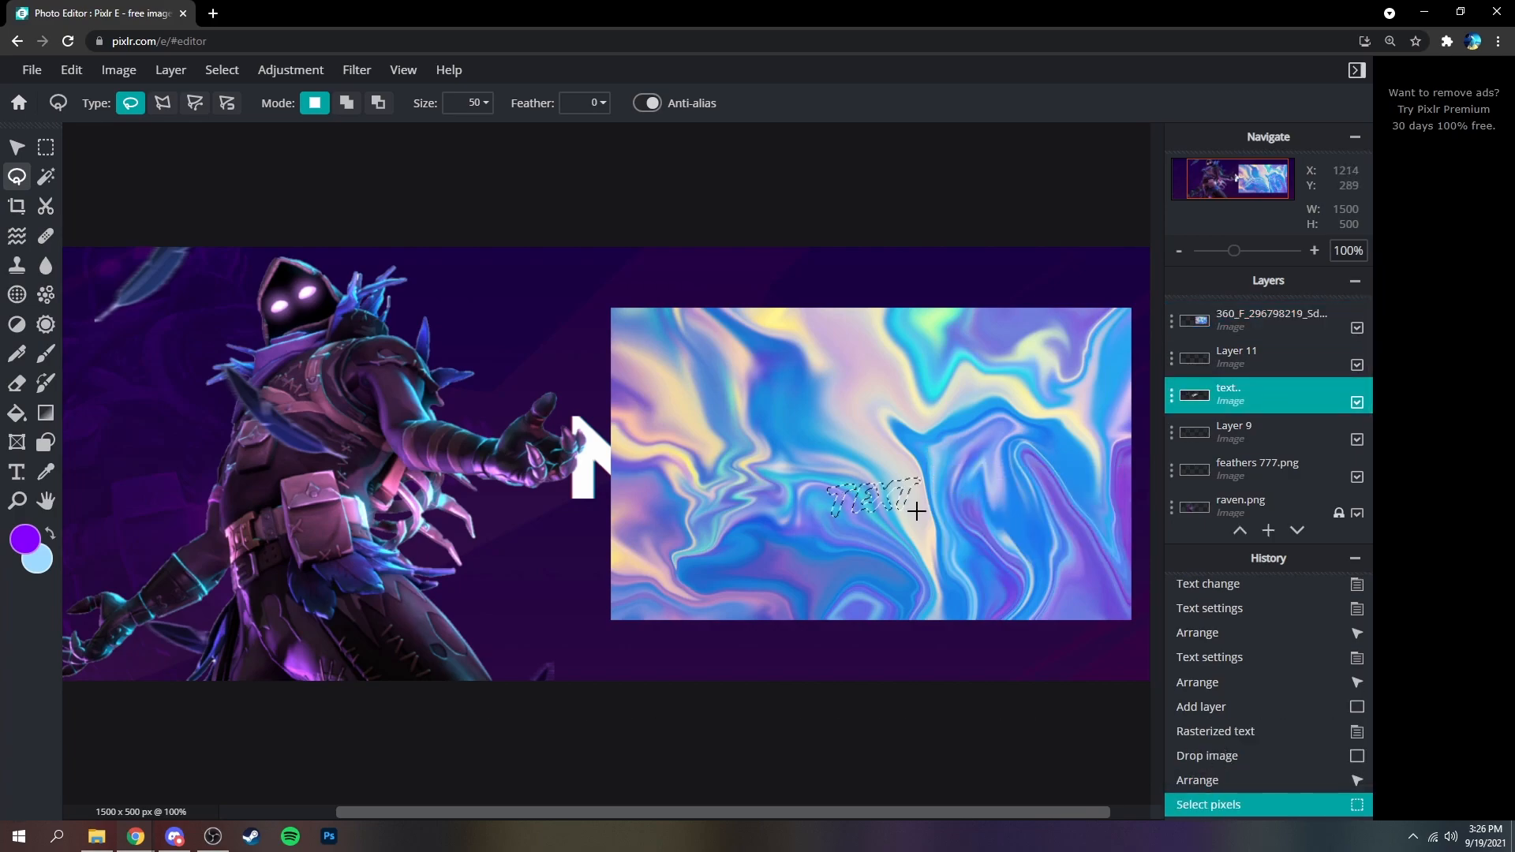
Invert the selection and clear the marble image layer outside the small text's letters
left_click(1217, 320)
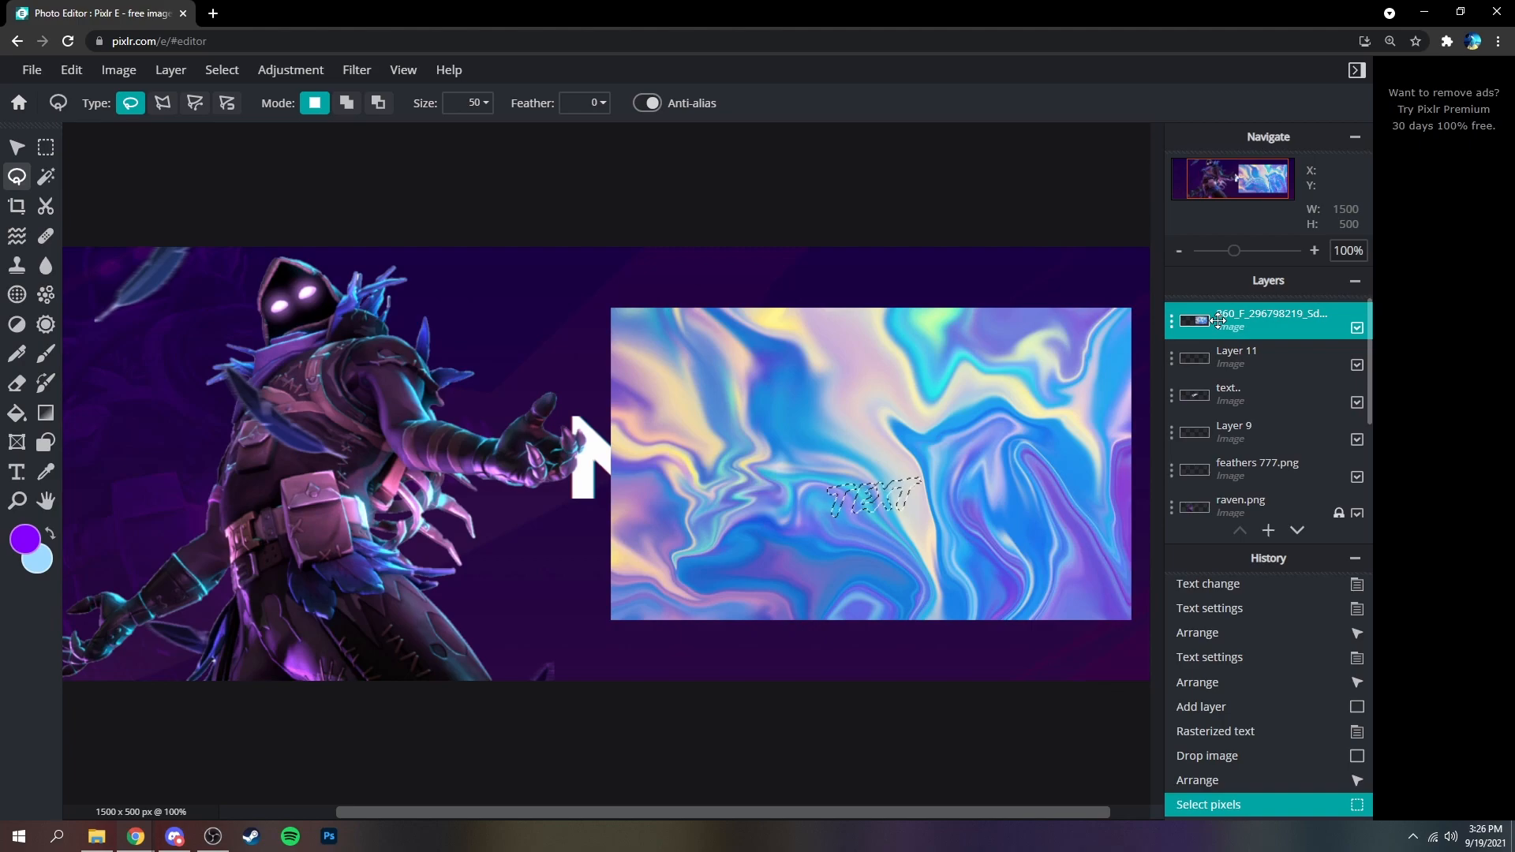
right_click(948, 400)
left_click(1008, 490)
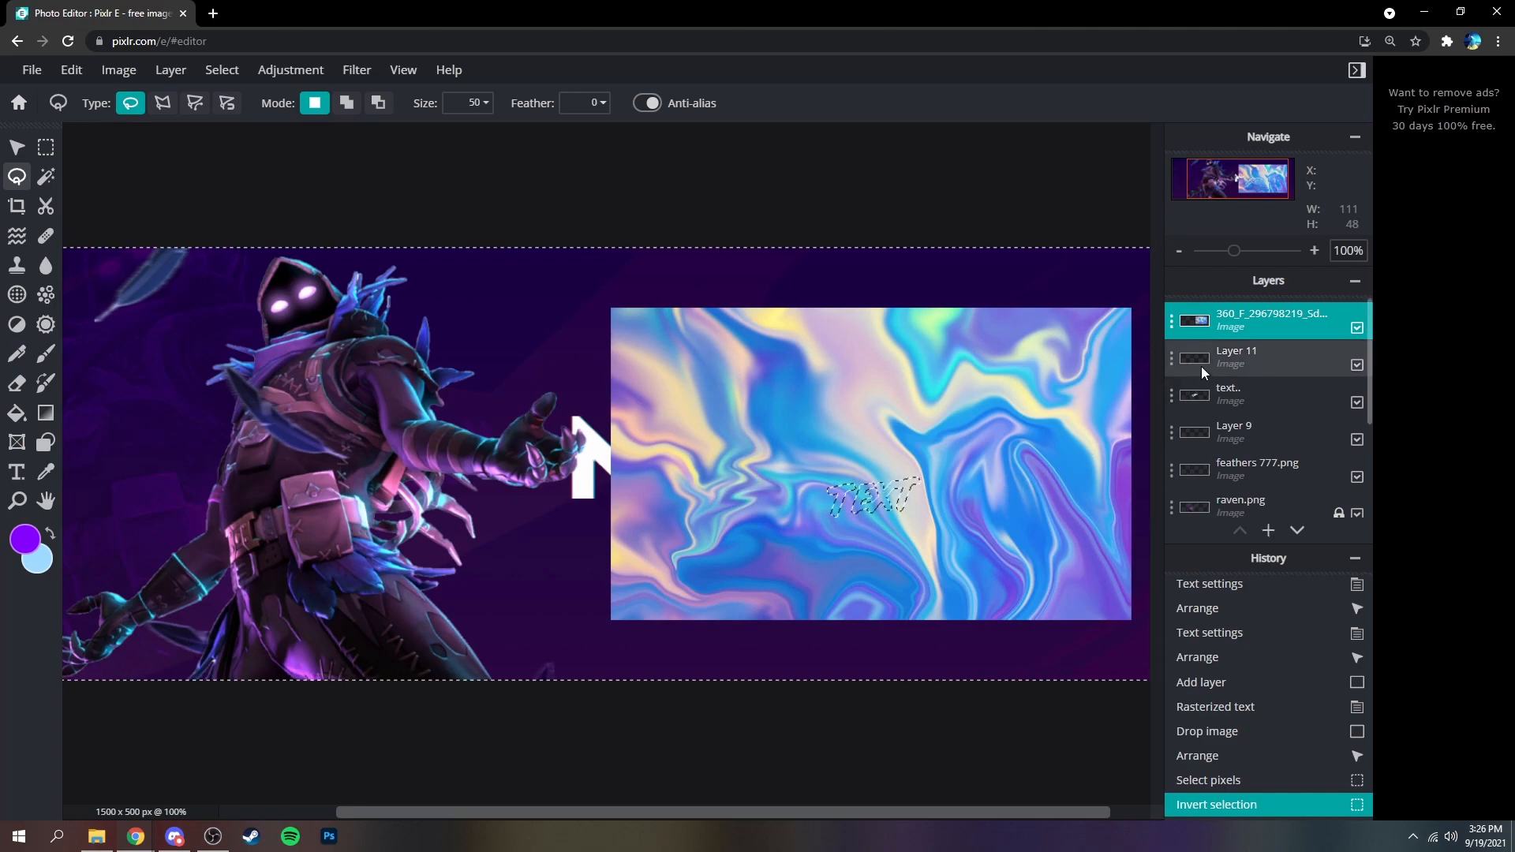
key("Delete")
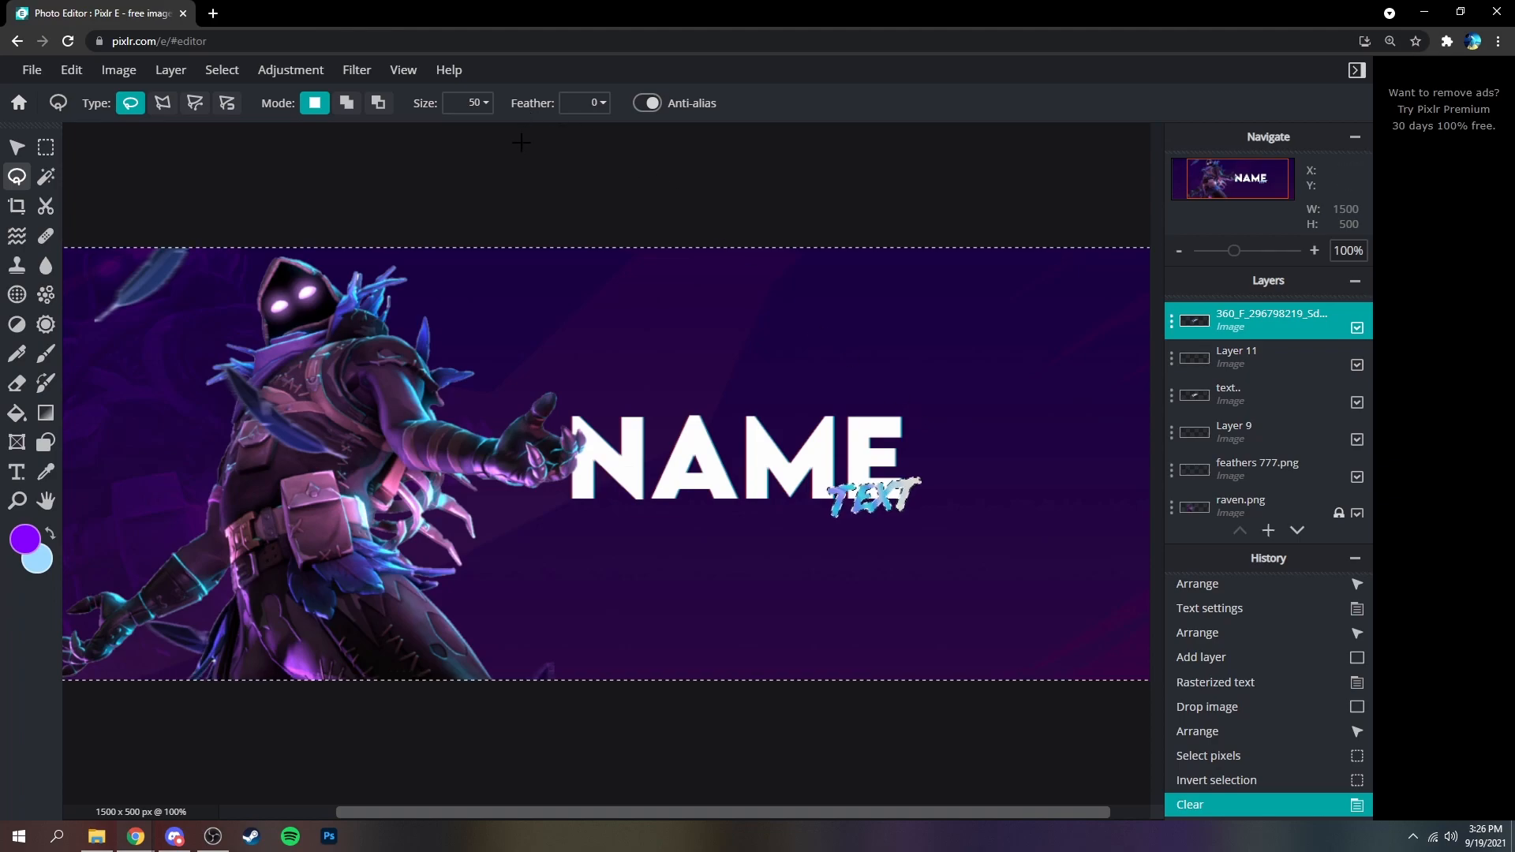
Deselect the selection and delete the empty layer directly below the marble image layer
left_click(223, 71)
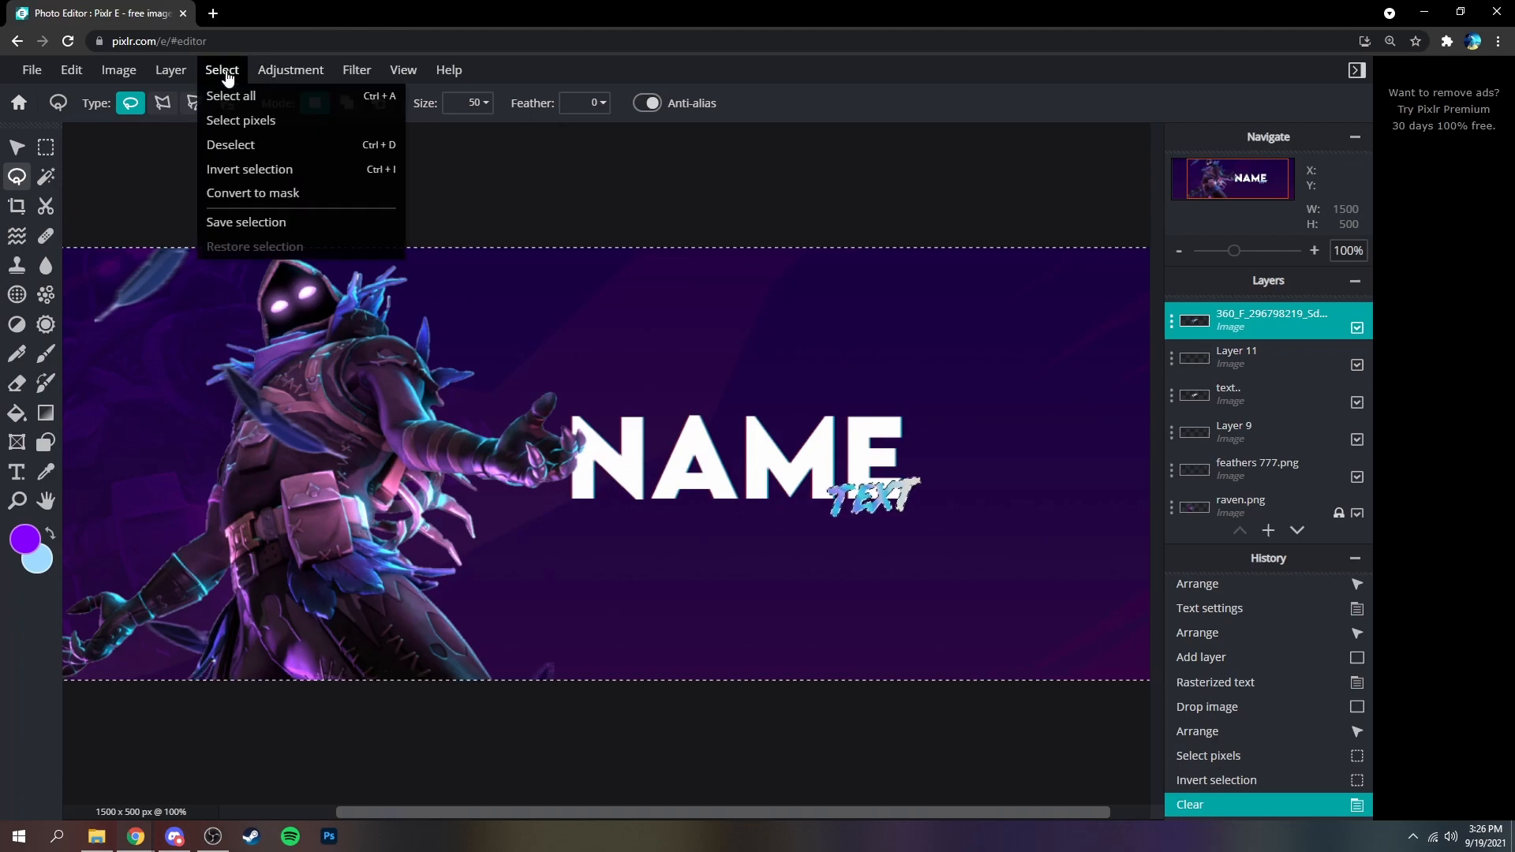
left_click(246, 145)
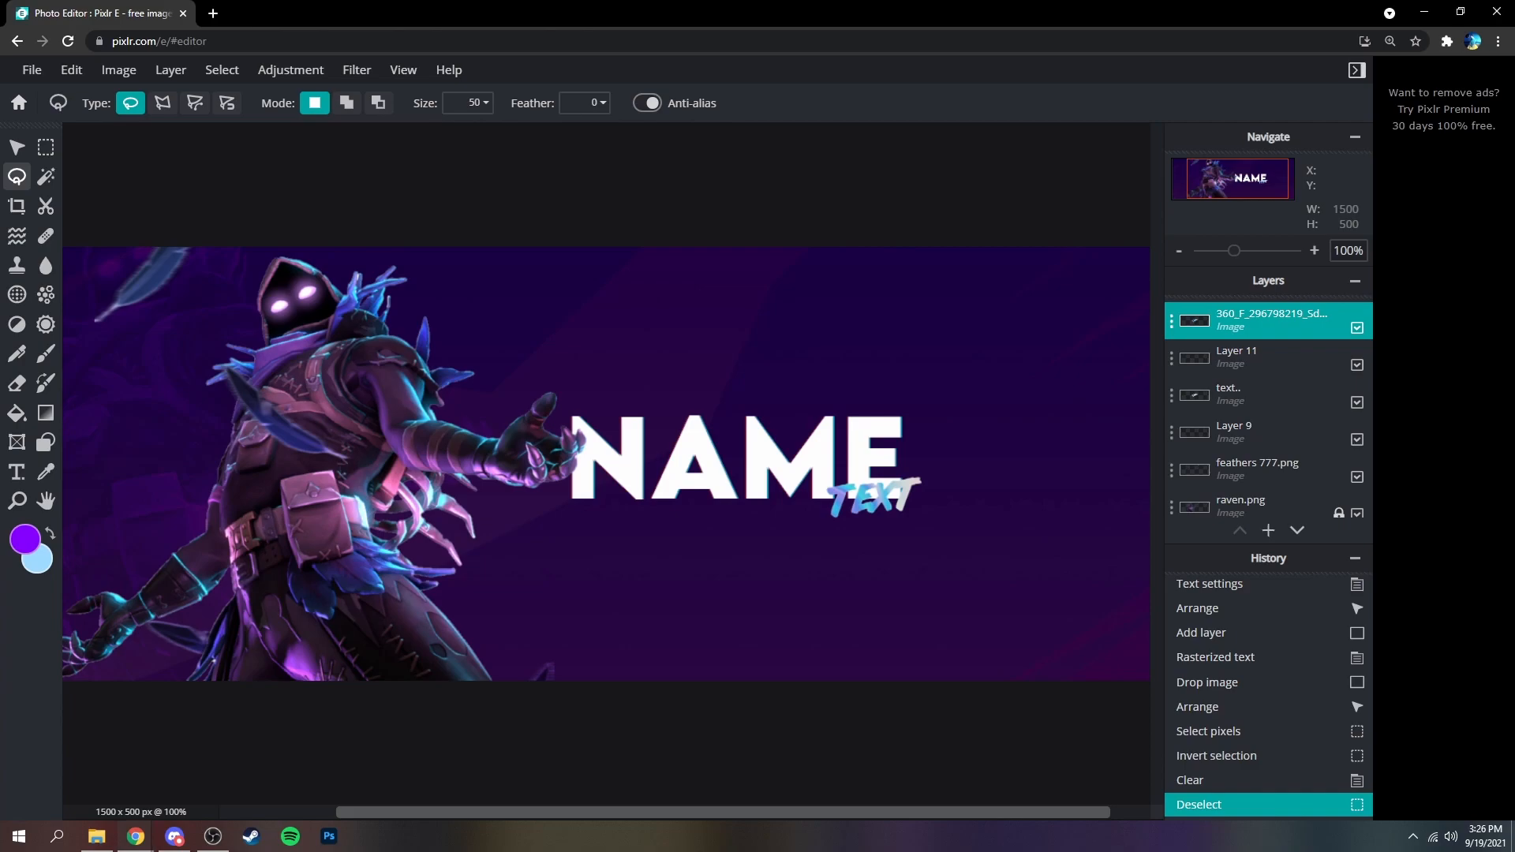
left_click(1251, 358)
key("Delete")
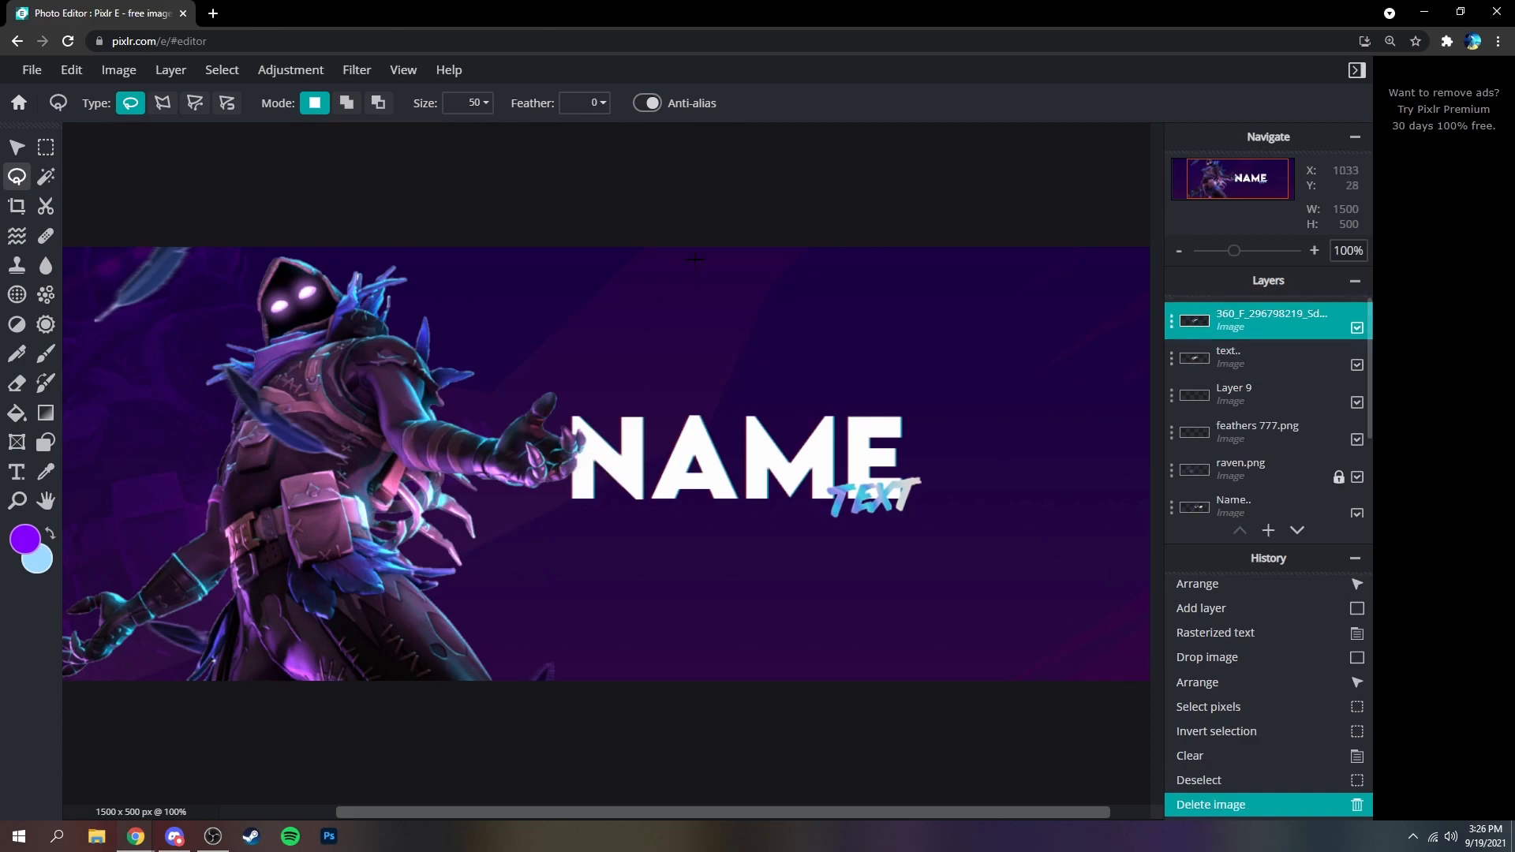
Colorize the marble texture on the small text with hue 96, saturation 100 and lightness -46
left_click(290, 69)
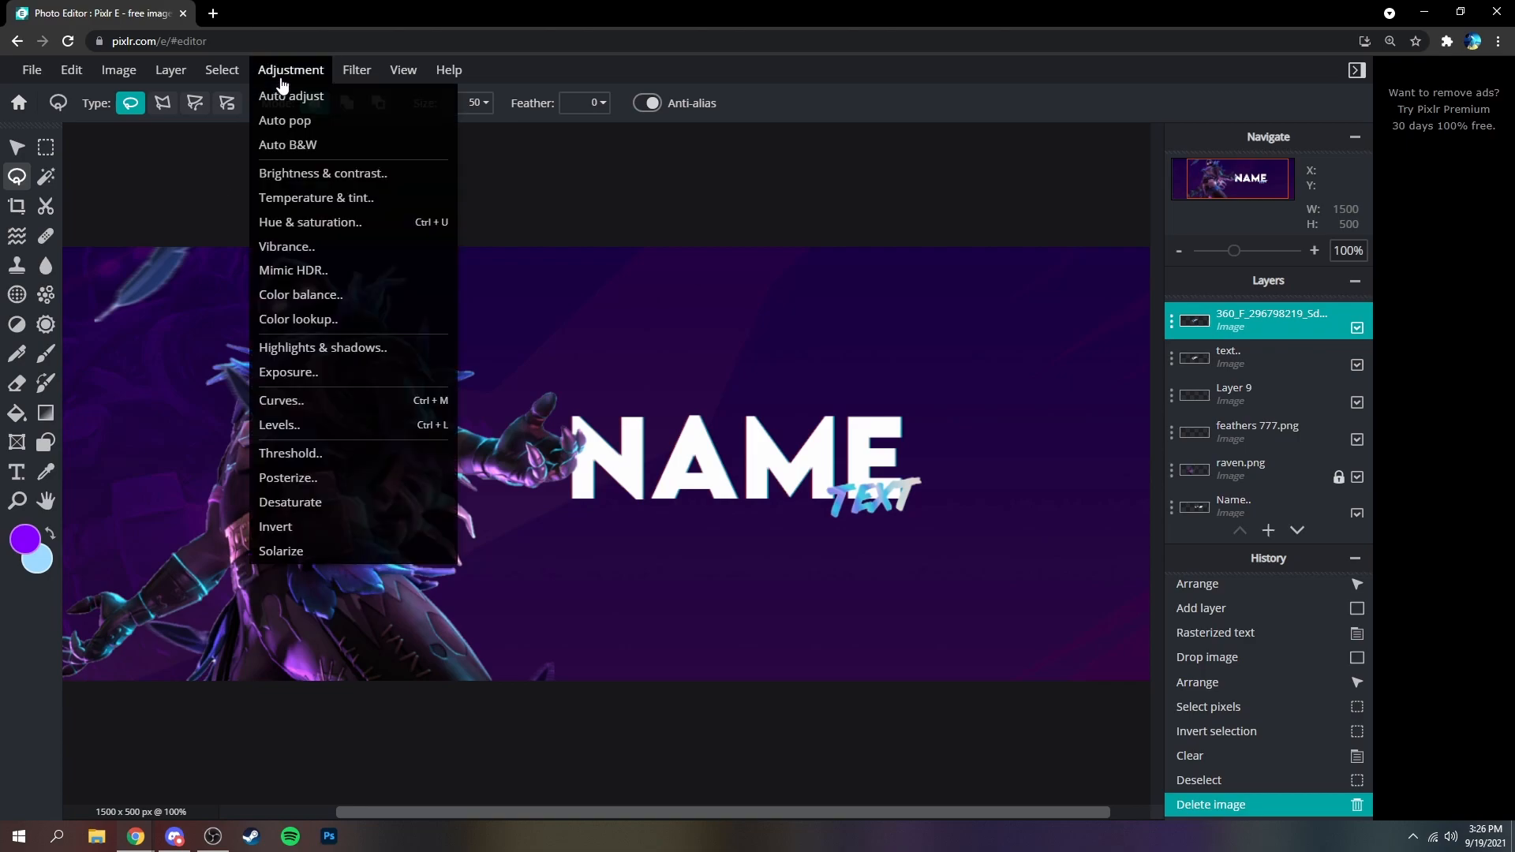
left_click(329, 229)
left_click(1222, 671)
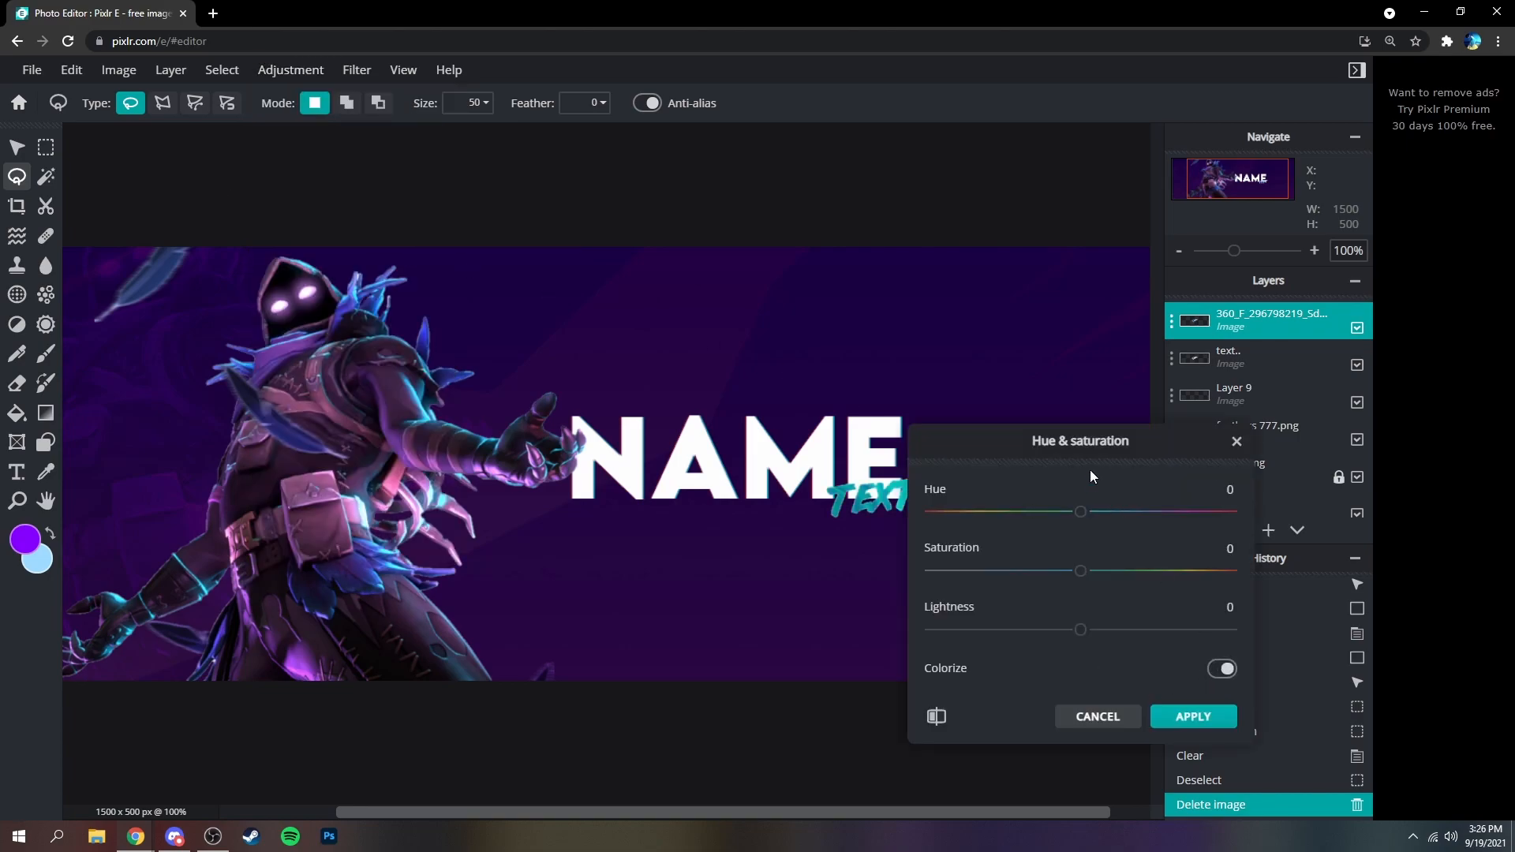
left_click_drag(1080, 448, 1142, 341)
left_click_drag(1142, 404, 1219, 409)
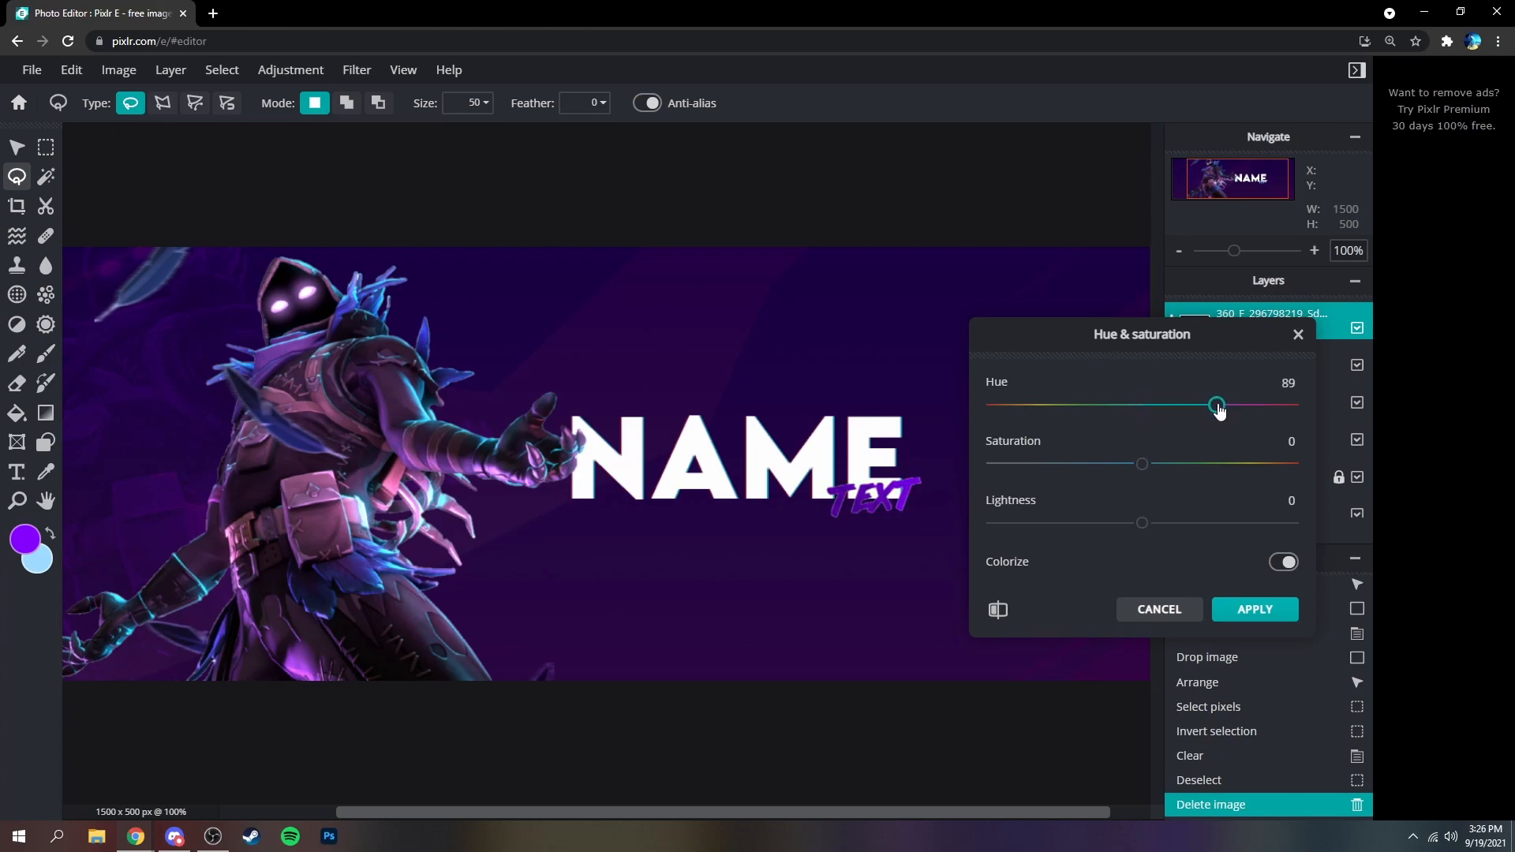
mouse_move(1130, 464)
left_mouse_down()
mouse_move(1086, 464)
mouse_move(1142, 454)
left_mouse_up()
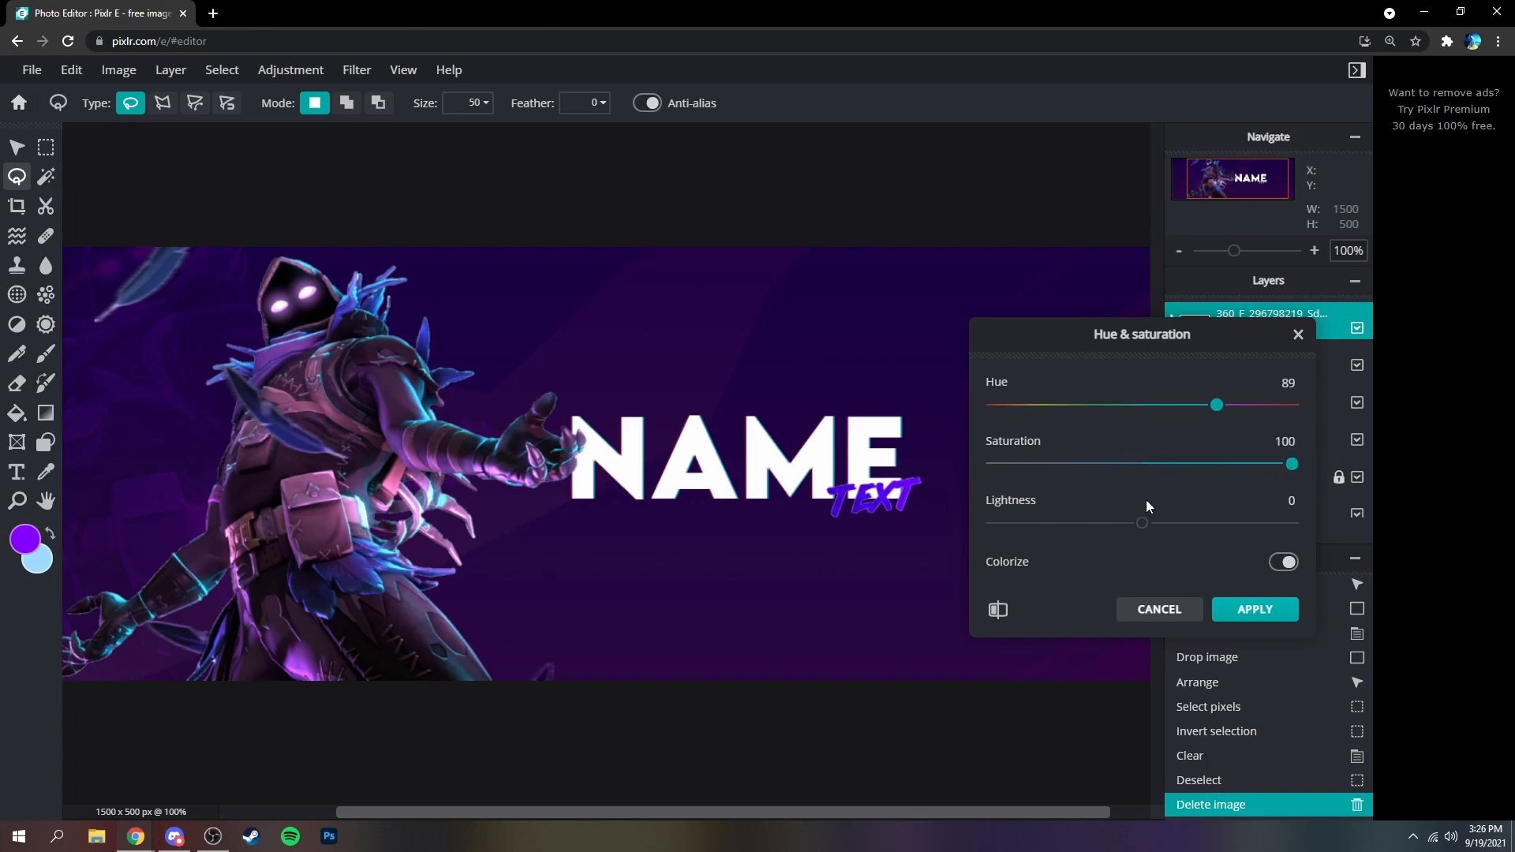
left_click_drag(1143, 525, 1102, 527)
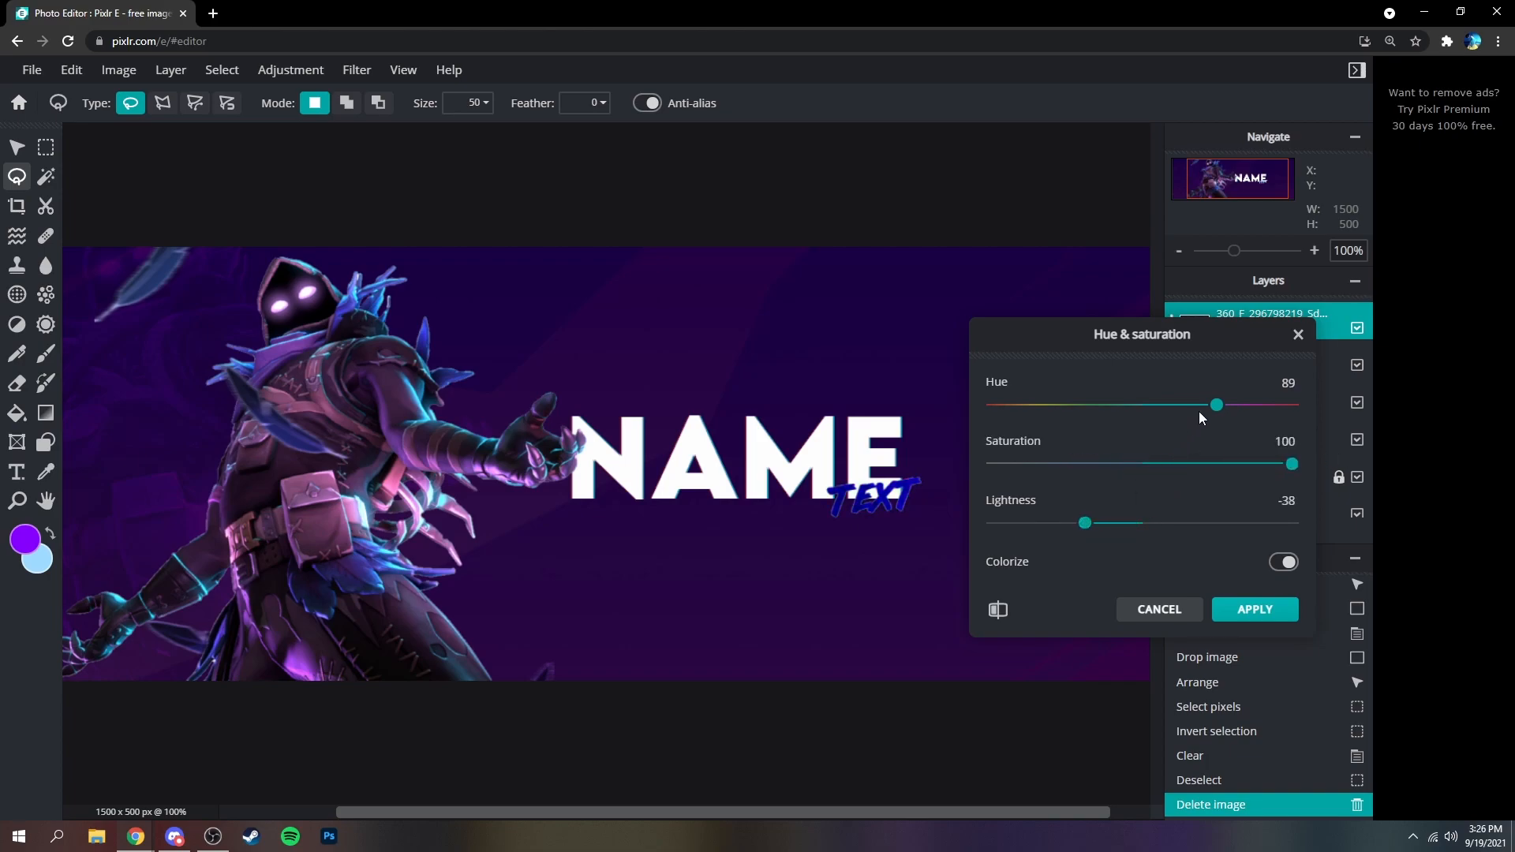
mouse_move(1214, 412)
left_mouse_down()
mouse_move(1185, 409)
mouse_move(1225, 409)
left_mouse_up()
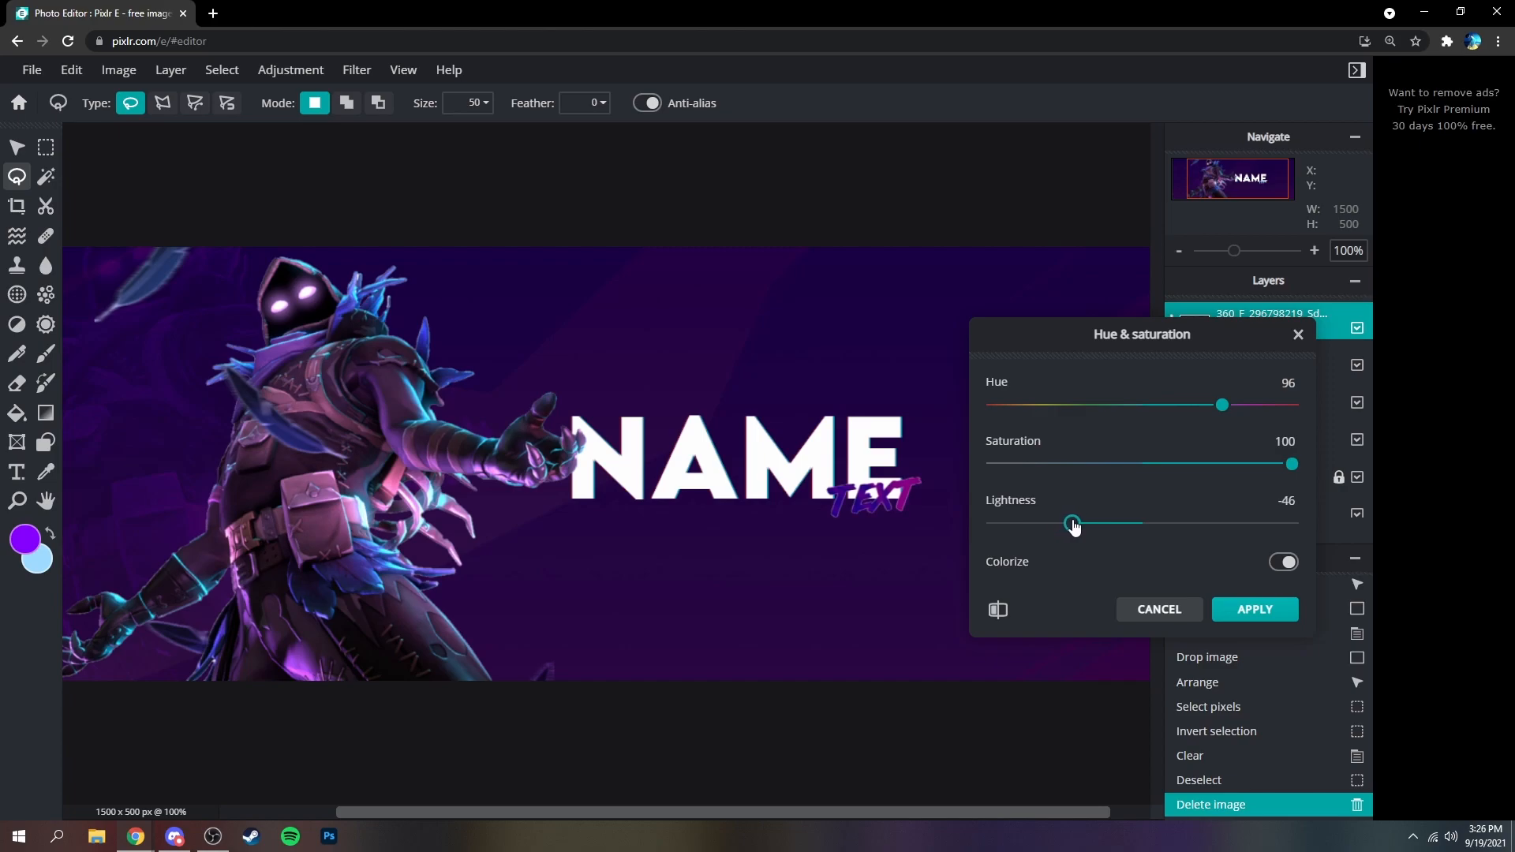
left_click(1249, 613)
Add an empty layer on top of the stack and set up a very soft 800 px brush
scroll(863, 493, "down", 3)
scroll(836, 532, "up", 3)
scroll(836, 533, "down", 3)
left_click(1268, 531)
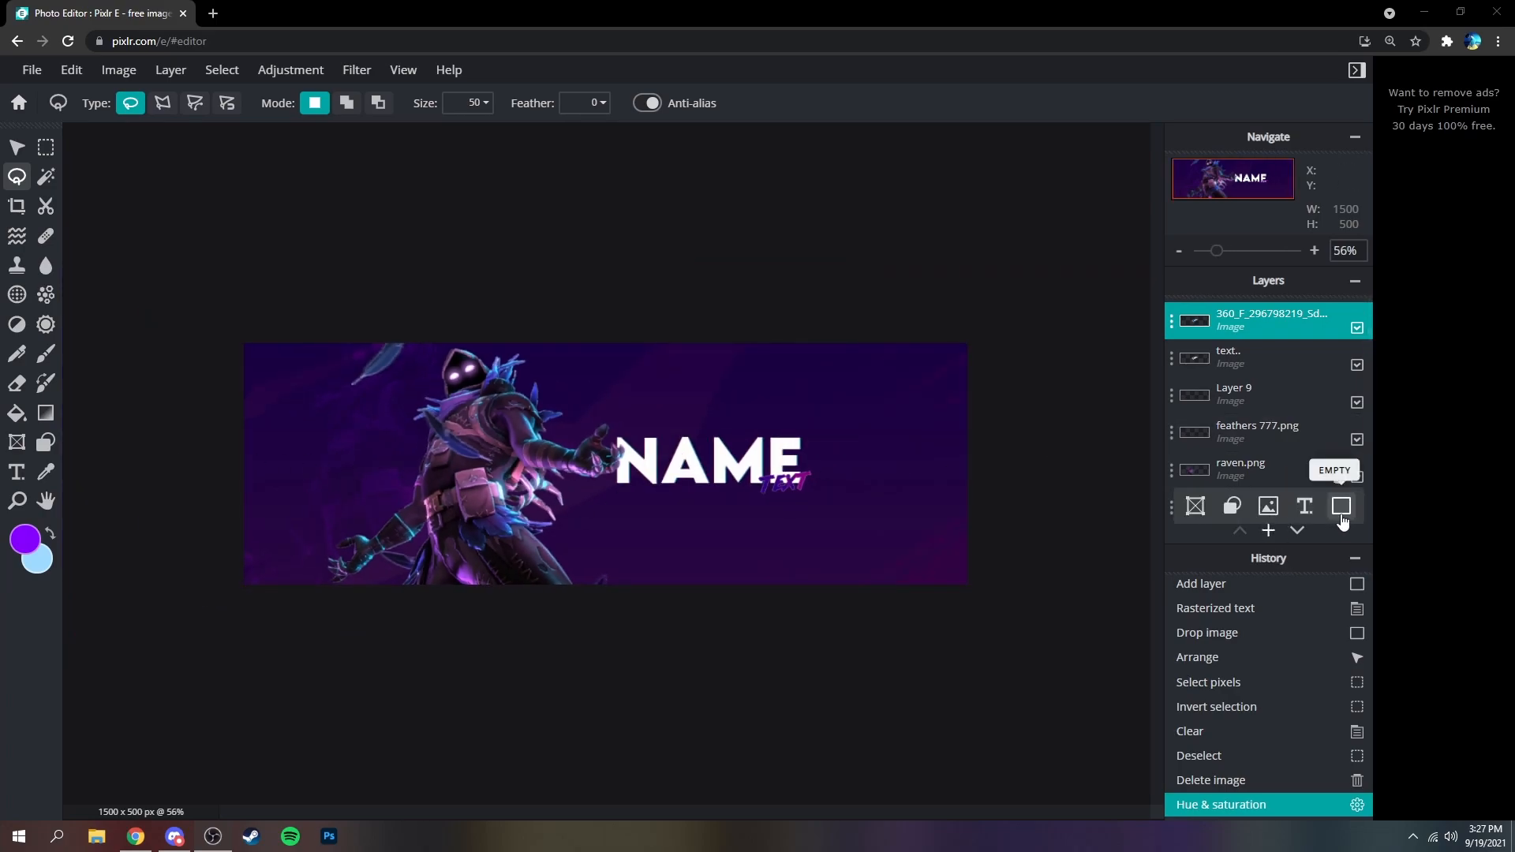
left_click(1342, 507)
left_click(45, 354)
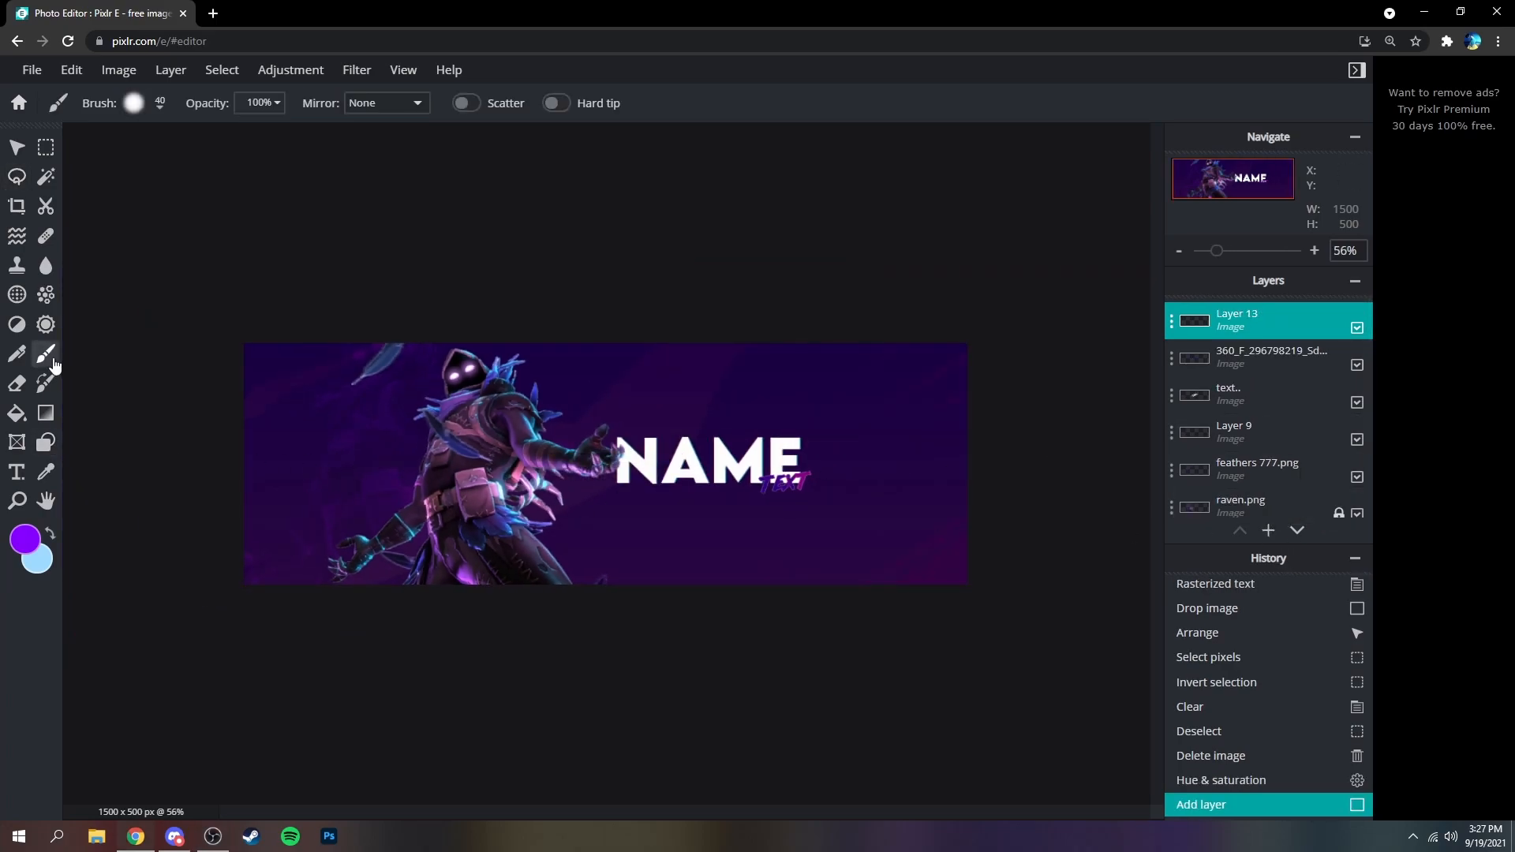
left_click(160, 103)
mouse_move(229, 164)
left_mouse_down()
mouse_move(302, 180)
mouse_move(237, 192)
mouse_move(265, 191)
left_mouse_up()
left_click_drag(172, 213, 319, 225)
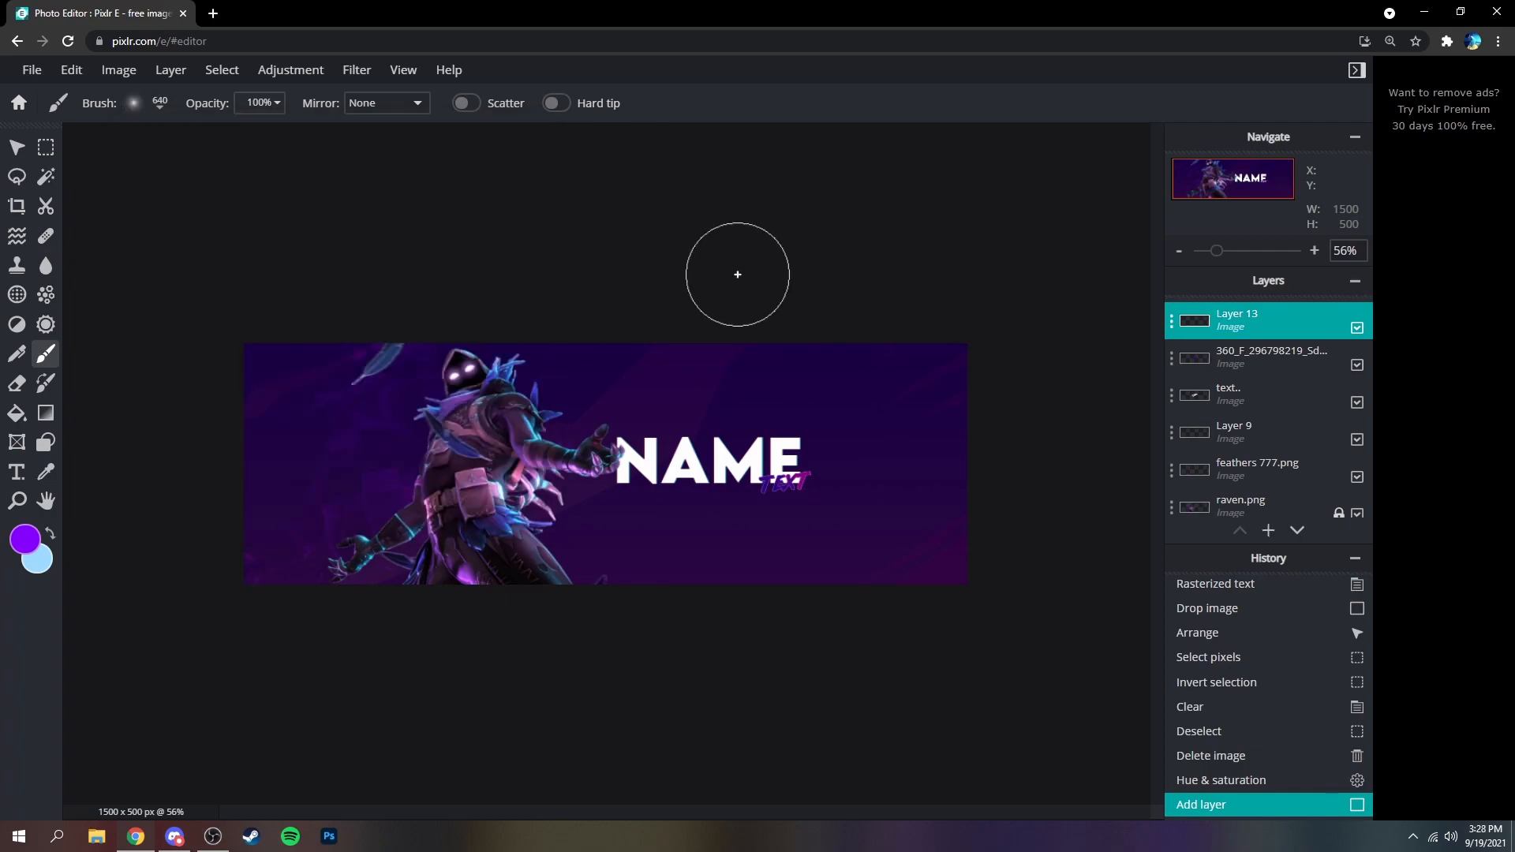
left_click(162, 105)
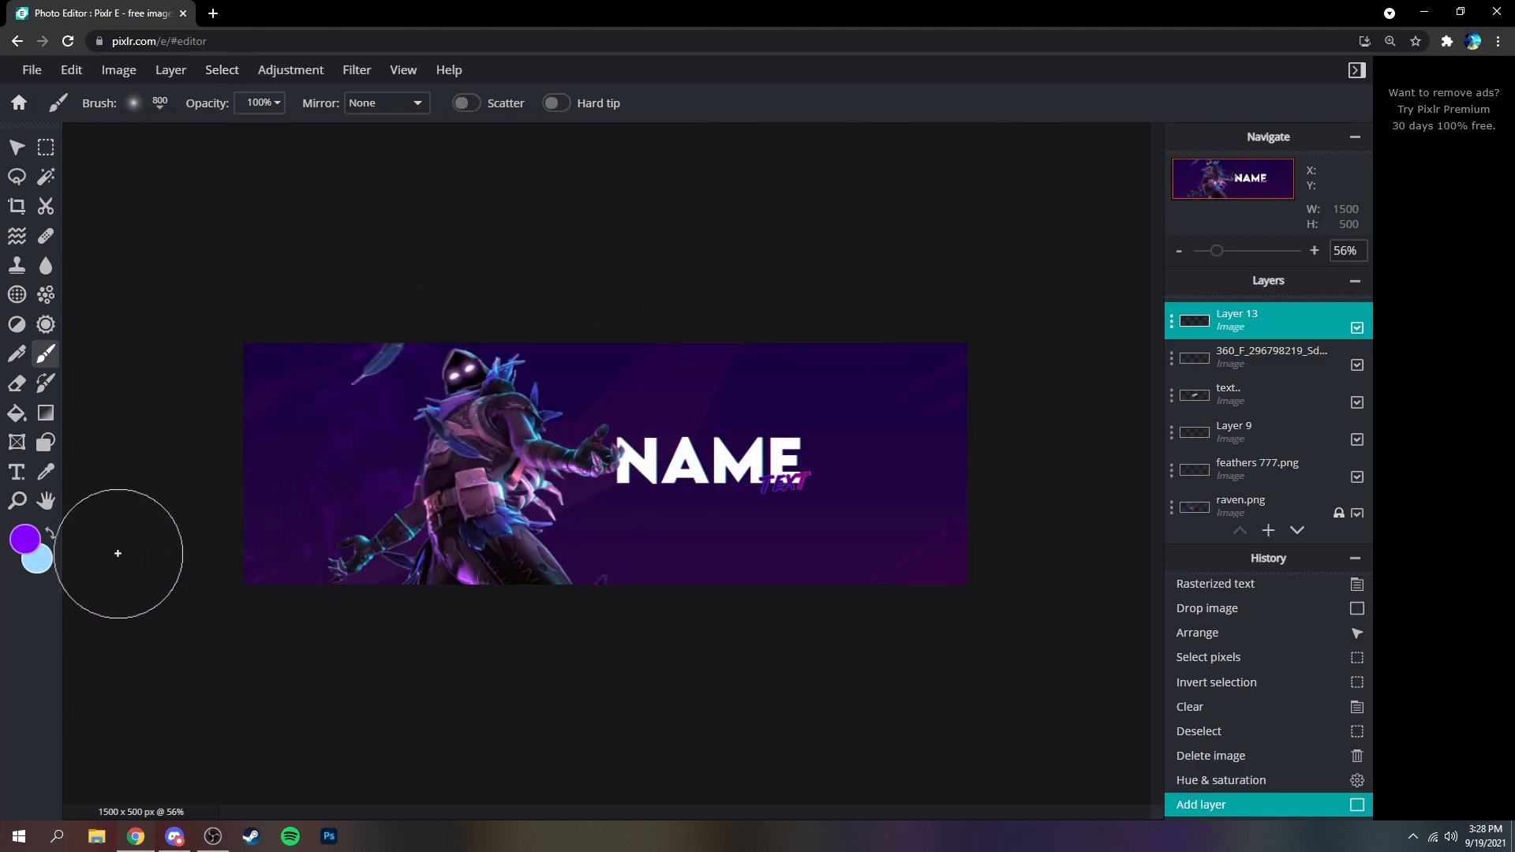
Paint soft purple glows along the right and left edges of the banner on the new layer
mouse_move(920, 325)
left_mouse_down()
mouse_move(951, 328)
mouse_move(981, 507)
left_mouse_up()
mouse_move(977, 369)
left_mouse_down()
mouse_move(959, 709)
mouse_move(1016, 643)
mouse_move(1001, 581)
mouse_move(984, 658)
mouse_move(940, 684)
mouse_move(970, 669)
left_mouse_up()
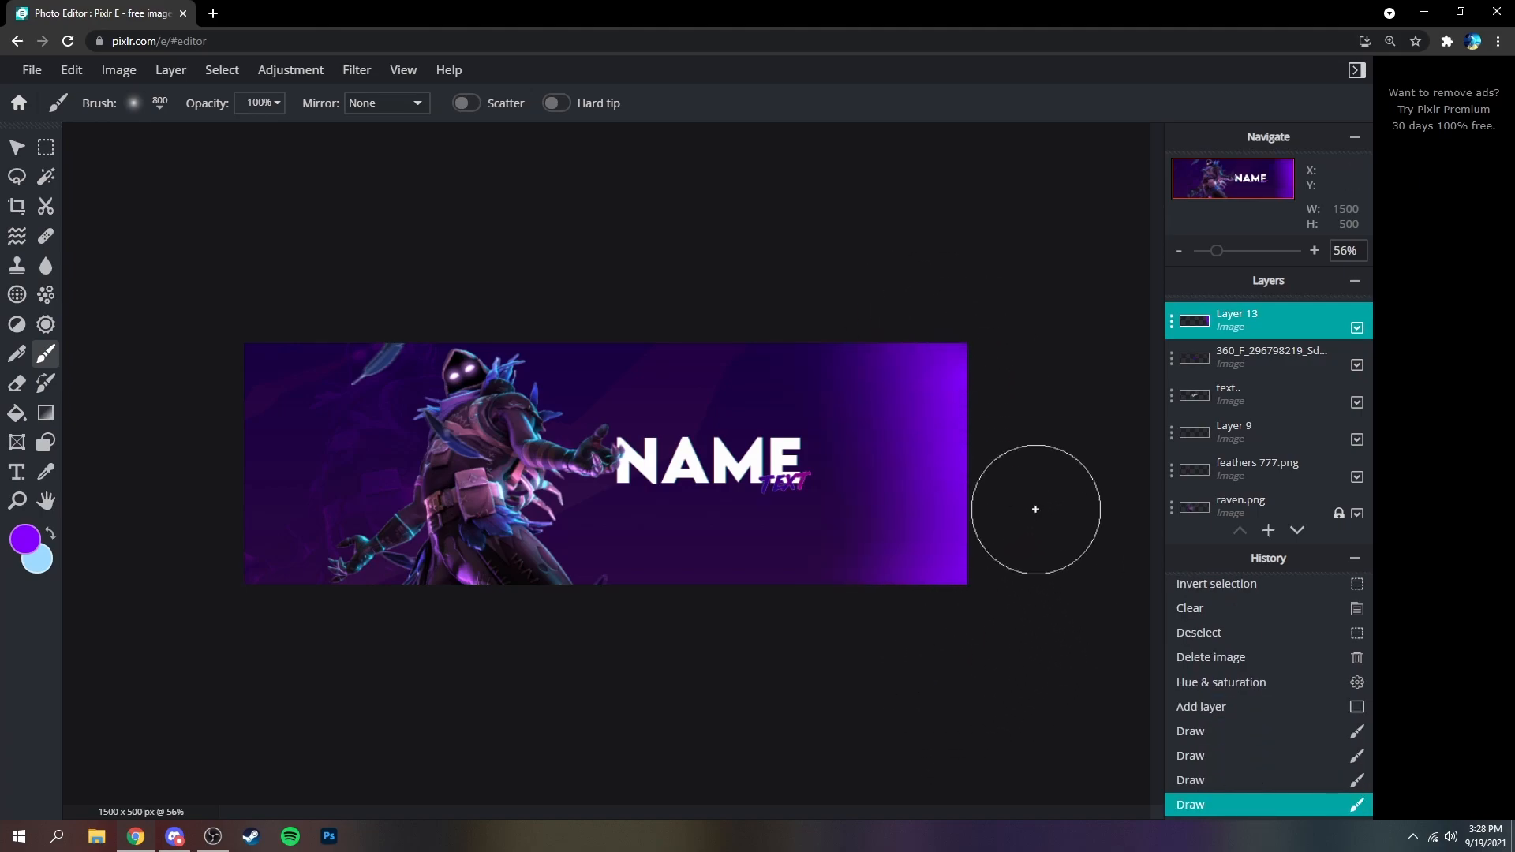
mouse_move(345, 287)
left_mouse_down()
mouse_move(278, 460)
mouse_move(275, 580)
mouse_move(321, 558)
left_mouse_up()
key("ctrl+z")
mouse_move(281, 311)
left_mouse_down()
mouse_move(240, 442)
mouse_move(287, 649)
left_mouse_up()
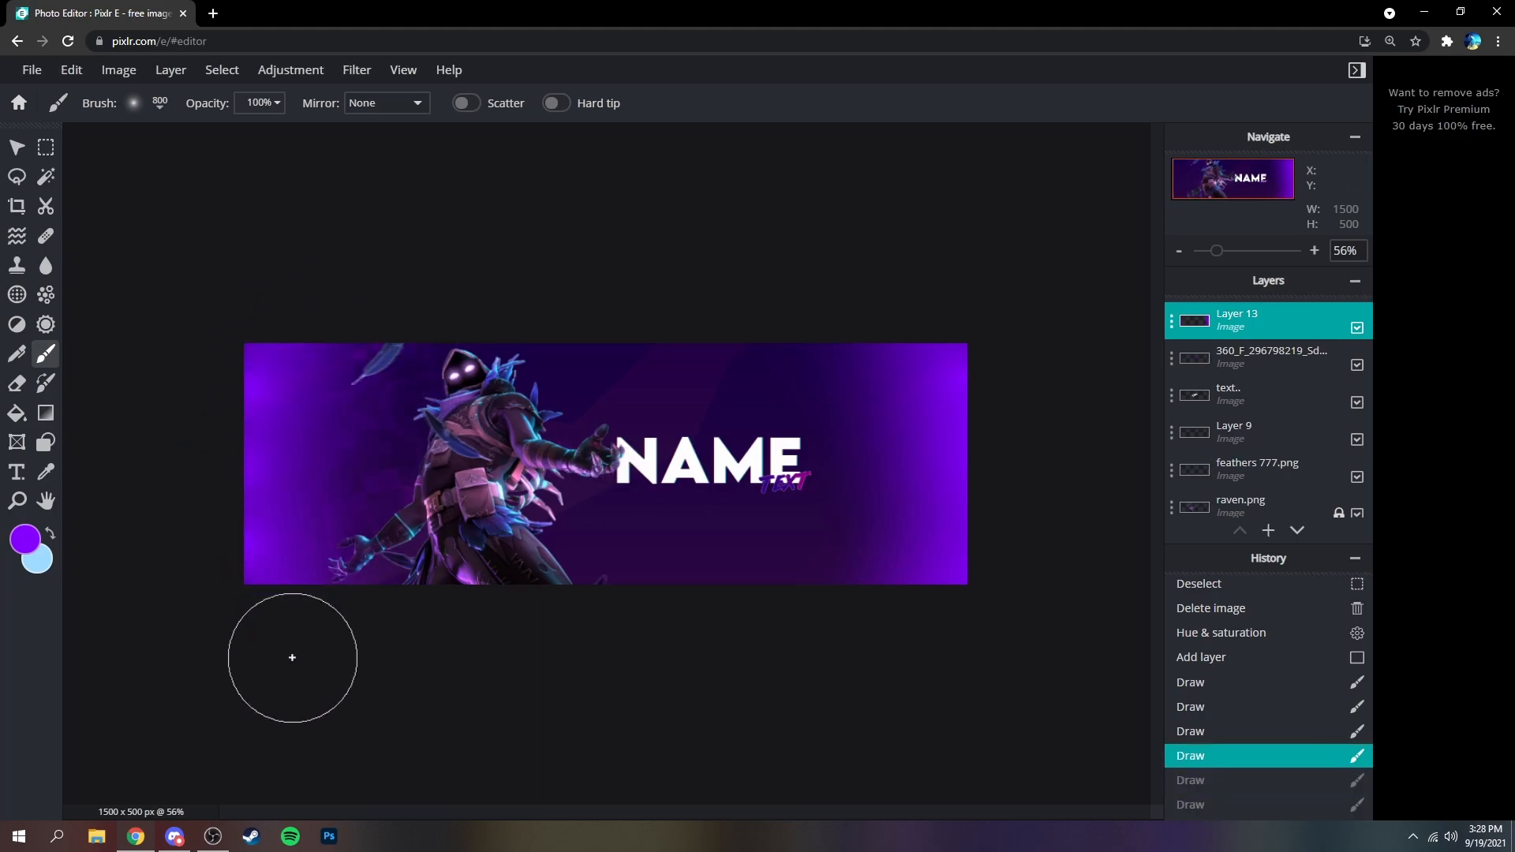
Reduce the edge-glow layer's transparency setting to about 21
left_click(1255, 317)
left_click_drag(1138, 442, 1046, 447)
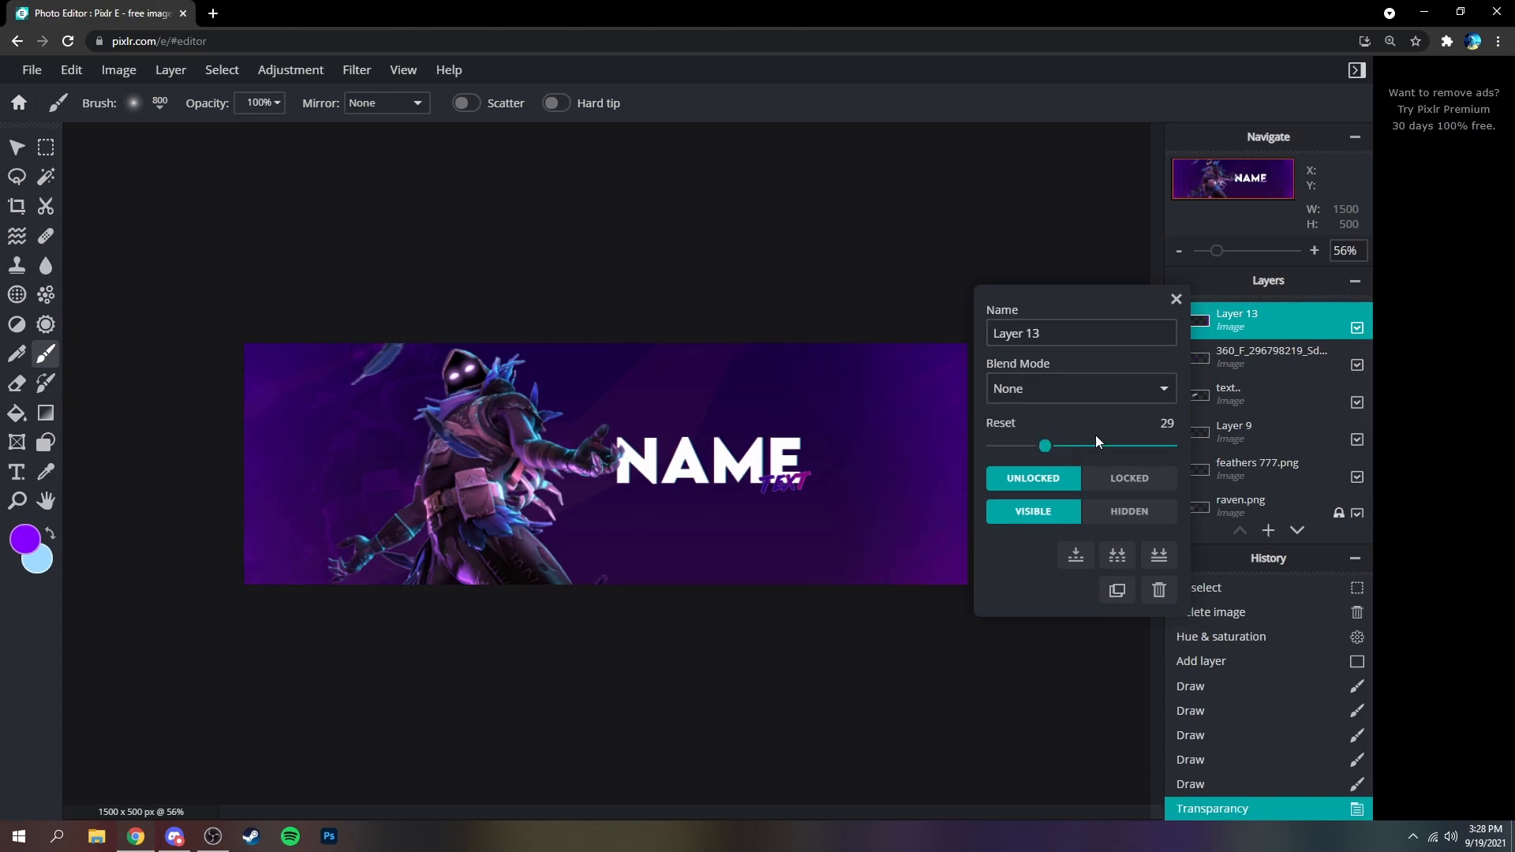
left_click_drag(1034, 445, 1036, 445)
left_click(1176, 301)
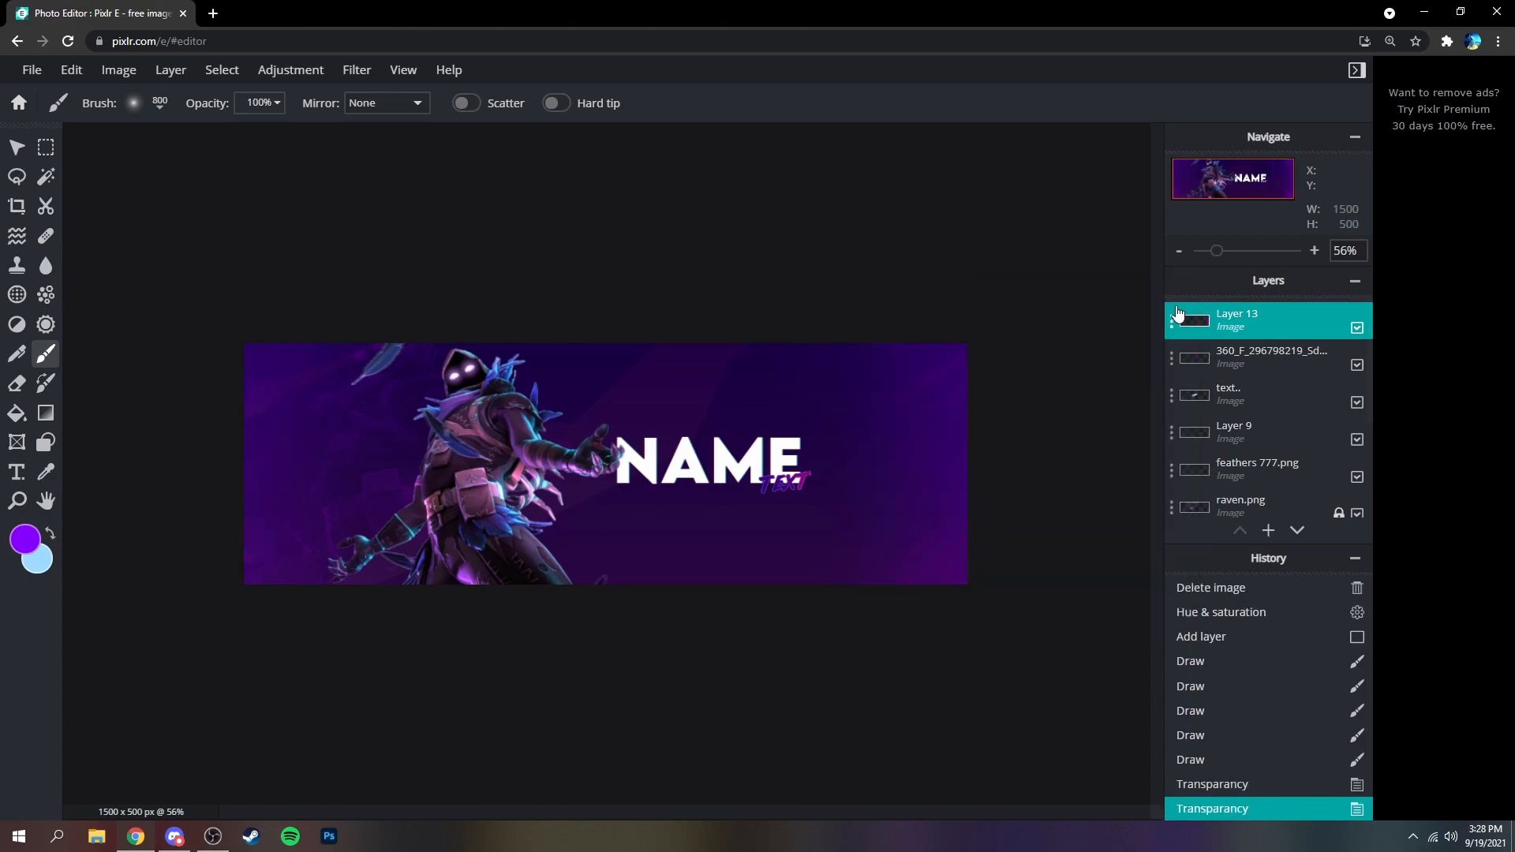
scroll(1006, 355, "down", 4)
scroll(807, 349, "up", 2)
scroll(807, 348, "up", 3)
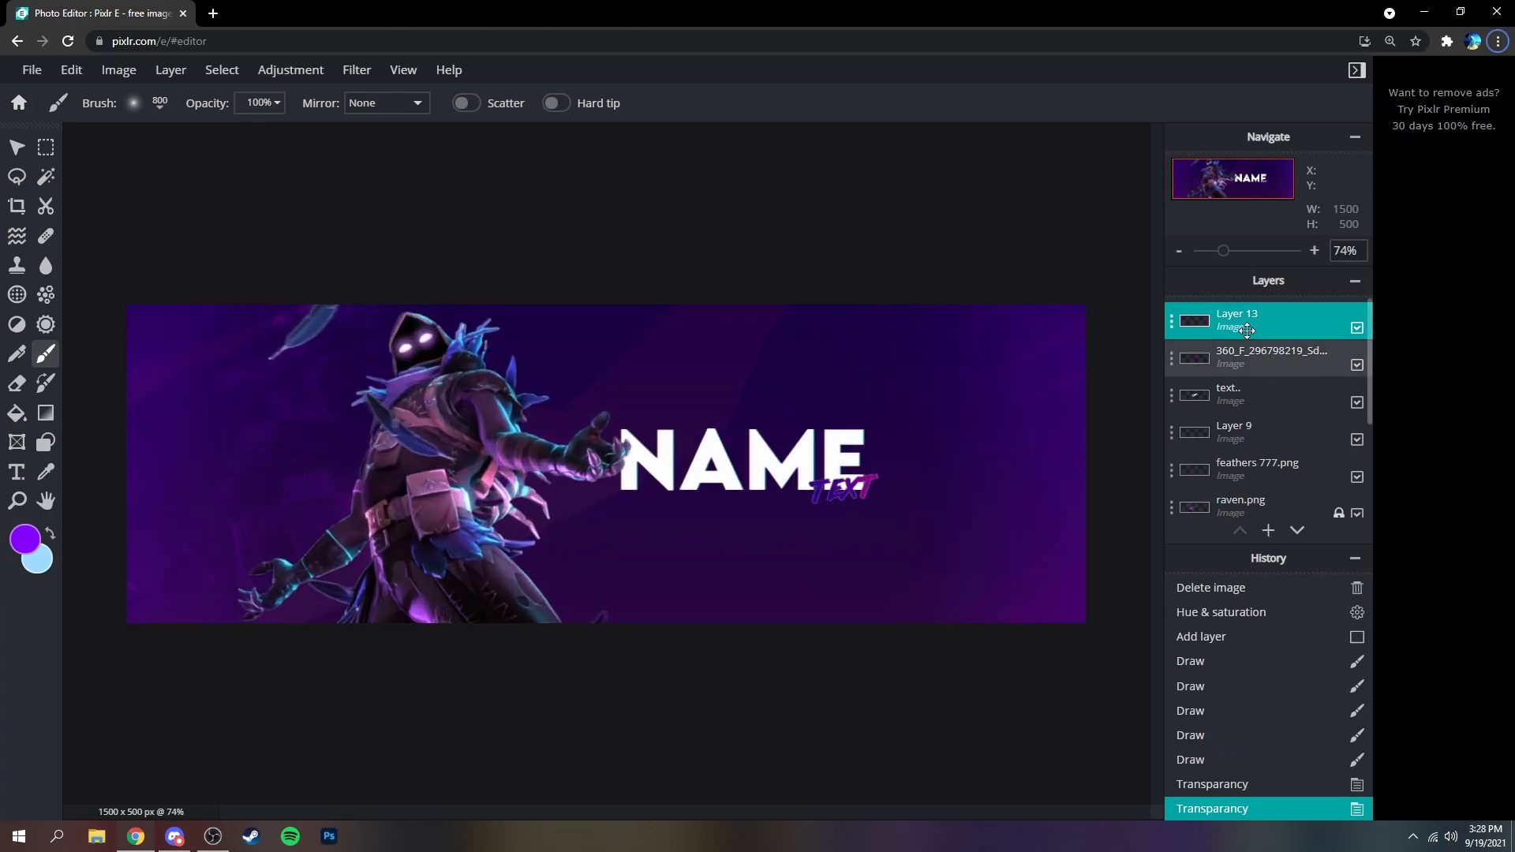
left_click(1171, 321)
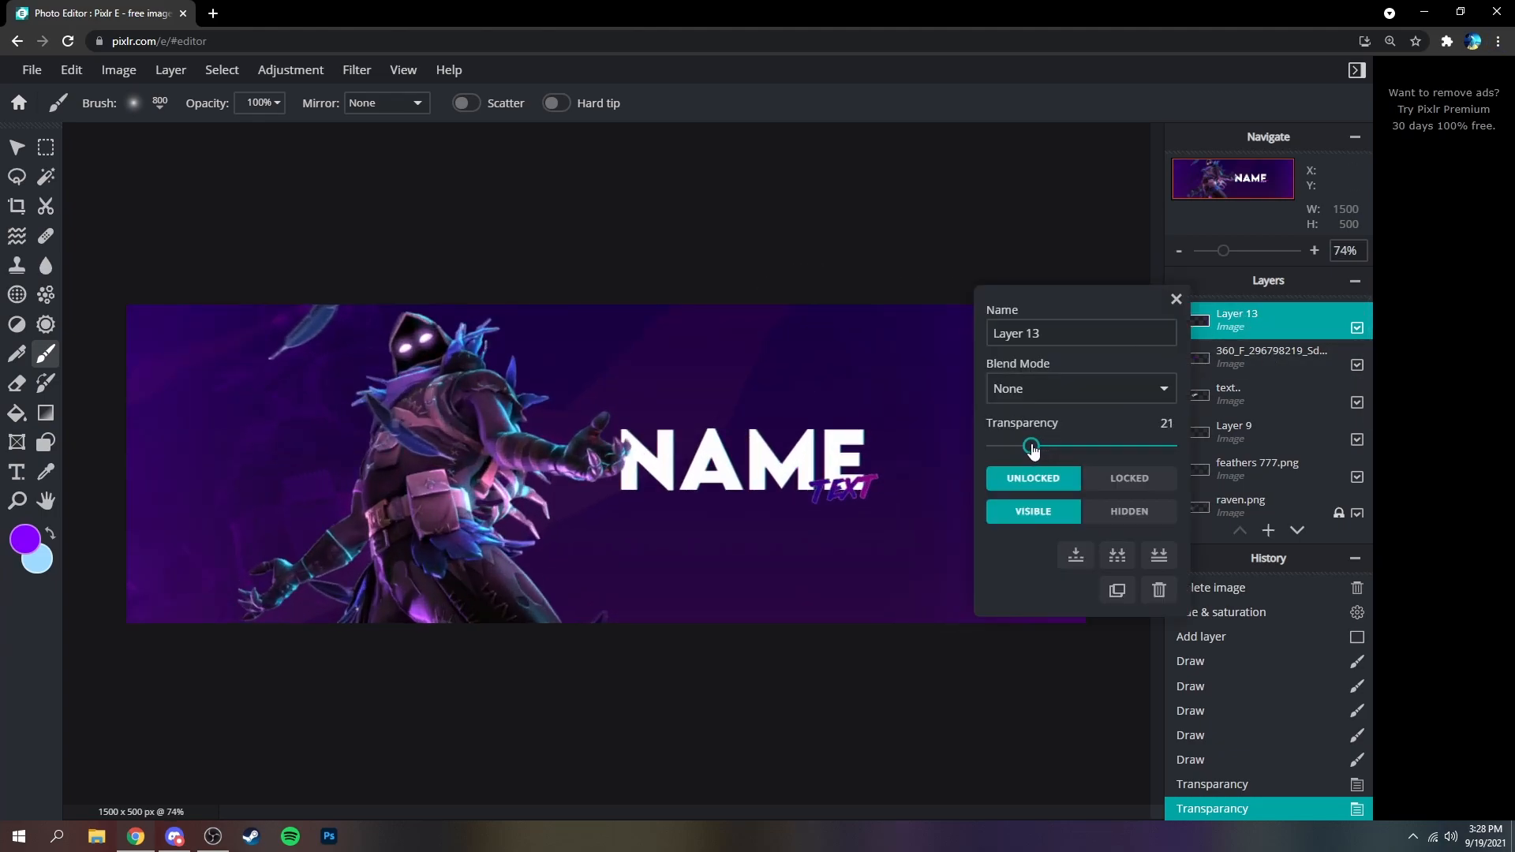
left_click_drag(1033, 448, 1032, 443)
left_click(1175, 299)
scroll(1055, 406, "down", 3)
scroll(857, 377, "up", 3)
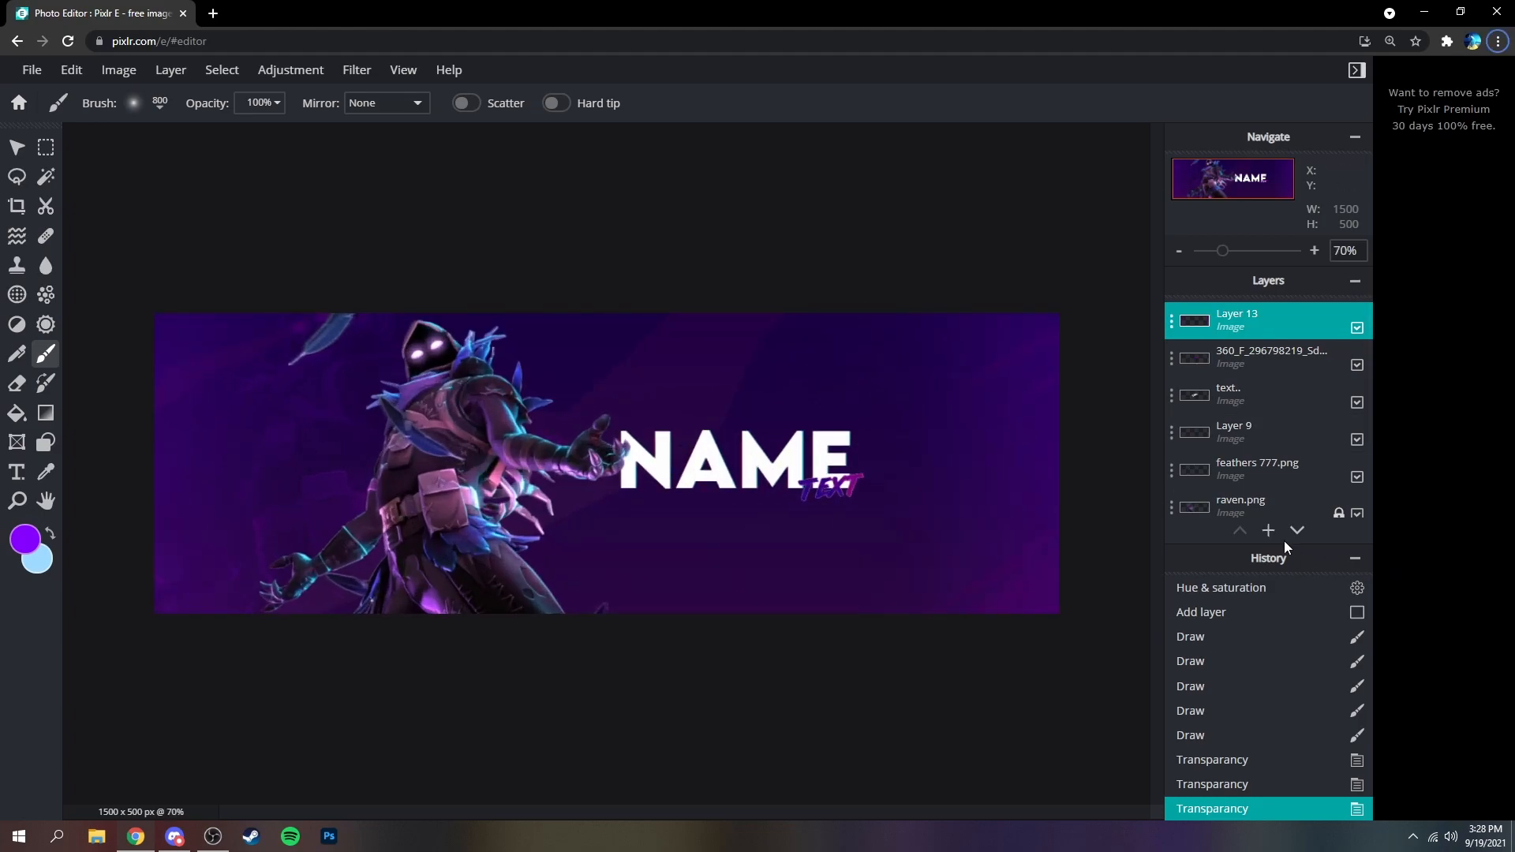
Add a new text layer reading "NAME" in purple
left_click(16, 472)
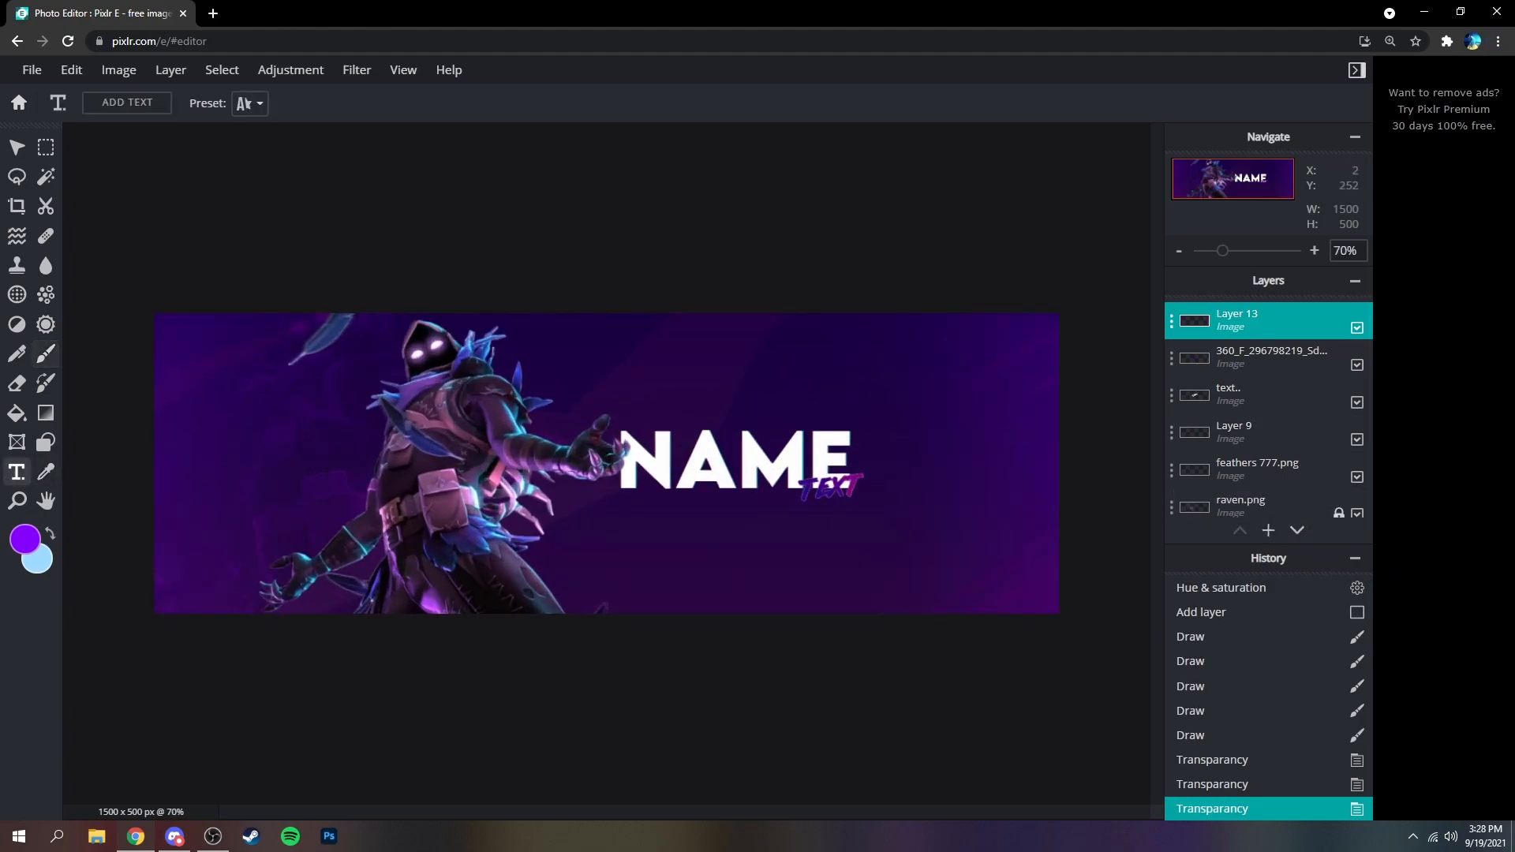
left_click(656, 501)
left_click(1254, 530)
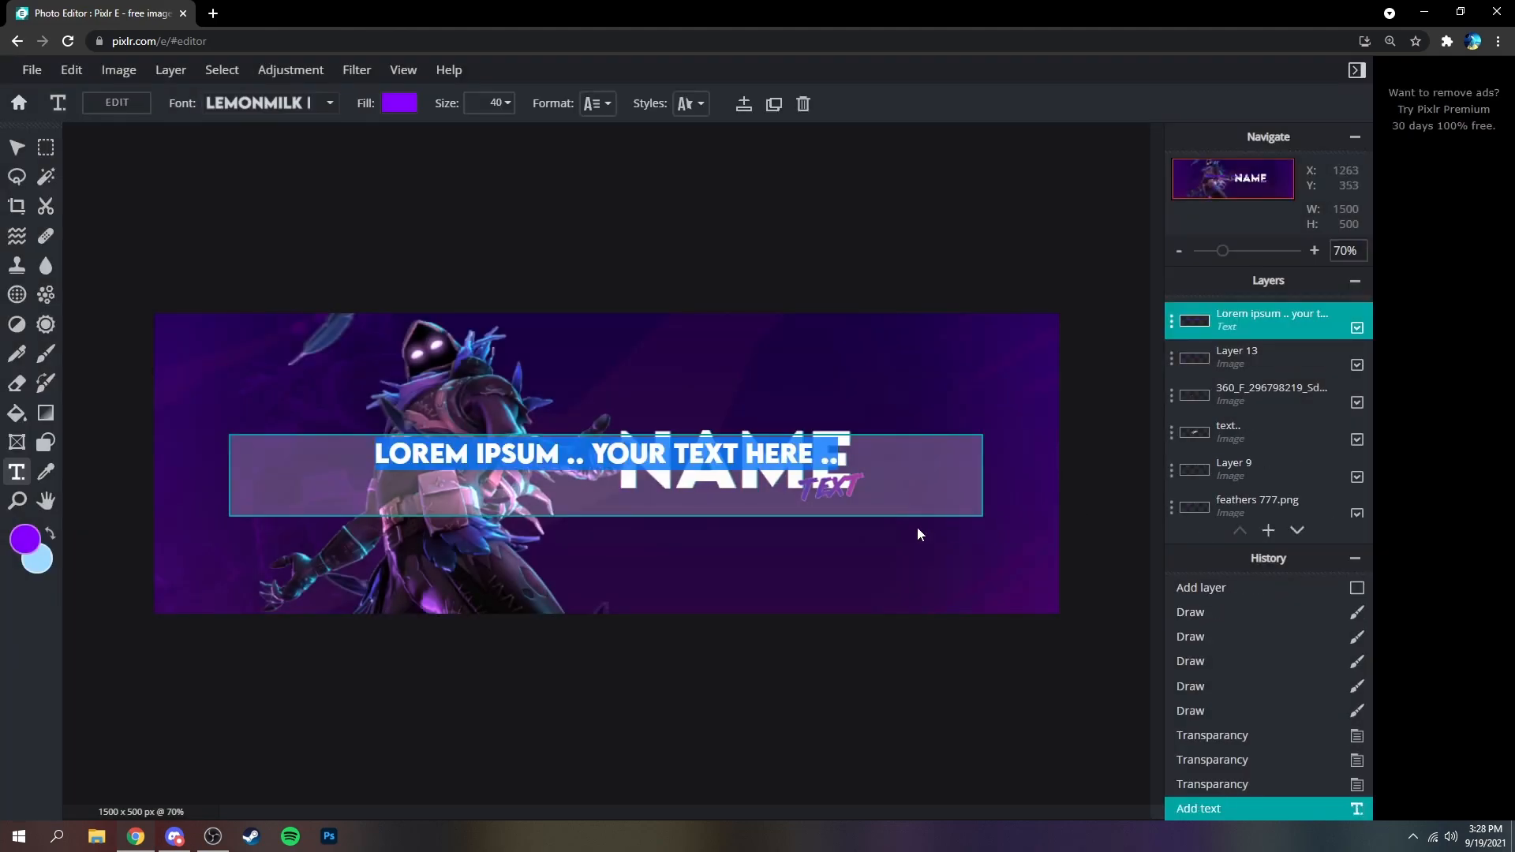
key("BackSpace")
type("NAME")
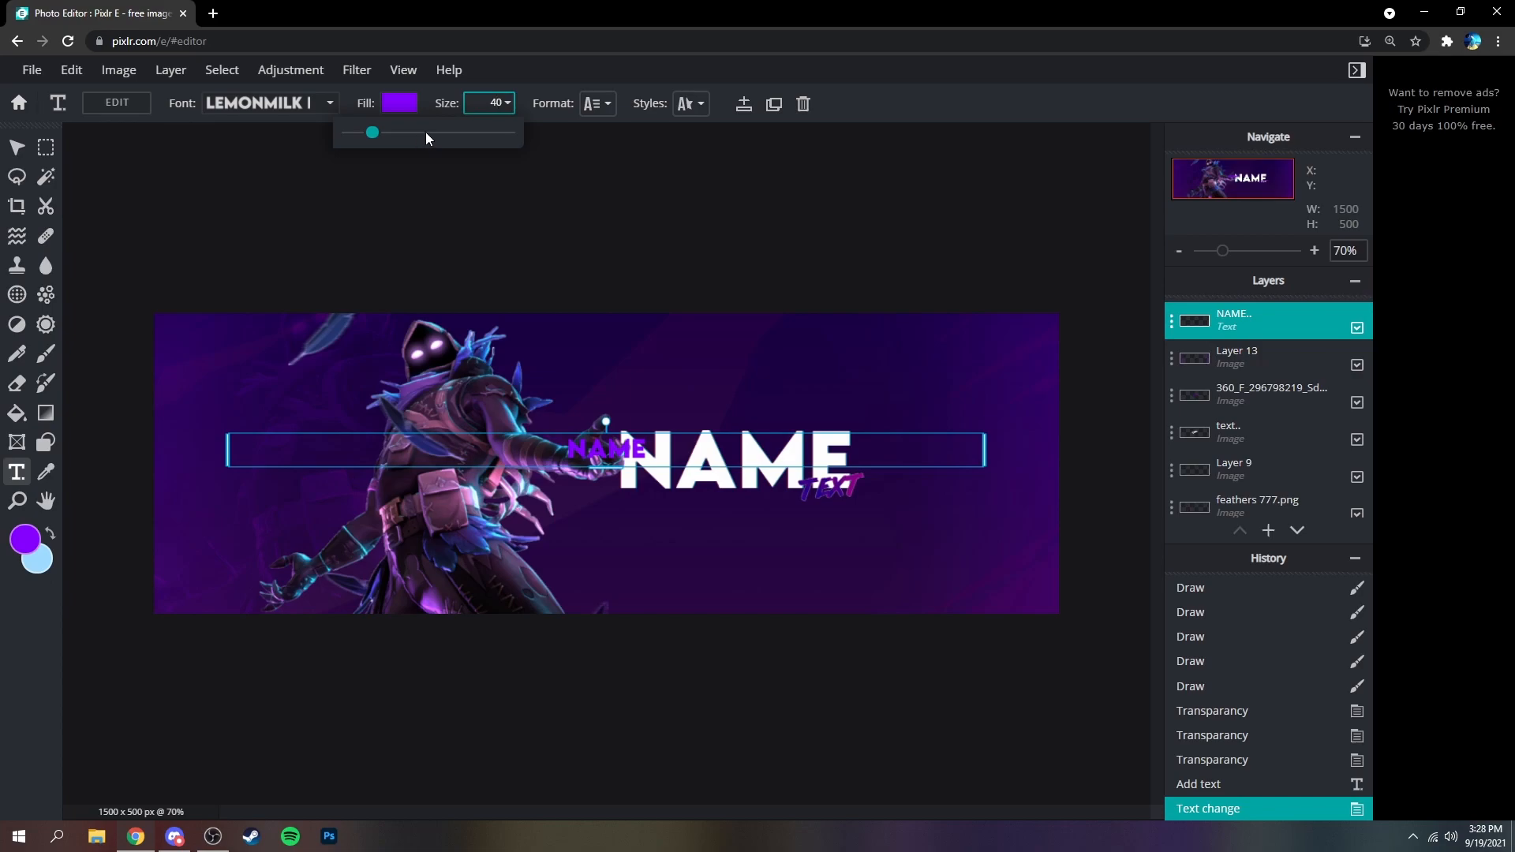
Enlarge the new purple NAME text to size 685 and move and widen its text box to span the banner
left_click_drag(423, 139, 452, 136)
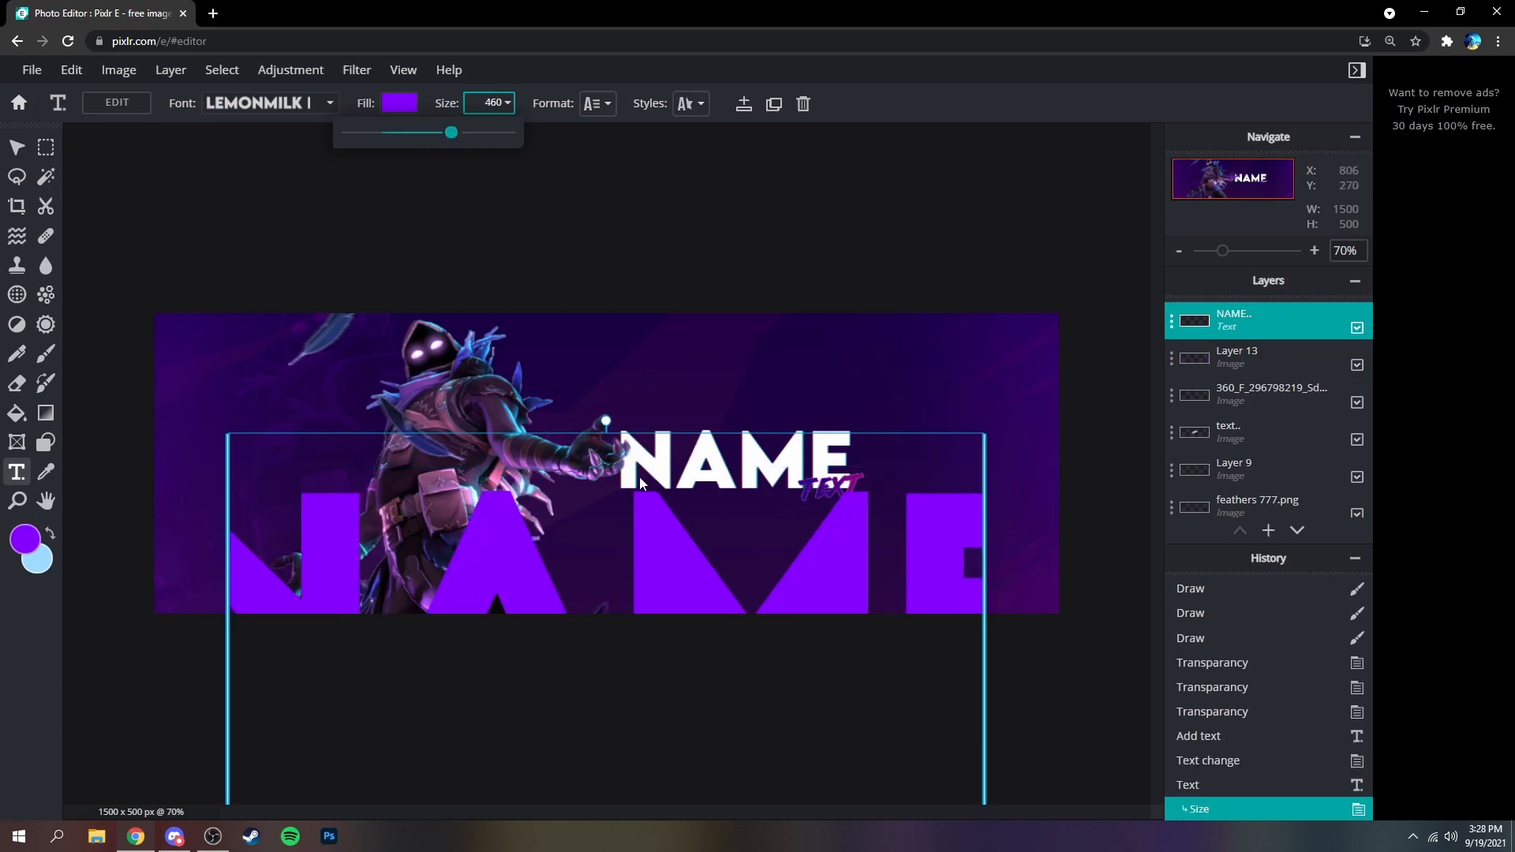
left_click_drag(585, 477, 609, 335)
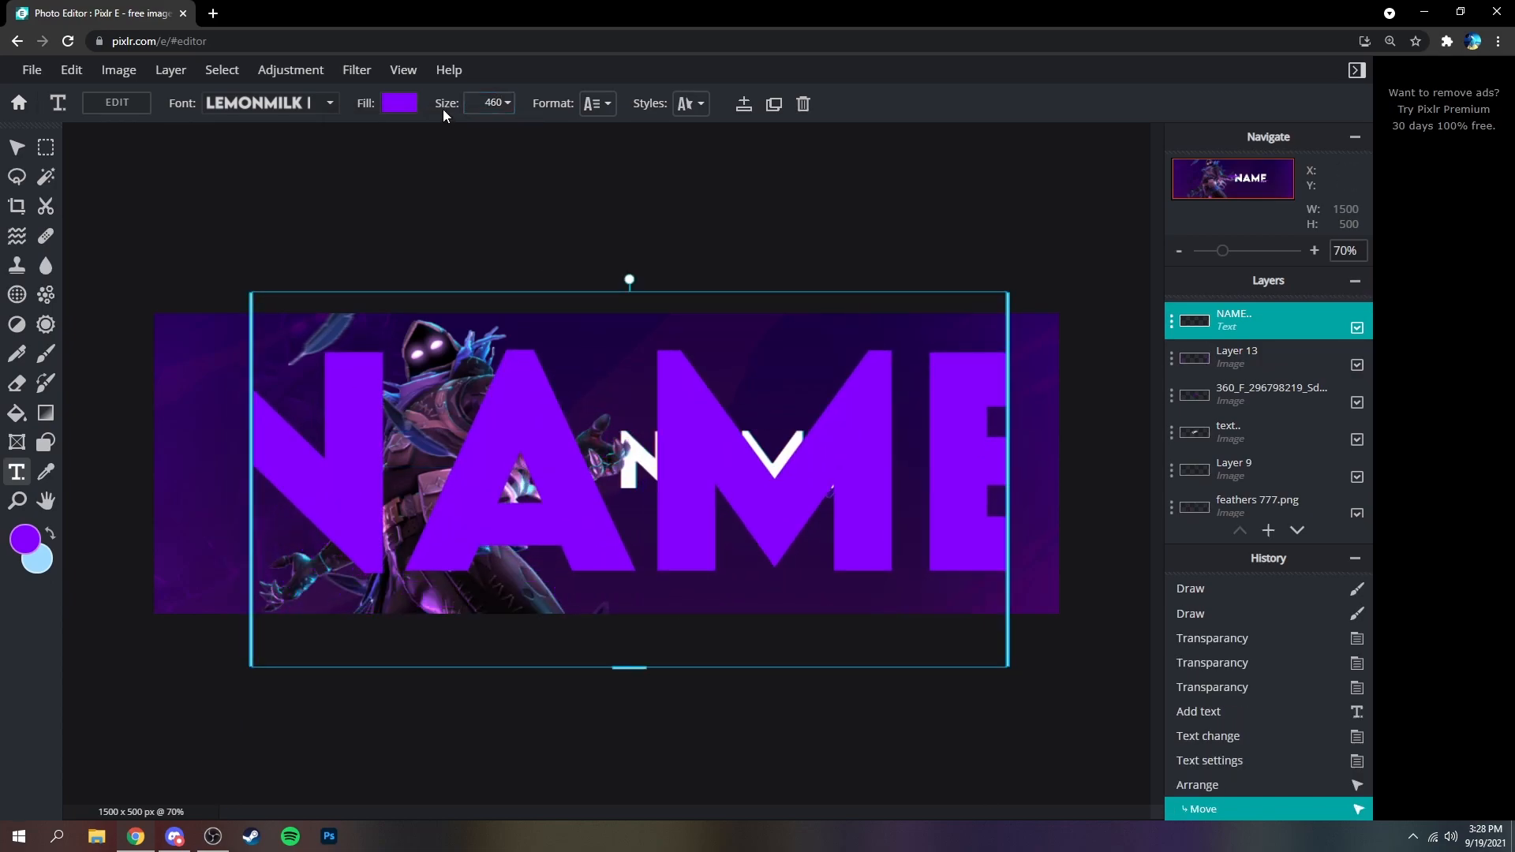
left_click(508, 102)
left_click_drag(452, 132, 475, 133)
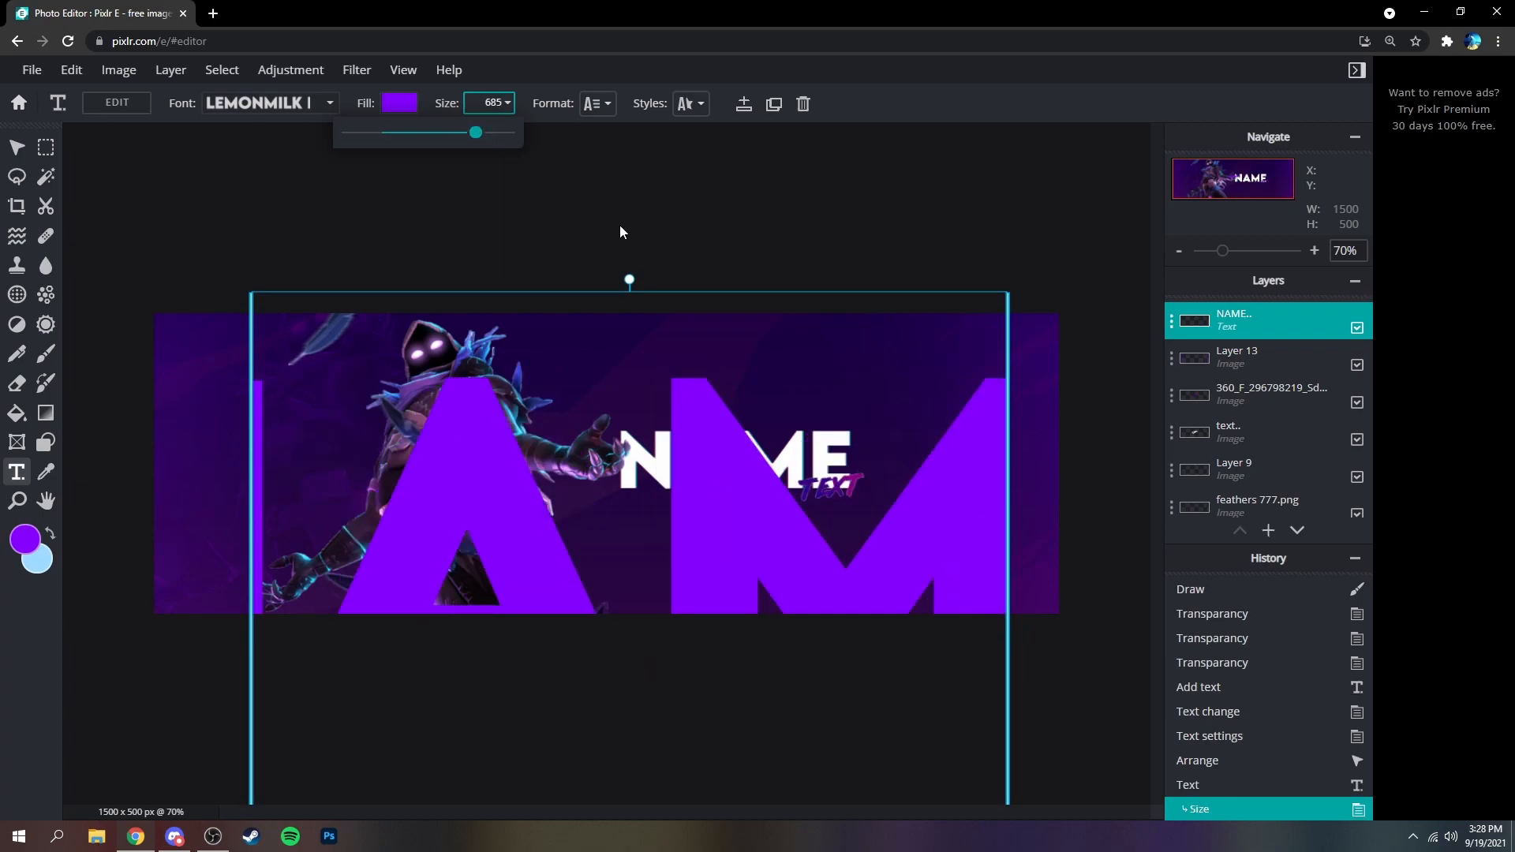
left_click_drag(740, 335, 748, 269)
left_click_drag(1021, 421, 1109, 430)
left_click_drag(257, 455, 118, 443)
left_click_drag(978, 397, 1009, 392)
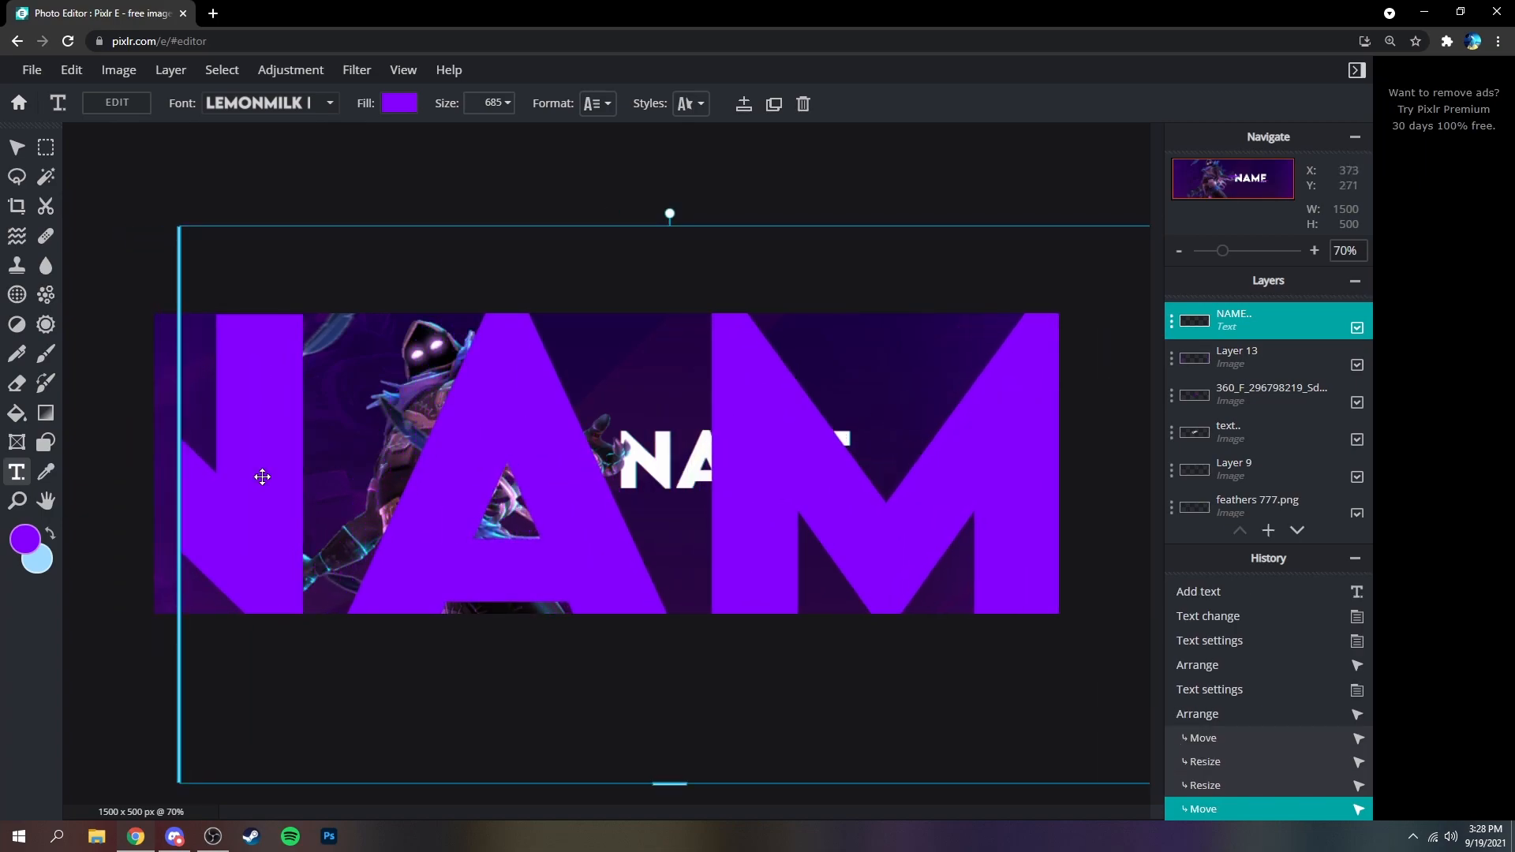
left_click_drag(183, 449, 130, 443)
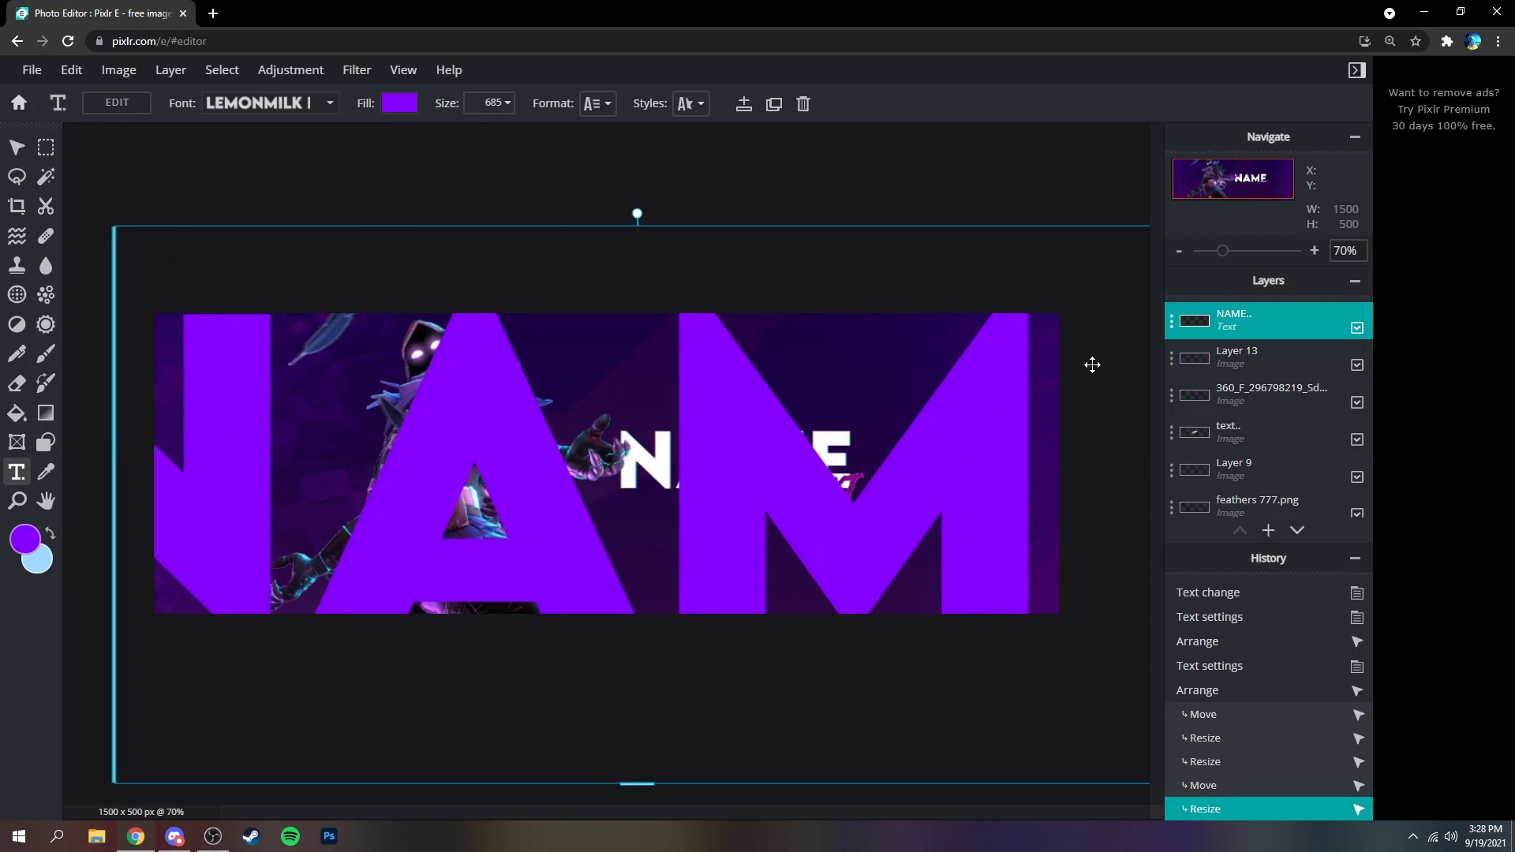
Move the oversized NAME text layer down the stack to directly above the background image hv4iv73ufj171.png
left_click_drag(1262, 319, 1262, 438)
scroll(1260, 363, "down", 1)
left_click_drag(1260, 363, 1245, 411)
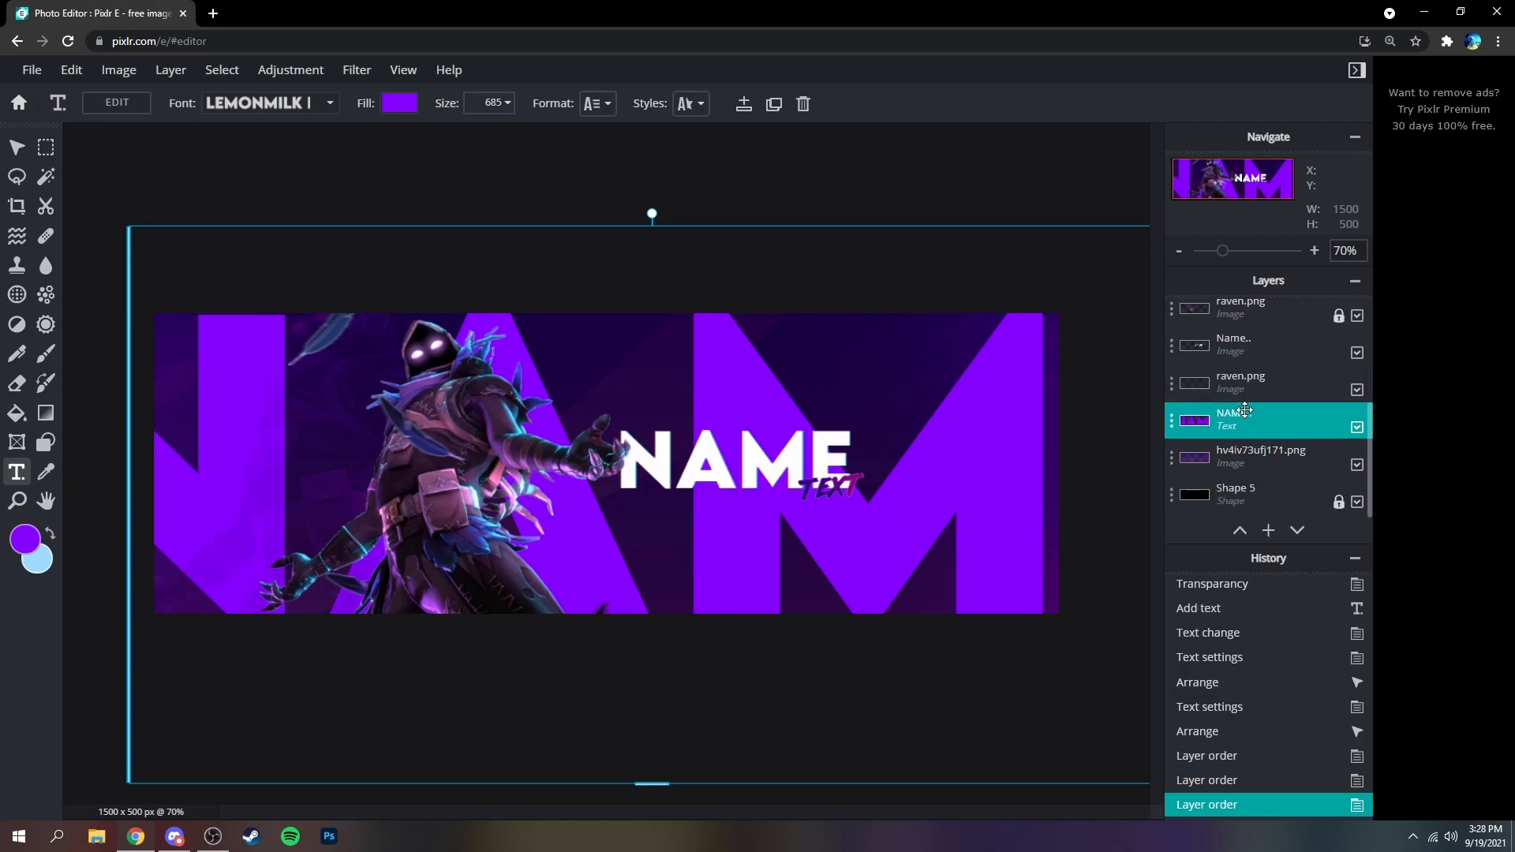
Lower the oversized NAME layer's transparency setting until the letters only show faintly over the background
scroll(1068, 425, "down", 2)
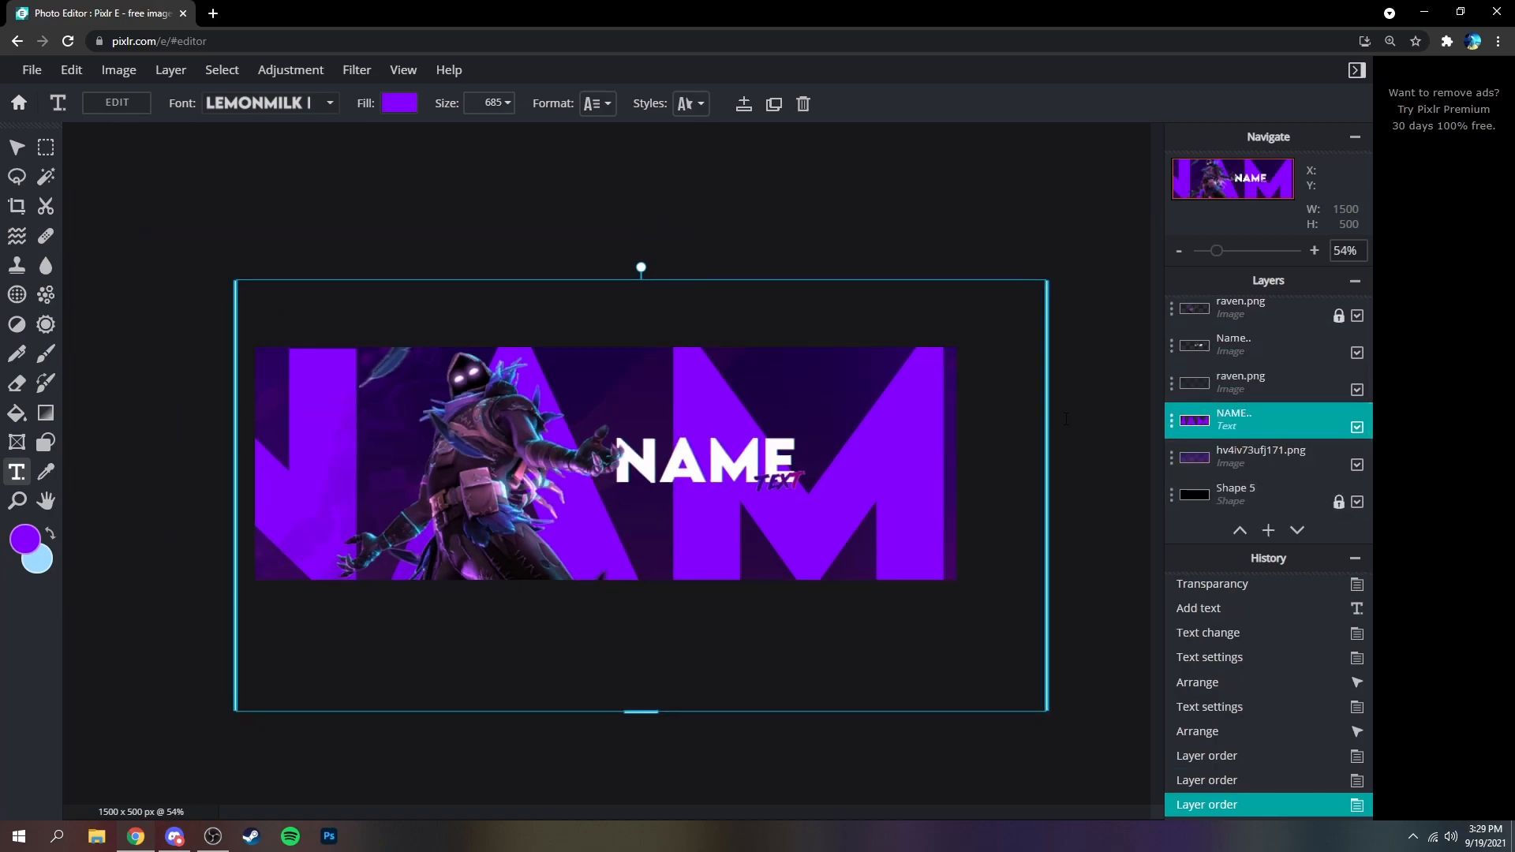
left_click(1251, 419)
left_click_drag(1056, 446, 1008, 448)
left_click(1176, 299)
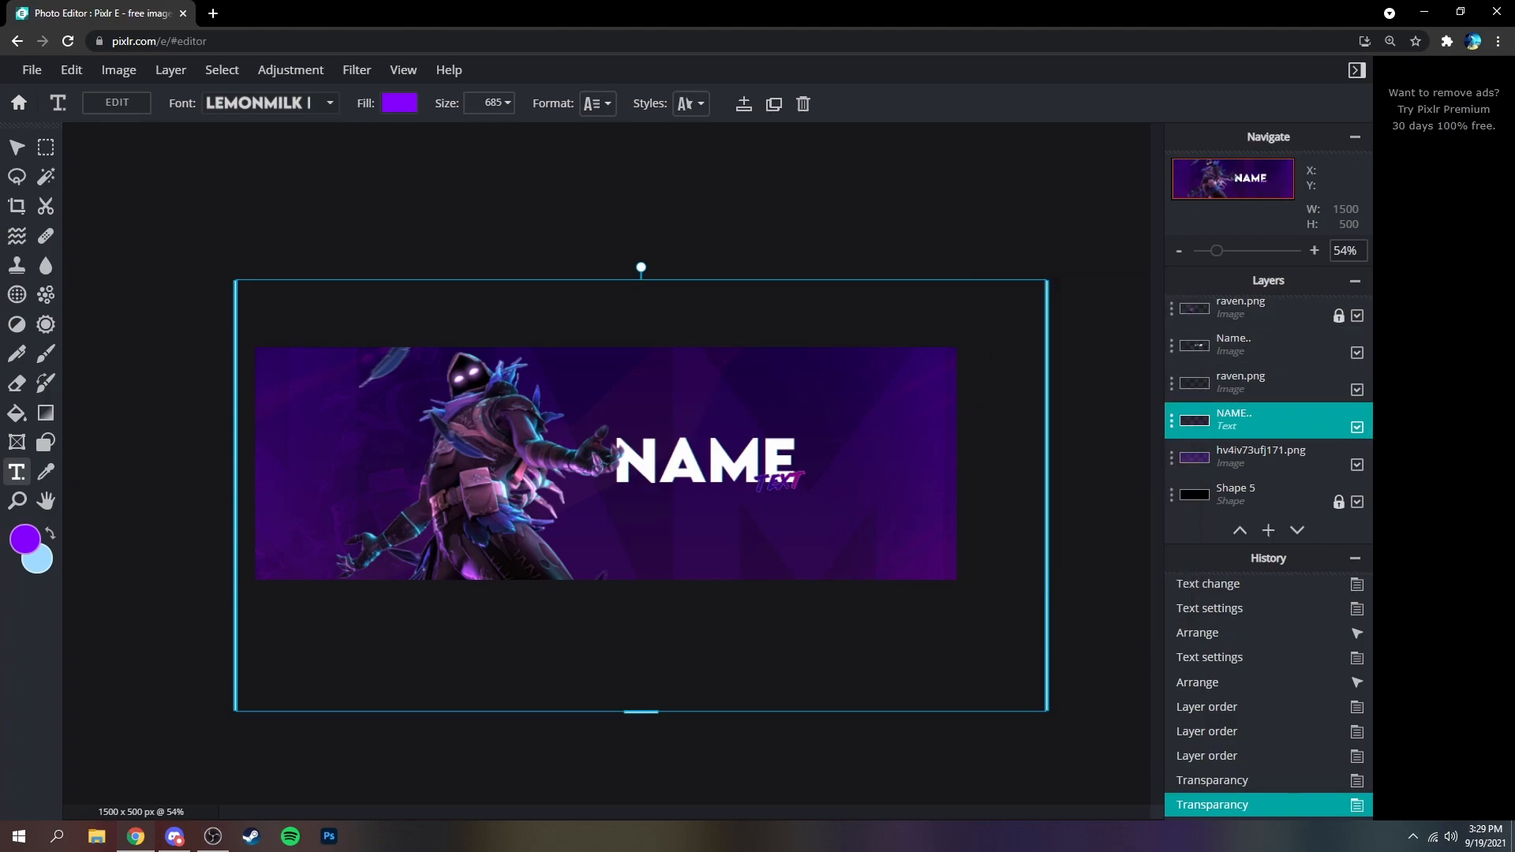
Rasterize the oversized NAME text layer for use with the Eraser
left_click(19, 392)
left_click(172, 73)
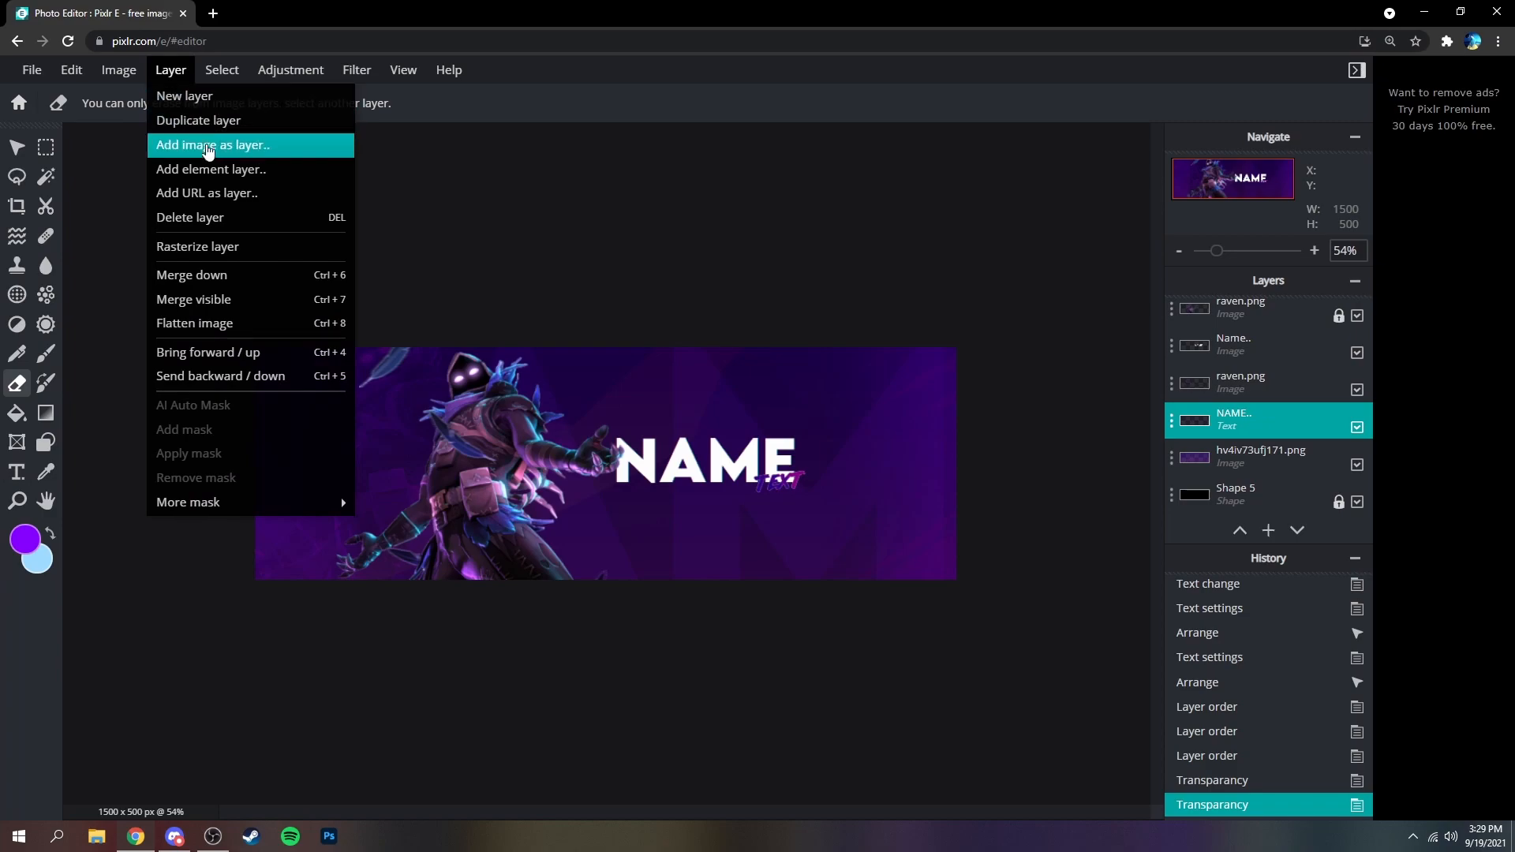
left_click(219, 246)
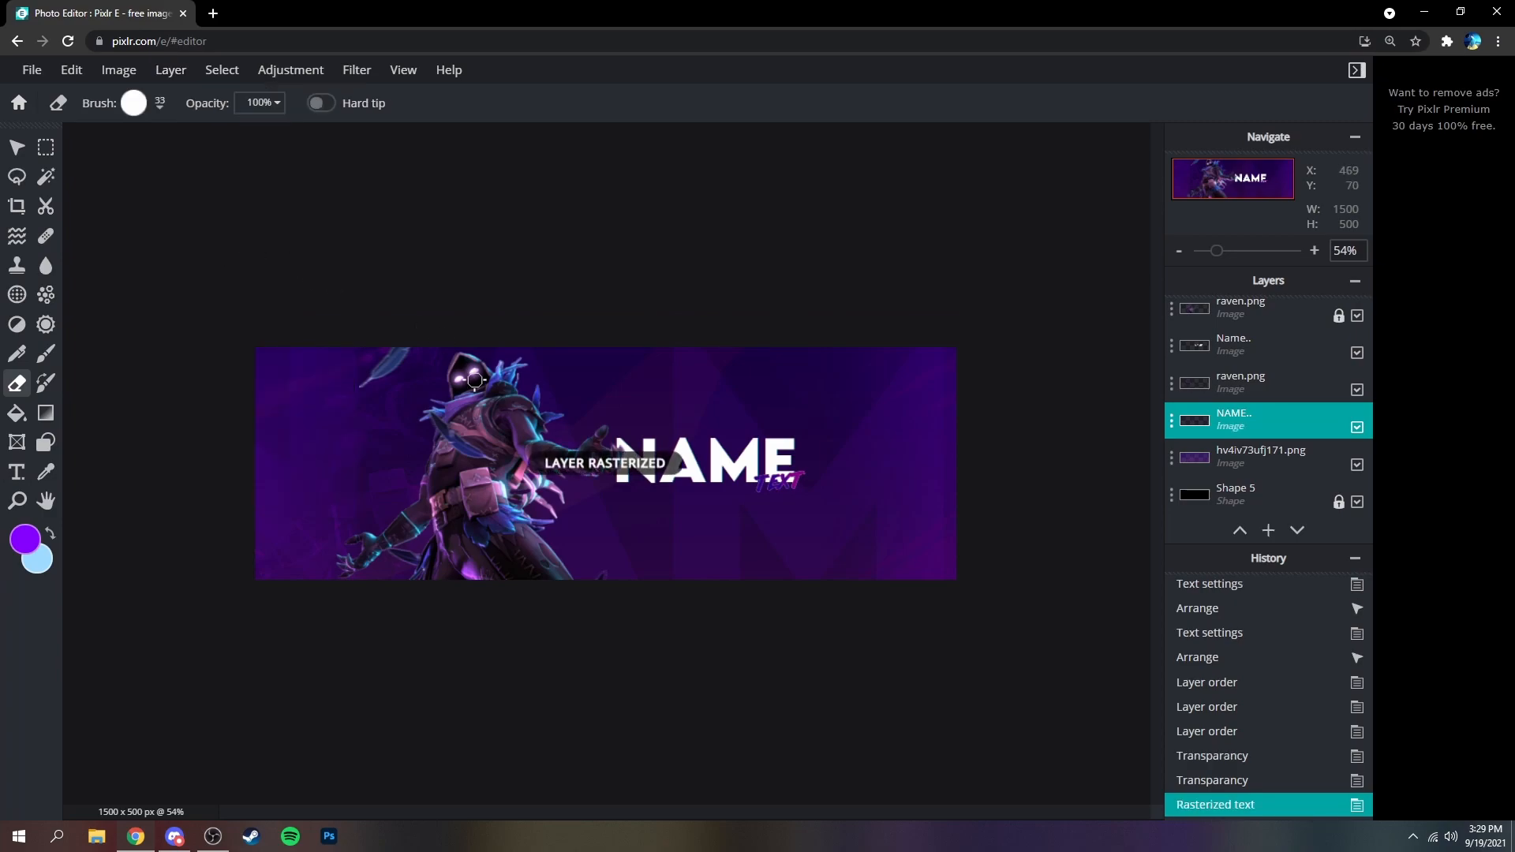
Set the Eraser brush to 800 px with 100% softness
left_click(146, 103)
mouse_move(197, 164)
left_mouse_down()
mouse_move(405, 183)
mouse_move(230, 192)
mouse_move(276, 168)
left_mouse_up()
left_click(261, 188)
left_click_drag(158, 215, 460, 245)
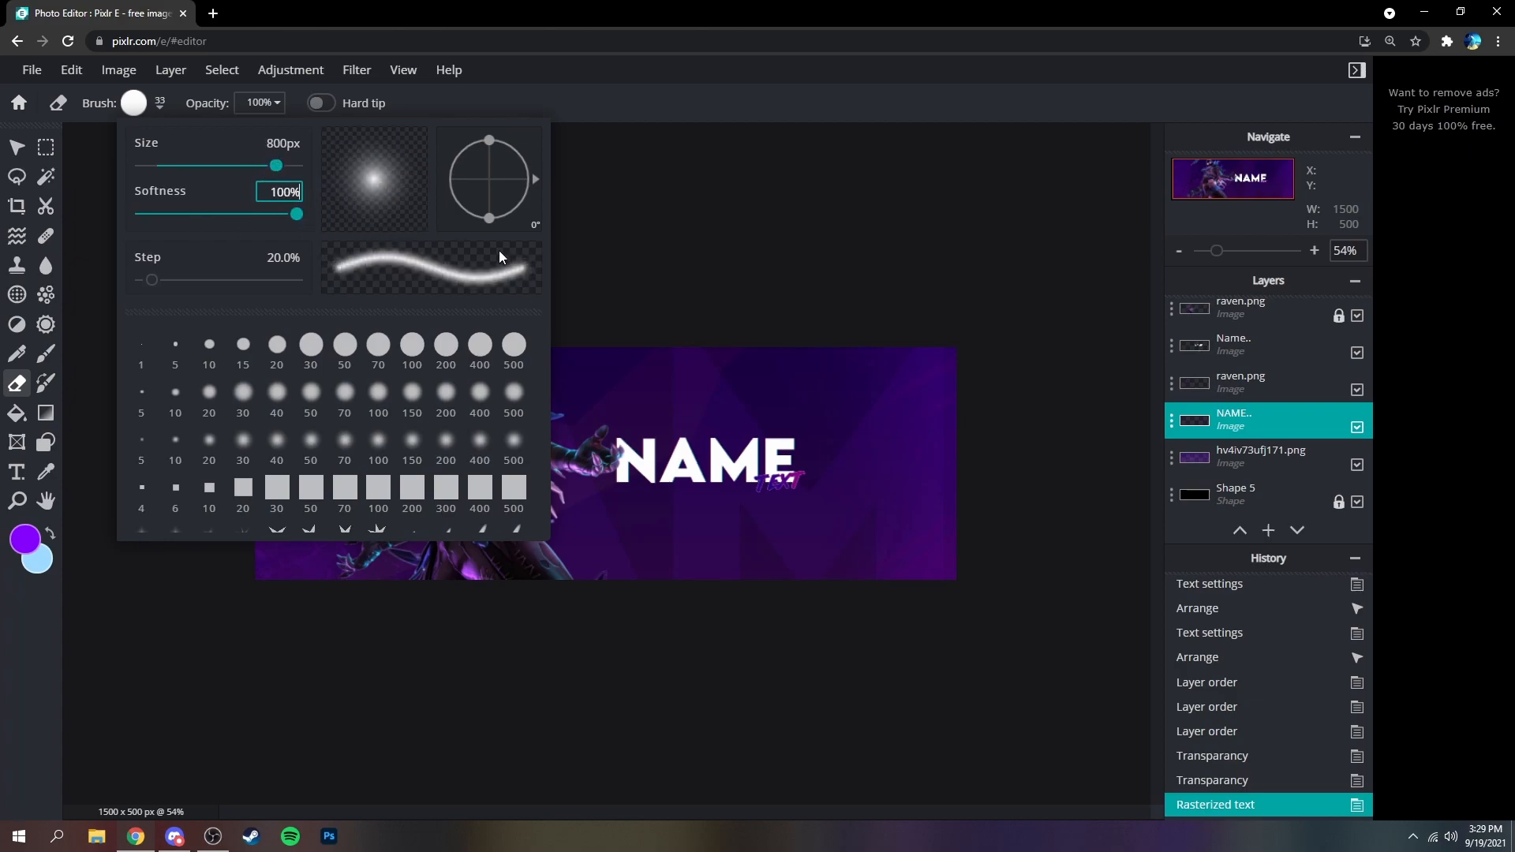
left_click(767, 281)
Softly erase the oversized NAME letters along the banner's top, left and bottom edges so they fade out
mouse_move(781, 341)
left_mouse_down()
mouse_move(443, 332)
mouse_move(720, 322)
left_mouse_up()
mouse_move(714, 324)
left_mouse_down()
mouse_move(436, 332)
mouse_move(381, 347)
left_mouse_up()
left_click(315, 312)
left_click(255, 311)
left_click(259, 353)
left_click(248, 582)
left_click(448, 627)
left_click(695, 632)
left_click(819, 632)
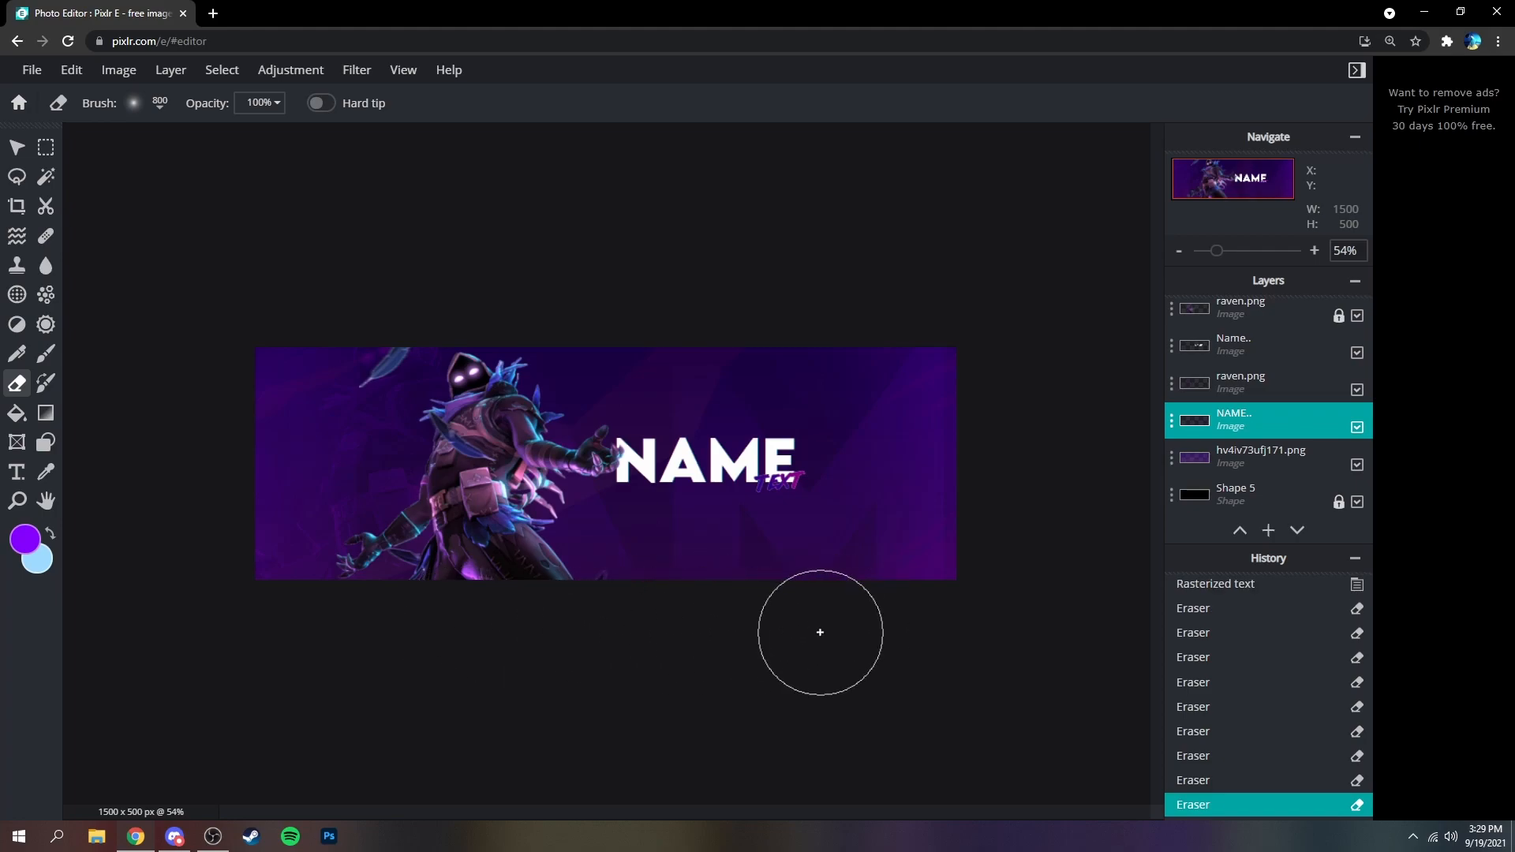
left_click(968, 623)
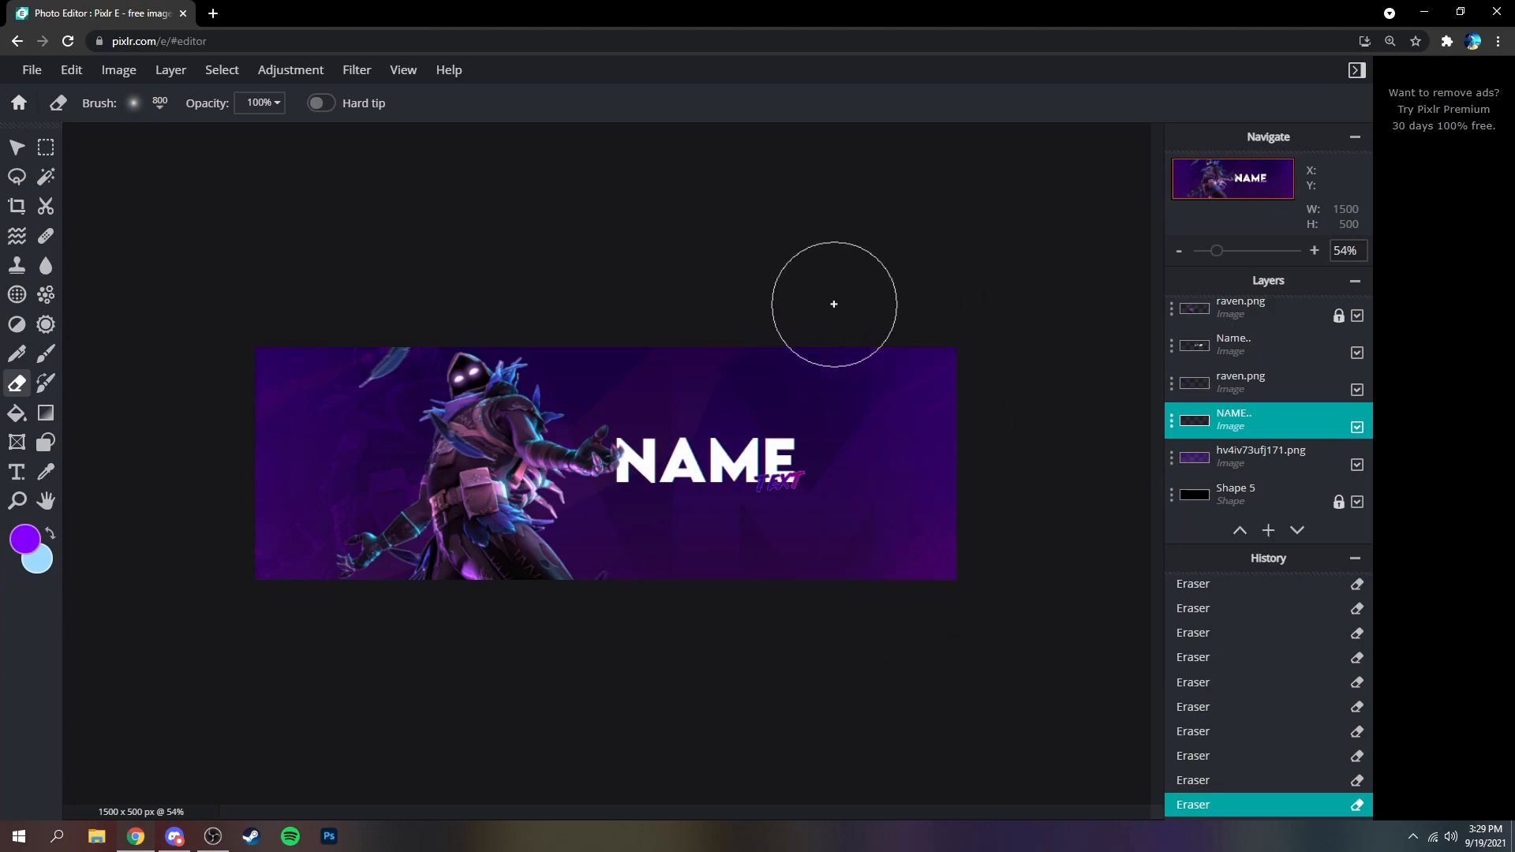
scroll(856, 423, "up", 3)
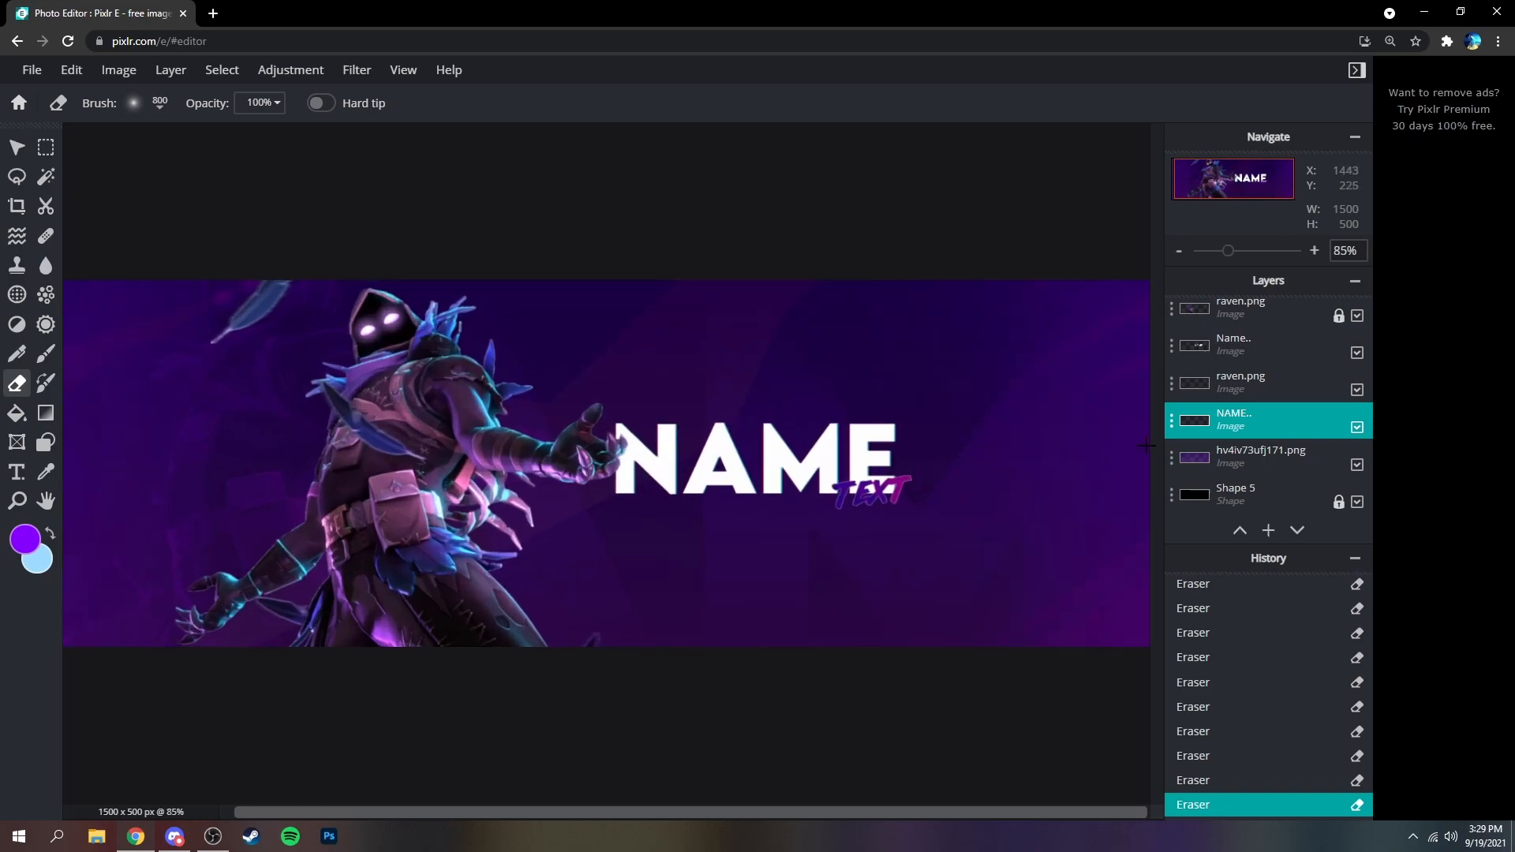
scroll(931, 498, "up", 4)
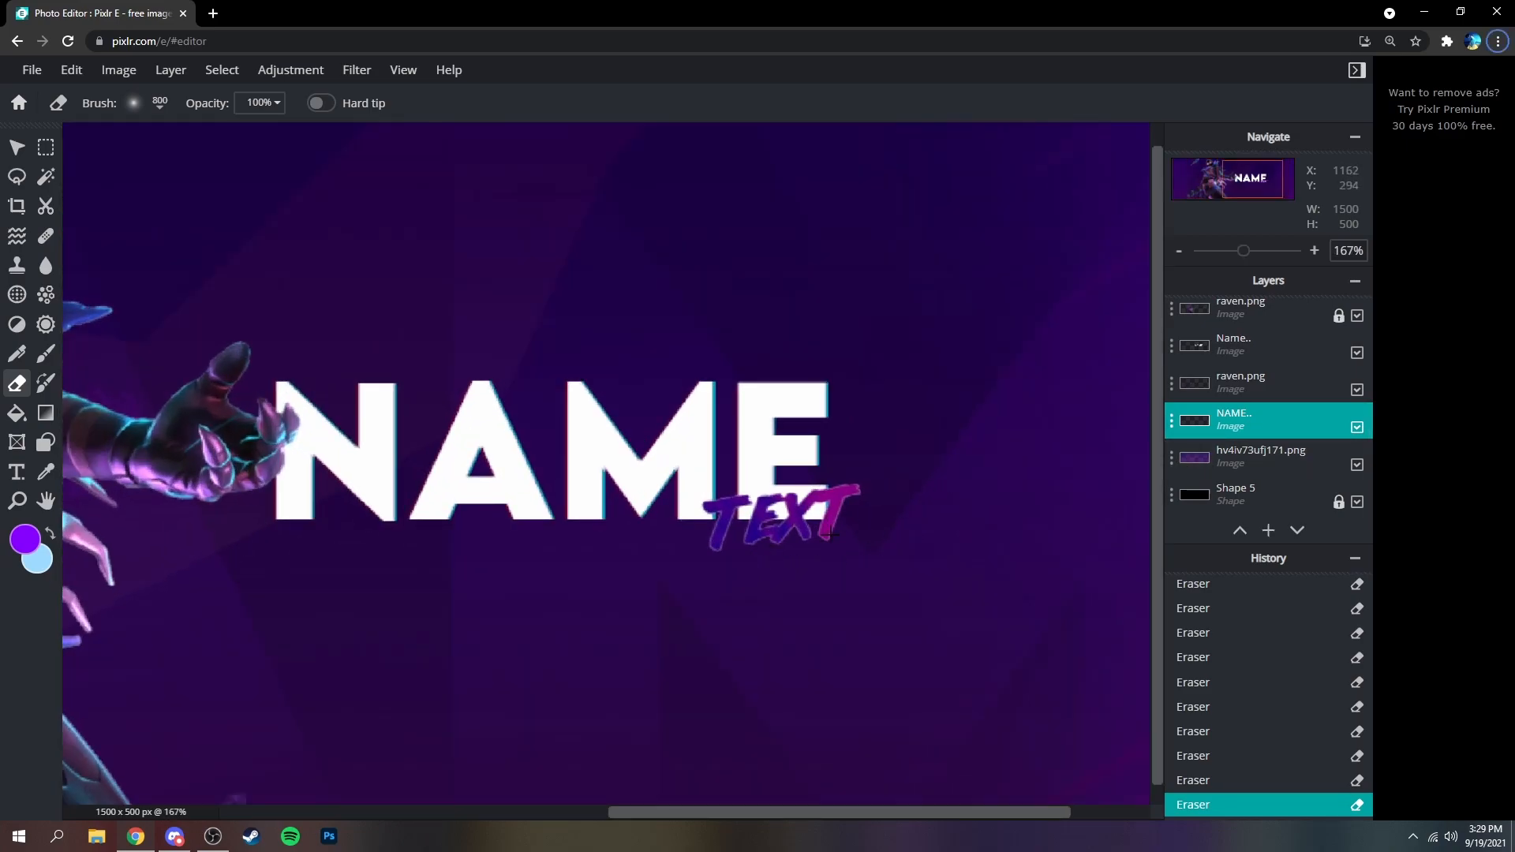
Shift the hue of the small TEXT subtitle layer toward purple using Hue & saturation with Colorize turned on
scroll(706, 471, "up", 2)
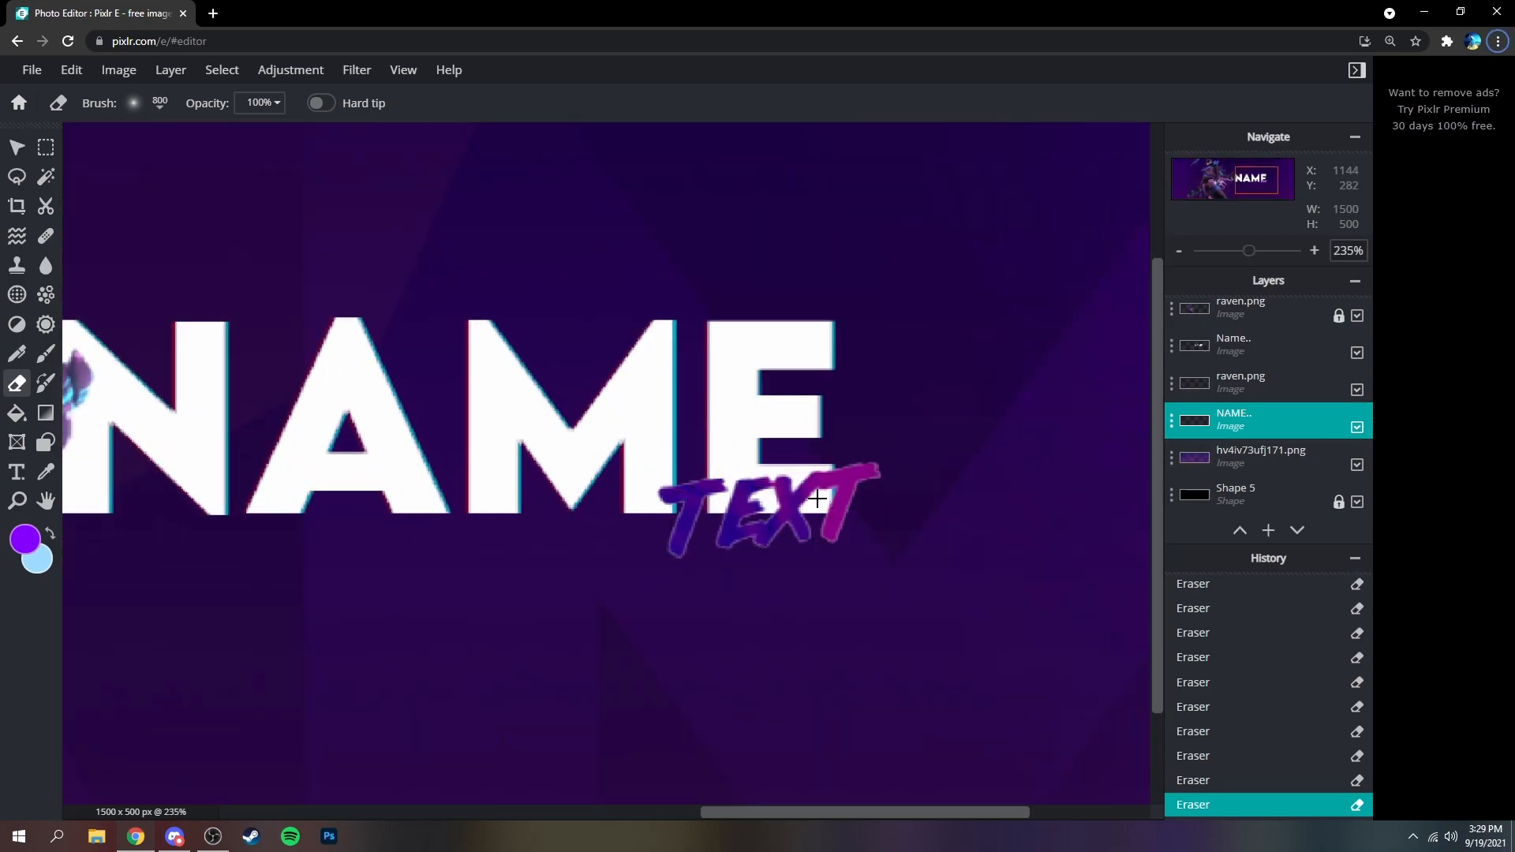
scroll(817, 498, "down", 2)
scroll(1227, 449, "up", 3)
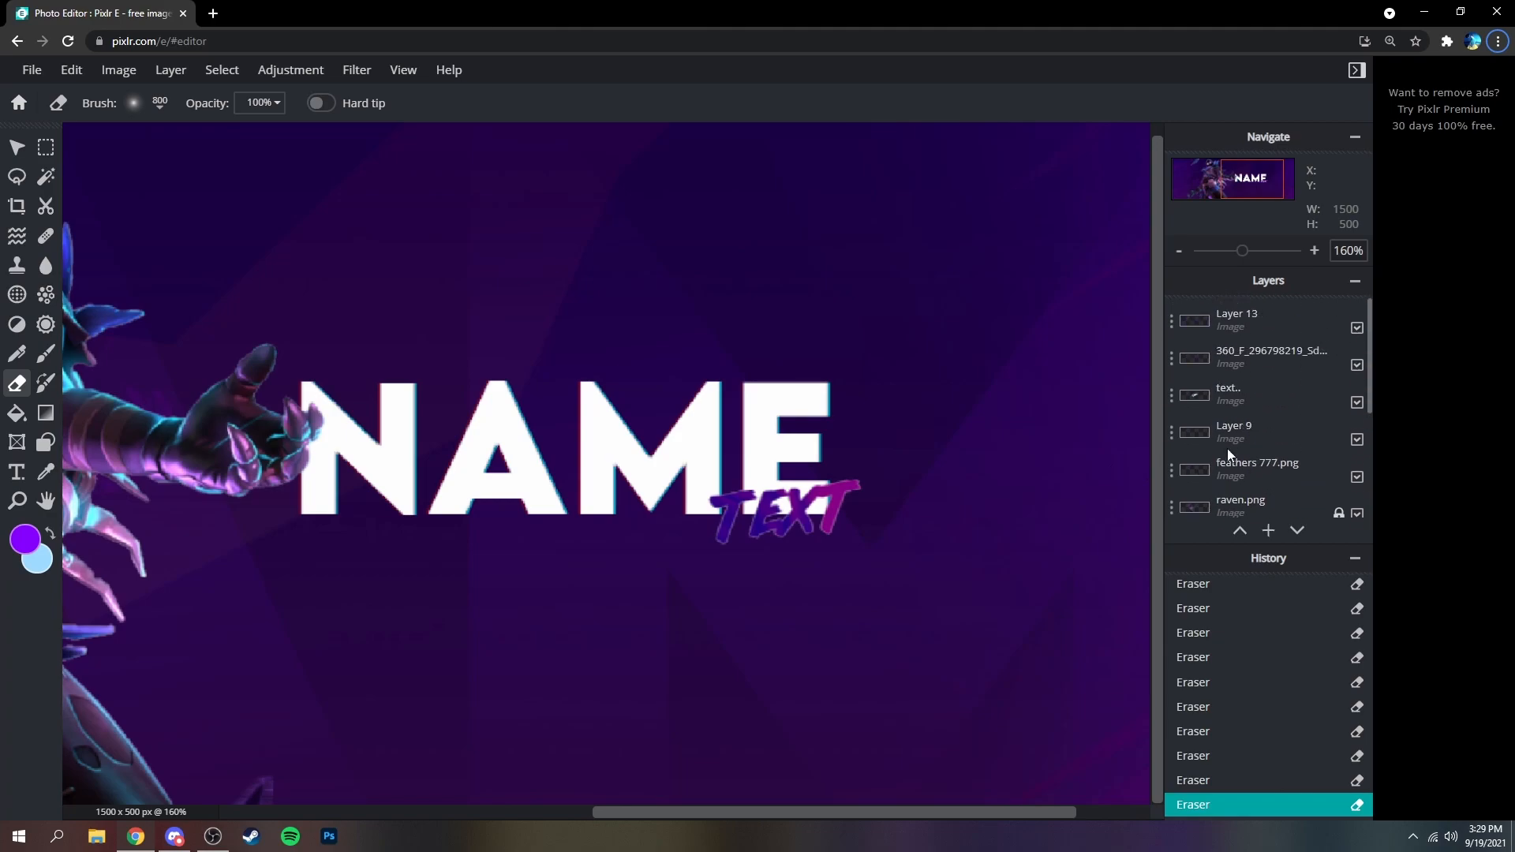
left_click(1238, 387)
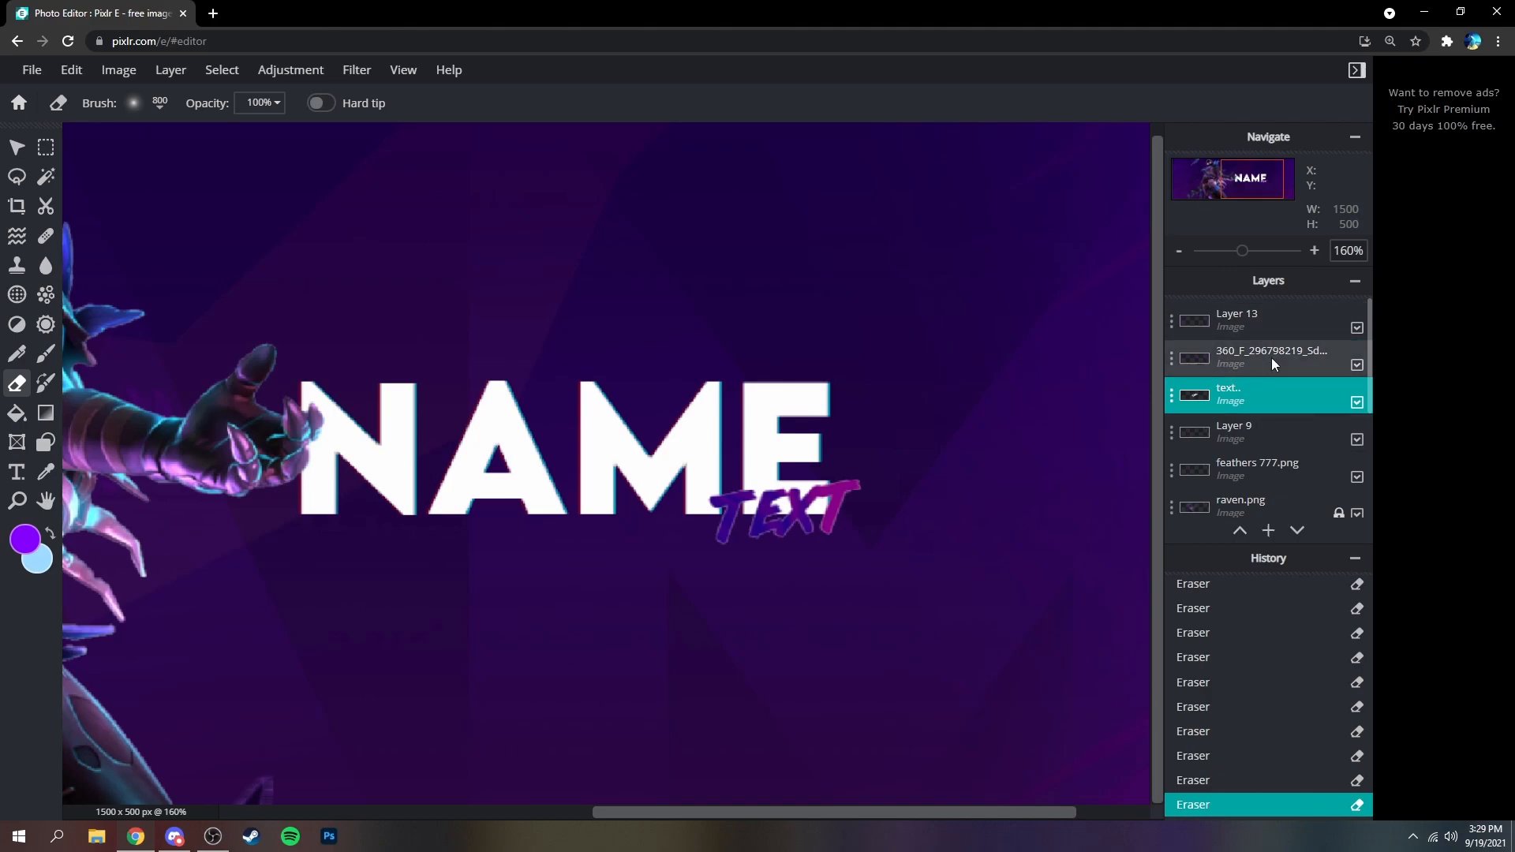
left_click(277, 72)
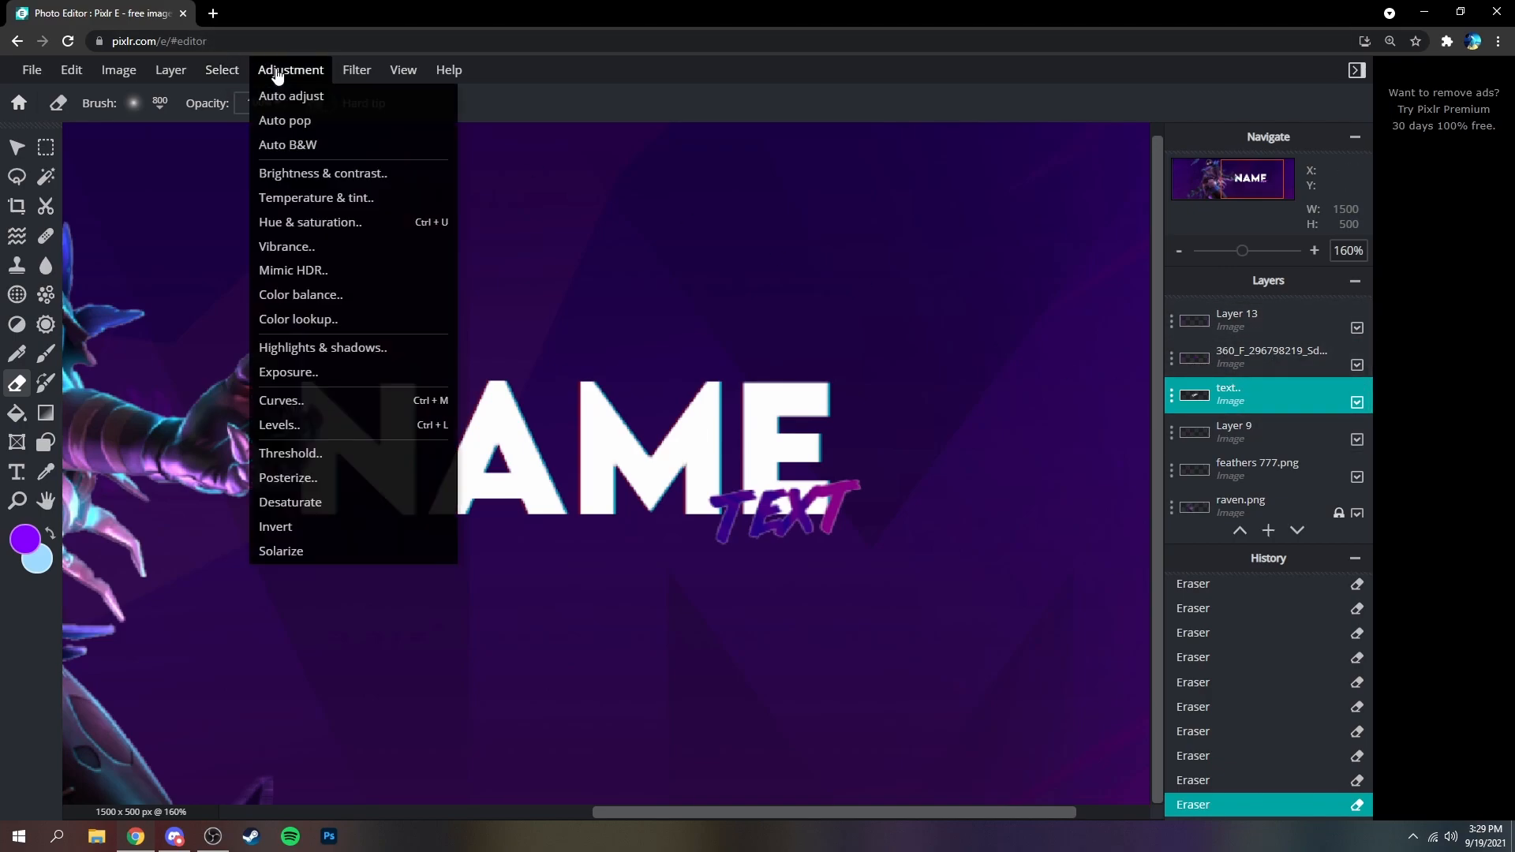
left_click(309, 222)
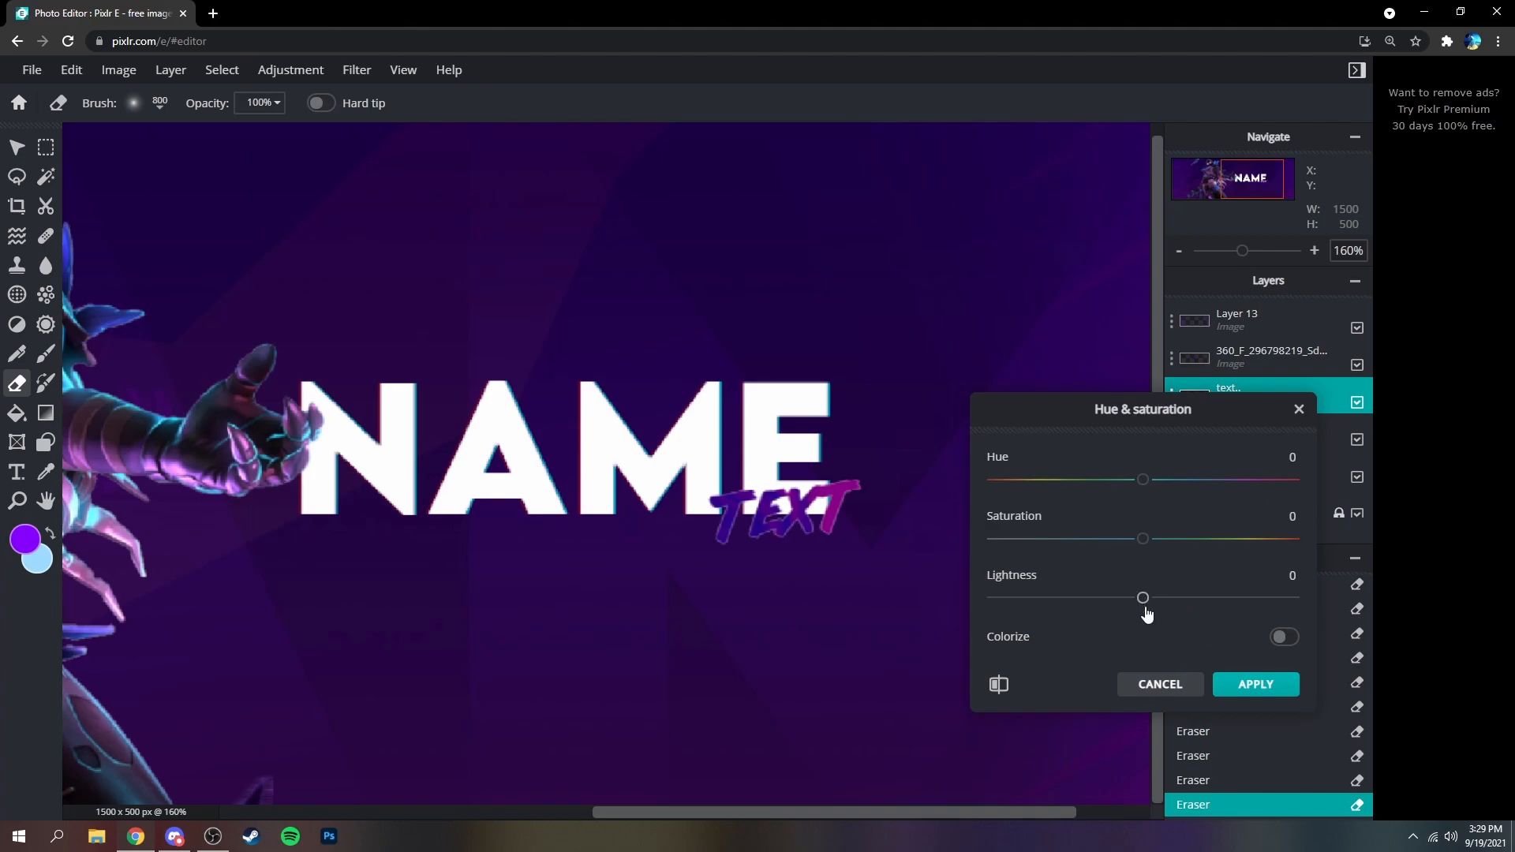
left_click_drag(1142, 479, 1224, 480)
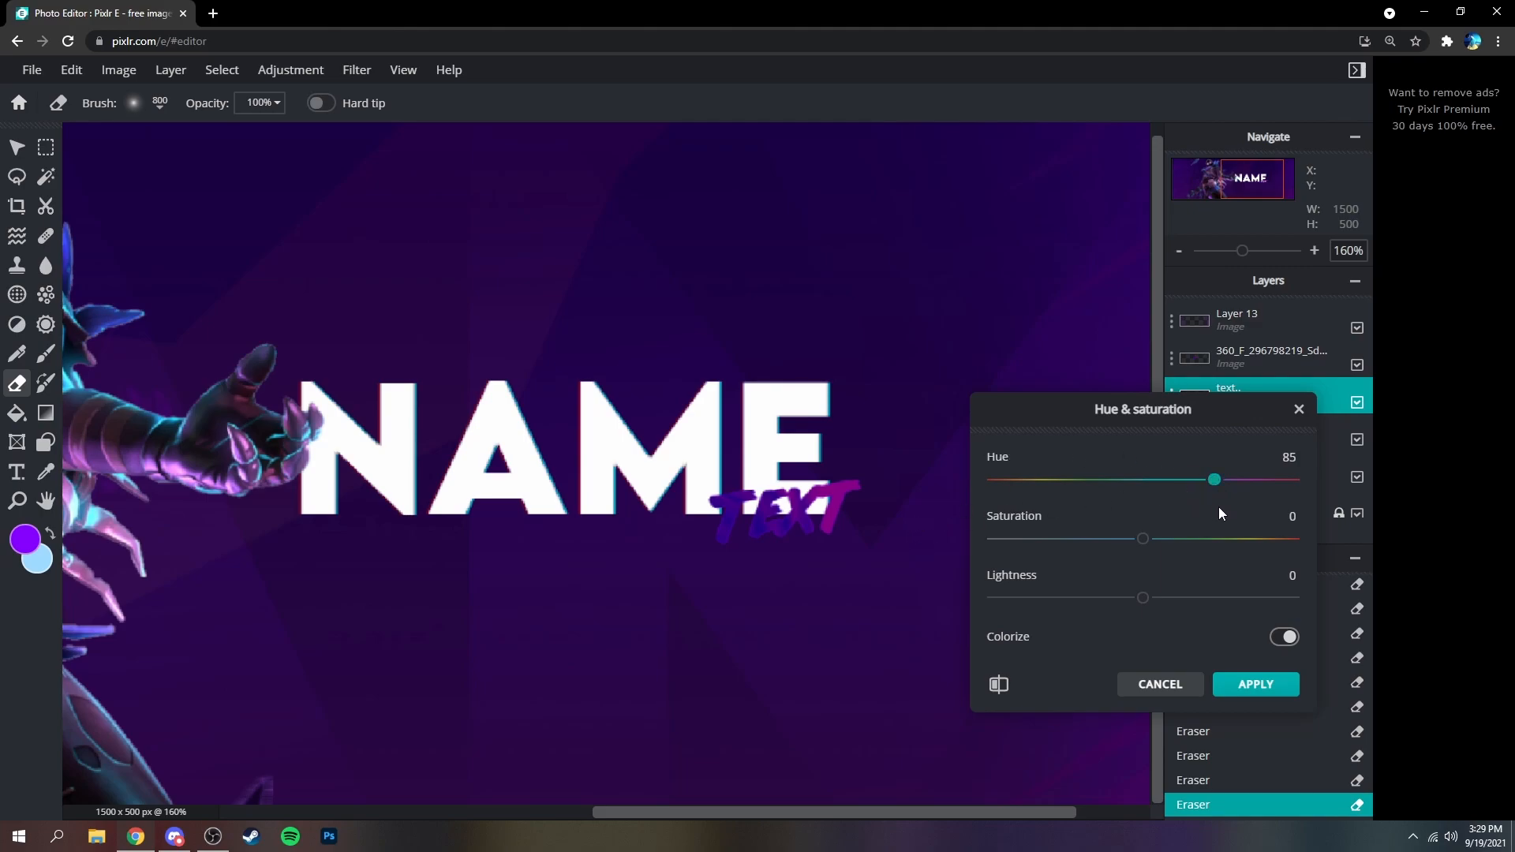
mouse_move(1213, 494)
left_mouse_down()
mouse_move(1177, 489)
mouse_move(1227, 486)
left_mouse_up()
left_click(1256, 684)
Add an empty layer above Layer 13 and set the soft Brush to 1000 px
scroll(915, 481, "down", 5)
scroll(909, 476, "up", 2)
scroll(828, 442, "down", 2)
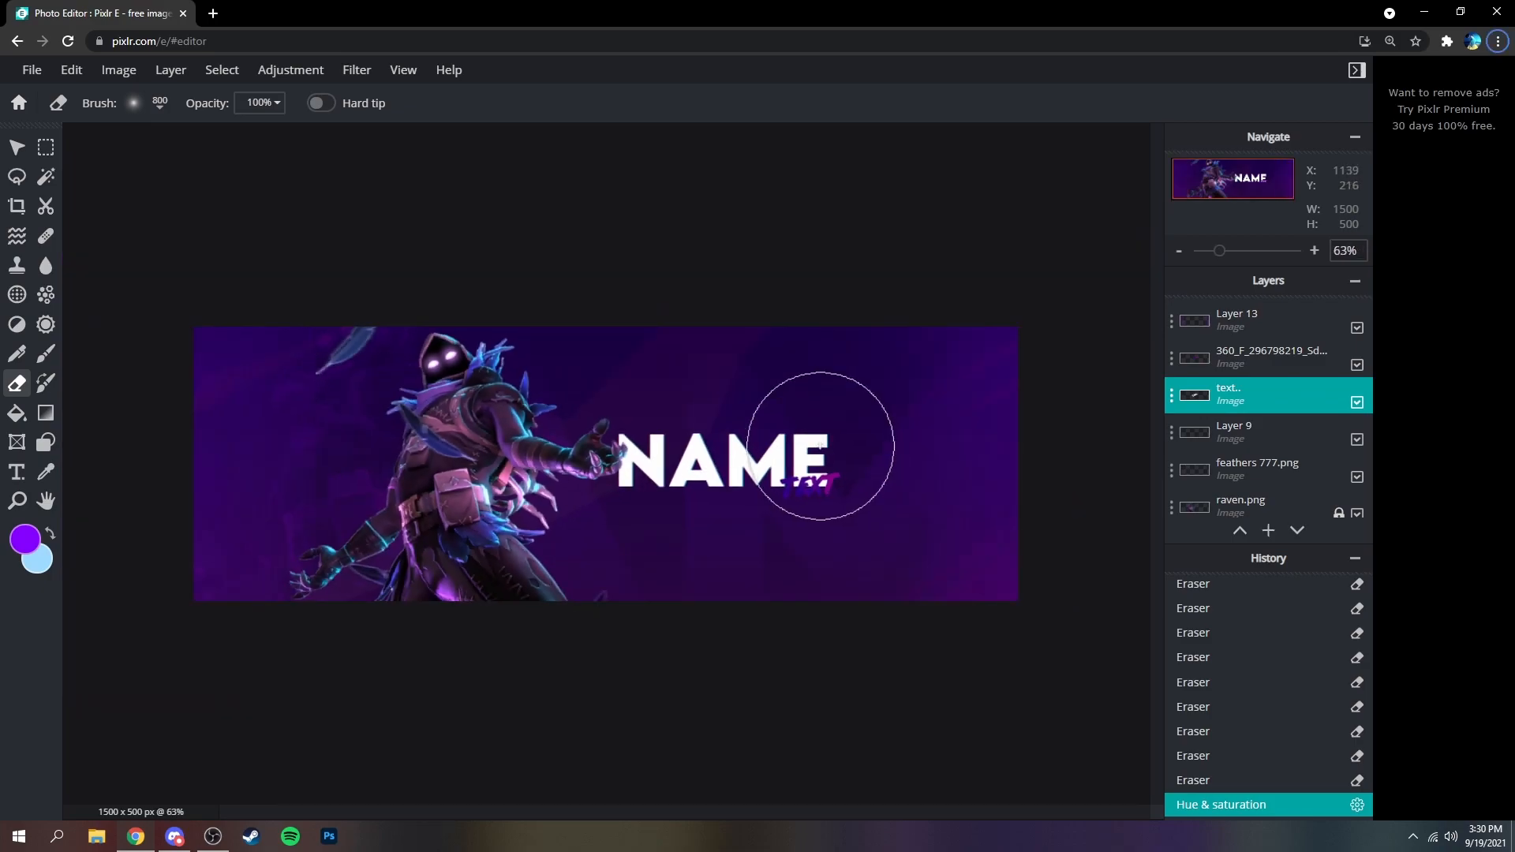
left_click(1262, 329)
left_click(1268, 531)
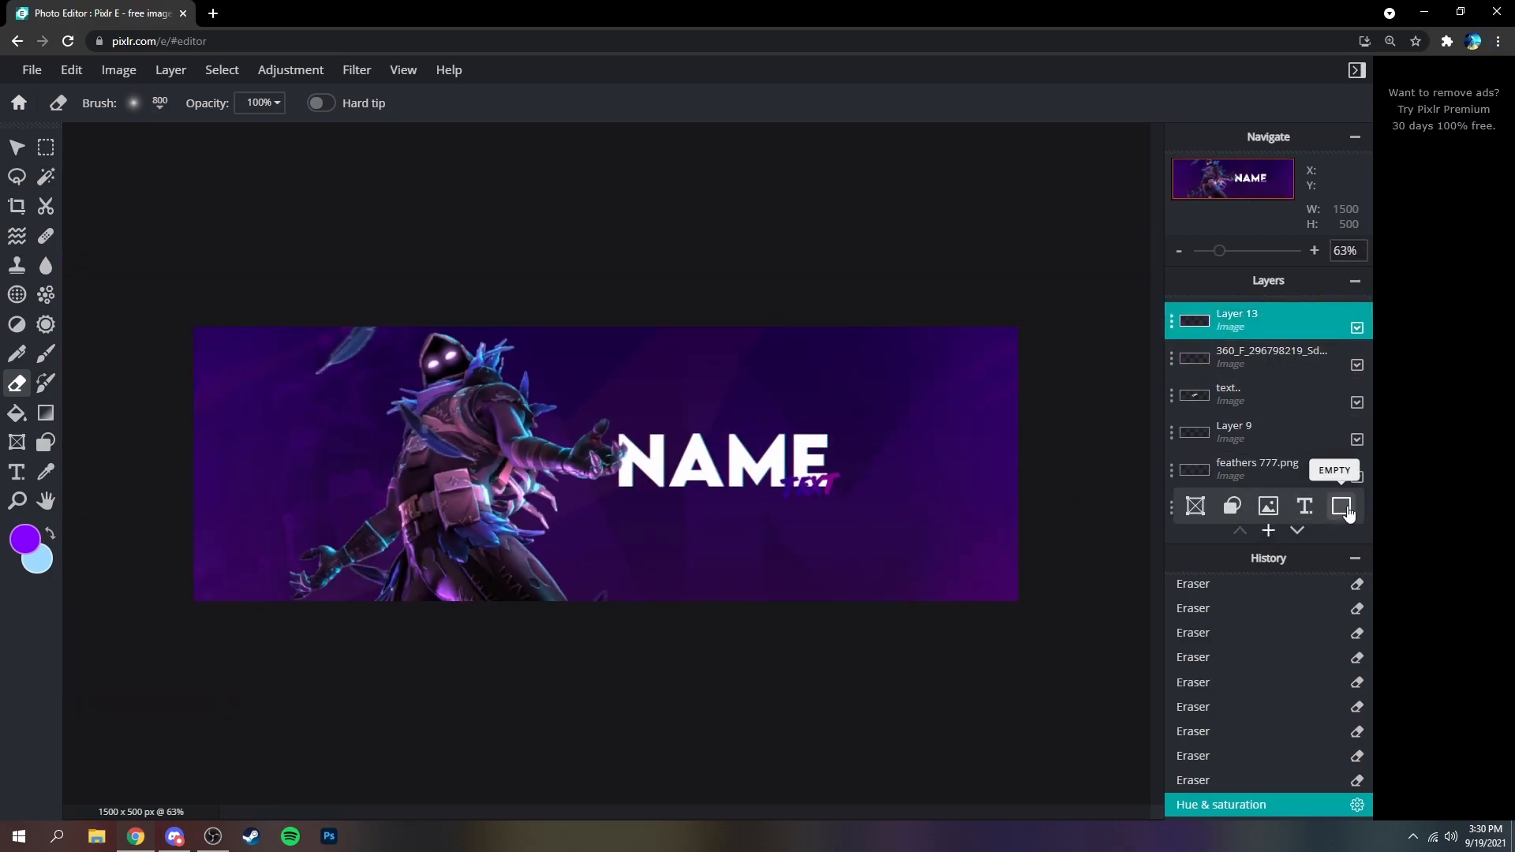
left_click(1344, 509)
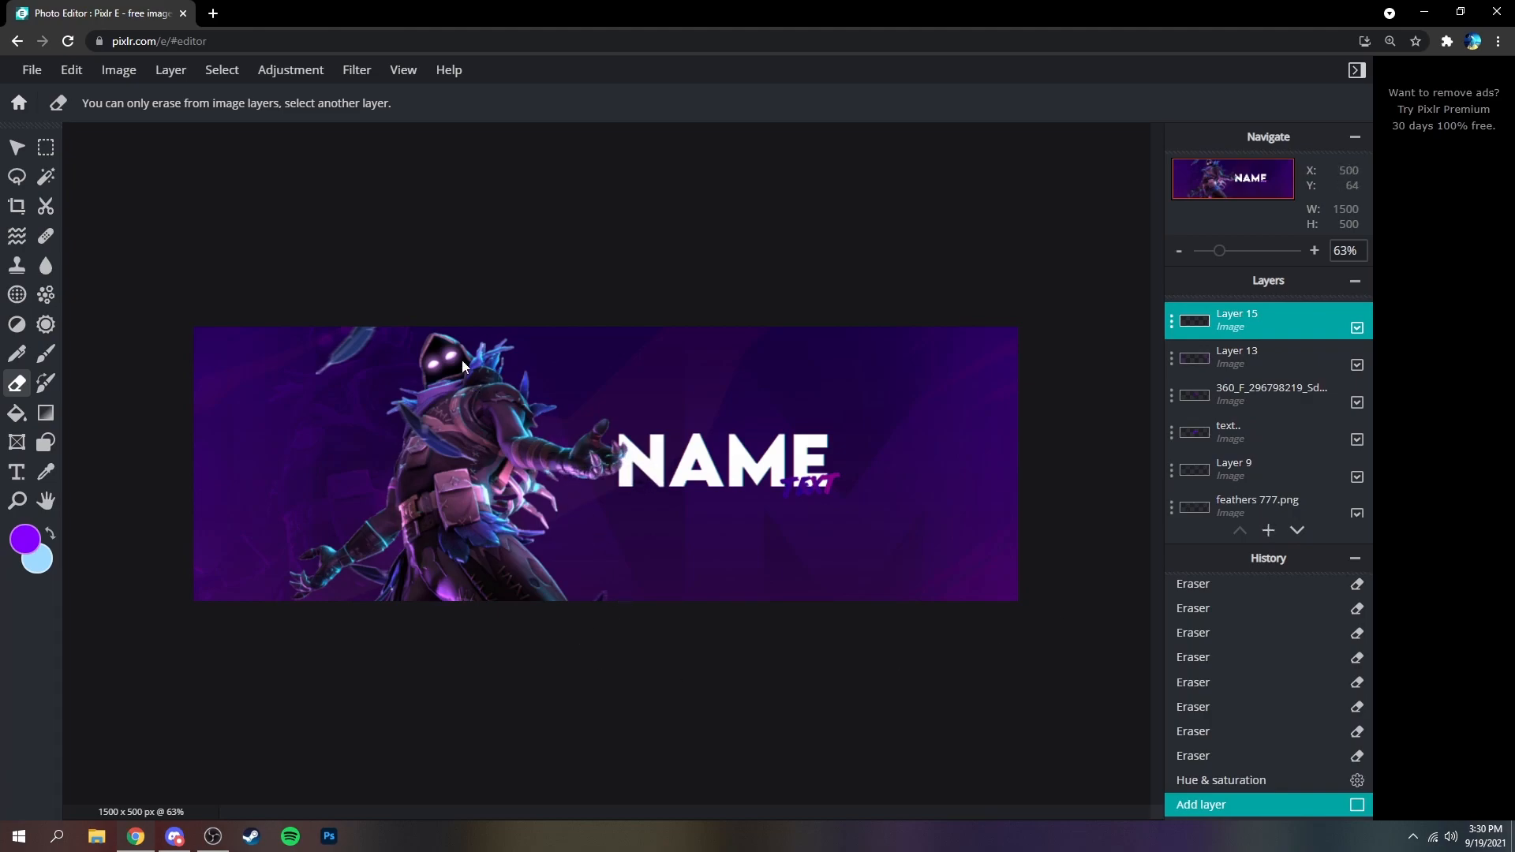
left_click(45, 354)
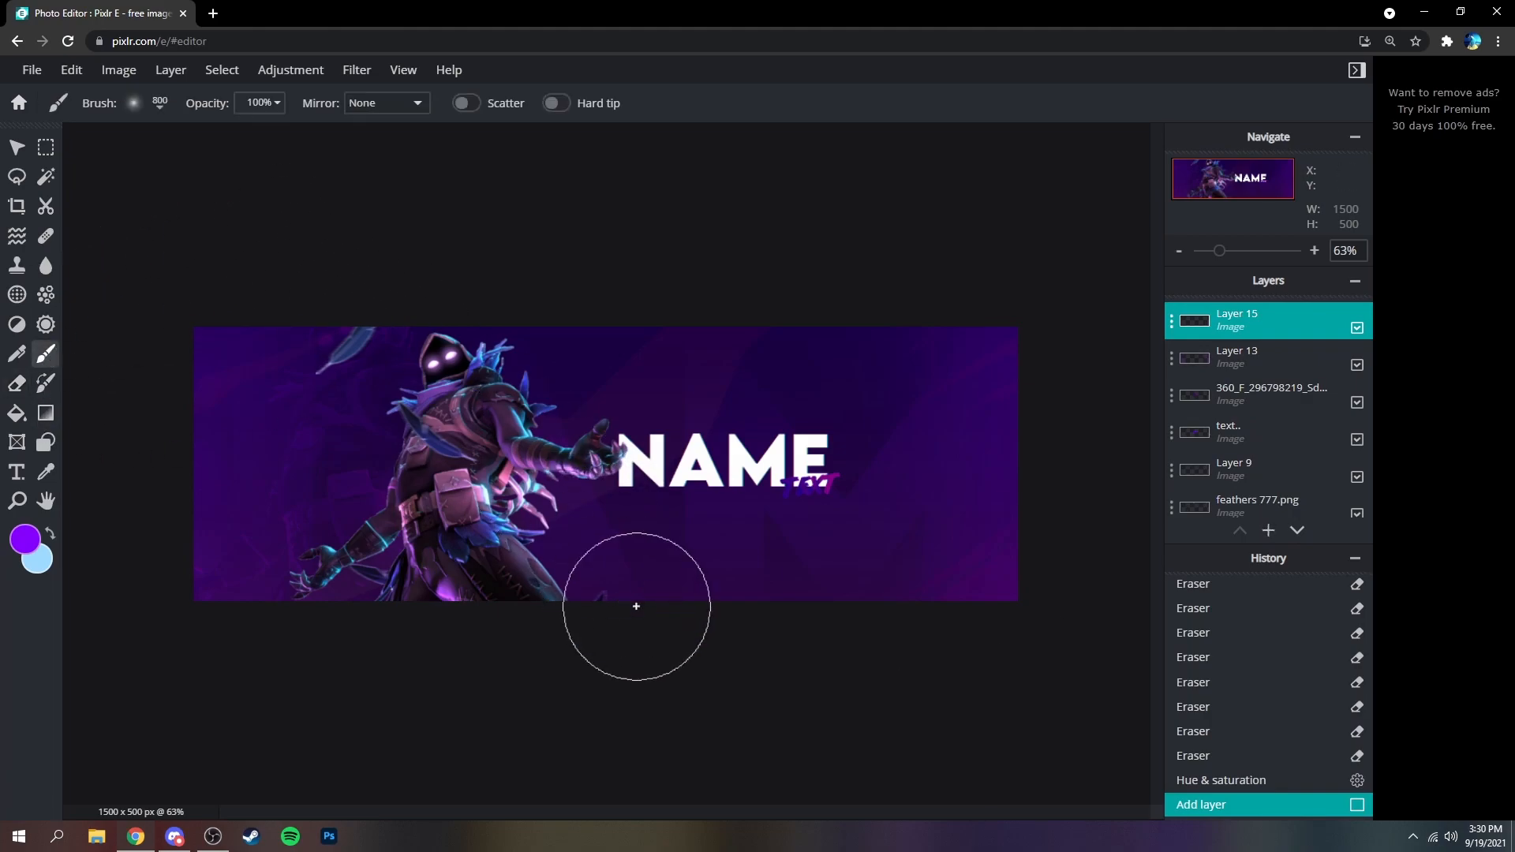
left_click(160, 103)
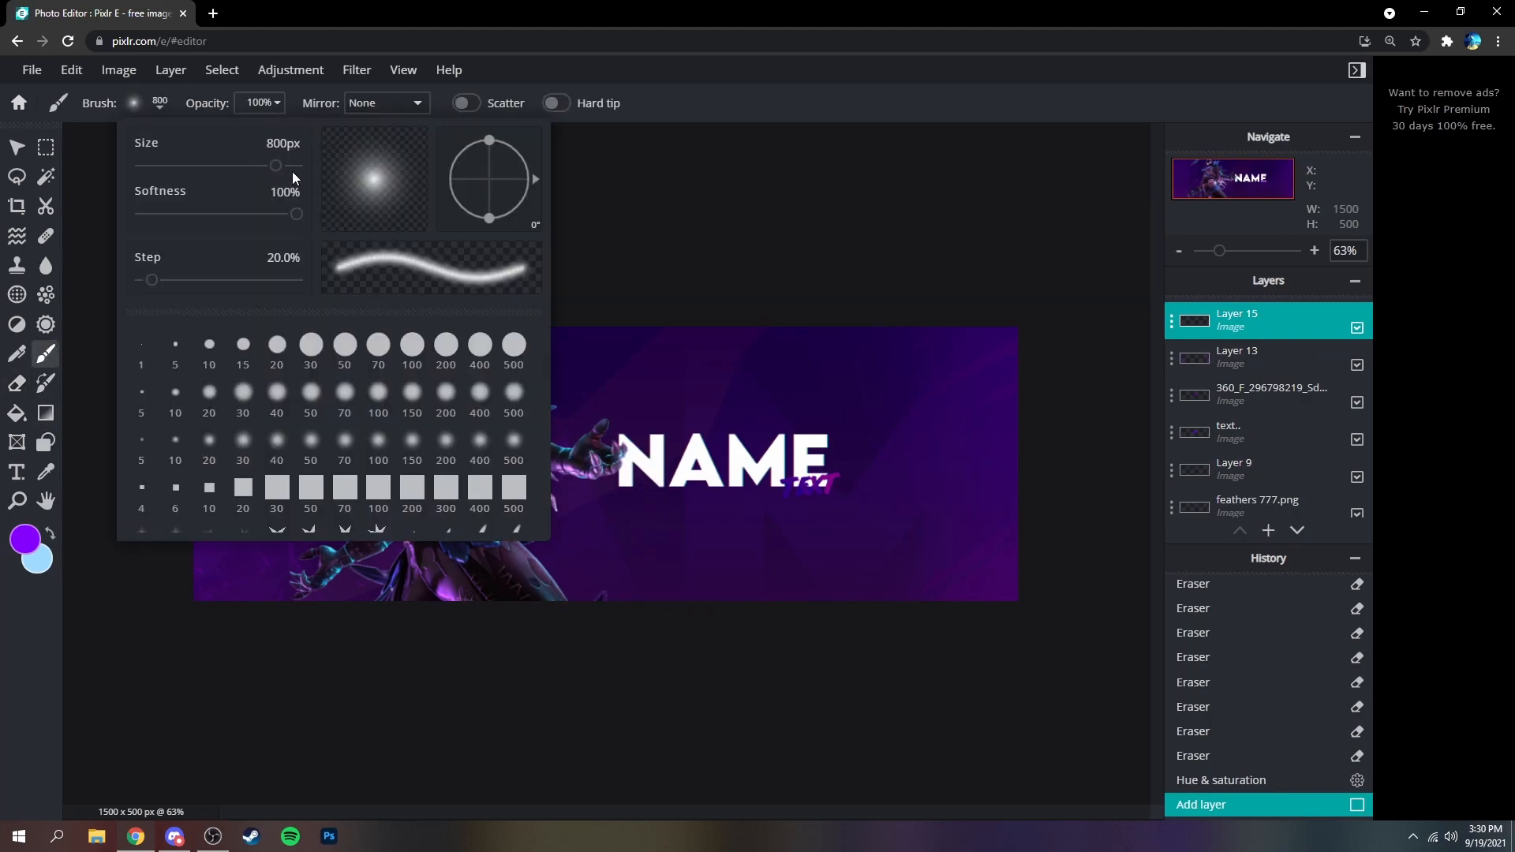
left_click(704, 323)
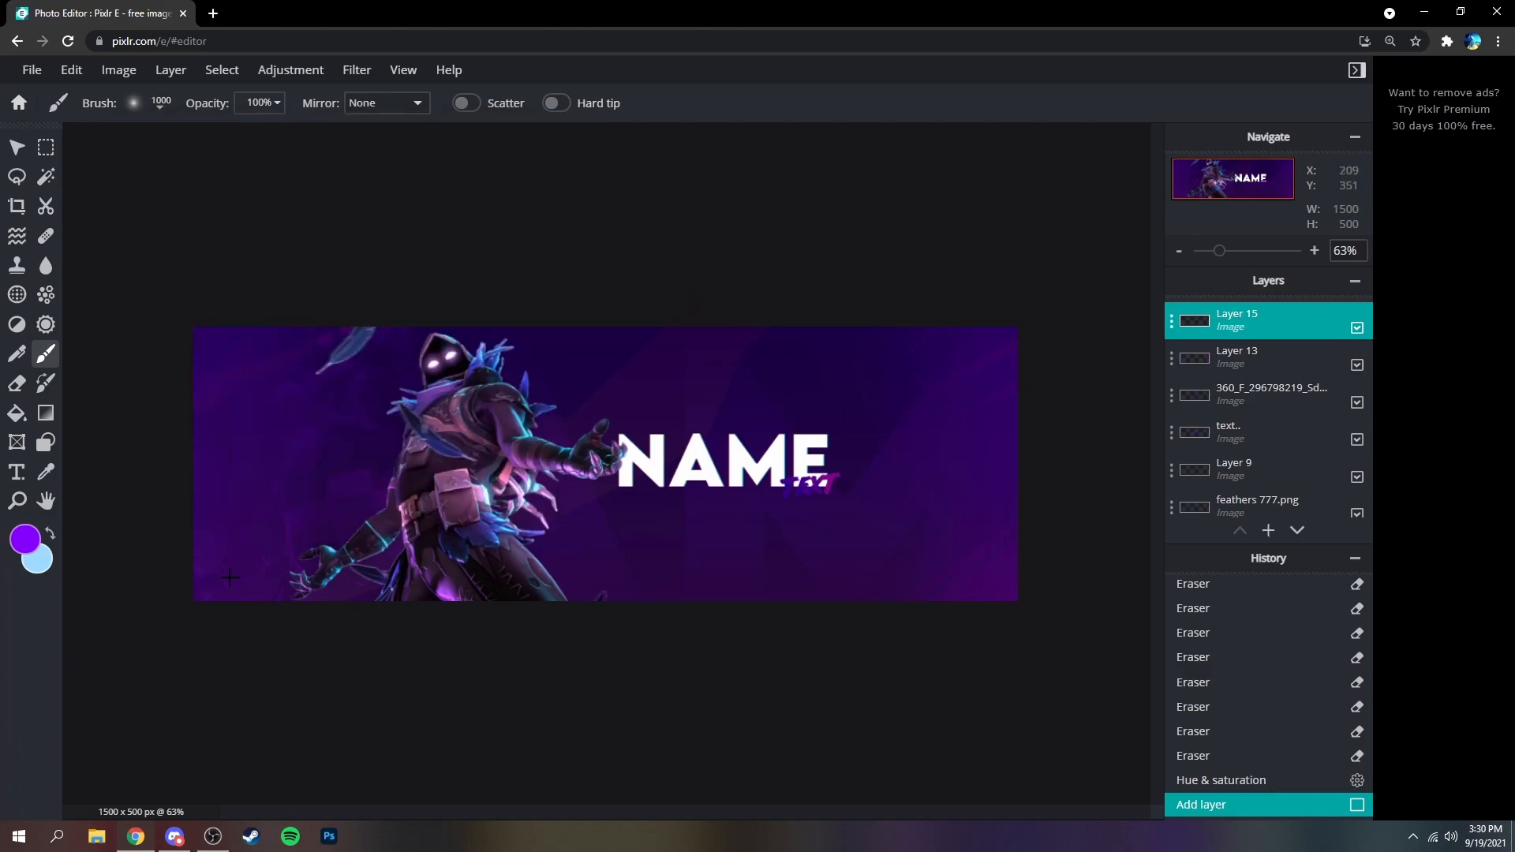
Paint a soft #8400FF purple glow at the middle of the banner's bottom edge
left_click(34, 548)
left_click(1294, 619)
left_click(630, 632)
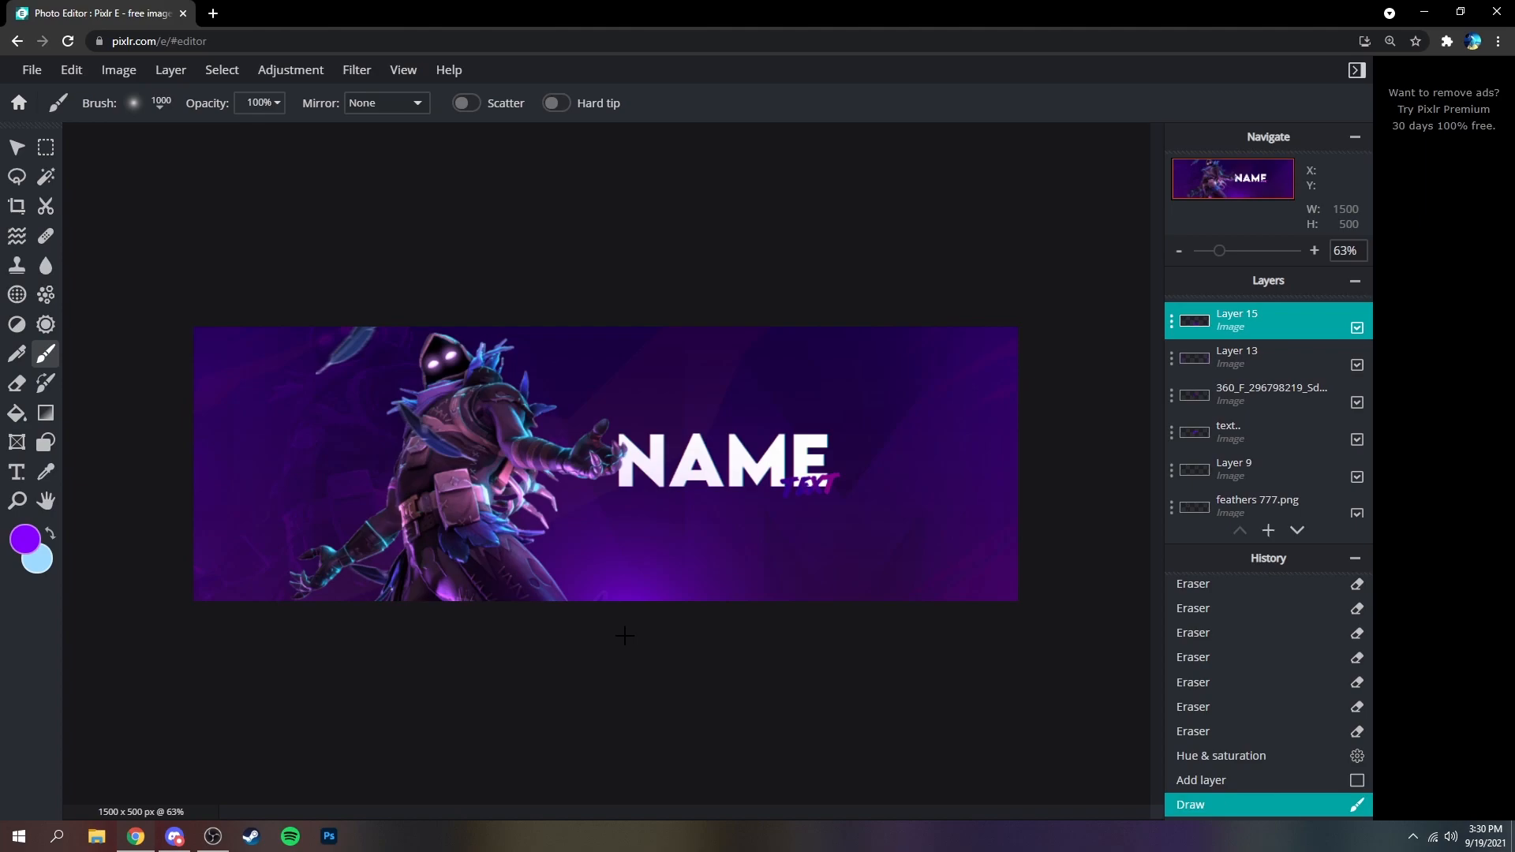
Set the brush colour to light purple #C587FF, try a large dab below the banner's bottom edge and undo it
left_click(19, 550)
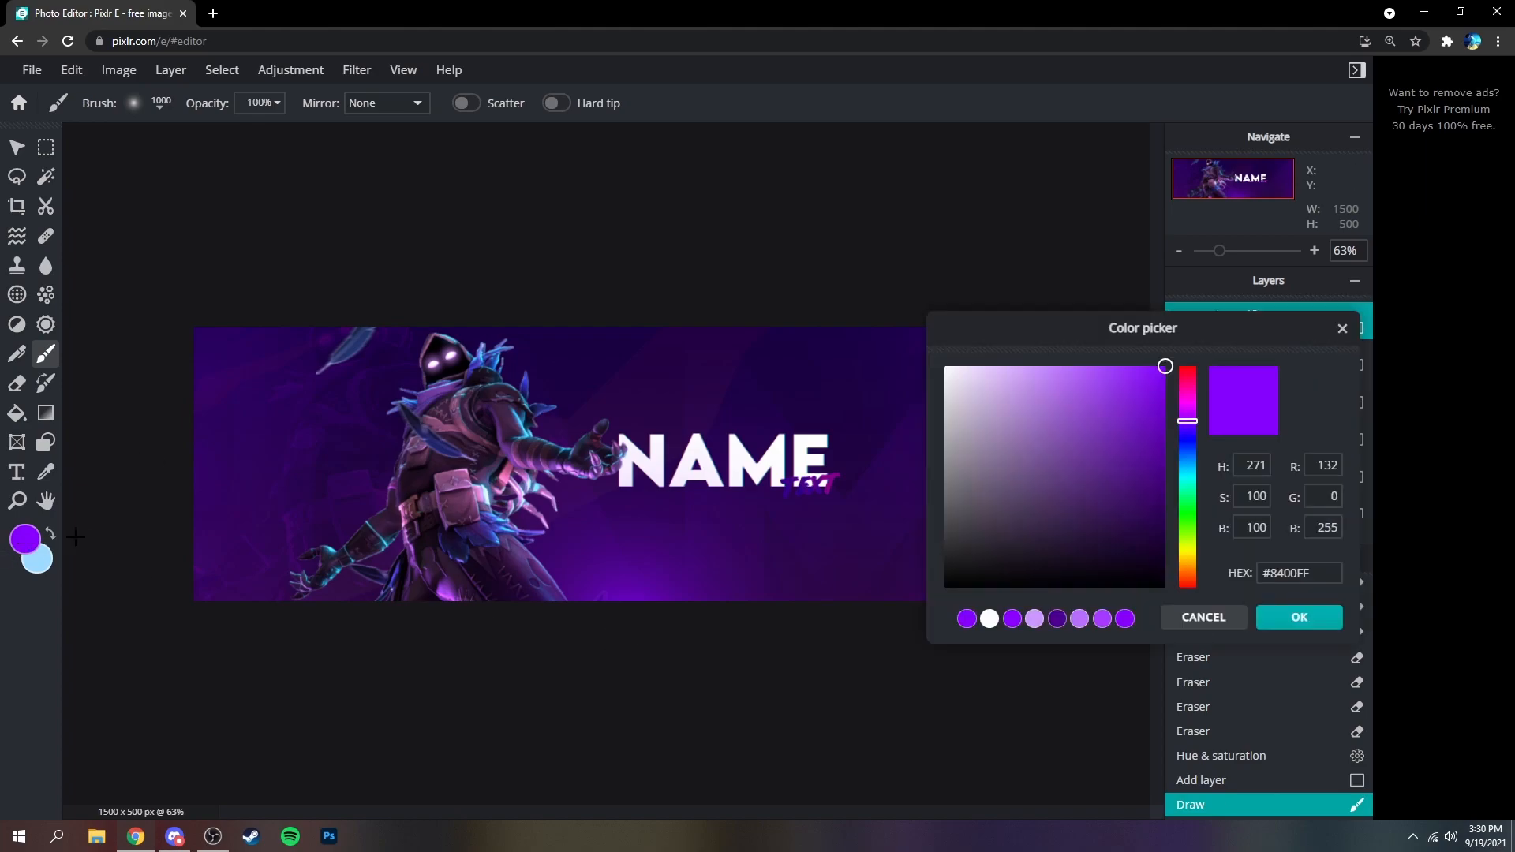
left_click_drag(1160, 368, 1048, 306)
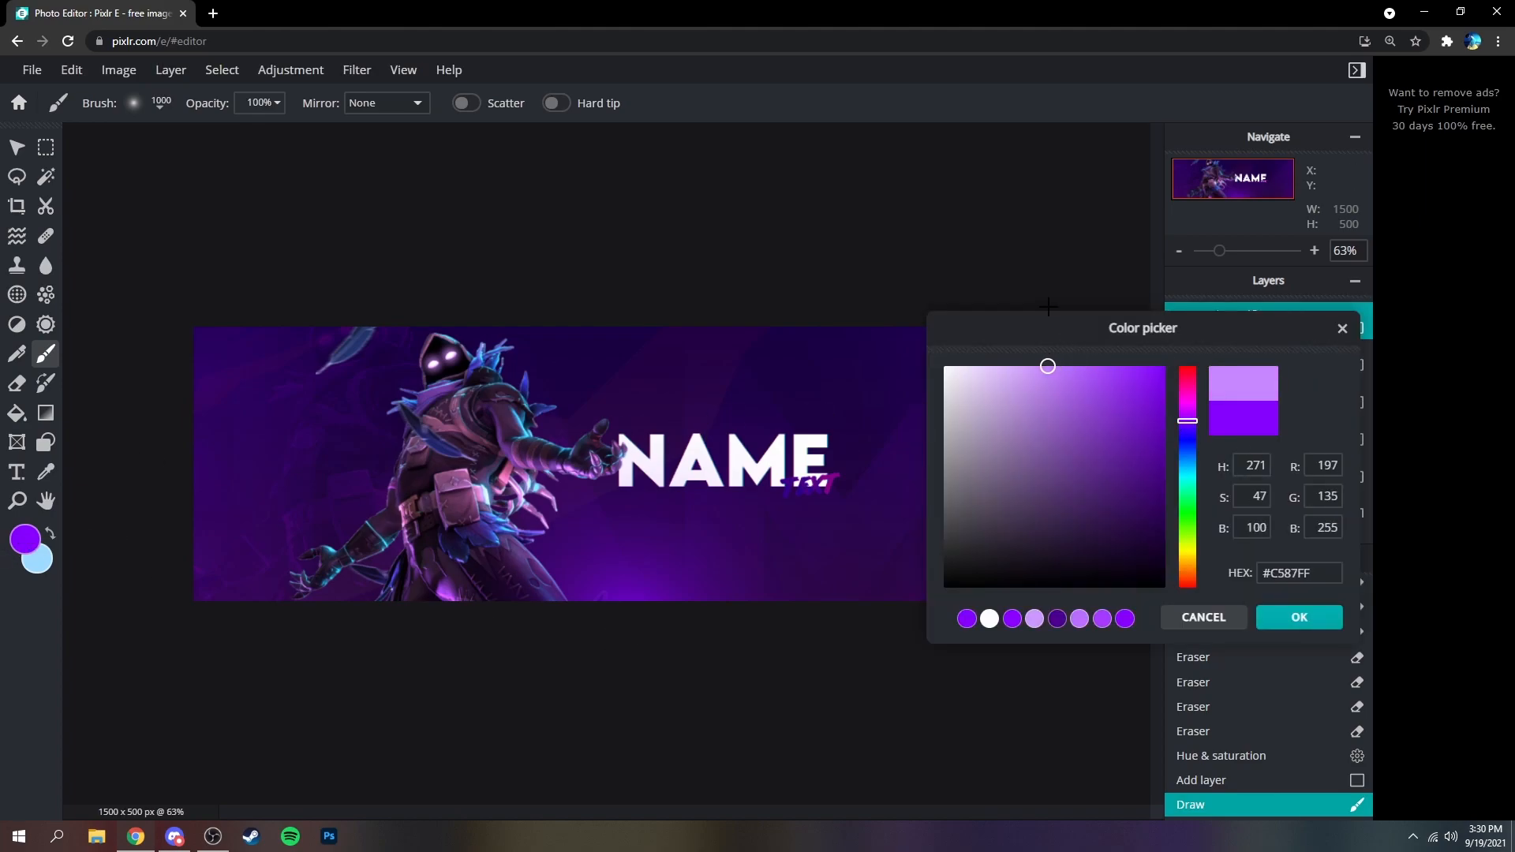
left_click(1281, 611)
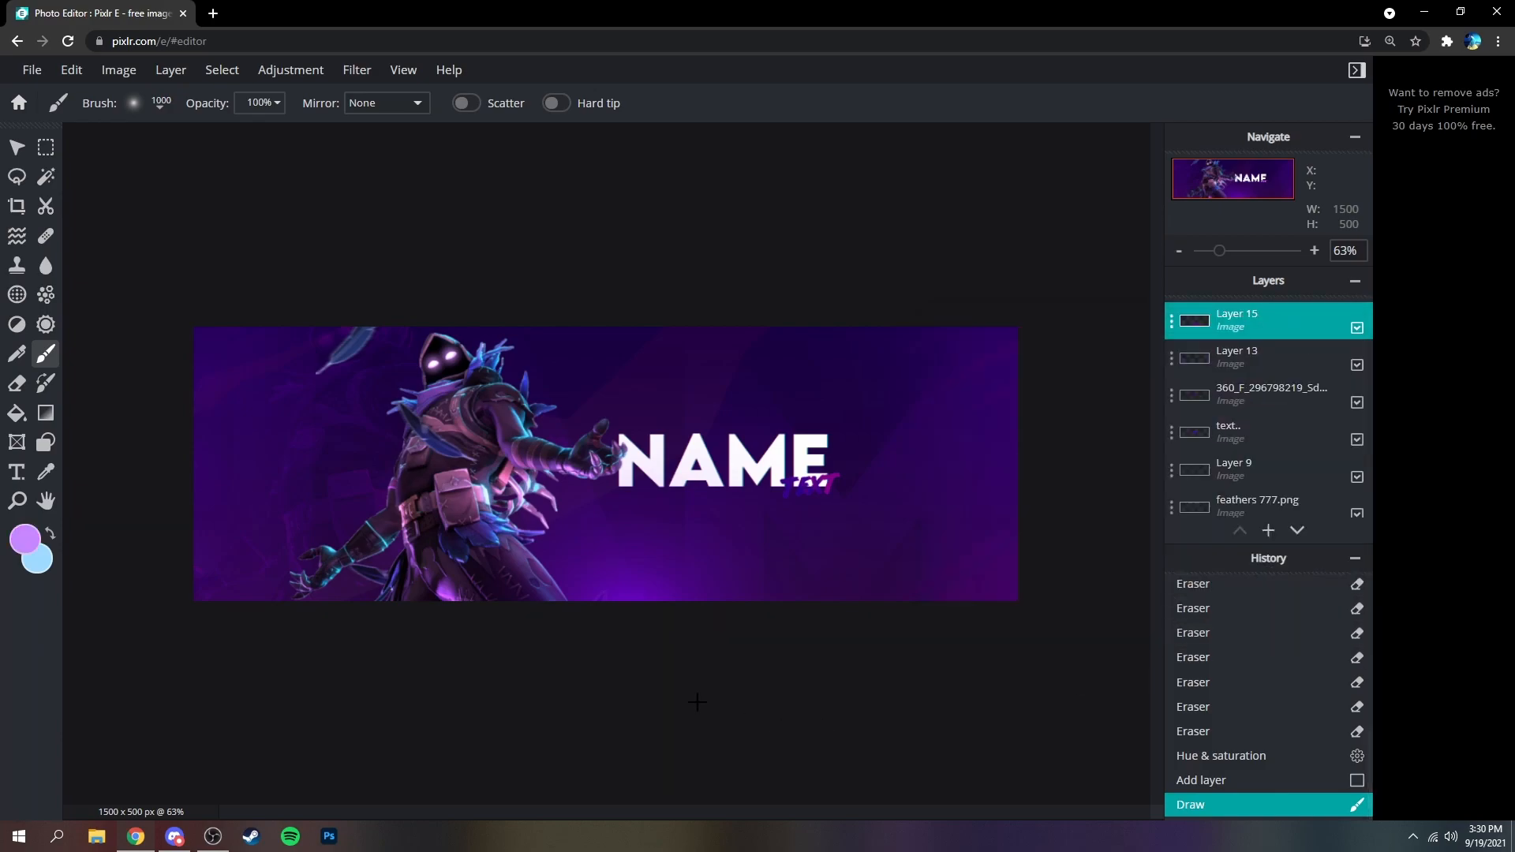
left_click(634, 684)
key("ctrl+z")
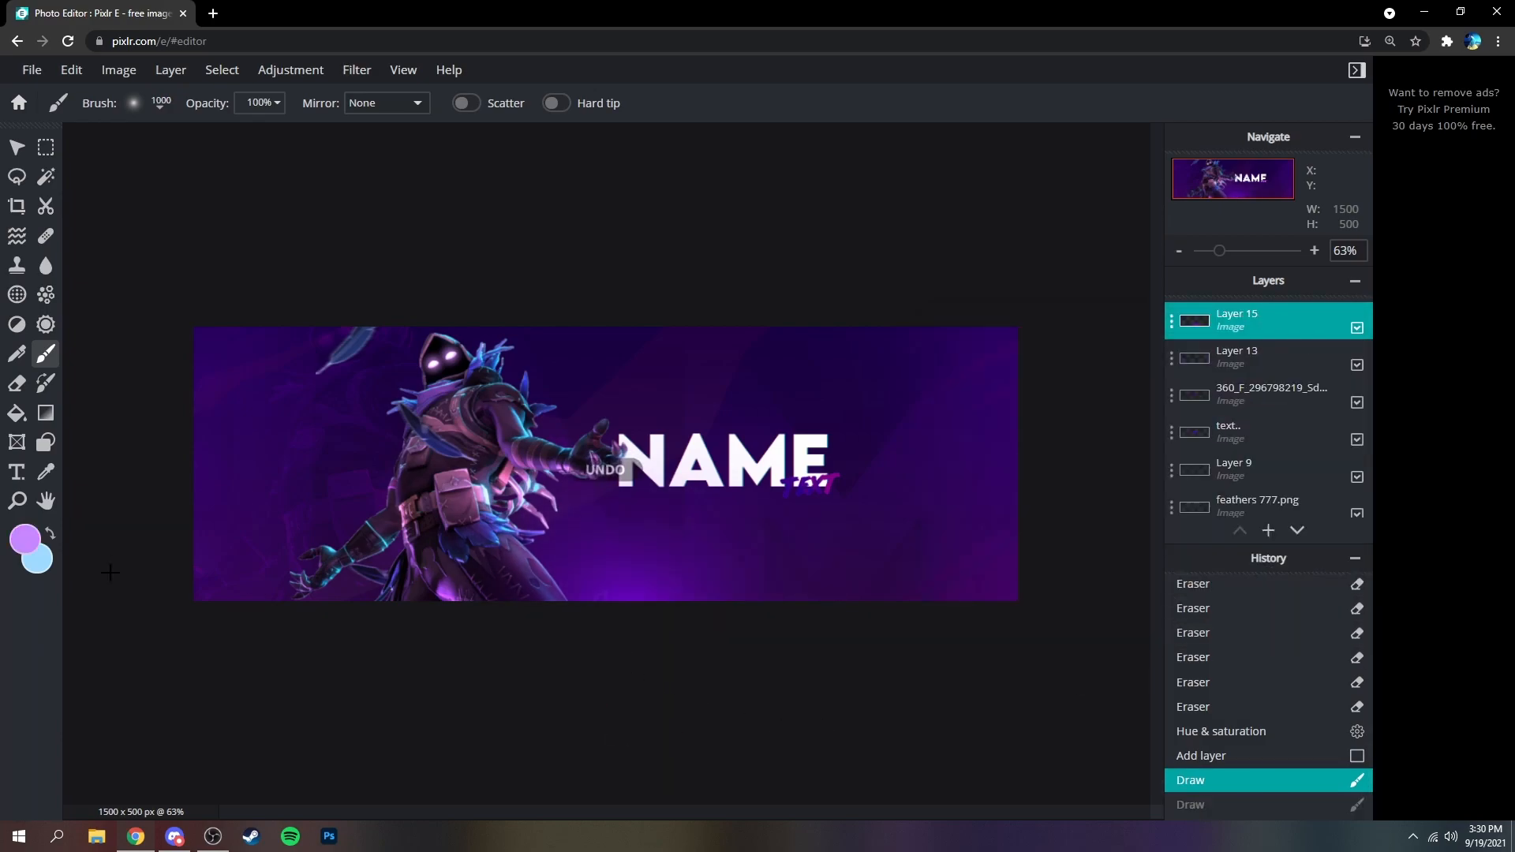
Reduce the Brush to 390 px and dab light purple highlights just below the bottom-edge glow
left_click(161, 101)
left_click_drag(303, 165, 236, 164)
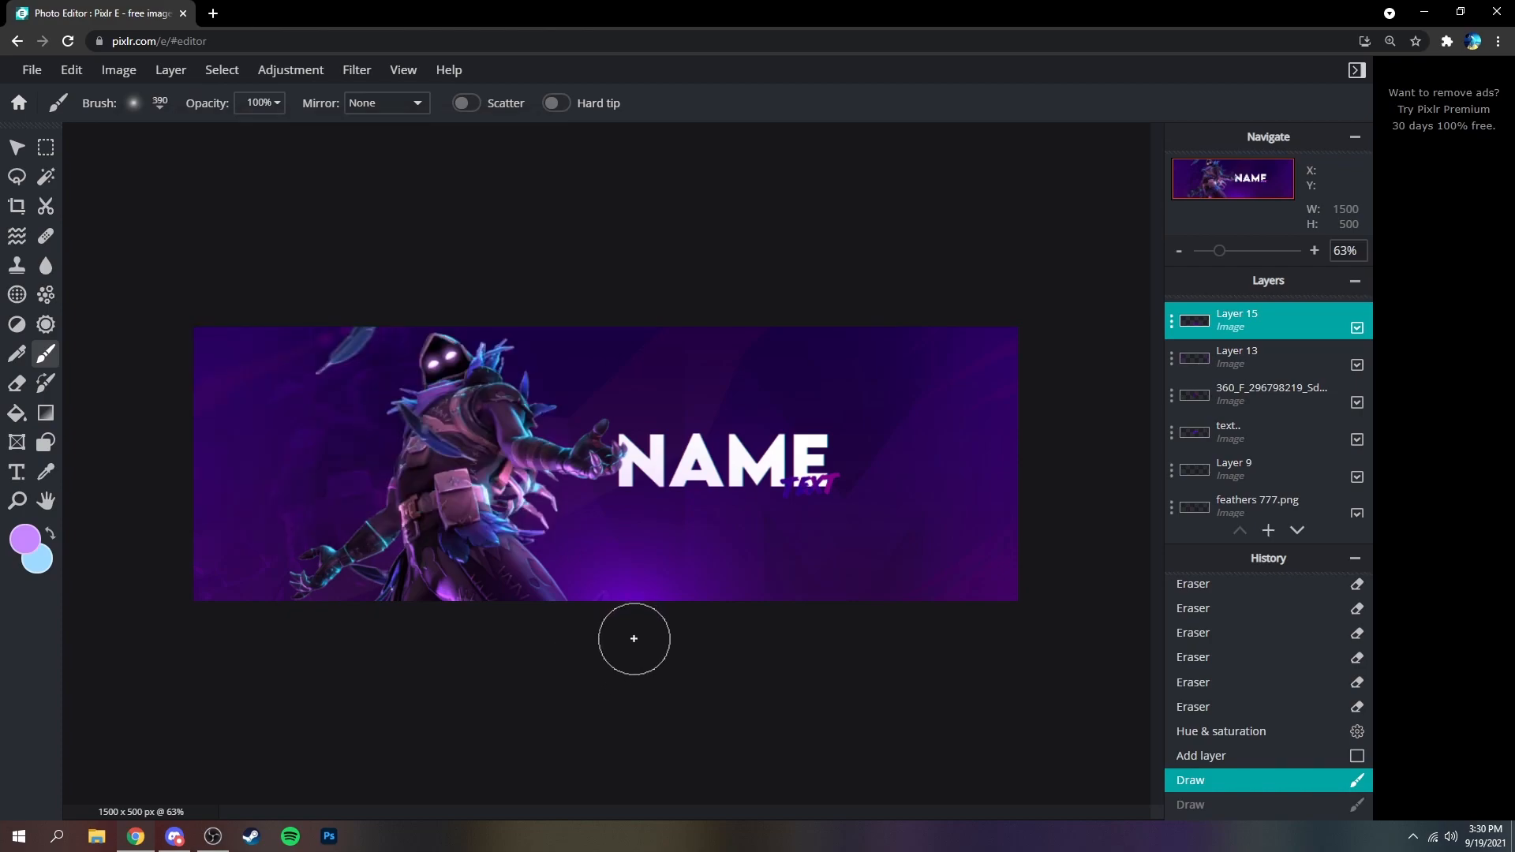
left_click(634, 636)
left_click(636, 675)
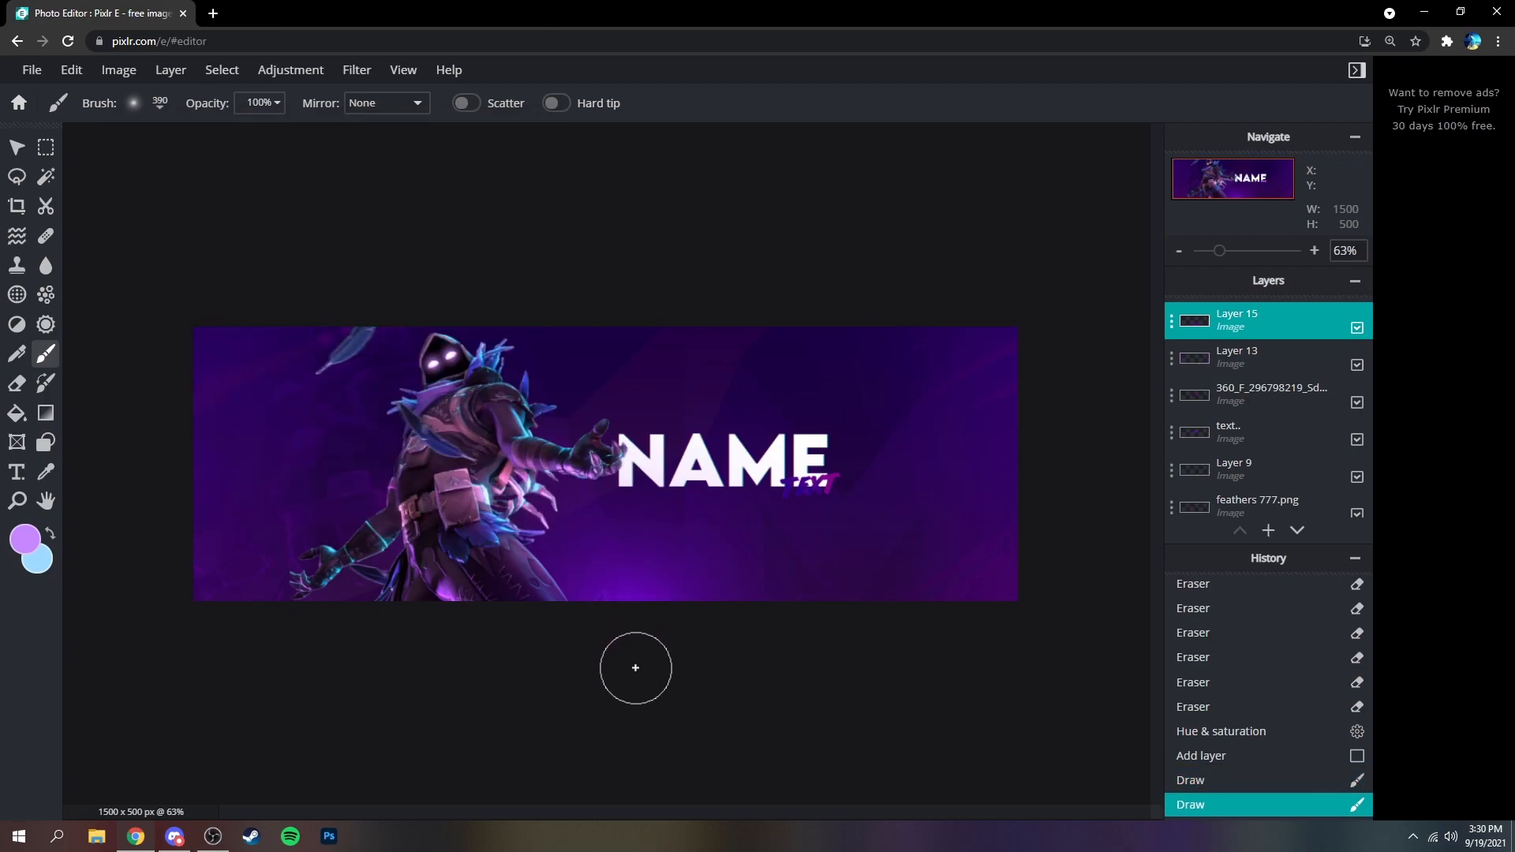
scroll(650, 670, "up", 2)
scroll(717, 689, "down", 4)
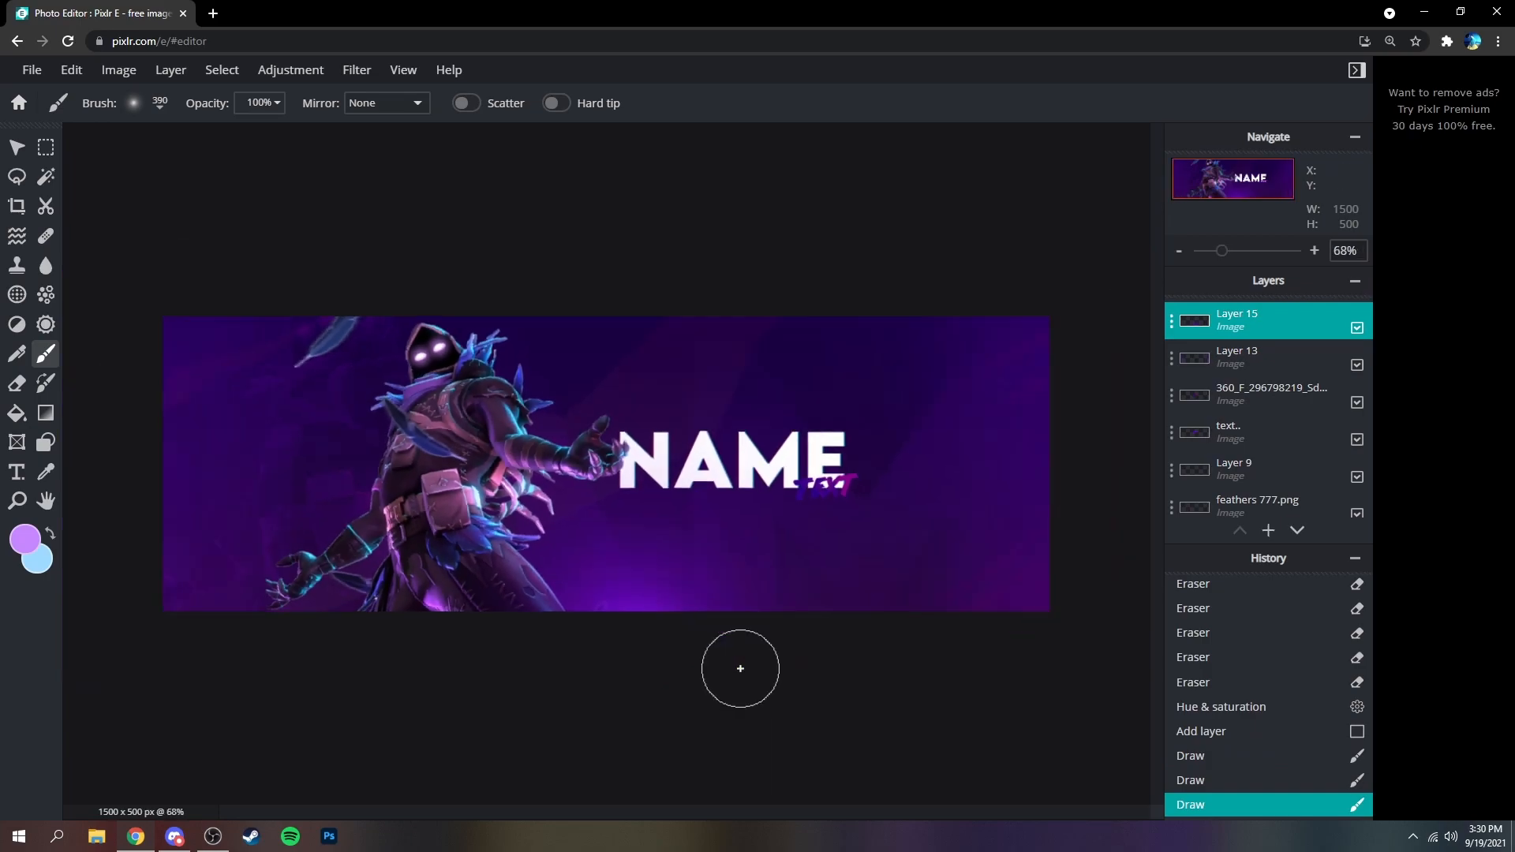
scroll(693, 430, "down", 1)
scroll(680, 365, "up", 2)
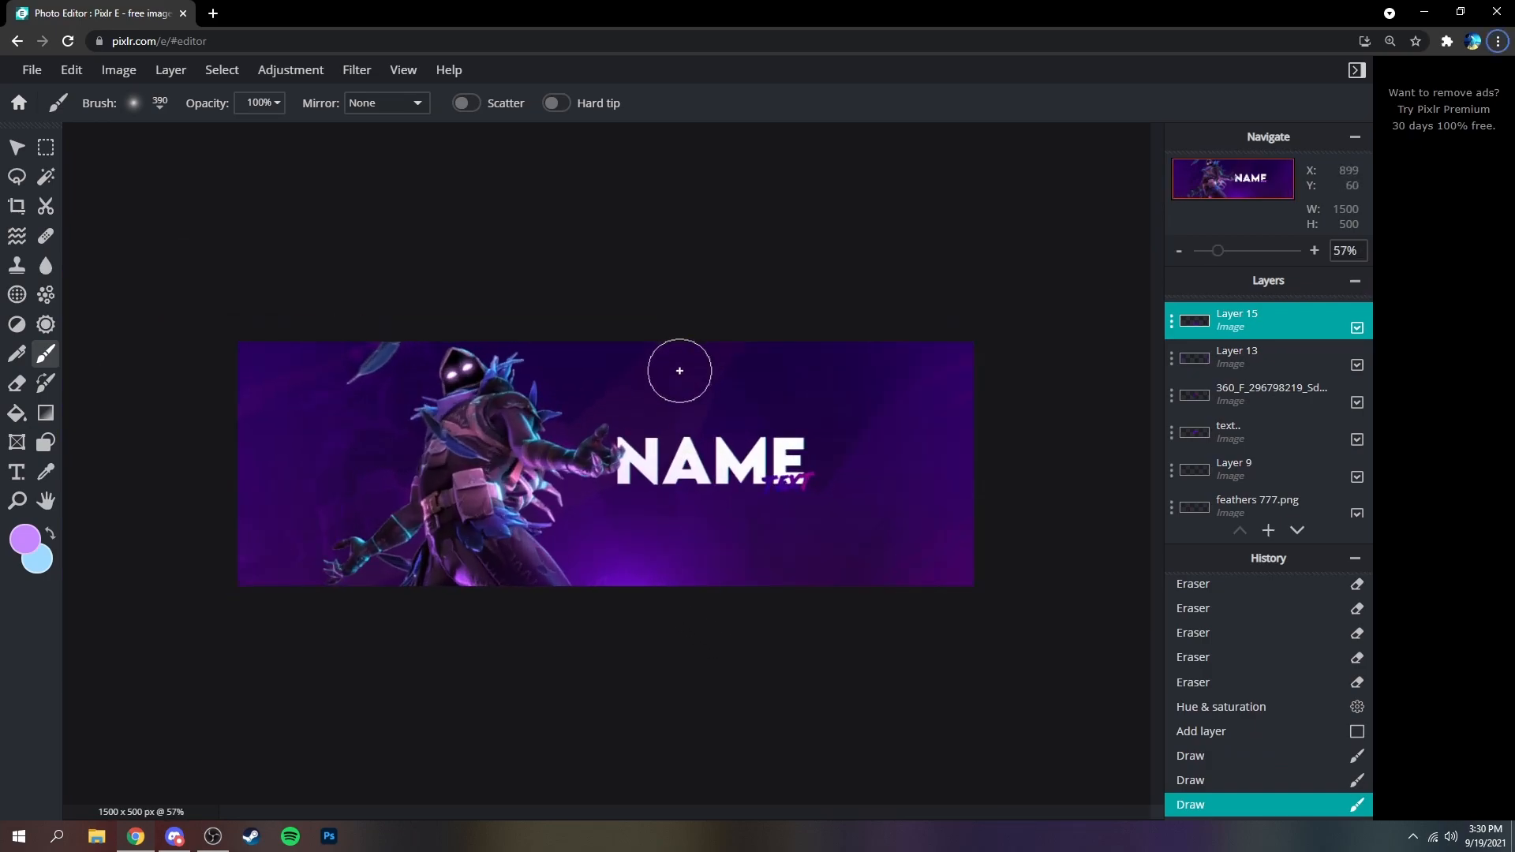
Add another empty layer, set the Brush to 880 px, try a light purple dab over the NAME title and undo it
left_click(1268, 530)
left_click(1267, 500)
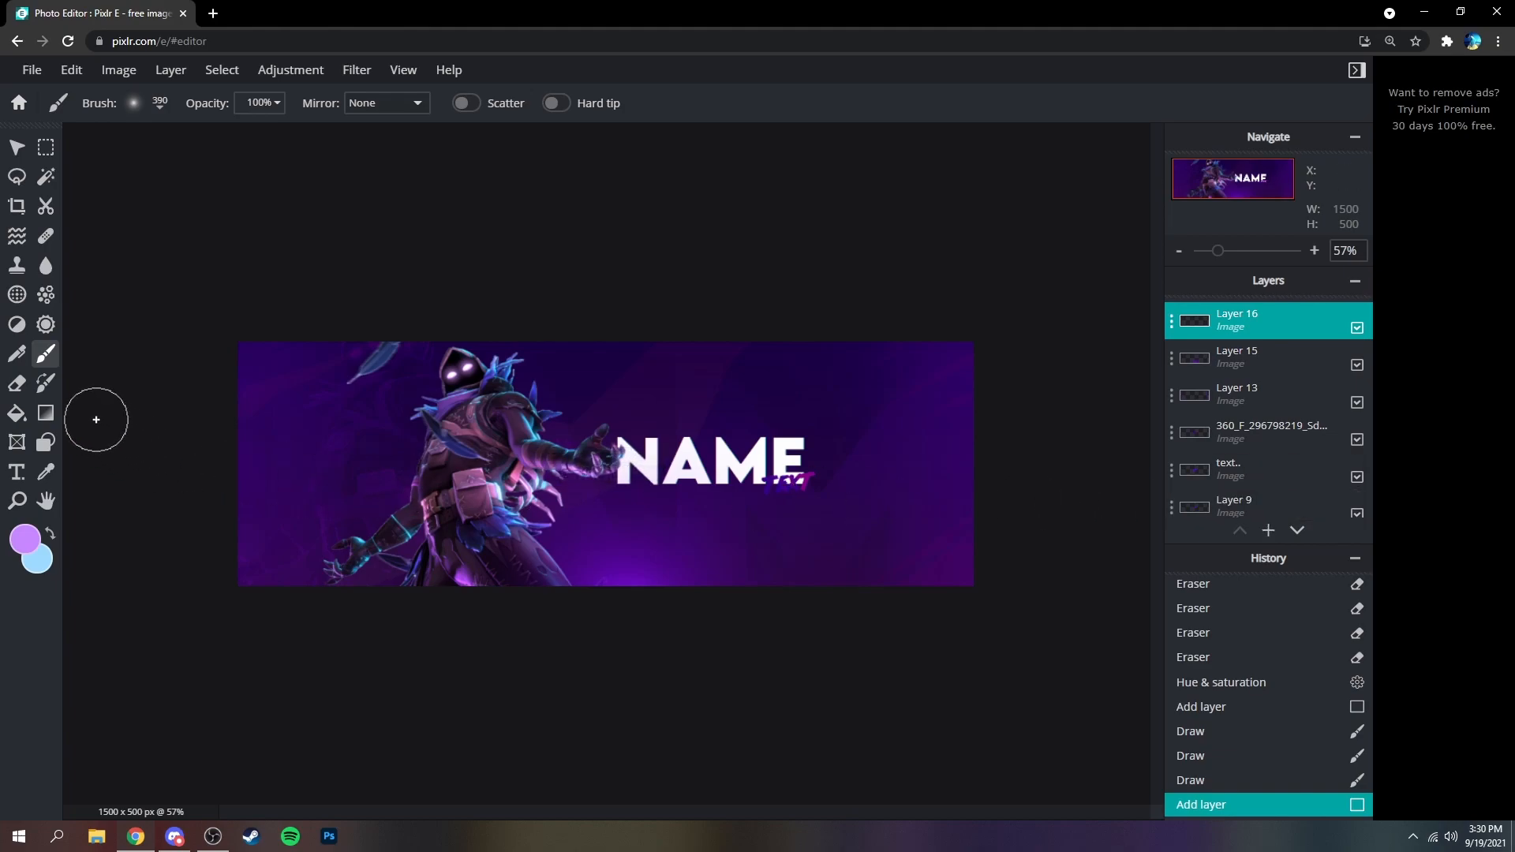
scroll(149, 324, "up", 1)
left_click(158, 104)
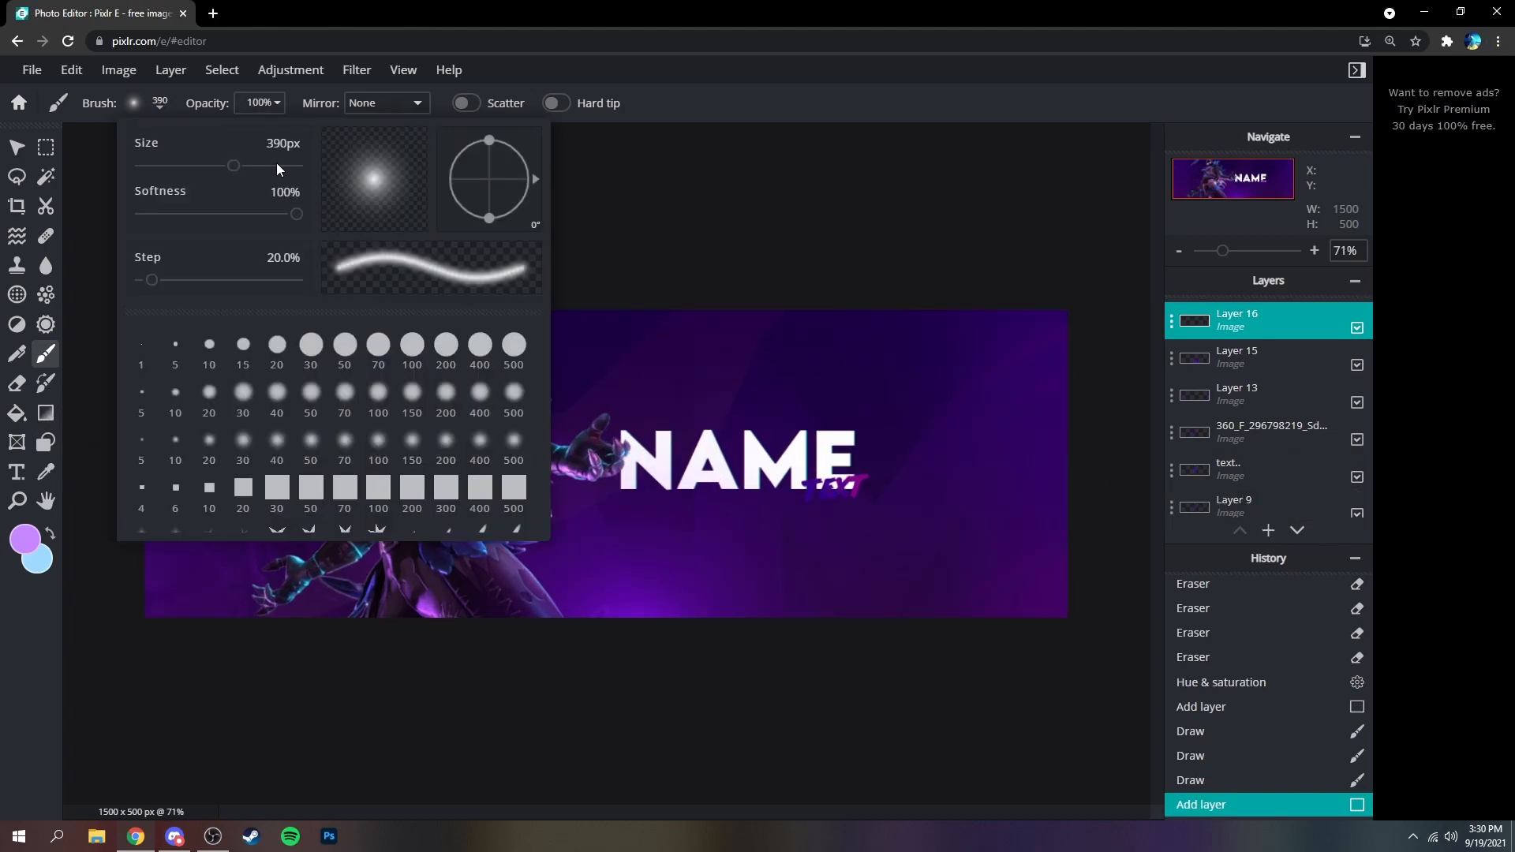
left_click(689, 270)
left_click(766, 464)
key("ctrl+z")
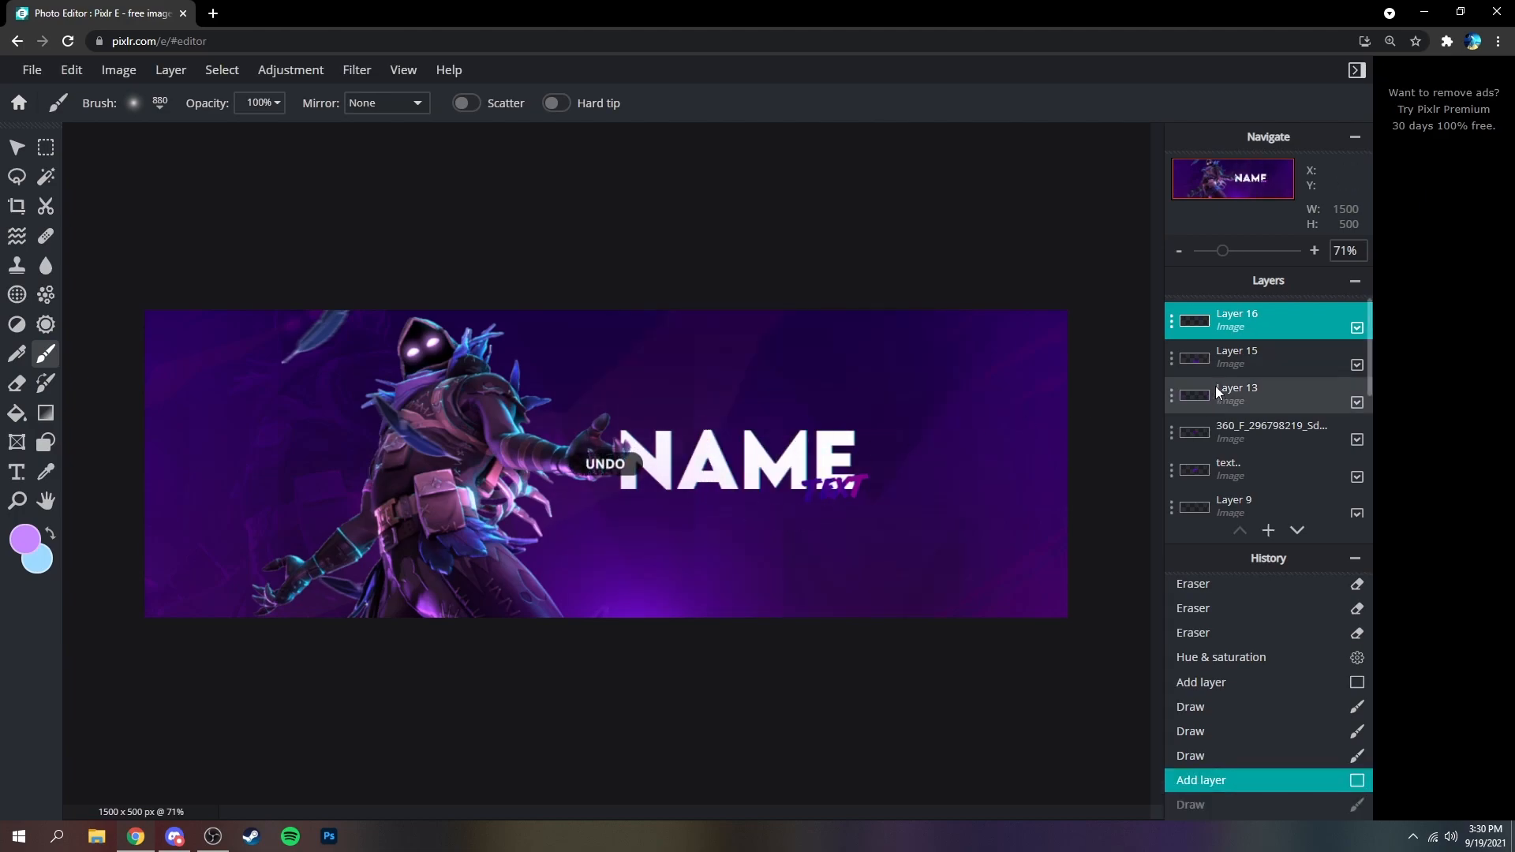
Change the brush colour to a fully saturated vivid purple and paint one soft glow over the middle of the NAME title
left_click(26, 540)
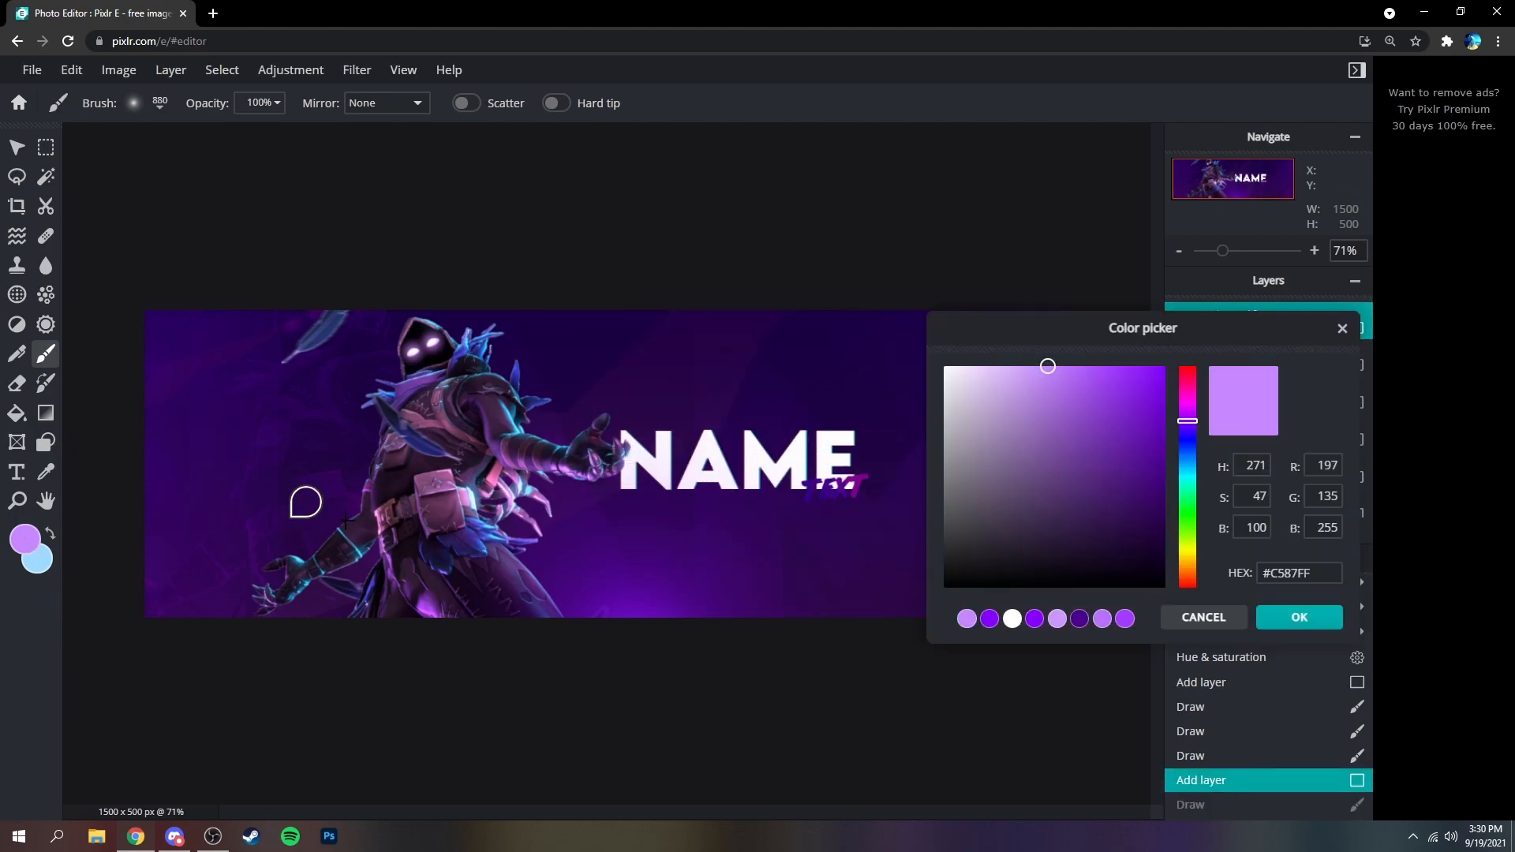
left_click_drag(1089, 447, 1163, 362)
left_click(1295, 616)
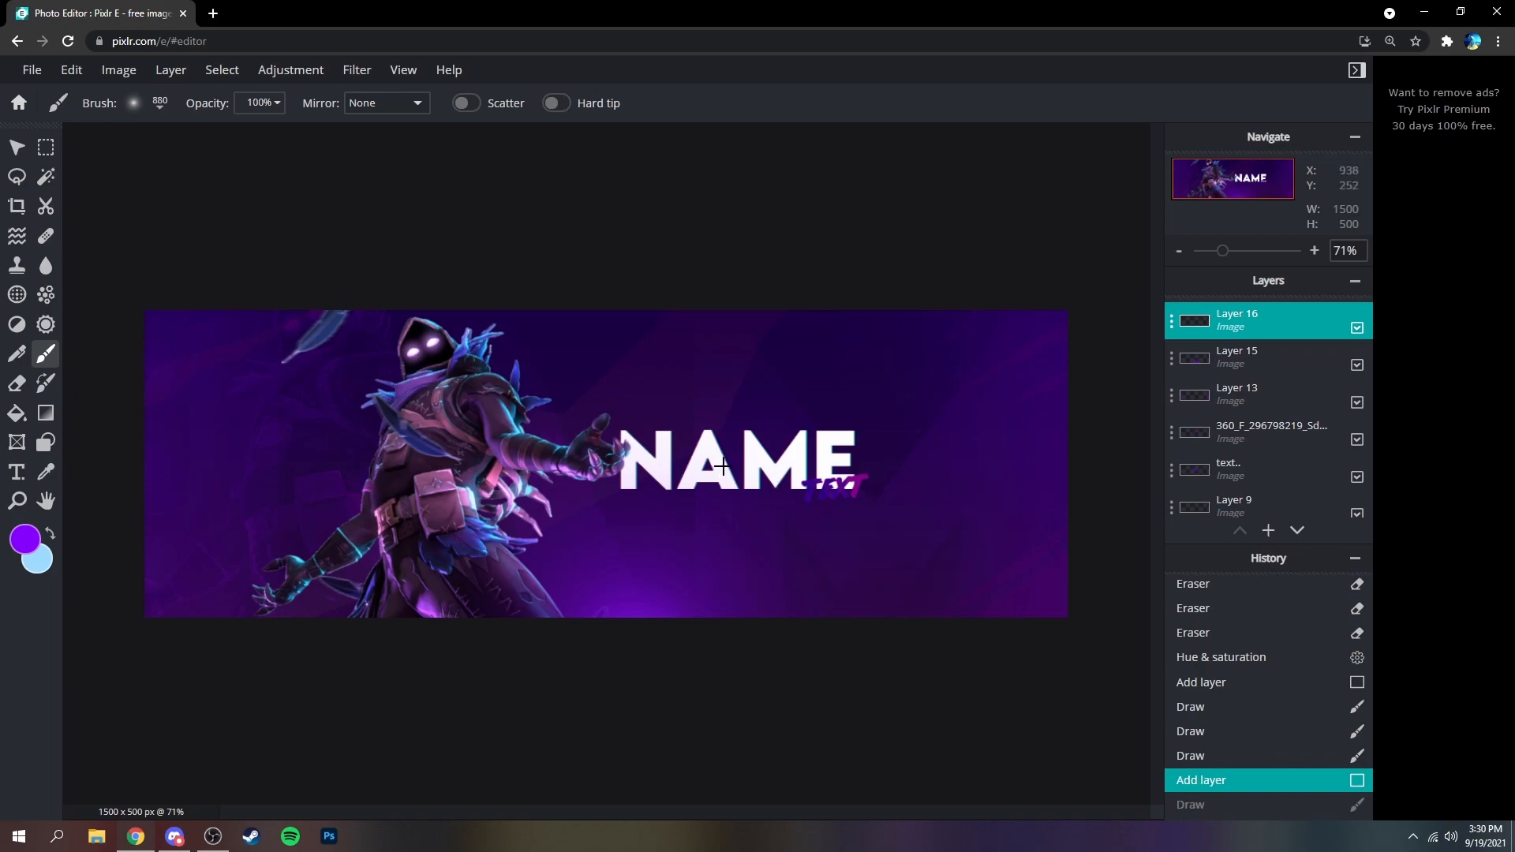
left_click(727, 463)
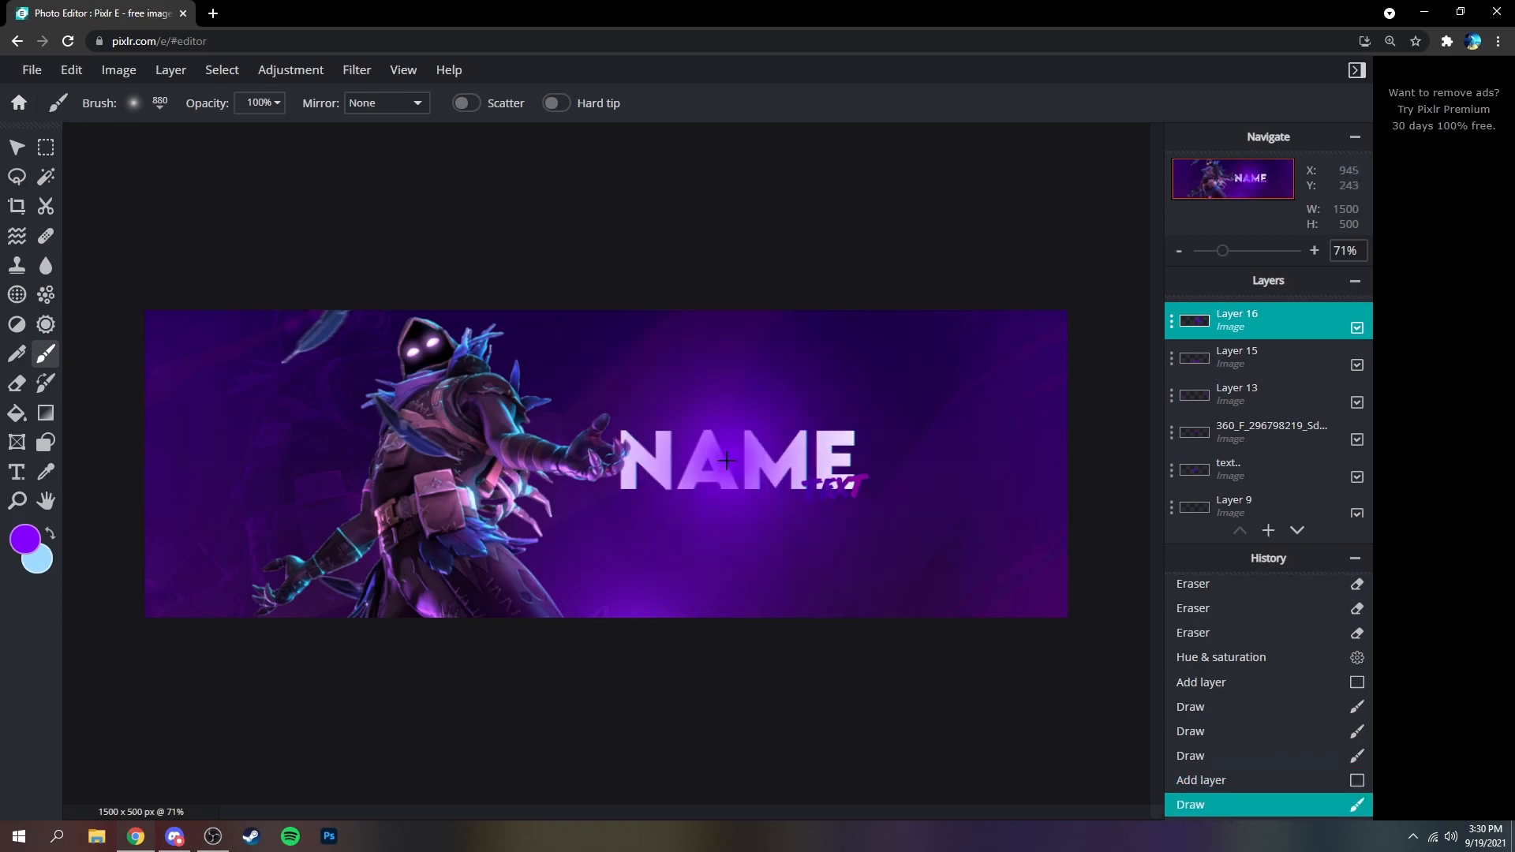
Set the title glow layer's transparency to 33 and move it directly beneath the Name title layer
left_click(1234, 332)
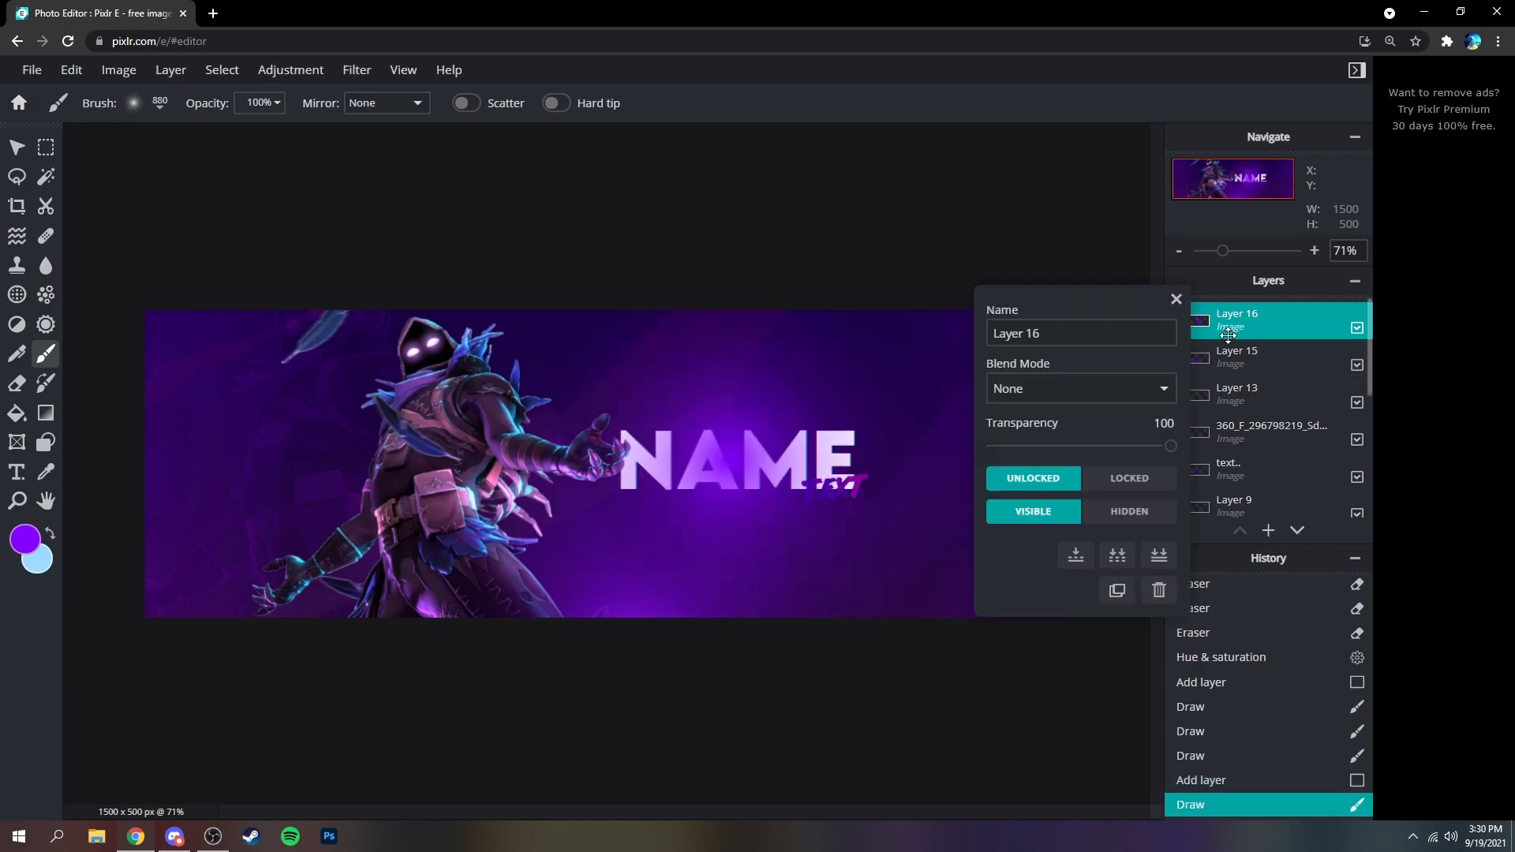
left_click(1052, 447)
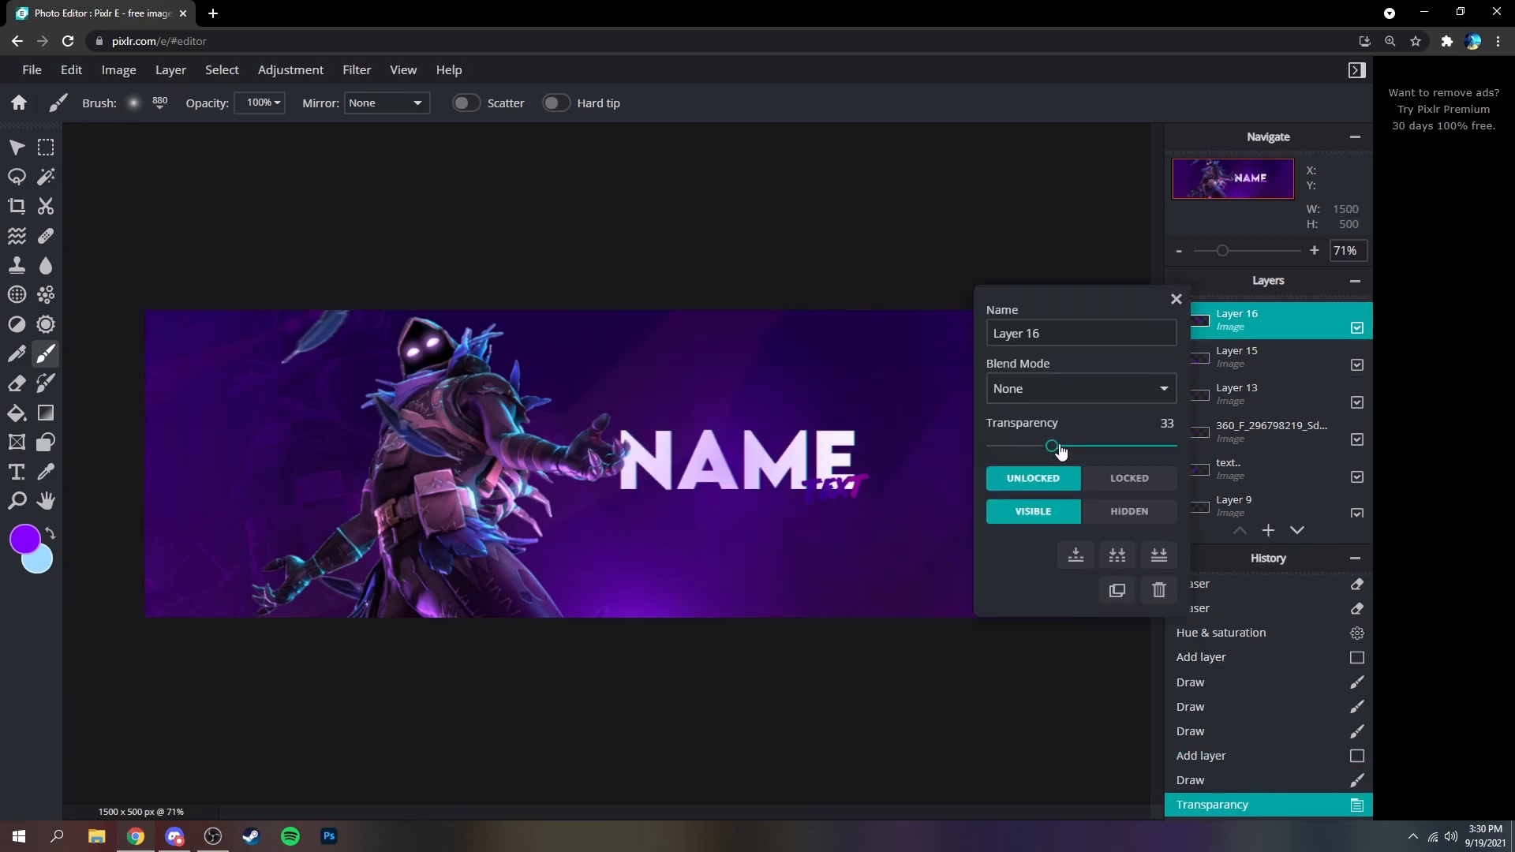
left_click(1175, 299)
left_click_drag(1235, 322, 1247, 458)
scroll(1251, 410, "down", 2)
left_click_drag(1254, 314, 1266, 385)
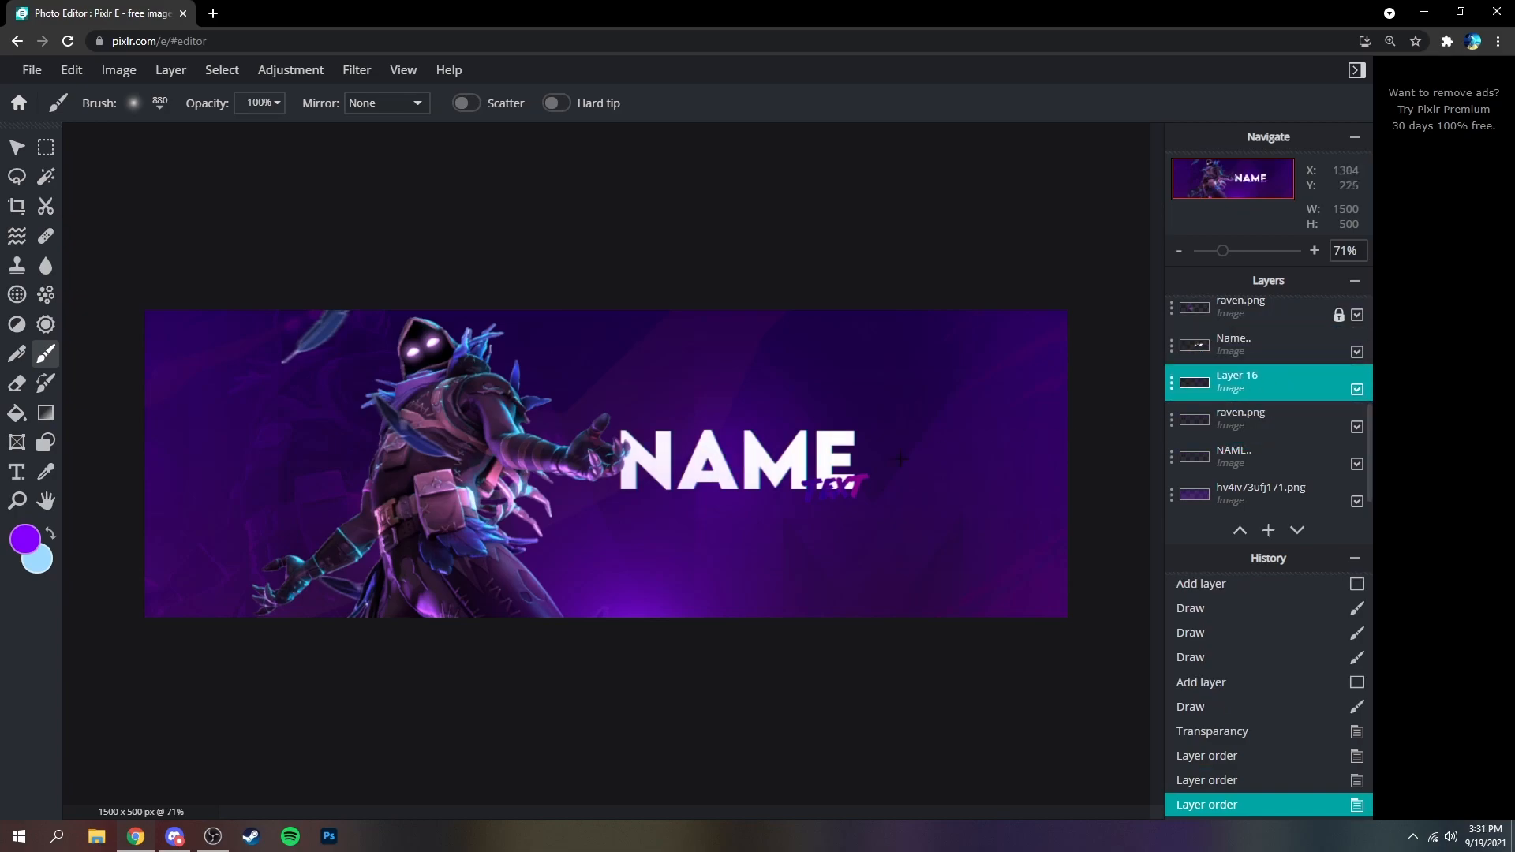
Slightly lower the transparency setting of the hv4iv73ufj171.png background layer
scroll(795, 423, "down", 2)
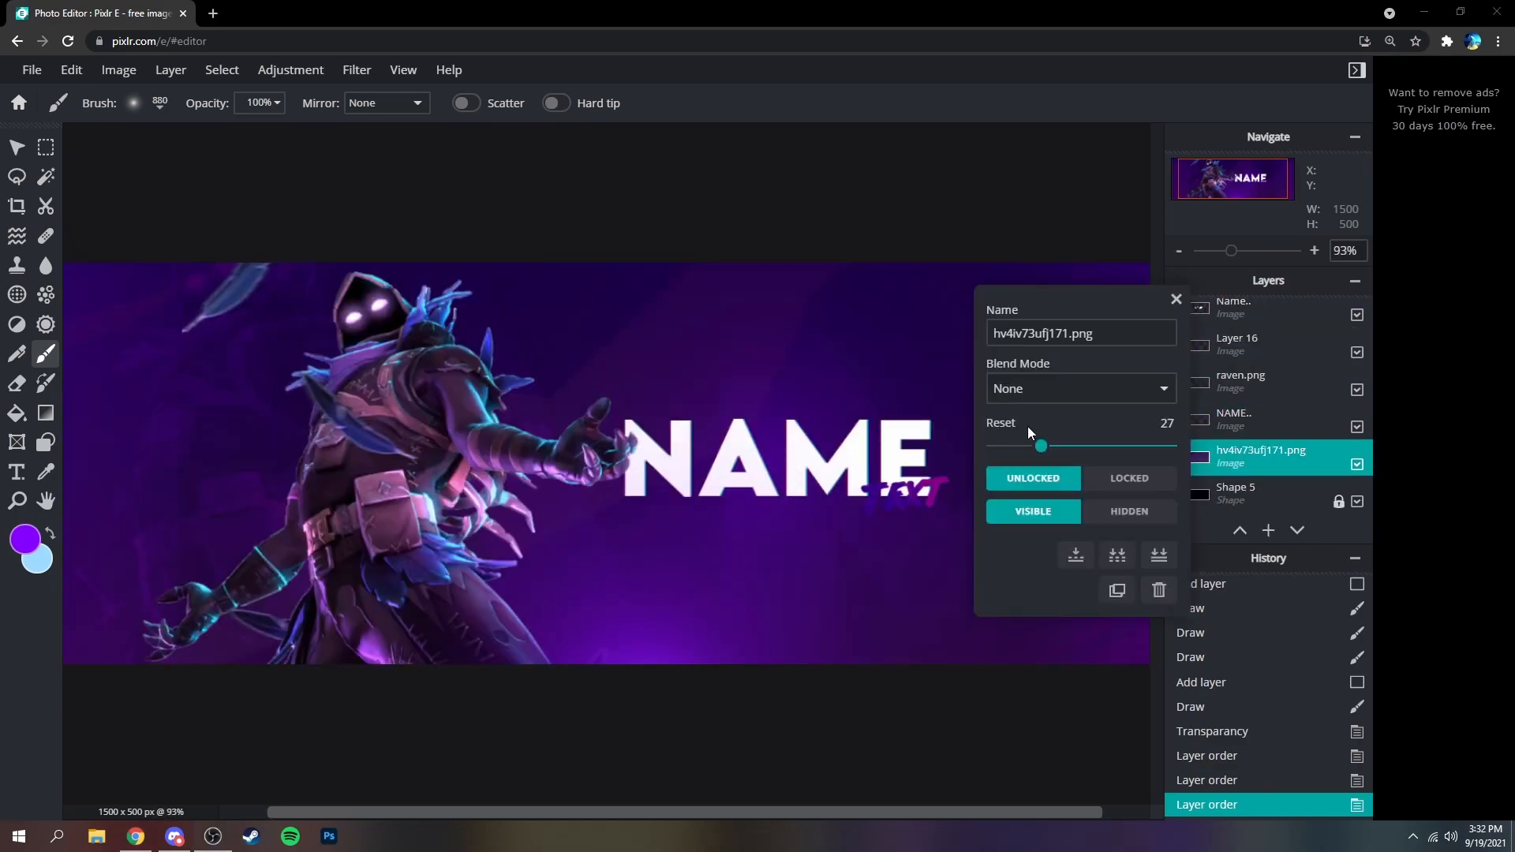
left_click(1176, 299)
left_click(1262, 456)
left_click_drag(1033, 449, 1031, 446)
left_click(1175, 299)
scroll(1044, 409, "down", 3)
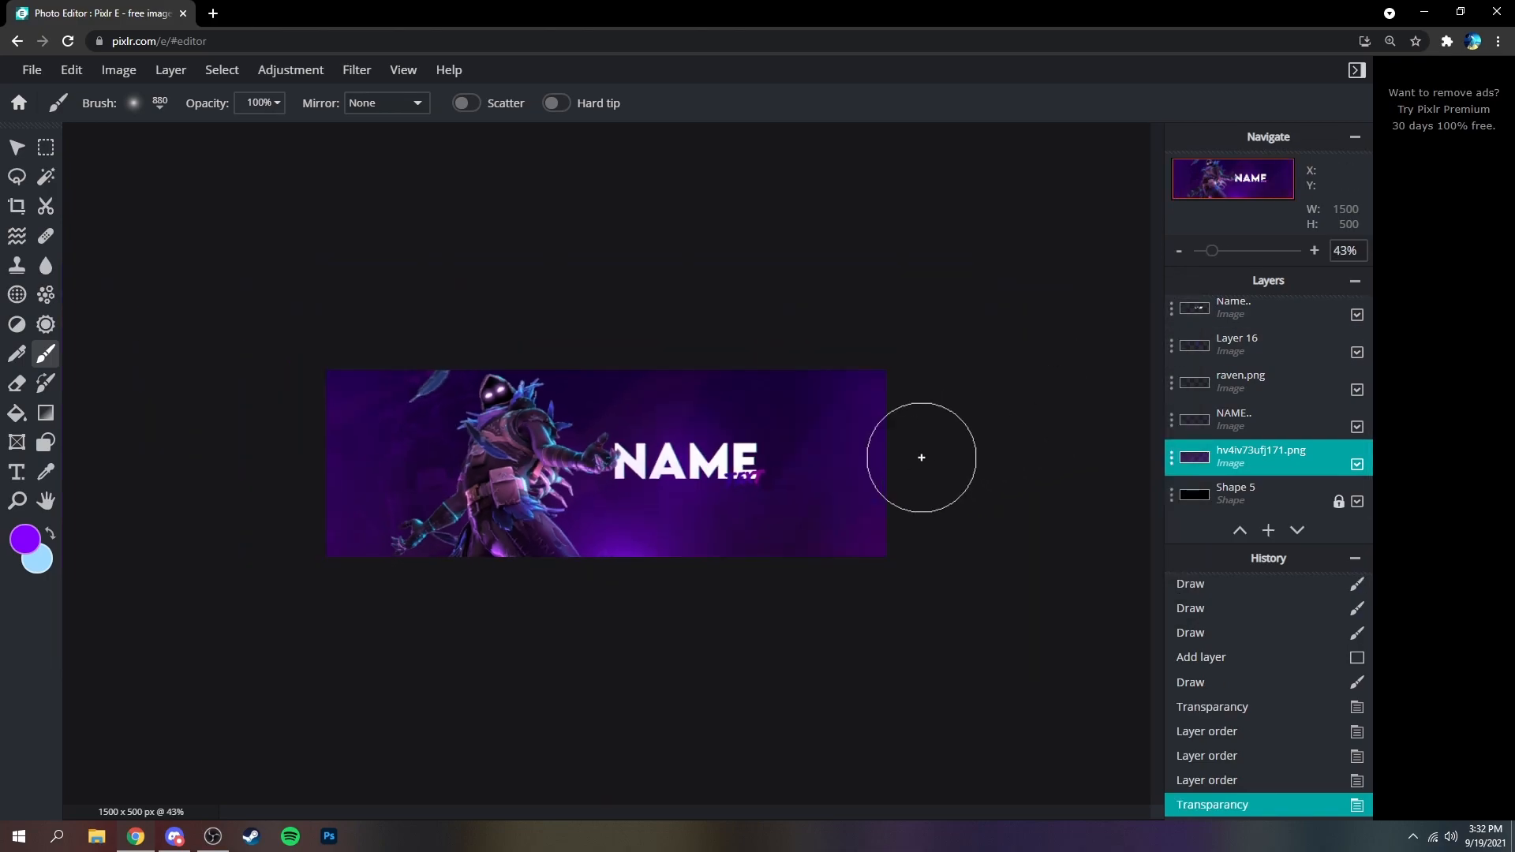
scroll(836, 405, "up", 2)
scroll(1239, 407, "down", 5)
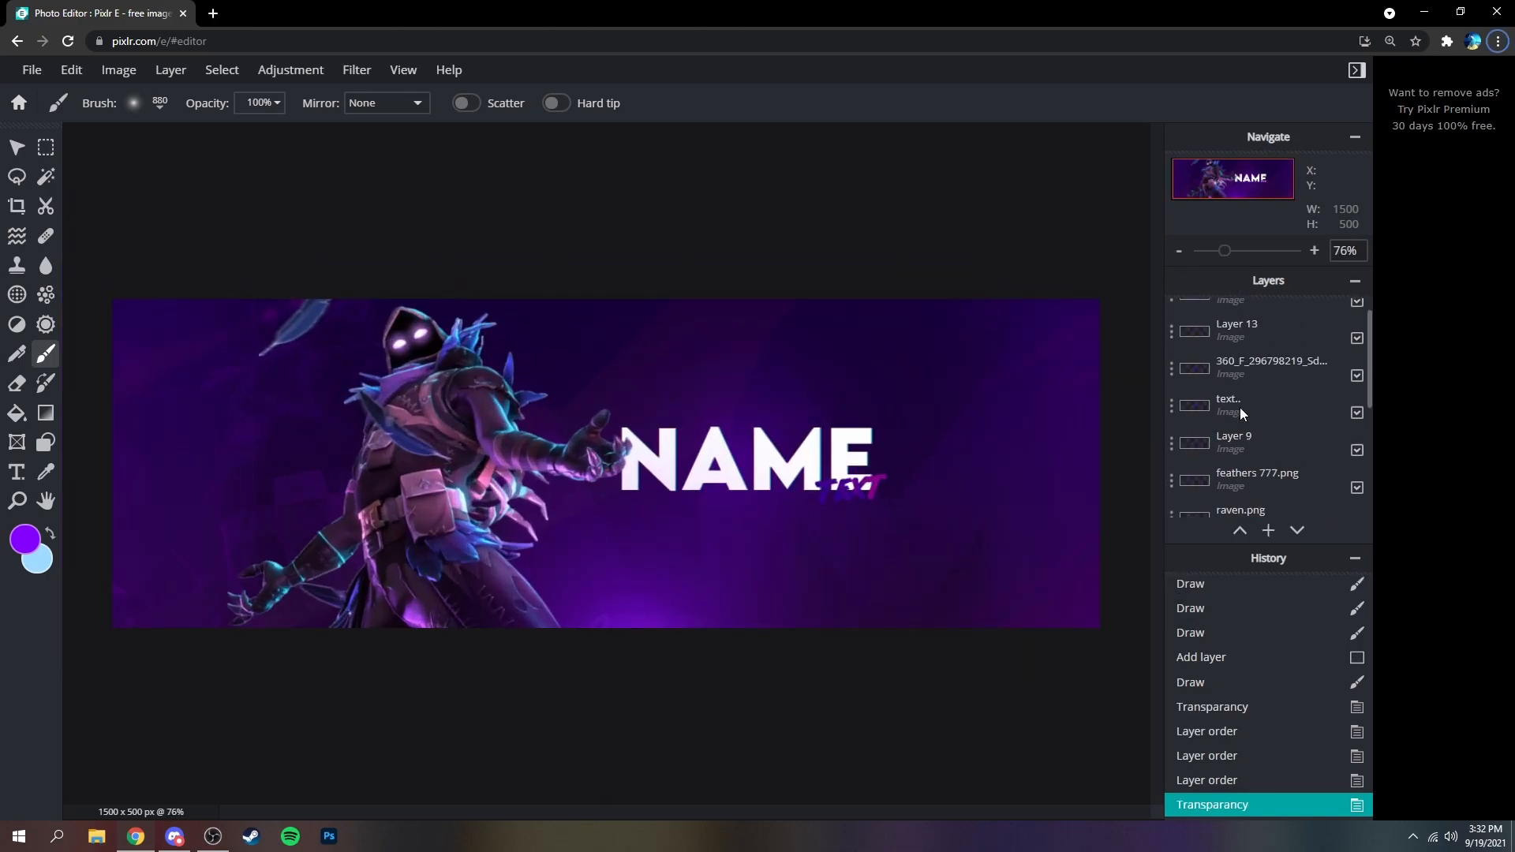
Darken the feathers 777.png layer by lowering its lightness to about -20 in Hue & saturation
left_click(1241, 425)
scroll(1243, 436, "up", 2)
scroll(1263, 394, "down", 4)
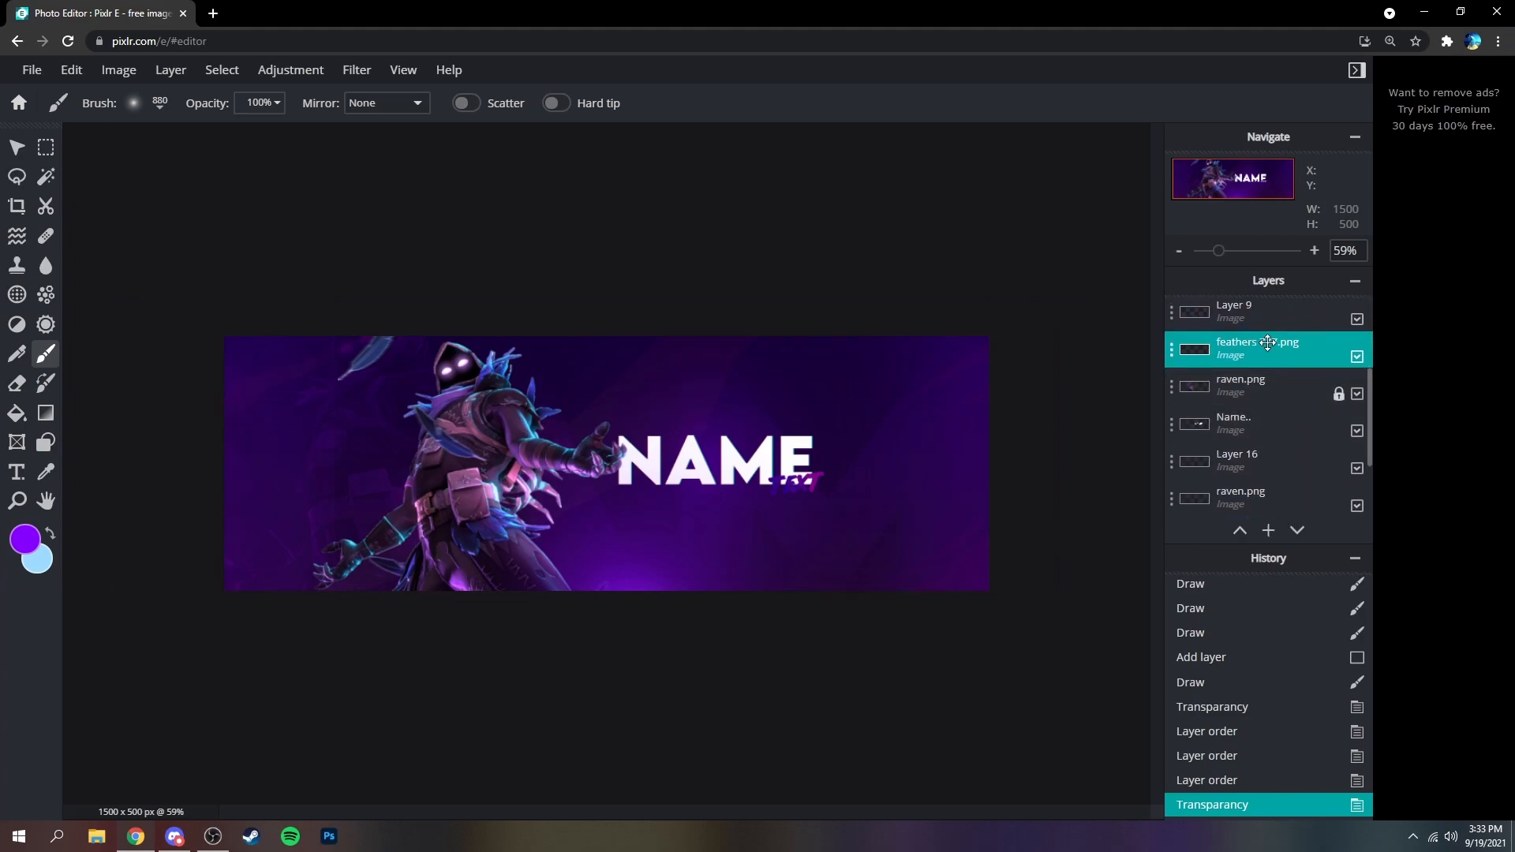
left_click(292, 71)
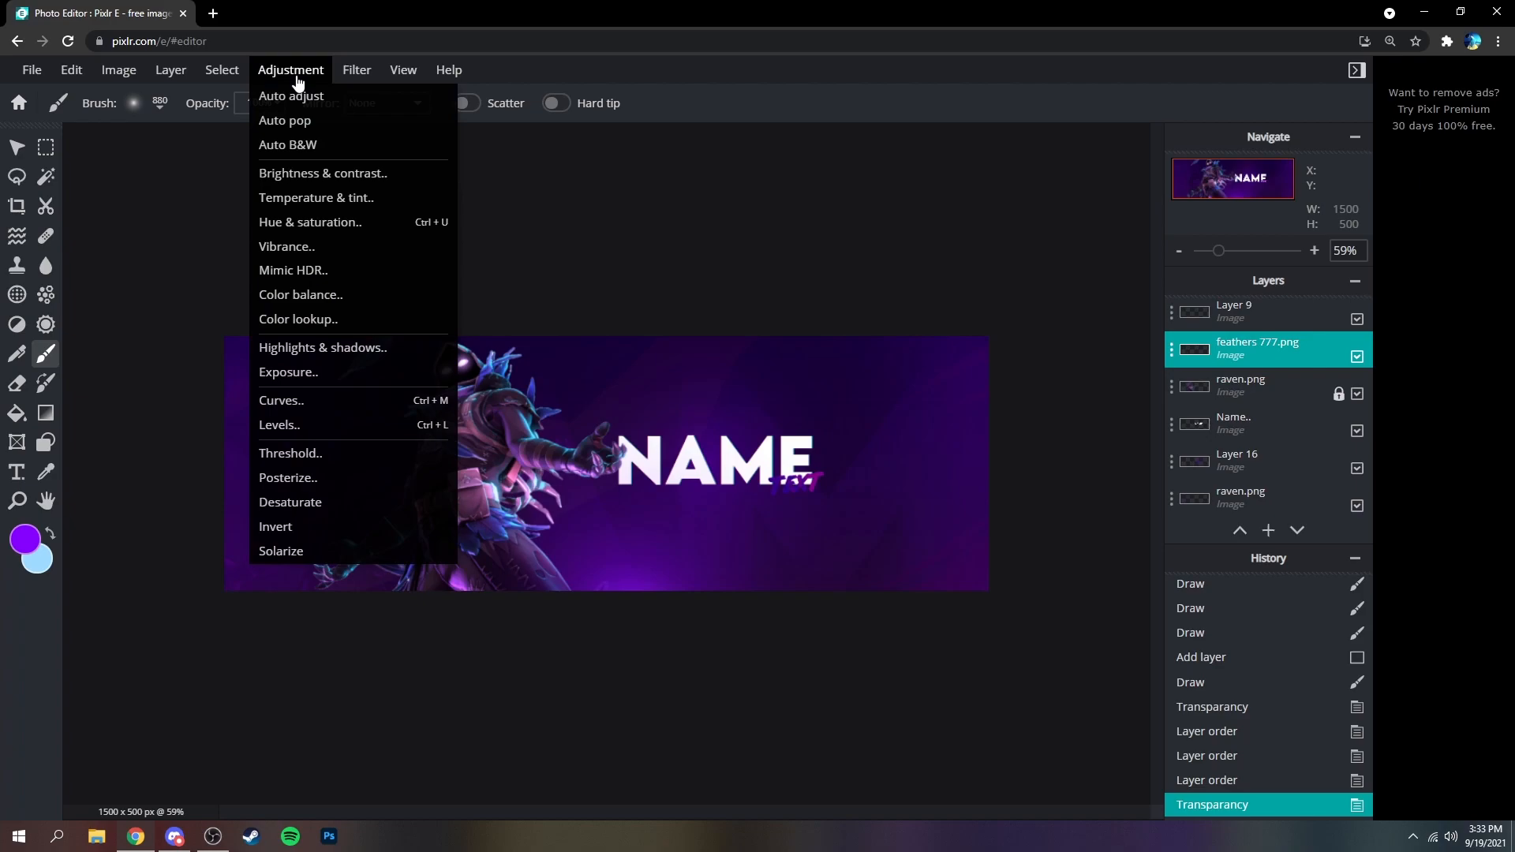
left_click(310, 222)
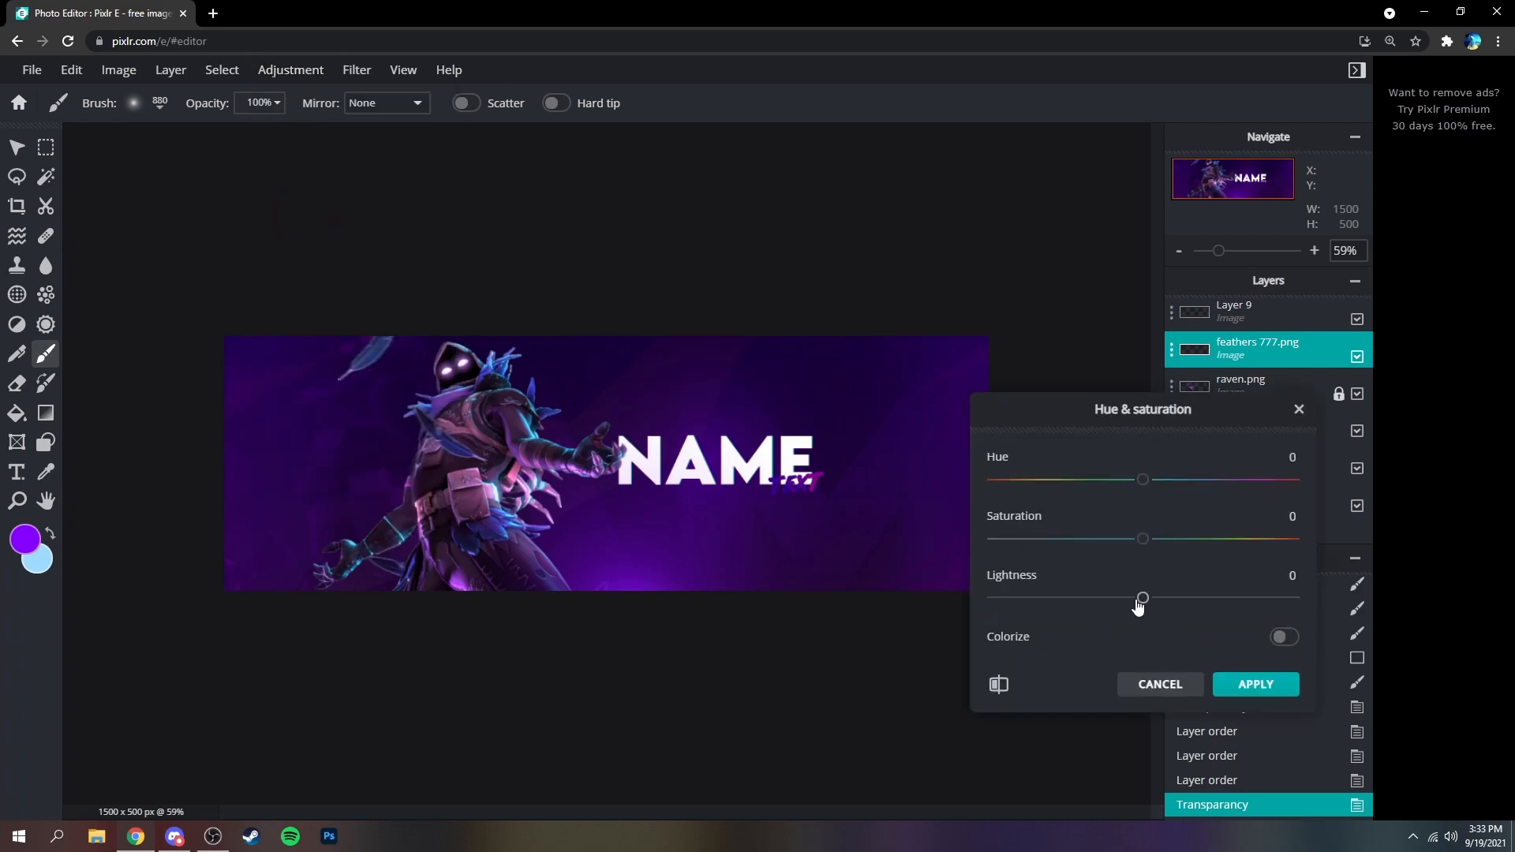
left_click_drag(1135, 604, 1113, 607)
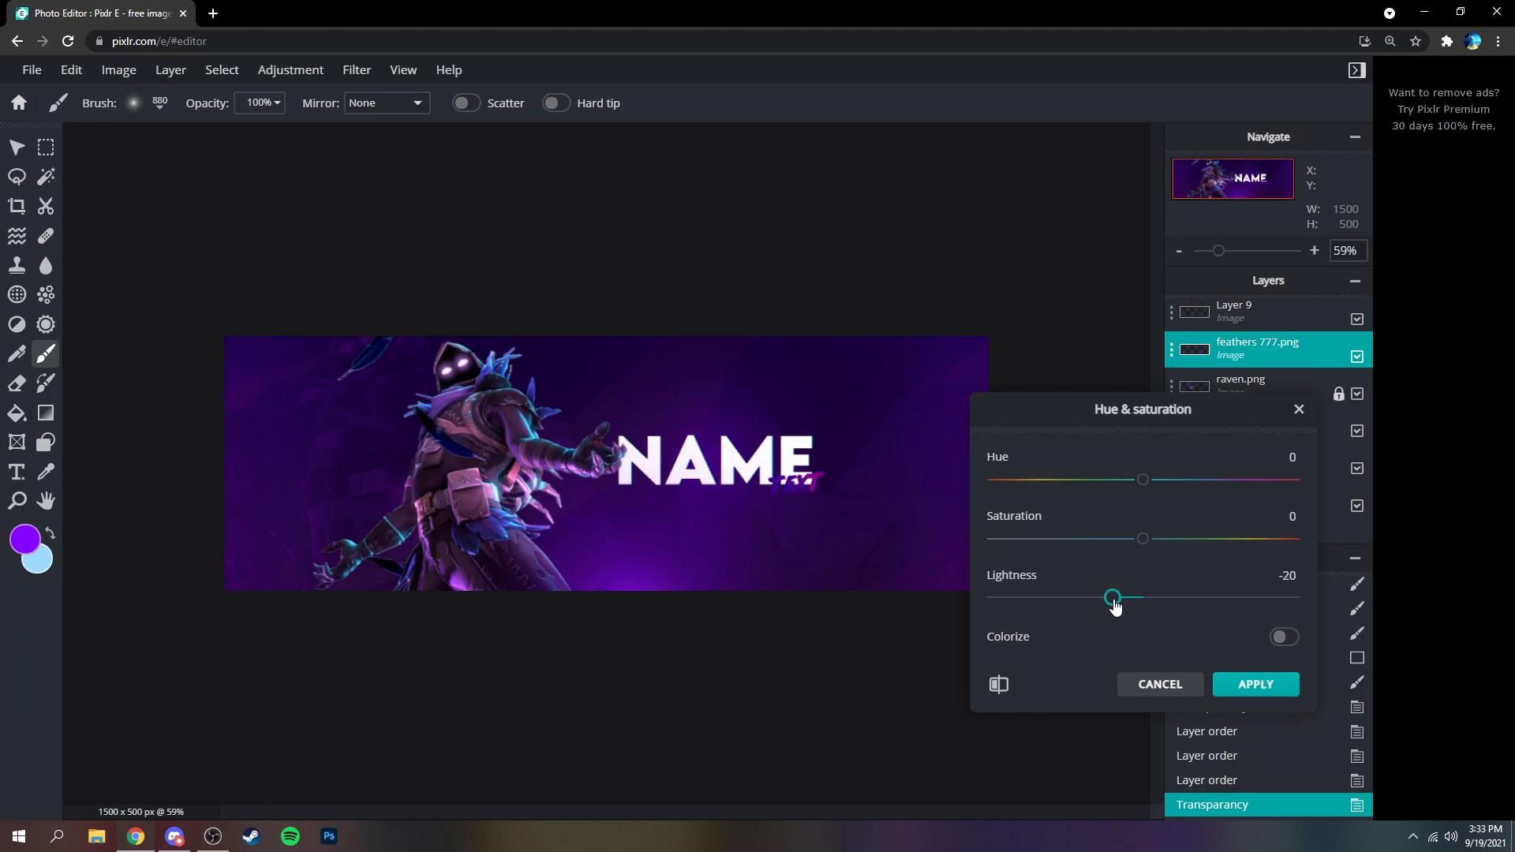
mouse_move(1114, 604)
left_mouse_down()
mouse_move(1153, 608)
mouse_move(1114, 600)
left_mouse_up()
left_click(1246, 685)
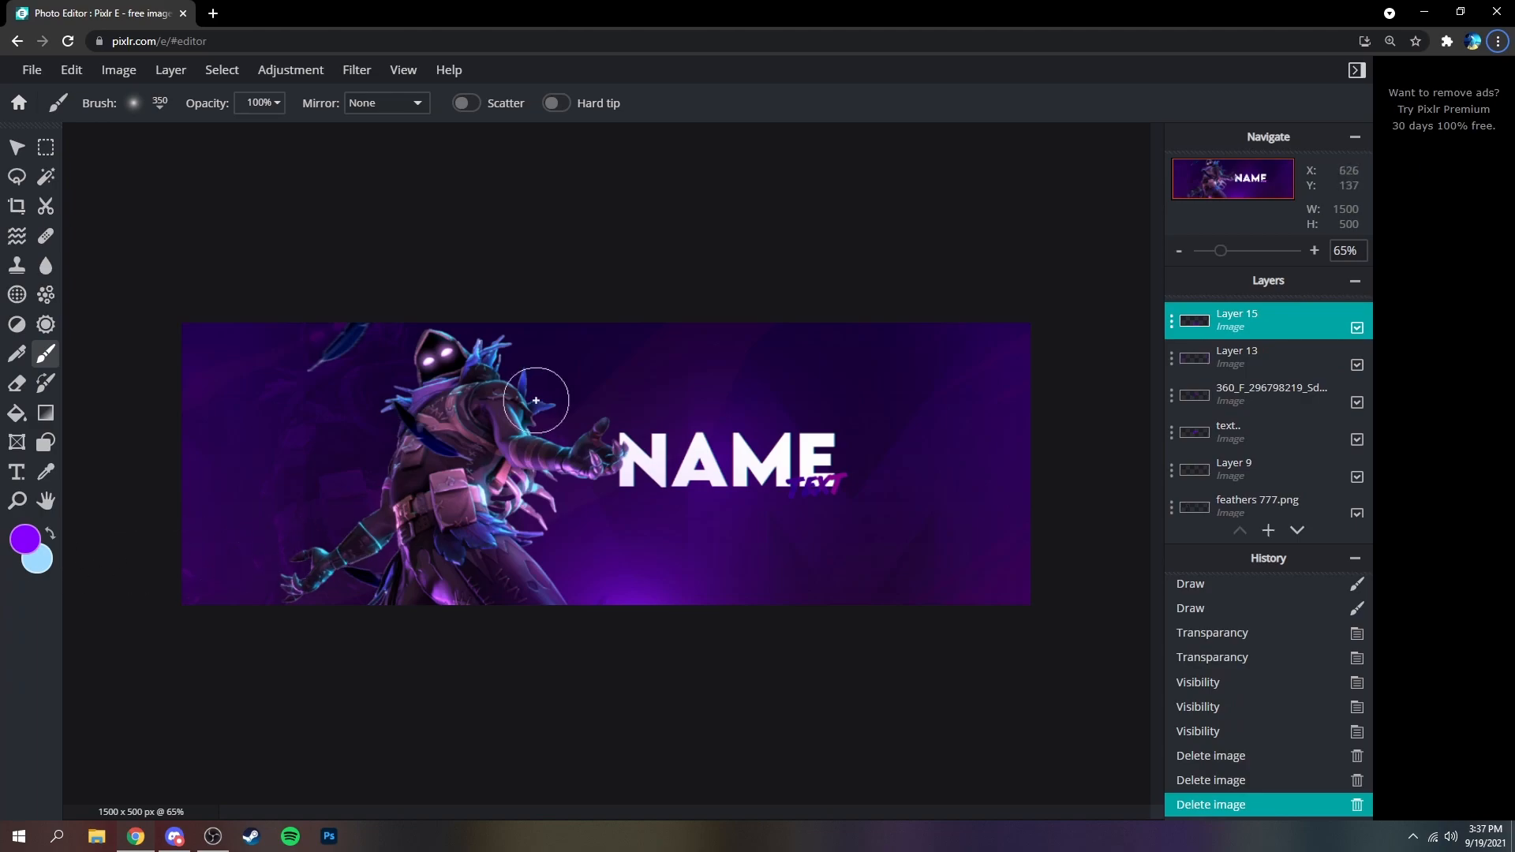